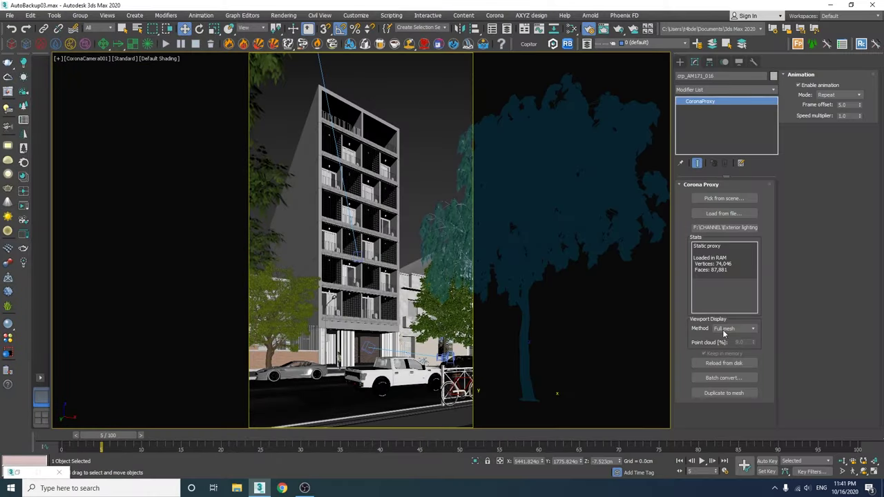
Switch the viewport display method of the four tree proxies from full mesh to Point cloud
click(733, 329)
click(724, 348)
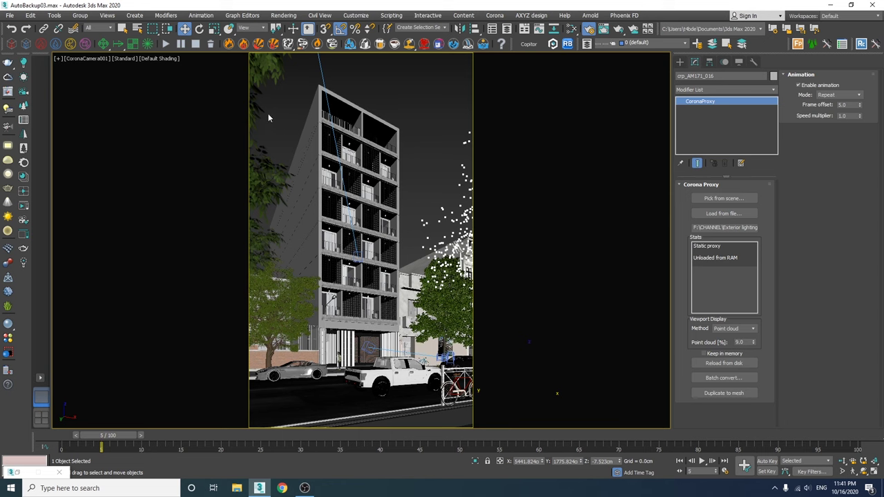
click(721, 329)
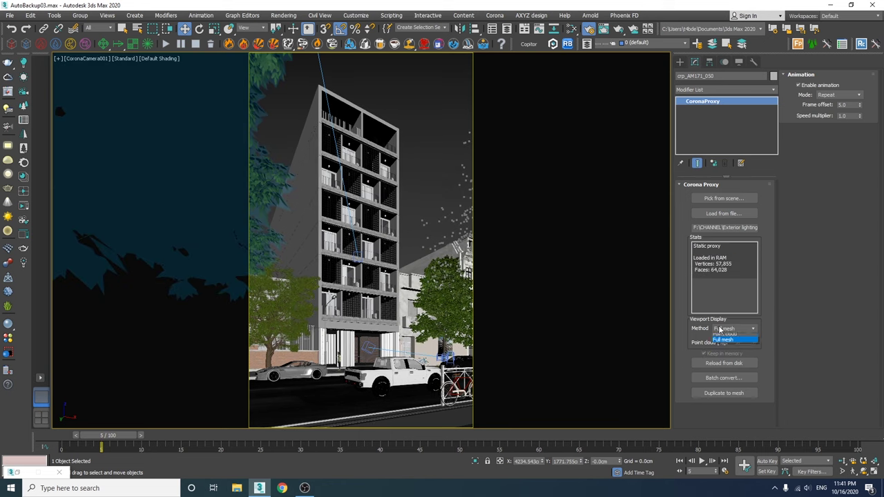
click(724, 349)
click(445, 311)
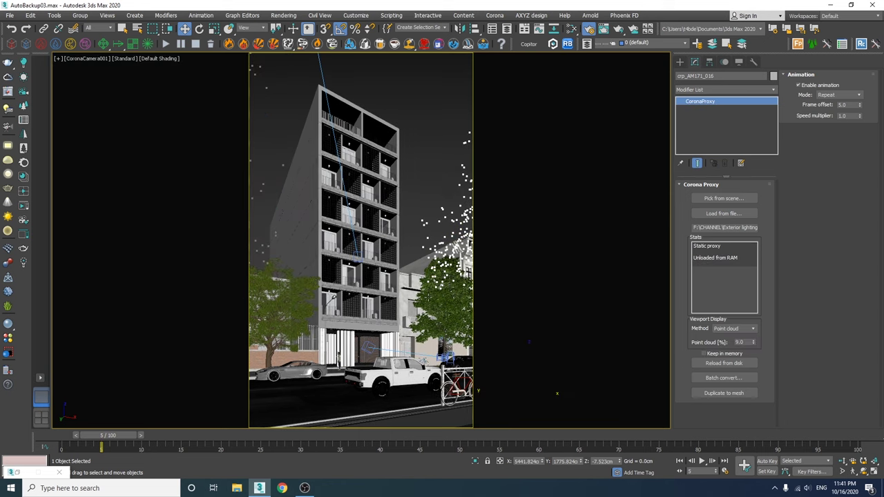
click(722, 329)
click(725, 350)
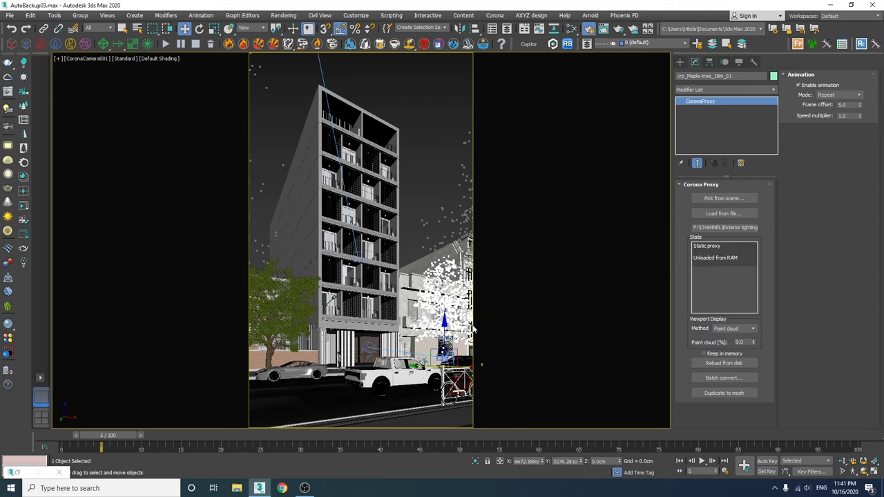
click(274, 285)
click(720, 329)
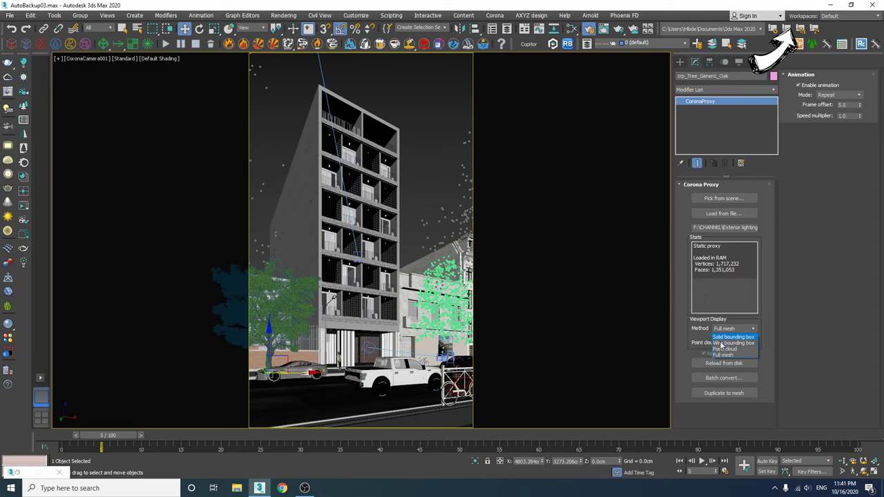
click(724, 349)
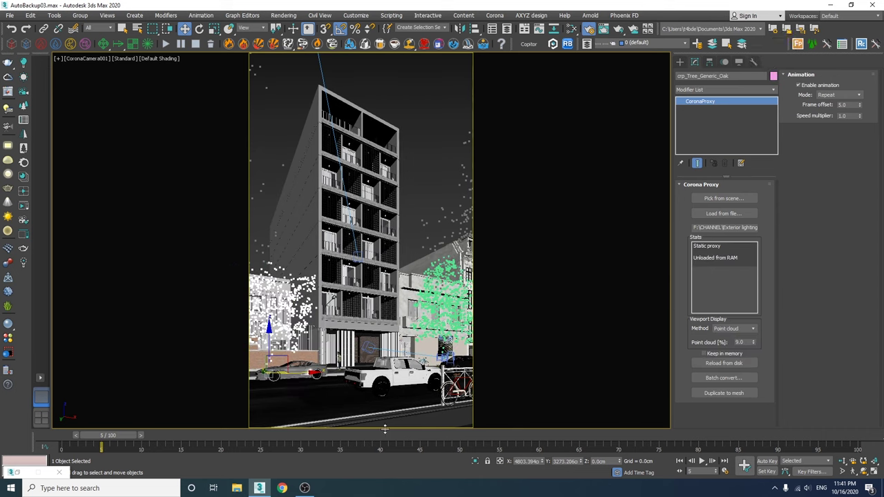
click(418, 401)
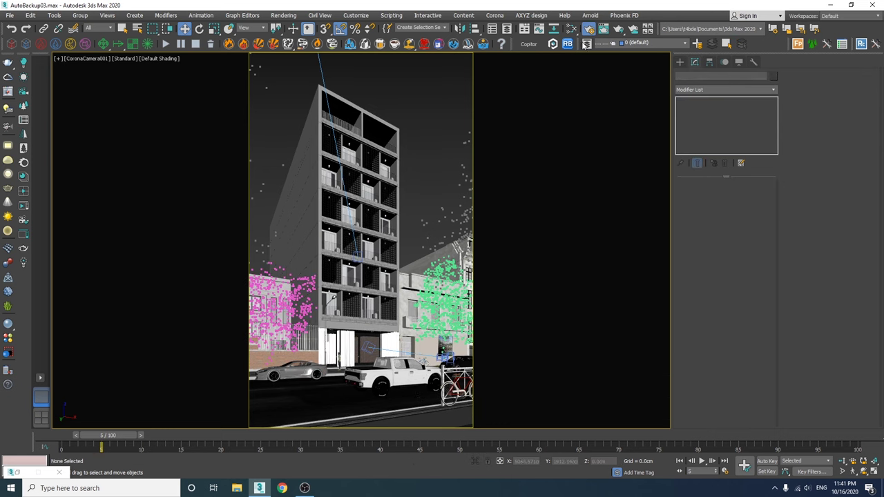
Enable the material override in the Corona scene render settings and assign a new CoronaMtl to it
click(592, 32)
click(588, 29)
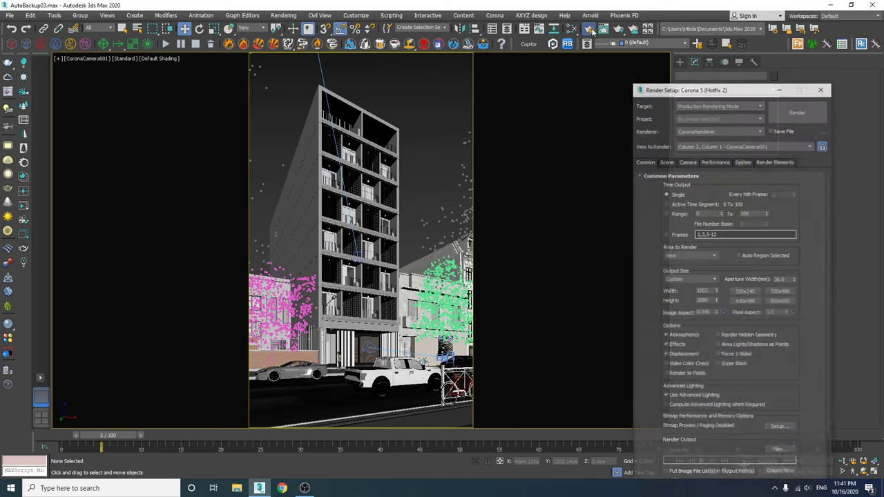
click(668, 162)
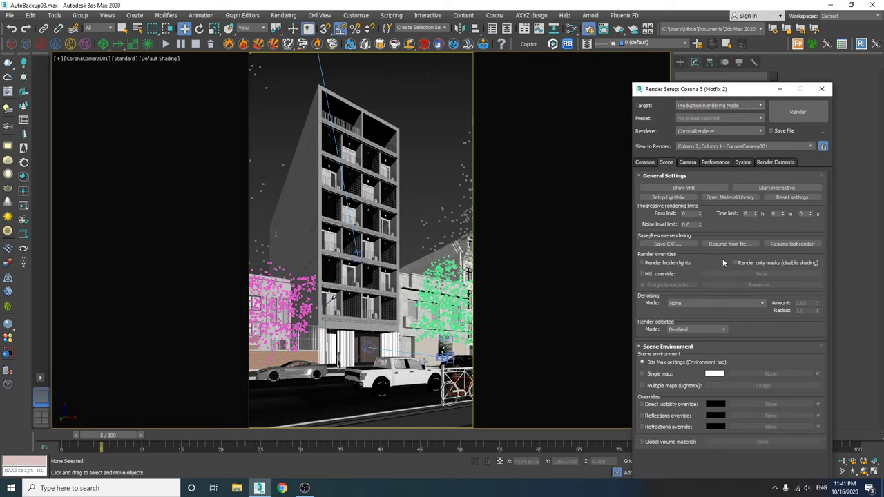
click(645, 274)
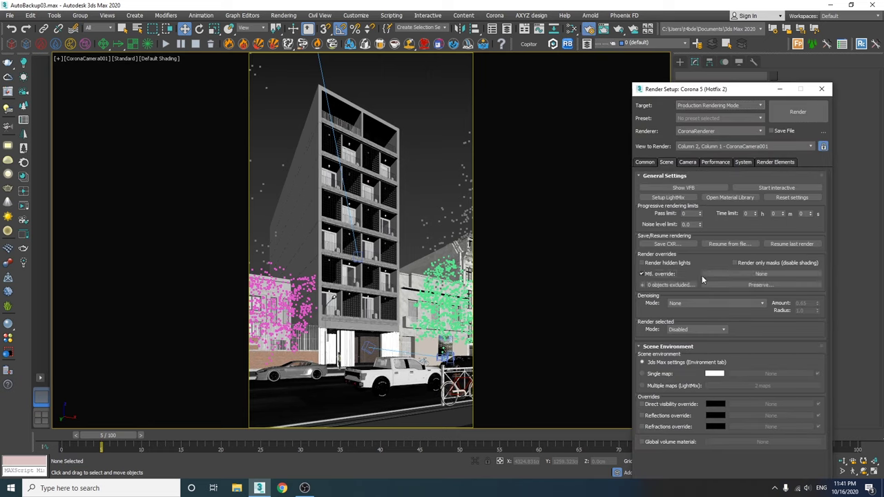
click(750, 275)
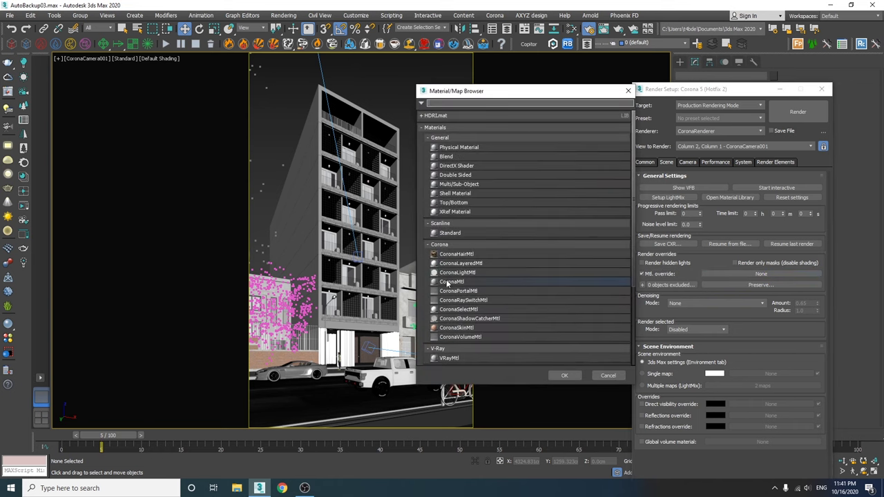
double_click(449, 282)
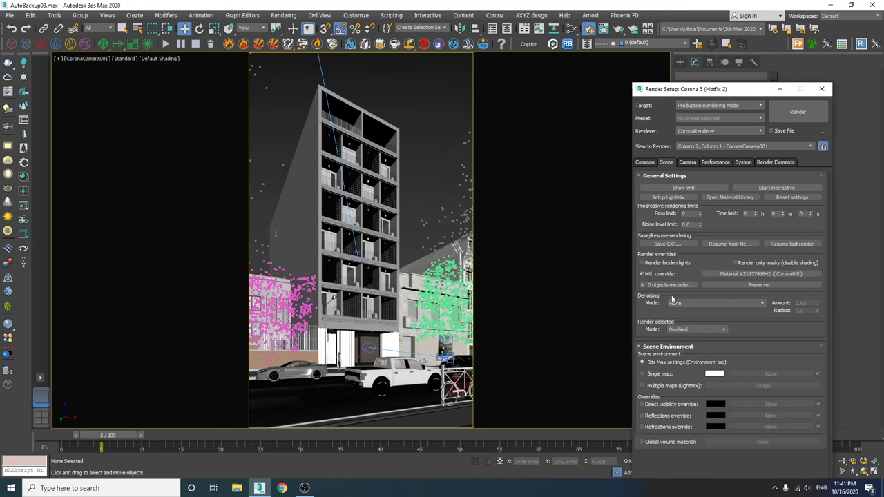
Set the material override to preserve light and glass materials, and close the render setup
click(725, 284)
drag(670, 201, 564, 201)
click(563, 225)
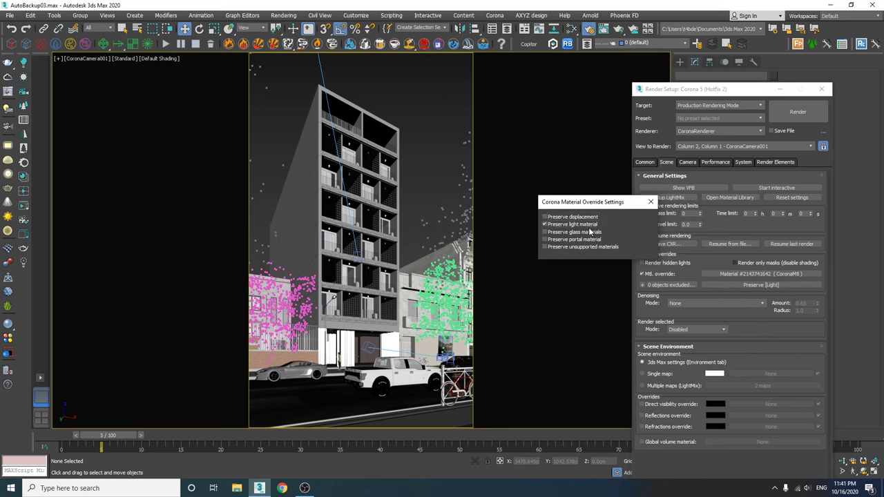
click(590, 233)
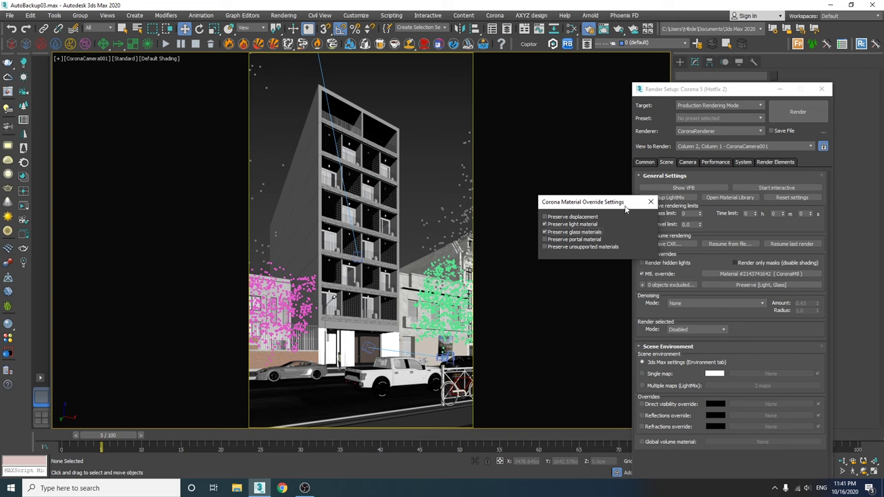
click(650, 202)
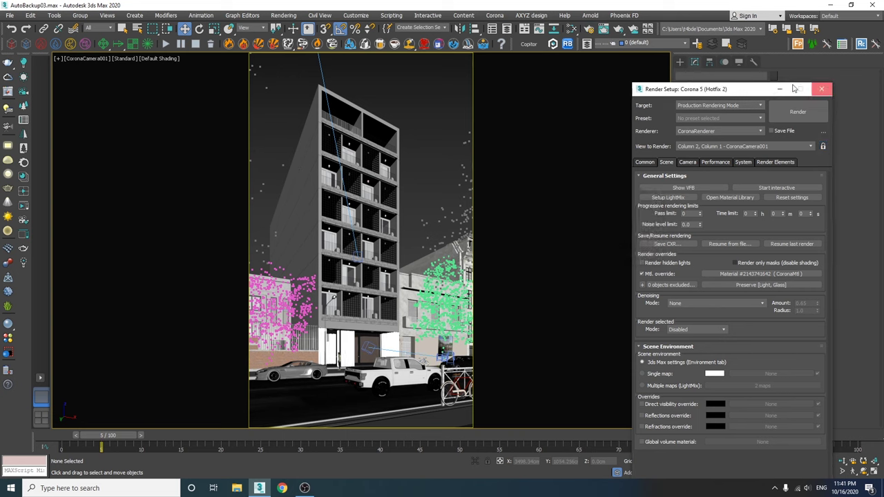
click(821, 89)
Show the multi-viewport layout and turn the perspective viewport into a top view of the street without safe frames
key(alt+w)
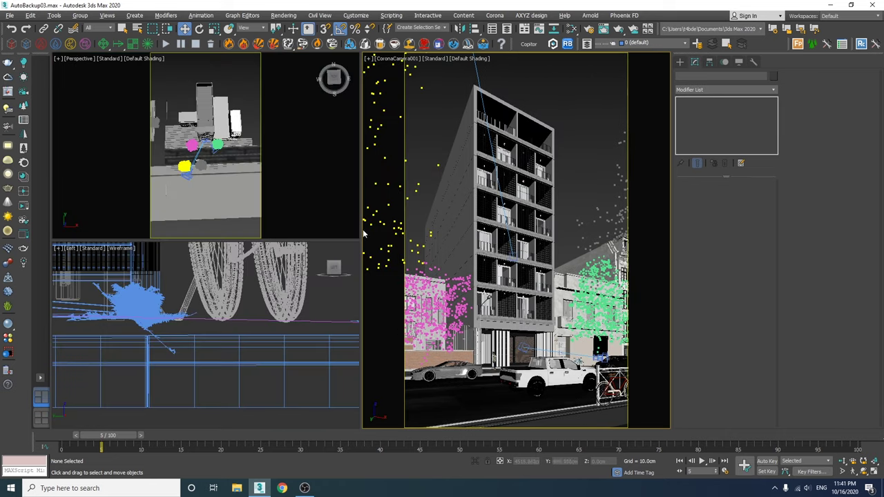
right_click(205, 160)
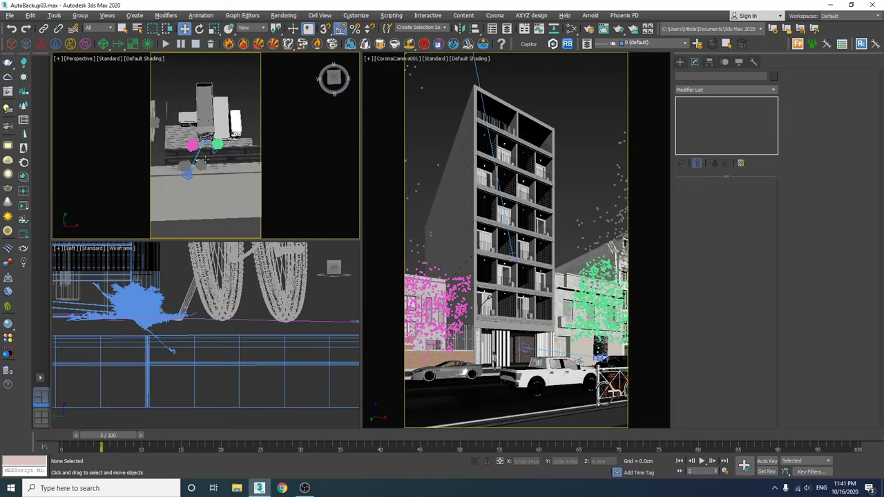
key(t)
key(shift+f)
middle_drag(300, 153, 276, 189)
Create a targeted CoronaSun in the top view, placed over the road and aimed towards the building front
click(679, 61)
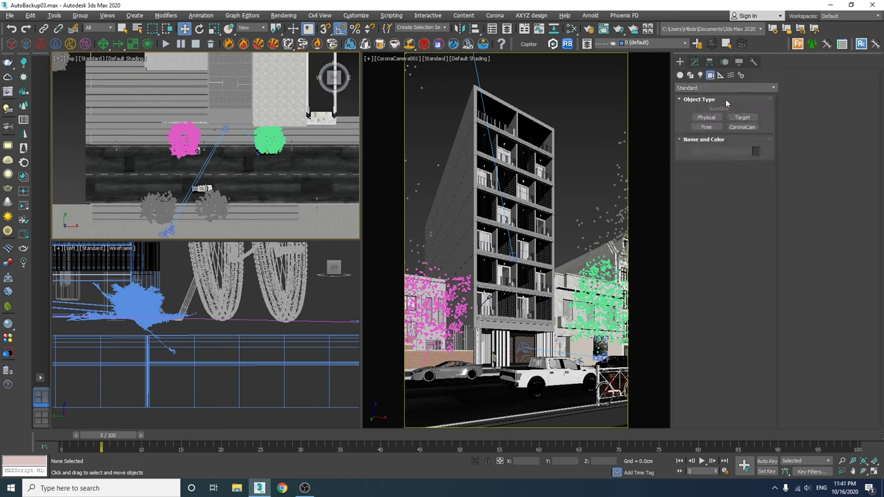
click(700, 75)
click(698, 88)
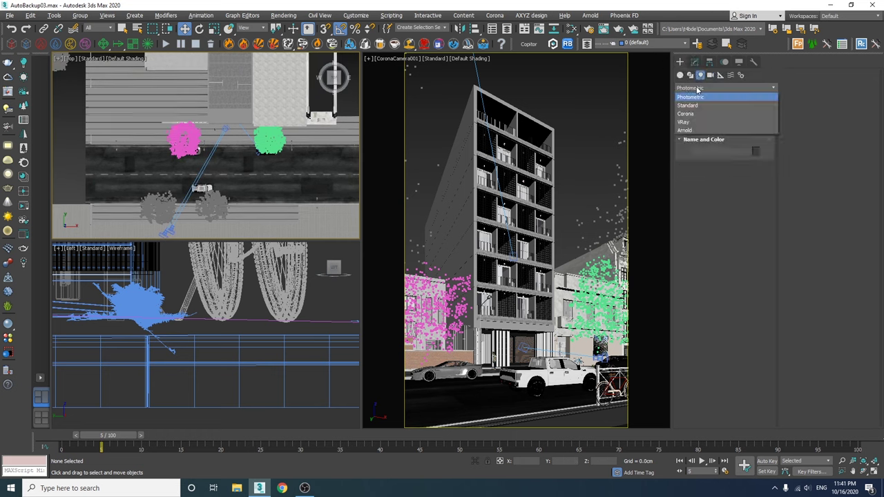
click(687, 113)
click(740, 117)
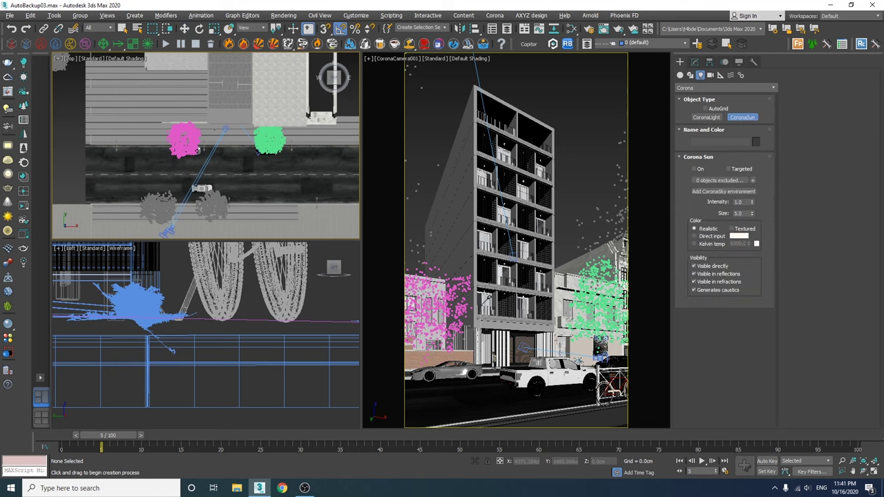
drag(179, 187, 218, 149)
click(225, 128)
right_click(225, 128)
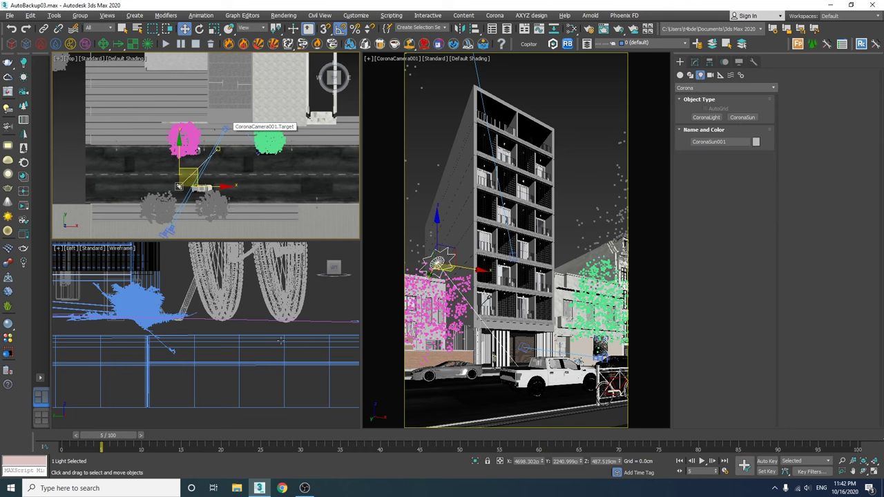
Change the left view to a front view and raise the sun to a height of about 925 cm
right_click(252, 318)
key(f)
drag(210, 302, 229, 262)
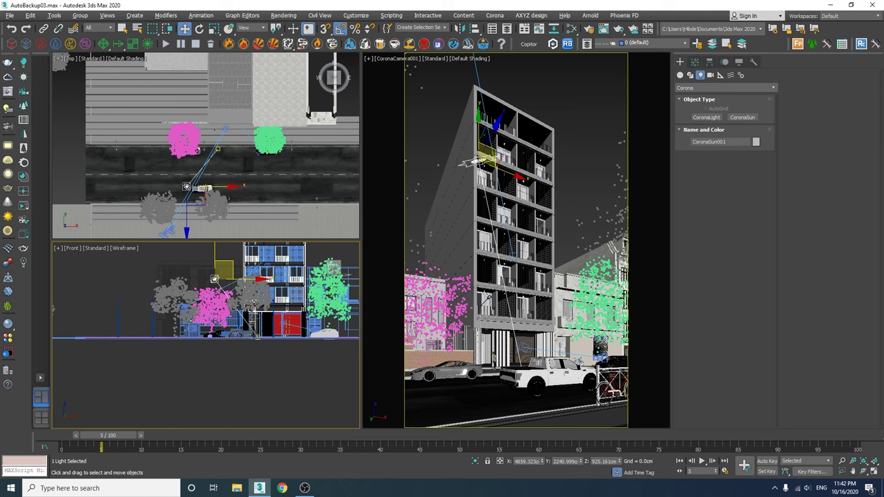
Add a CoronaSky environment from the sun's parameters and check it in the environment settings
click(695, 62)
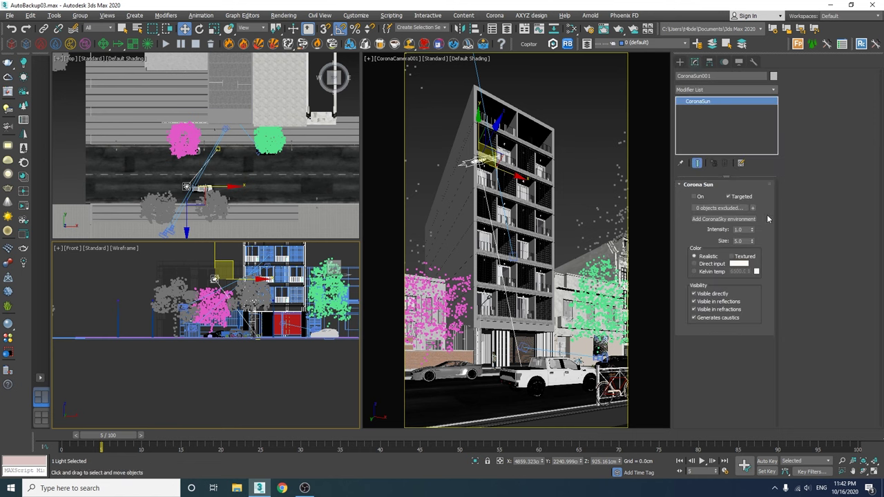
key(8)
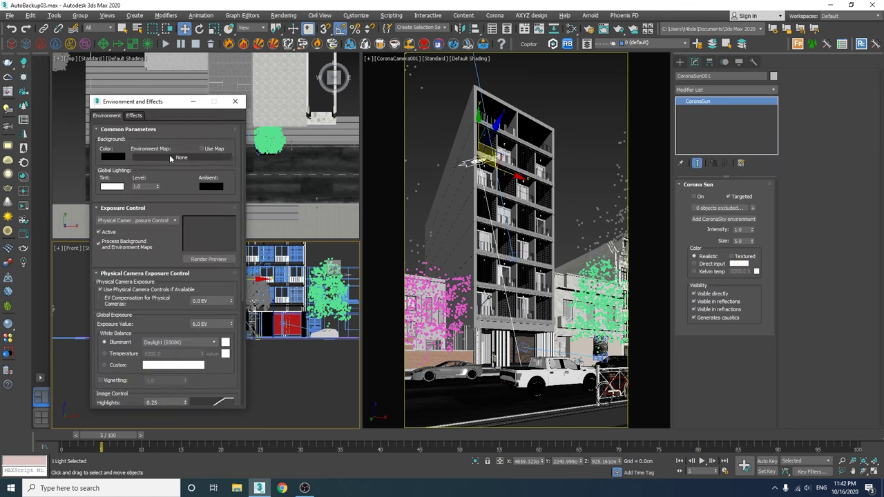
click(723, 220)
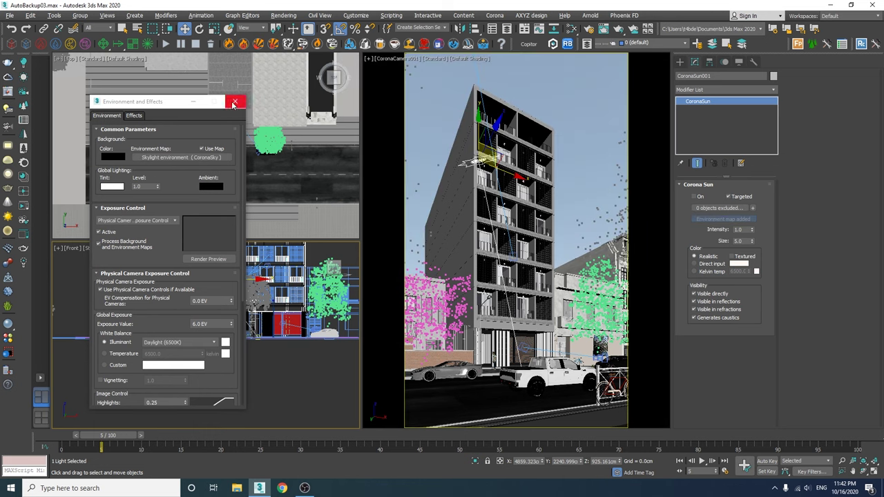
click(234, 102)
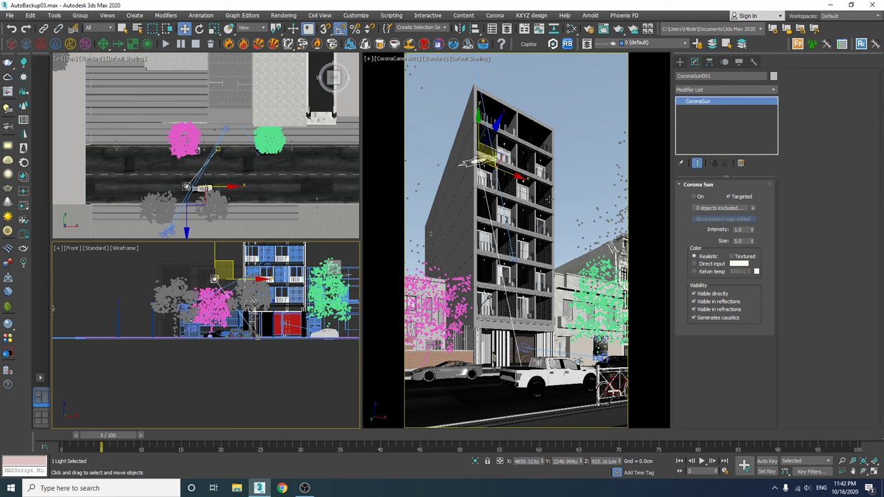
Set the viewport background to the customized user interface gradient colors and apply it to all views in the layout
key(alt+b)
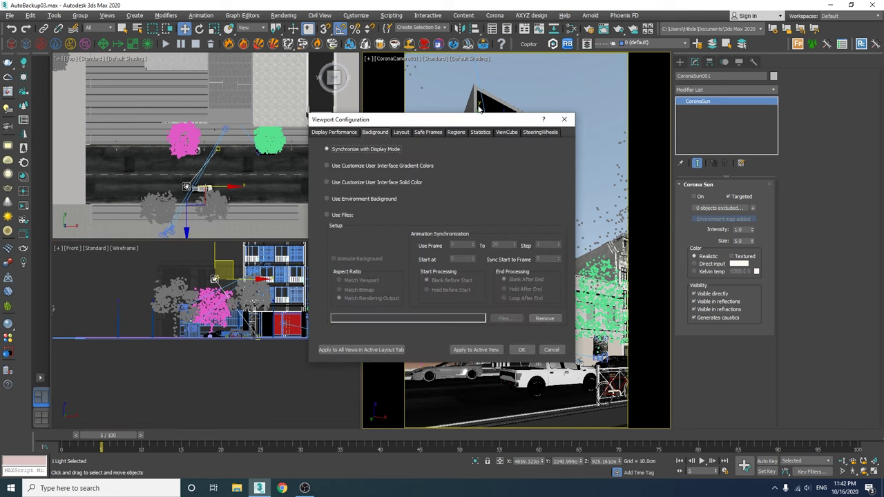
click(358, 182)
click(380, 167)
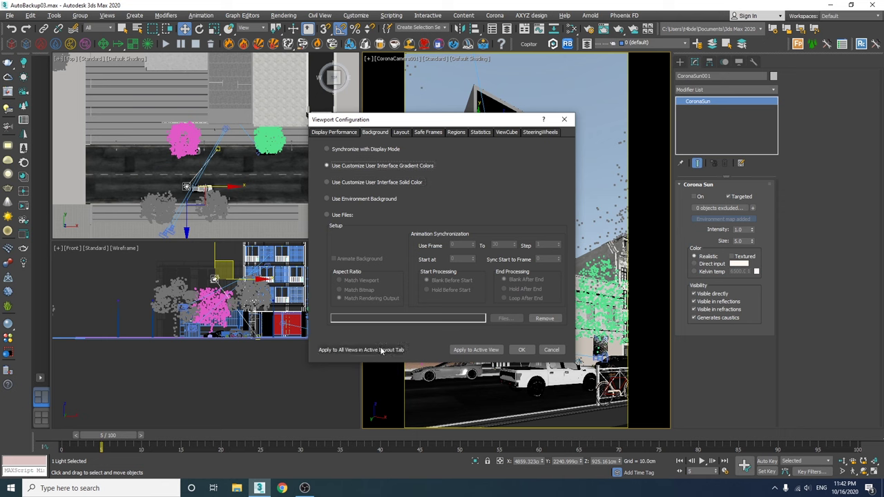
click(347, 350)
click(521, 350)
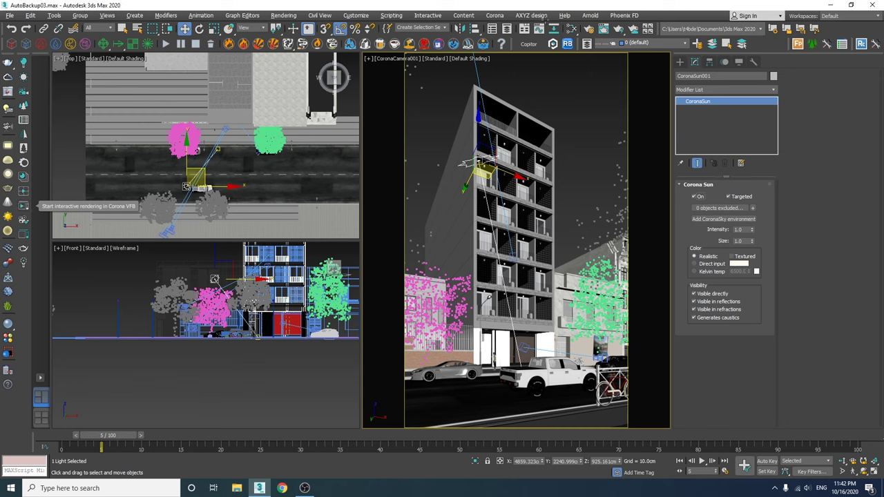
Review the interactive rendering options in the Corona performance settings
key(F10)
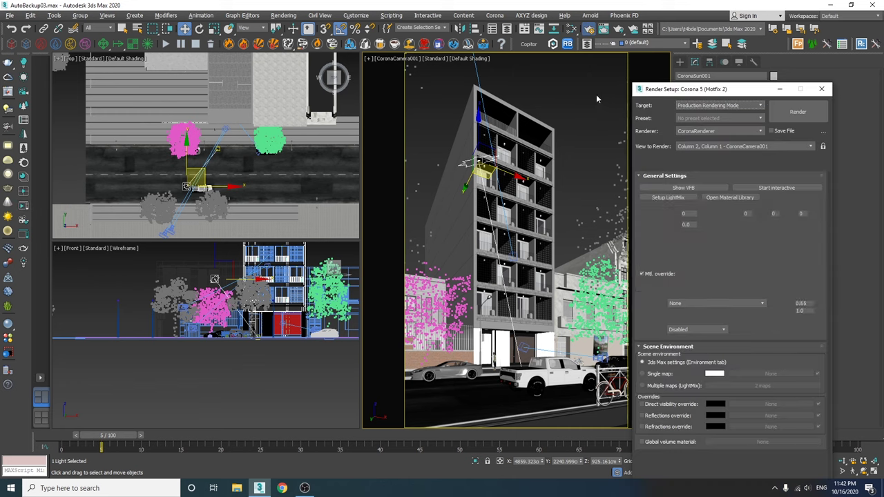
click(716, 163)
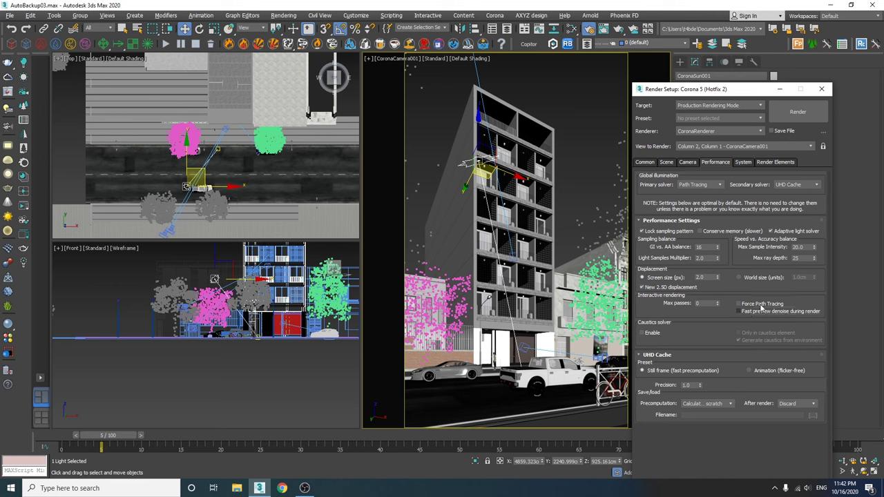
click(821, 88)
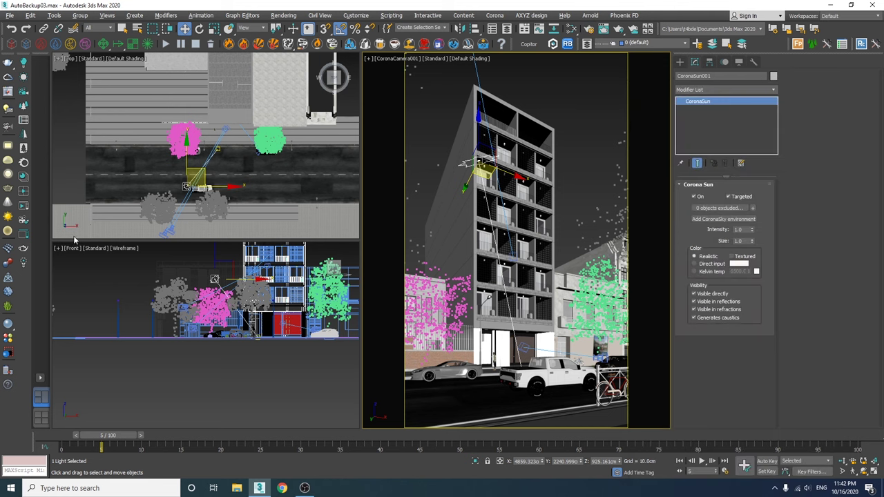
Start interactive rendering in the Corona frame buffer and lower the tone mapping exposure to about -4.21 EV
click(24, 205)
drag(331, 296, 274, 454)
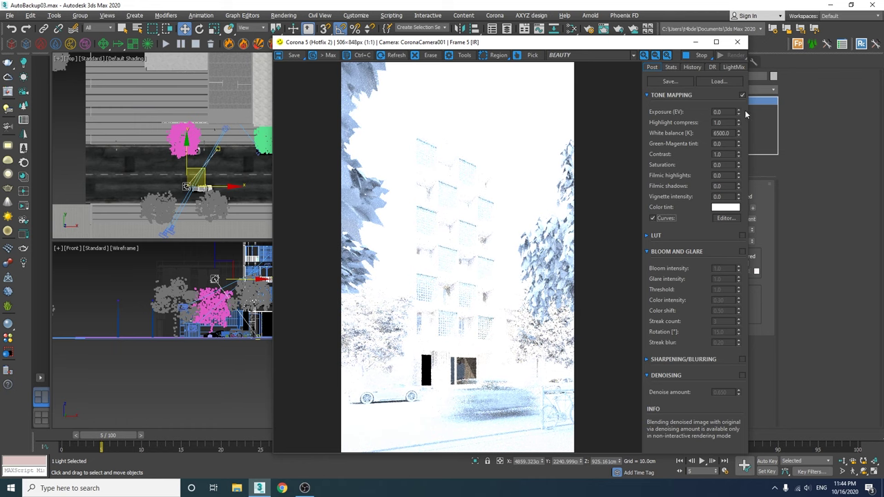
drag(630, 47, 486, 36)
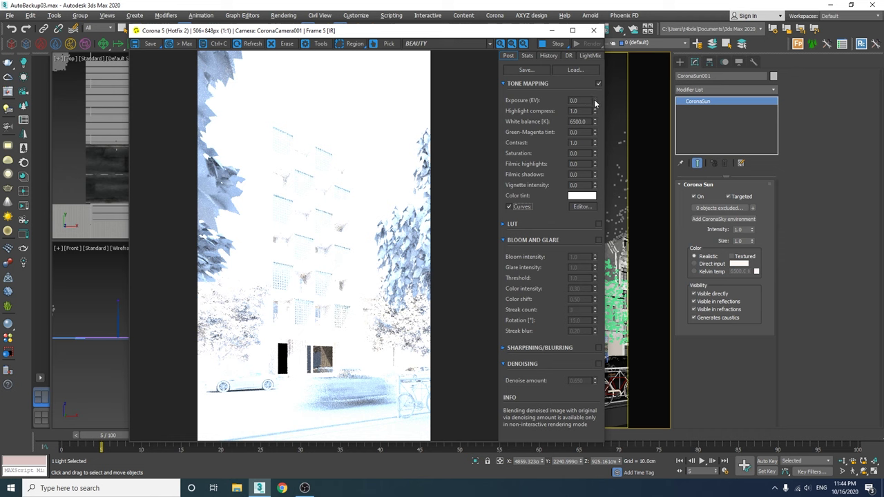
drag(595, 102, 558, 390)
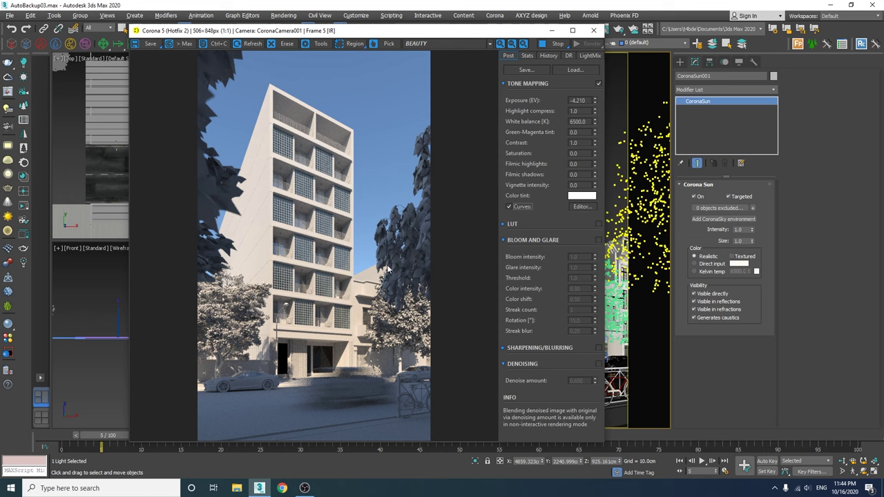
Reset the tone mapping exposure to 0.0 EV and close the frame buffer
right_click(594, 100)
click(593, 31)
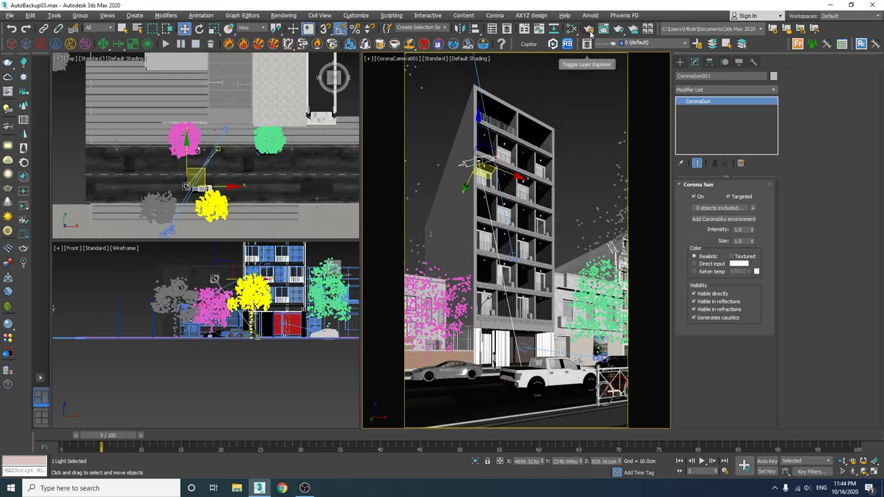
Add a CShading_LightMix render element in the render setup
key(F10)
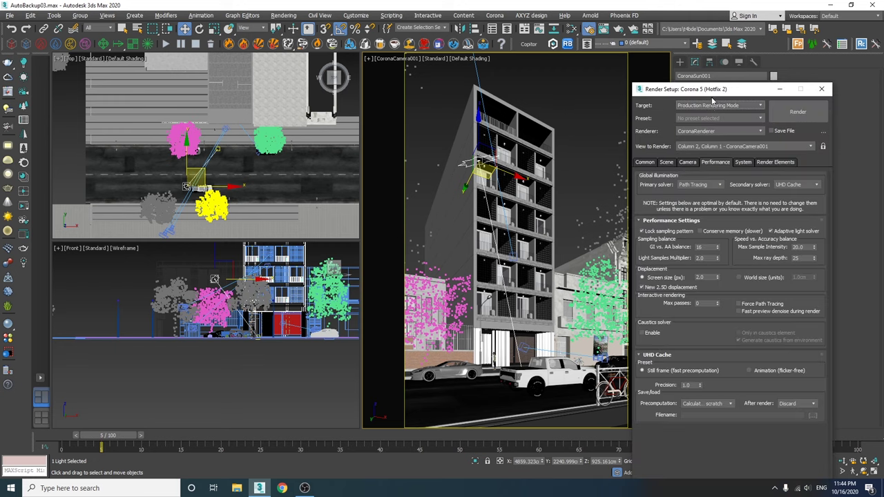
drag(712, 95, 502, 31)
click(563, 97)
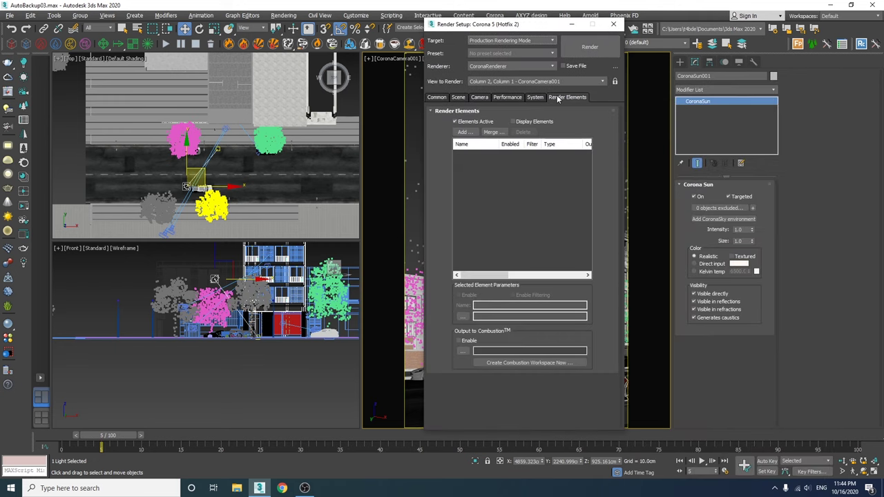
click(464, 132)
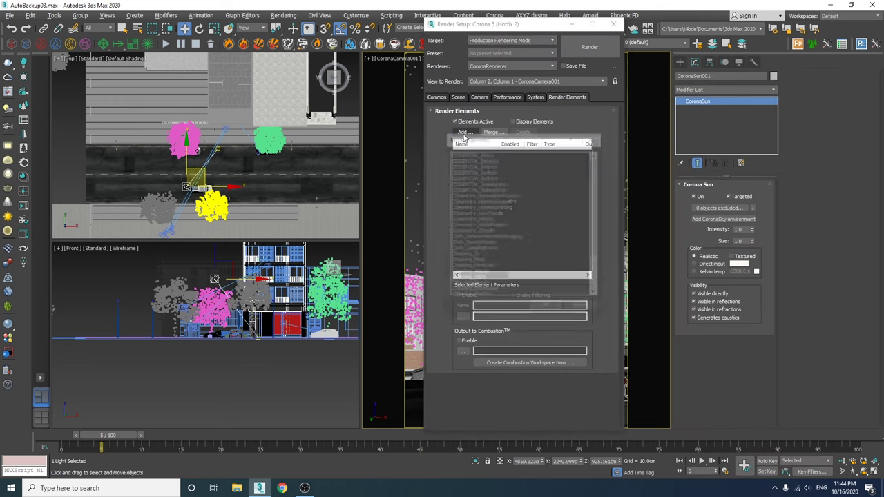
drag(595, 196, 597, 255)
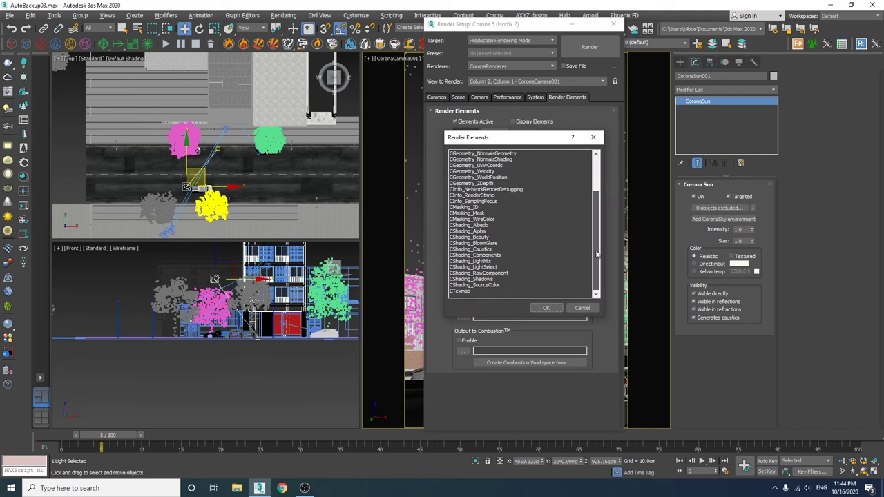
double_click(484, 261)
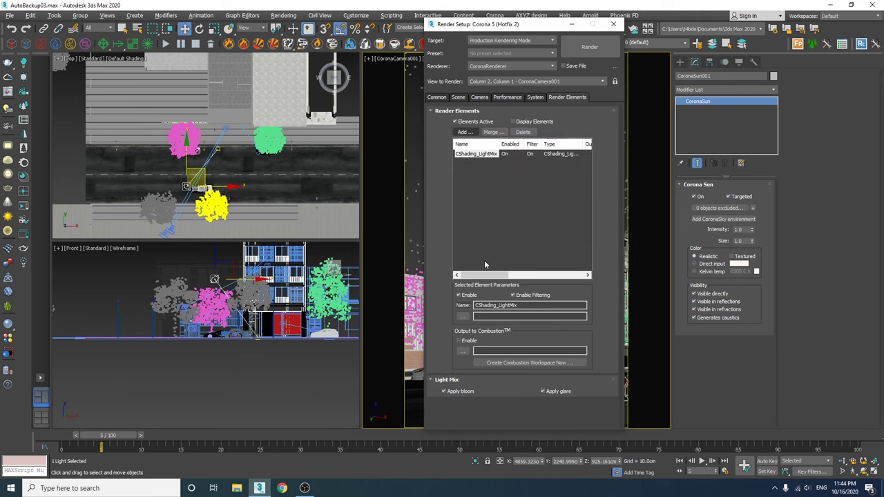
Add two CShading_LightSelect render elements below the LightMix element
click(464, 132)
drag(595, 207, 596, 240)
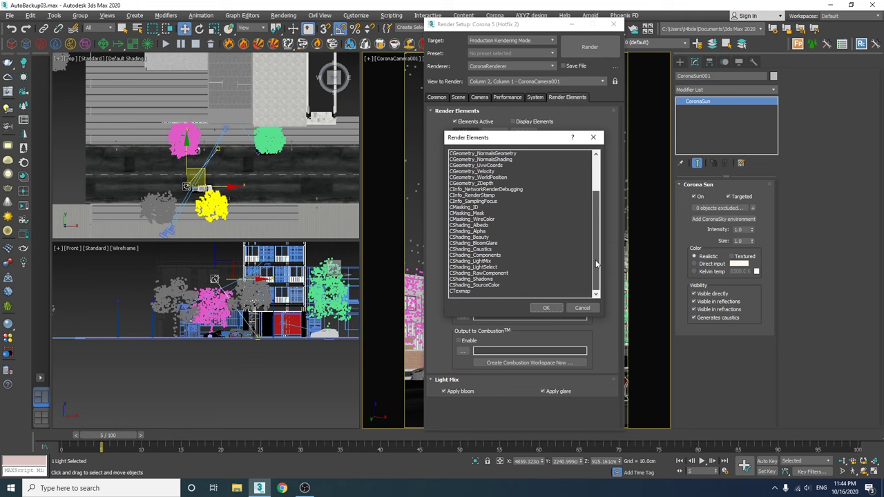
double_click(495, 269)
click(464, 132)
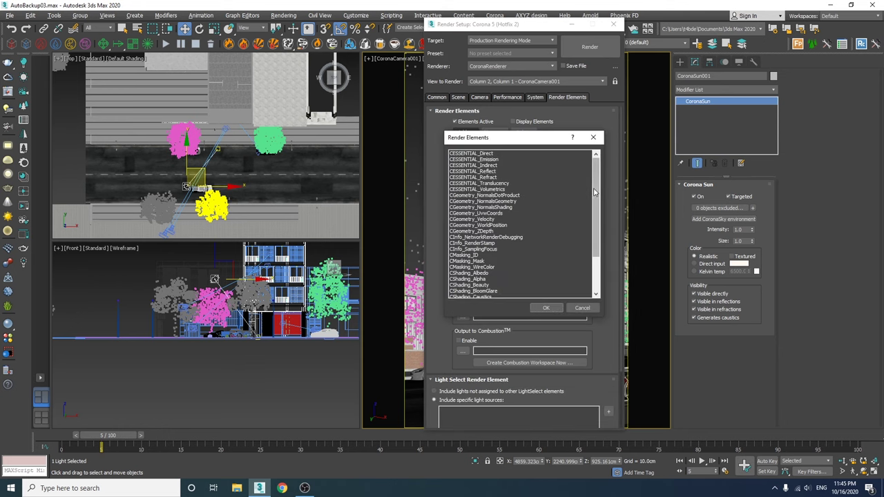
scroll(495, 274, down, 3)
double_click(495, 268)
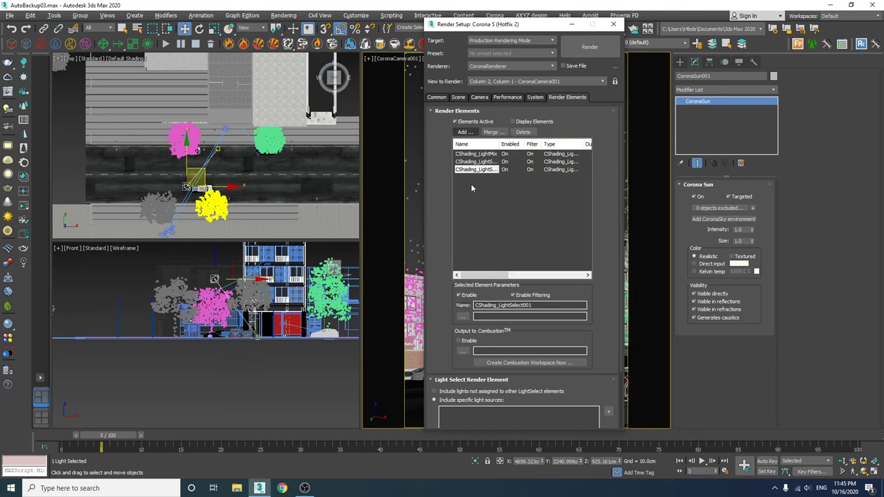
Rename the first LightSelect render element to Environment
click(477, 162)
double_click(525, 304)
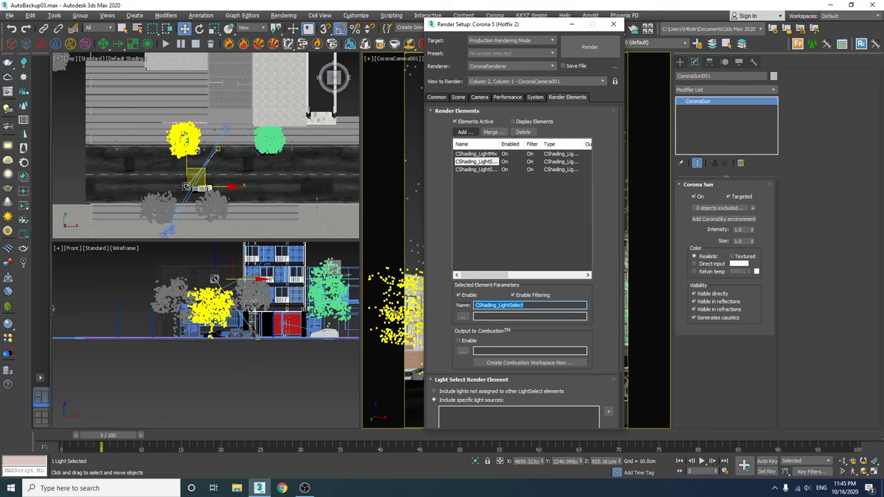
text(Envu)
key(BackSpace)
text(ironment)
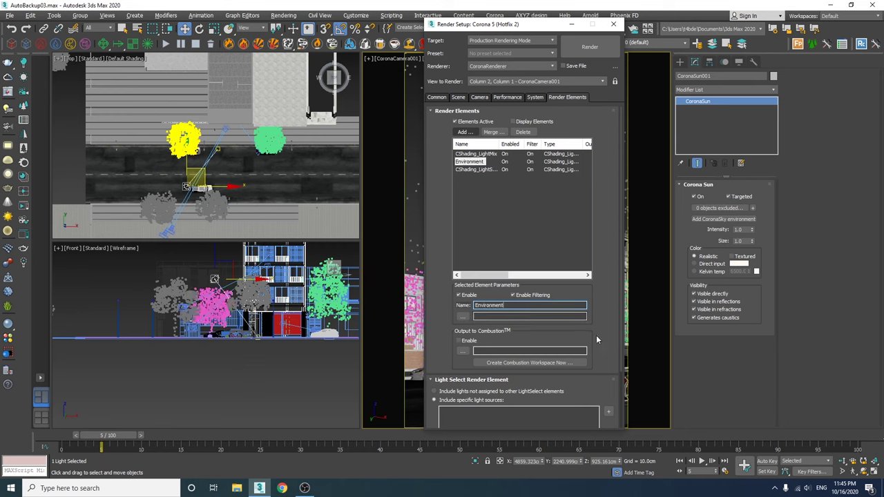
Include the environment light in the Environment element, using the Skylight environment as its source
scroll(599, 152, down, 3)
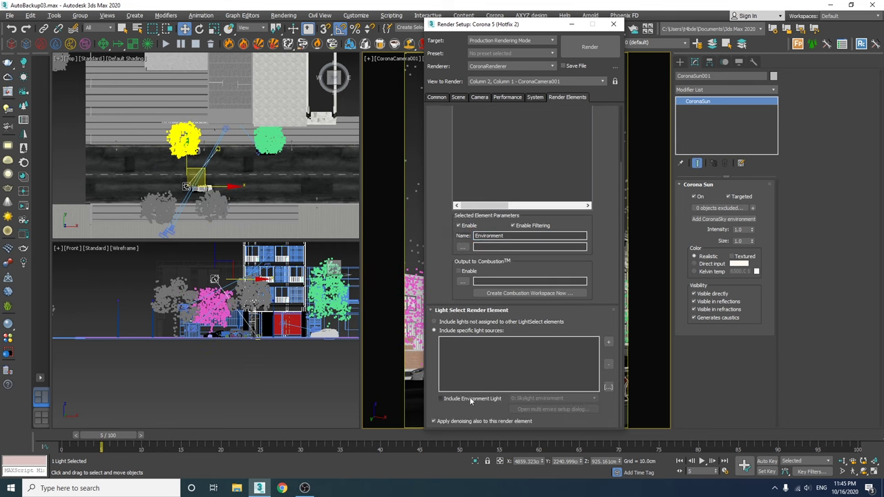
click(450, 399)
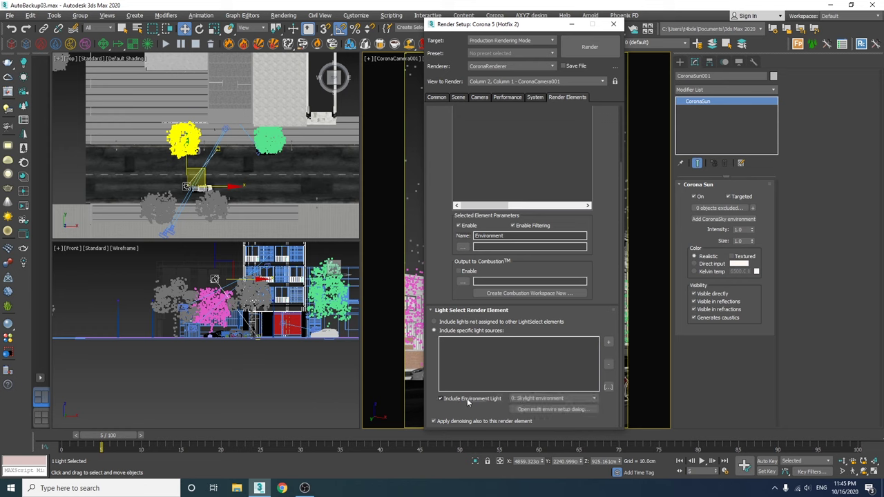
click(525, 398)
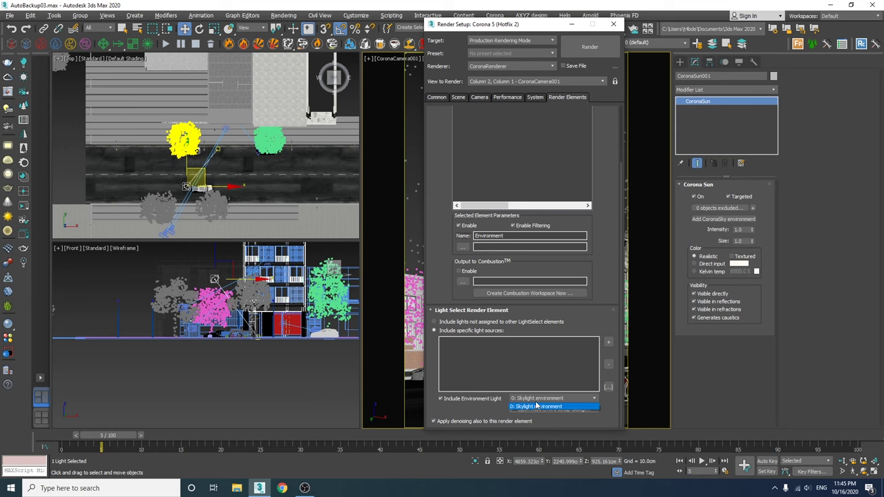
click(536, 400)
scroll(449, 186, up, 3)
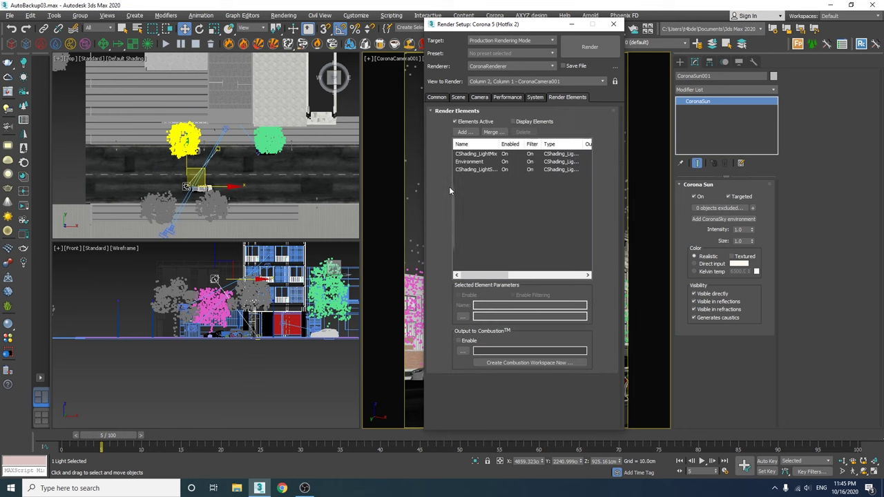
Rename the second LightSelect render element to Sun
click(470, 170)
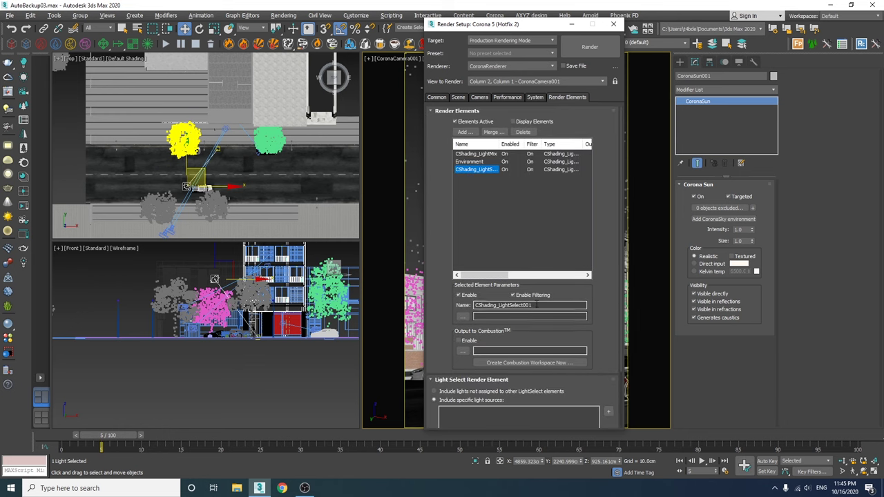
drag(533, 306, 395, 302)
text(Sun)
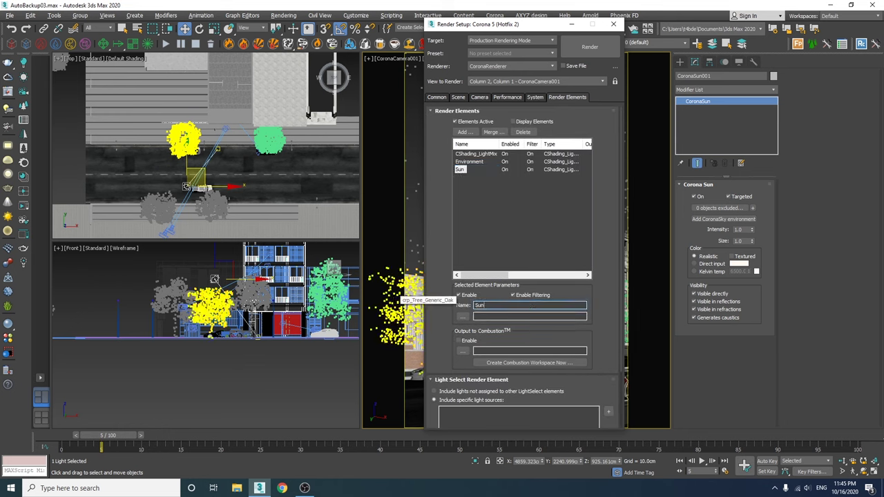
Add the scene's selected Corona sun to the Sun element's specific light sources and close the render setup
scroll(193, 191, up, 4)
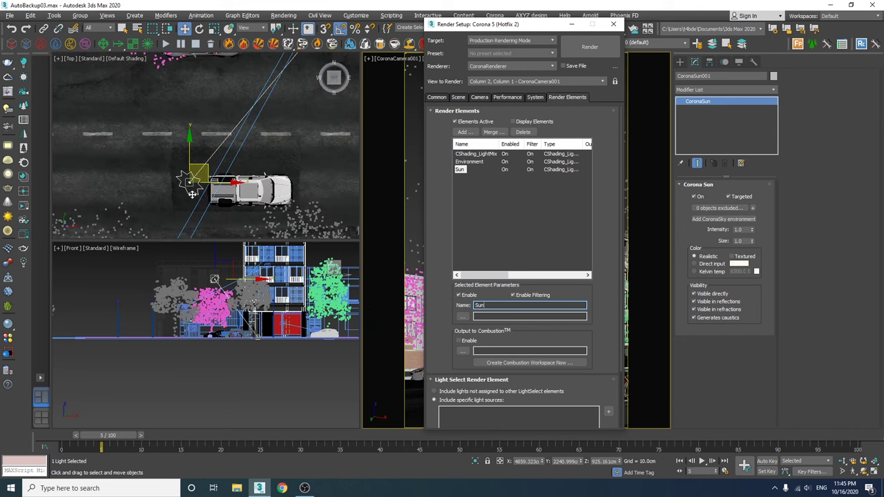
click(171, 146)
click(189, 183)
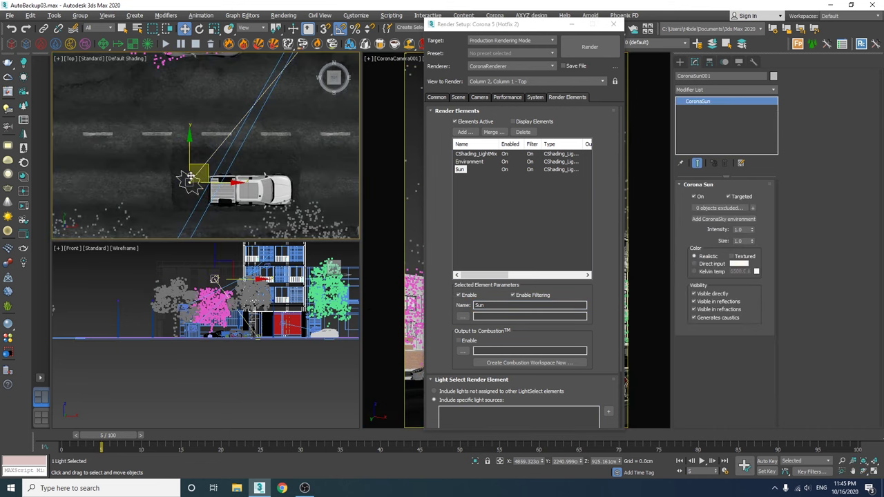
drag(591, 307, 592, 237)
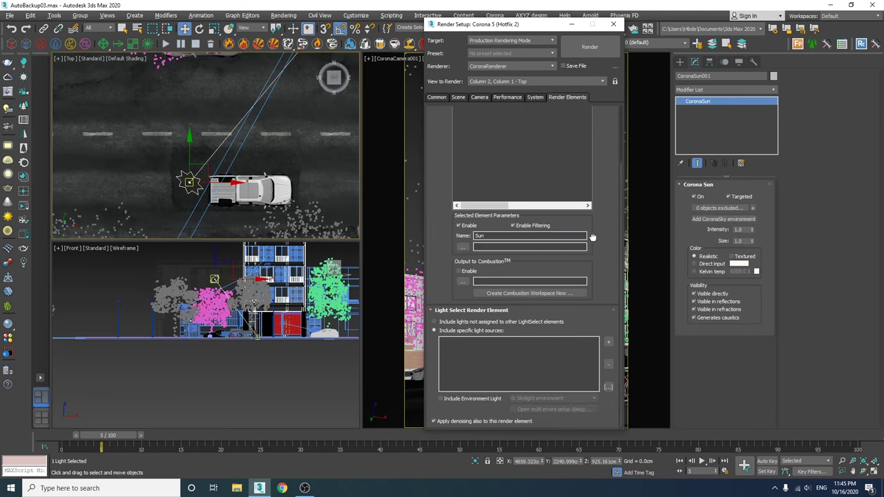
click(608, 342)
click(613, 23)
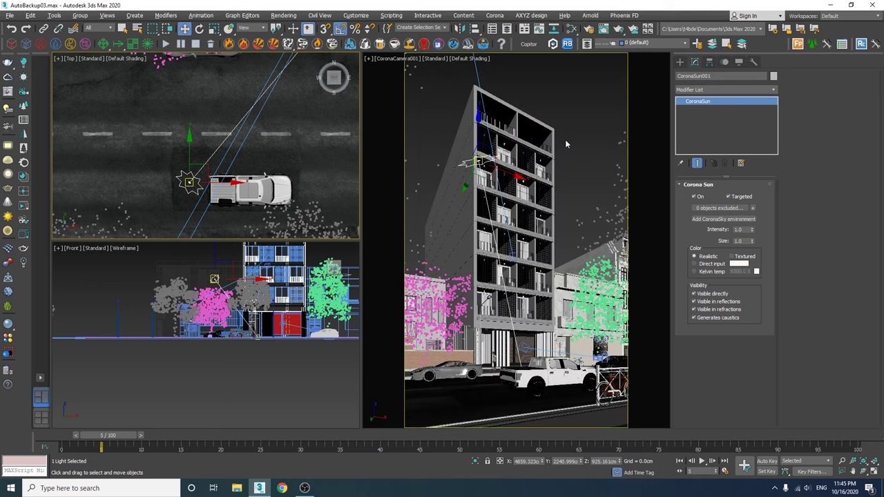
Lock the rendered view to CoronaCamera001 in the render setup and start interactive rendering
click(589, 28)
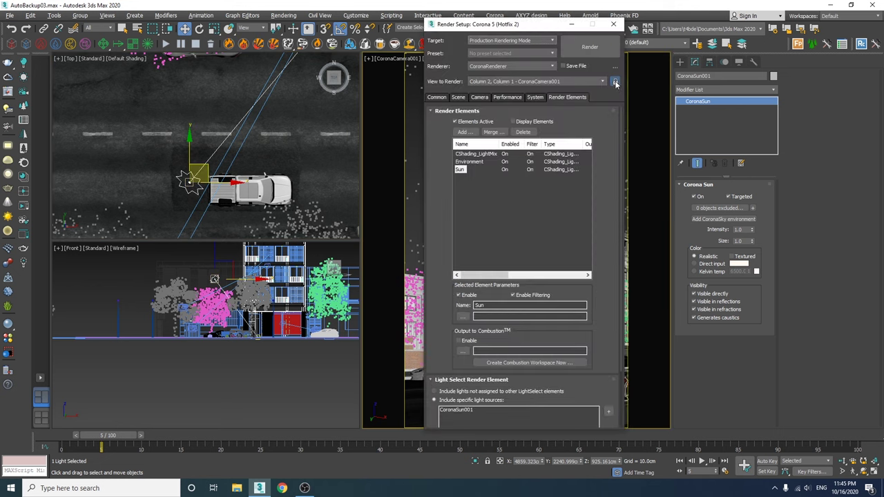
click(574, 22)
click(27, 205)
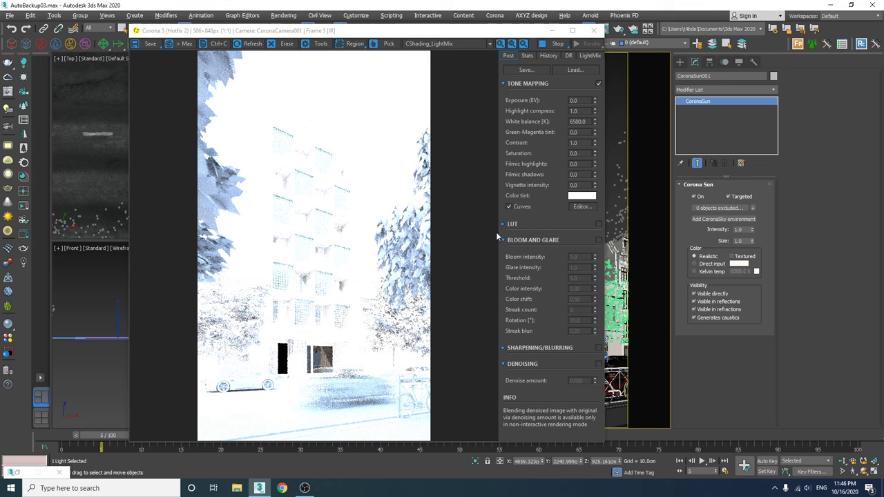
Switch off all LightMix lights, enable only Environment and Sun, and lower their intensities to 0.080 and 0.040
click(590, 56)
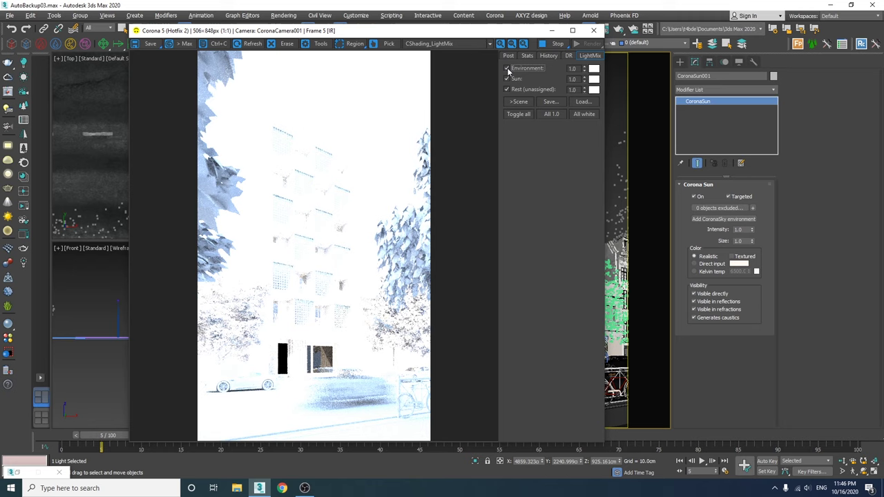
click(513, 114)
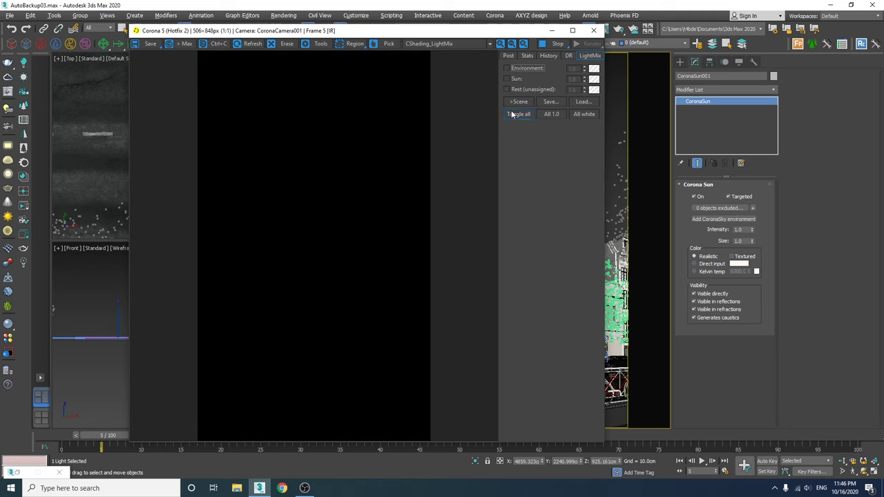
click(507, 68)
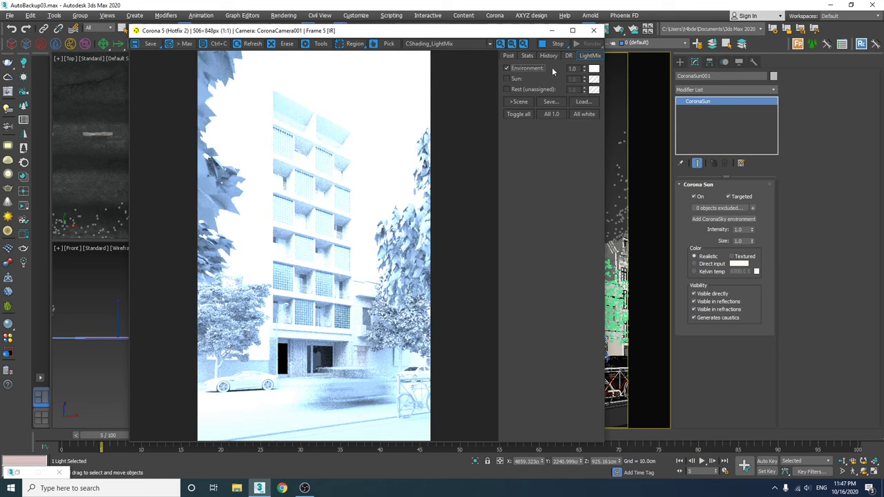
drag(585, 70, 582, 179)
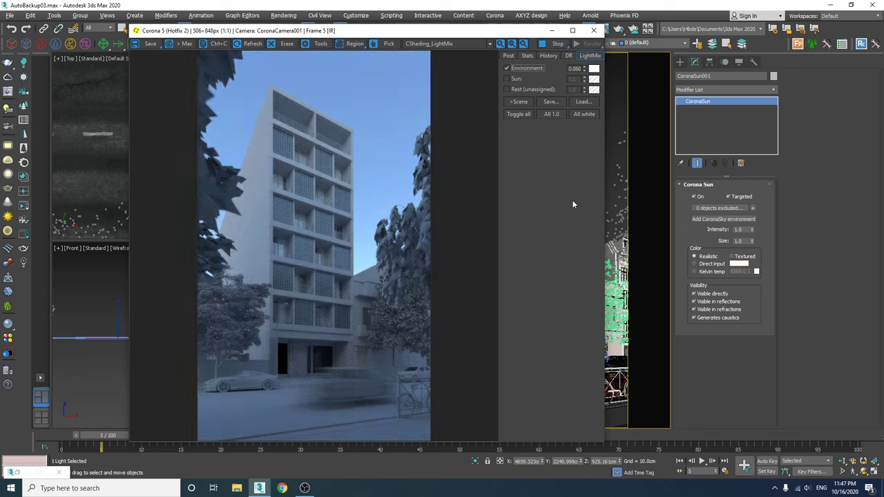
click(507, 79)
drag(584, 81, 575, 198)
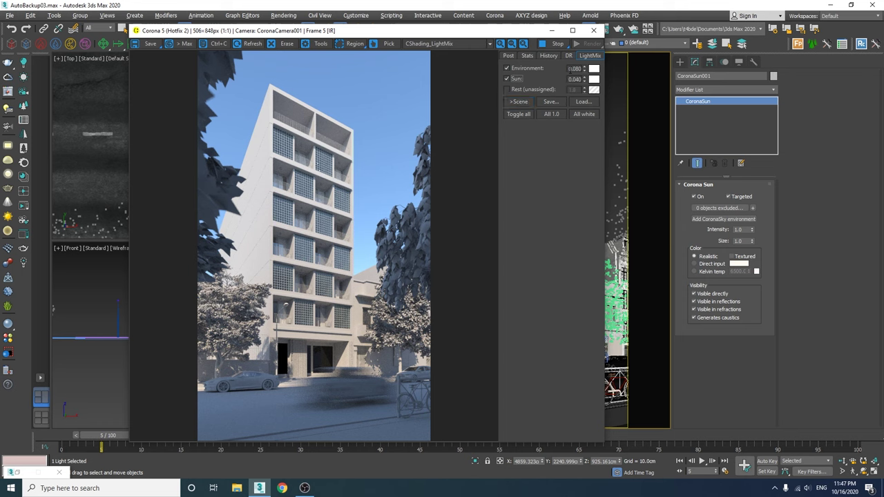
Transfer the Environment and Sun LightMix intensities to the scene lights
mouse_move(572, 68)
mouse_down()
mouse_move(588, 69)
mouse_move(584, 80)
mouse_up()
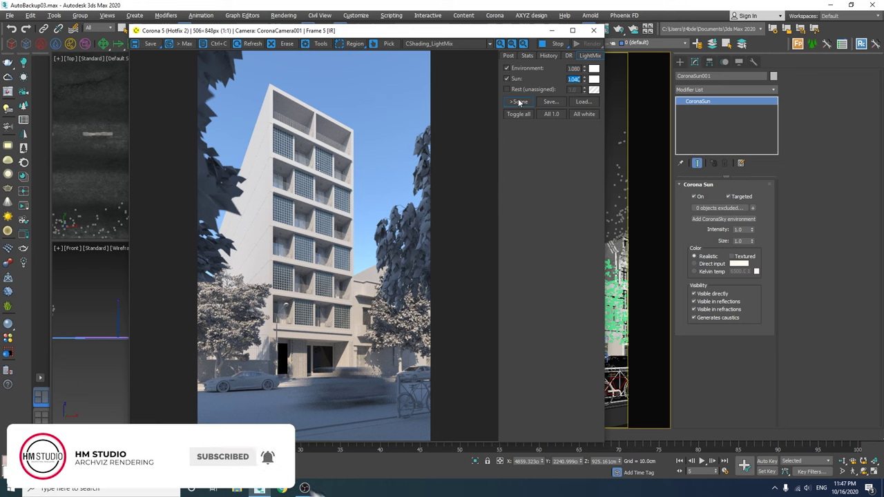
click(519, 103)
click(611, 271)
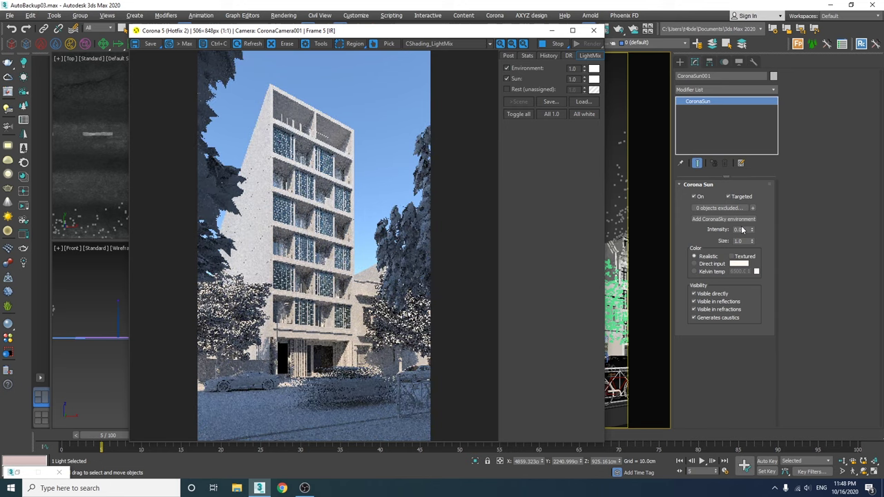
Place the CoronaColorCorrect environment map in the Slate Material Editor as an instance and open its parameters to check the exposure
key(m)
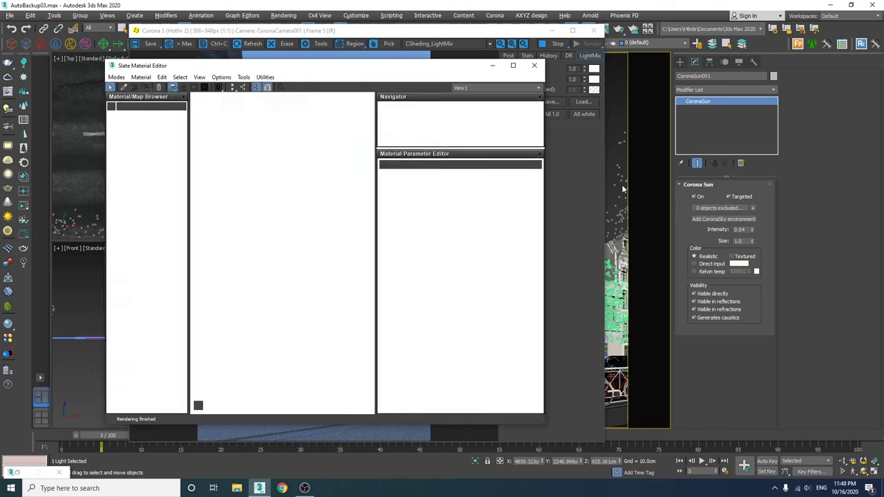
key(8)
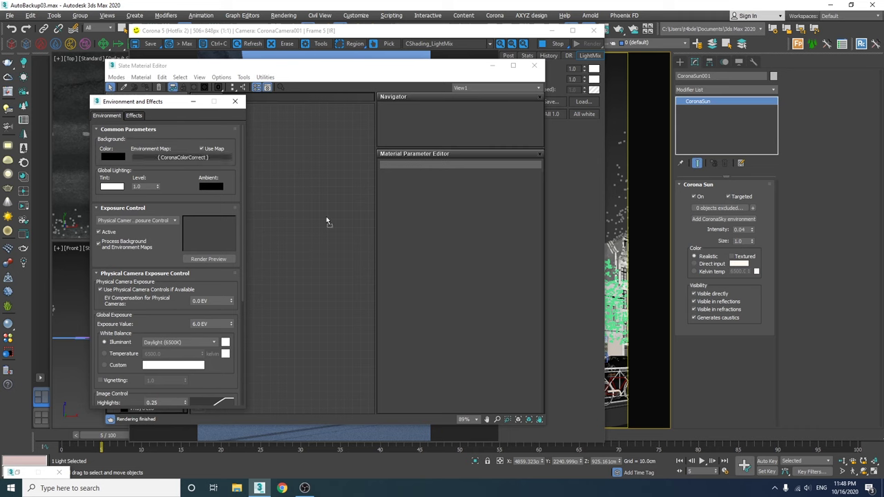
drag(326, 216, 326, 216)
click(304, 274)
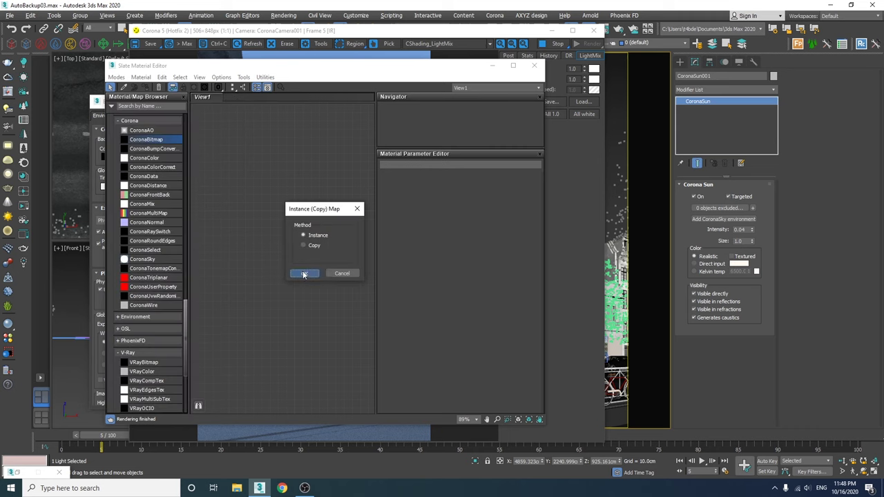
click(304, 274)
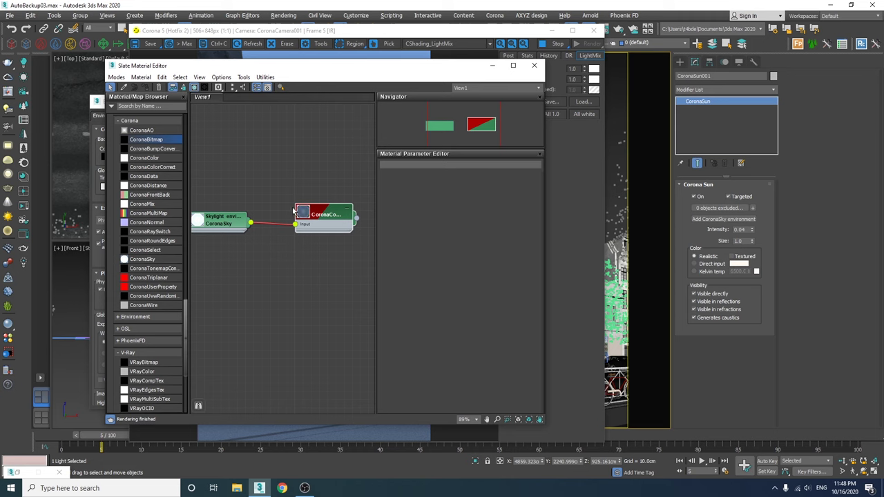
double_click(329, 216)
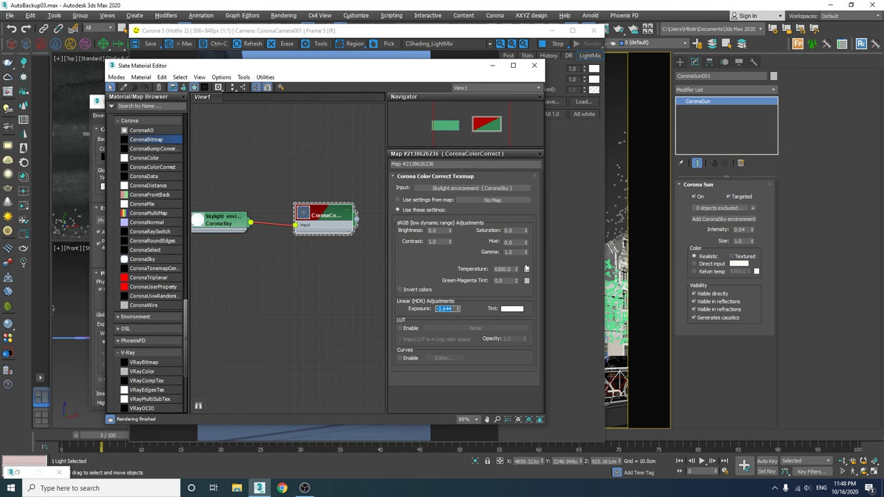
Minimize the Slate Material Editor and the Environment and Effects window, and move the frame buffer aside to uncover the Top and Front viewports
click(492, 66)
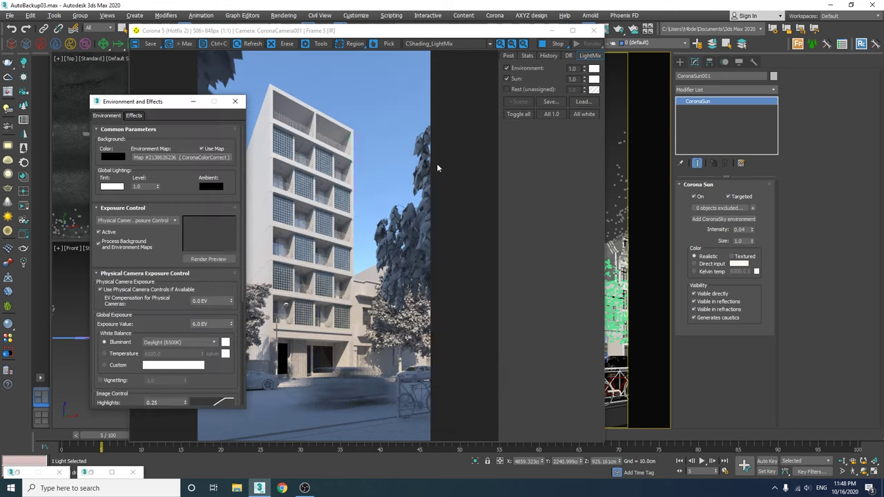
click(252, 141)
click(112, 103)
click(217, 101)
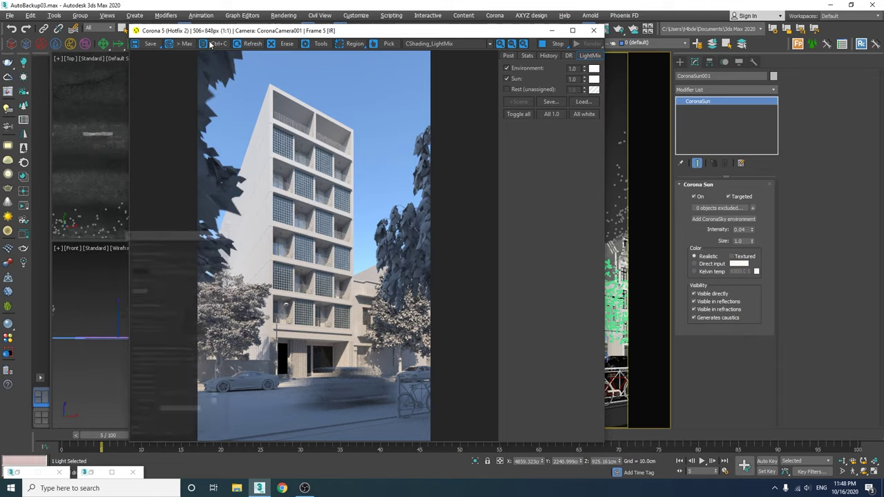
drag(220, 32, 501, 32)
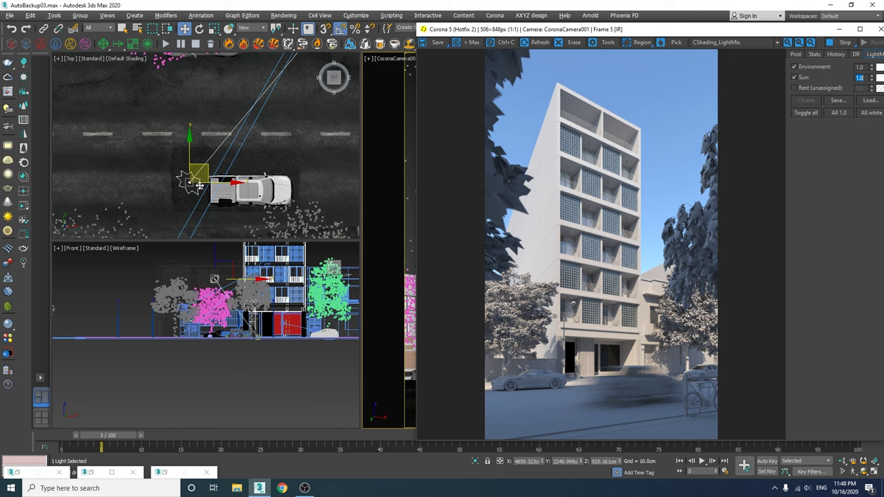
Move the Corona sun across the street in the Top view, to just in front of the building, testing the light direction in the interactive render
scroll(207, 188, down, 5)
drag(201, 183, 243, 135)
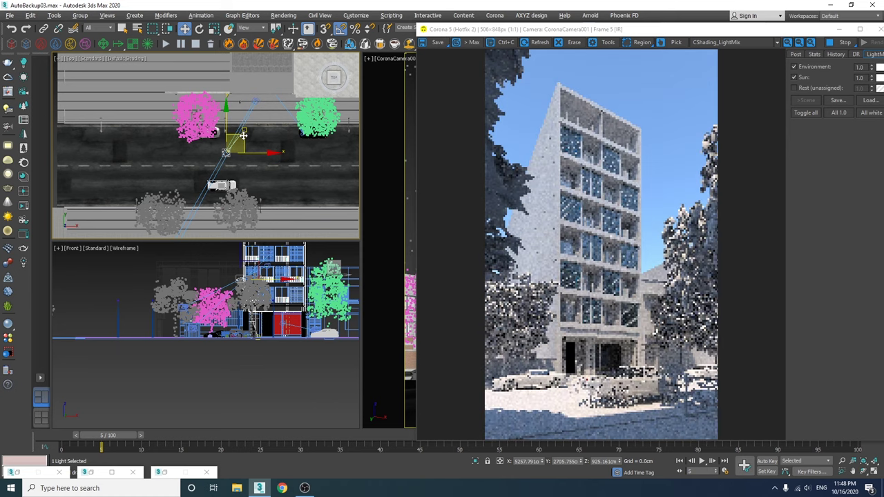
drag(243, 135, 241, 131)
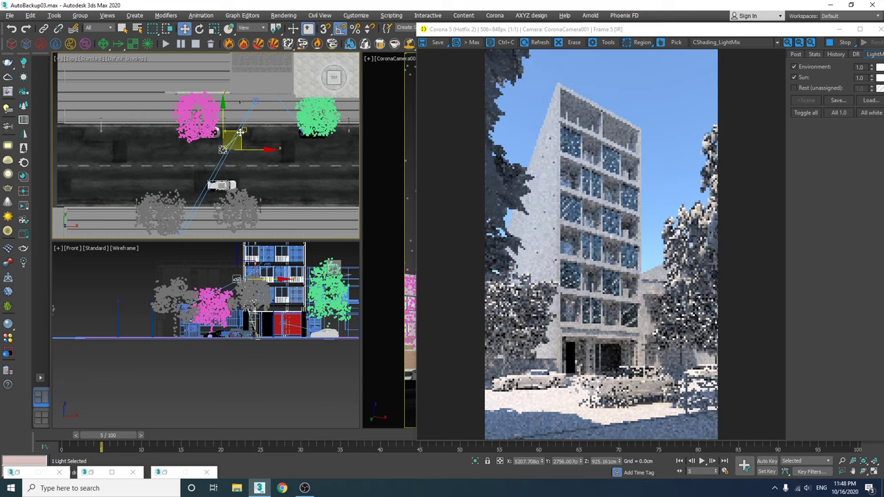
drag(240, 131, 243, 128)
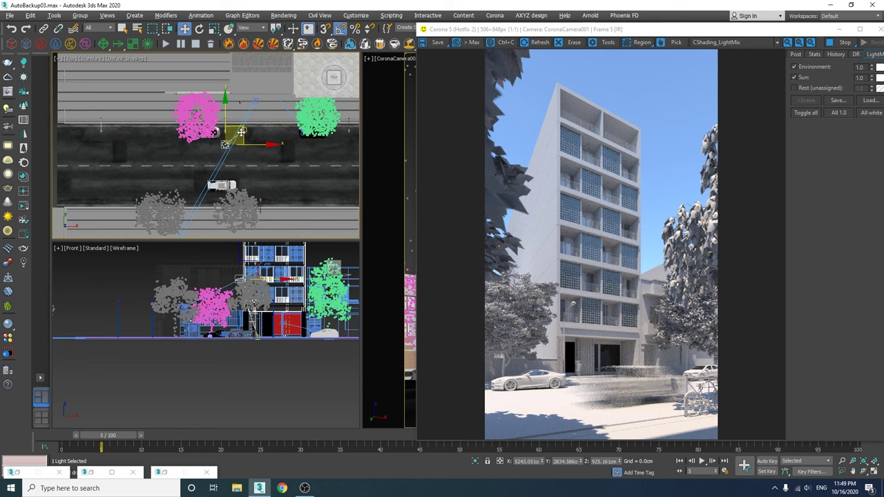
Try a low, side-on sun by lowering it to about Z 170 cm and moving it sideways along the street in the Top view
drag(241, 138, 228, 133)
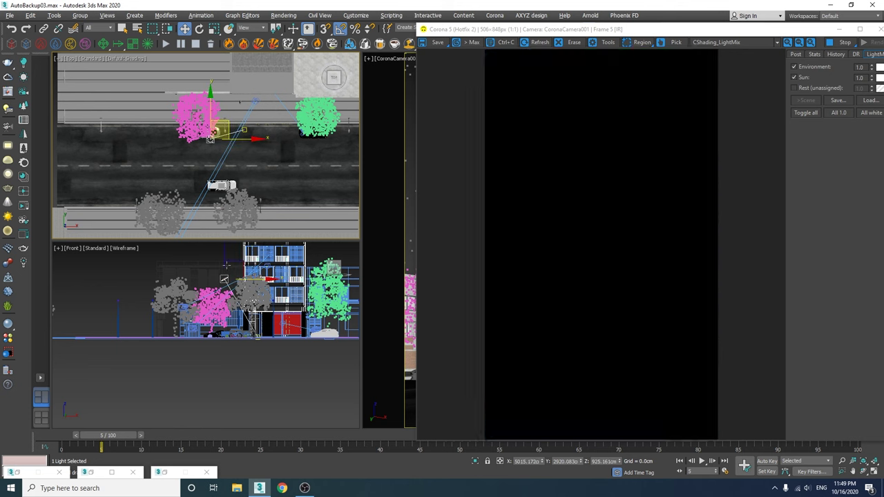
drag(224, 252, 211, 296)
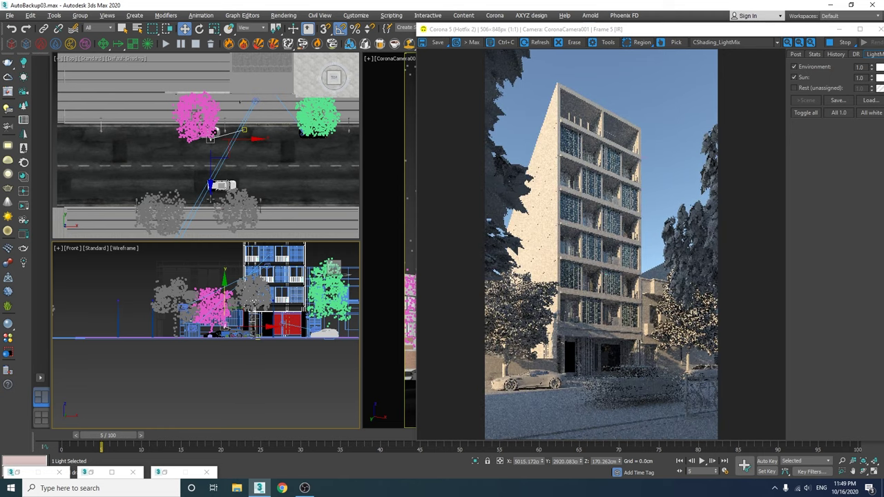
drag(214, 132, 197, 146)
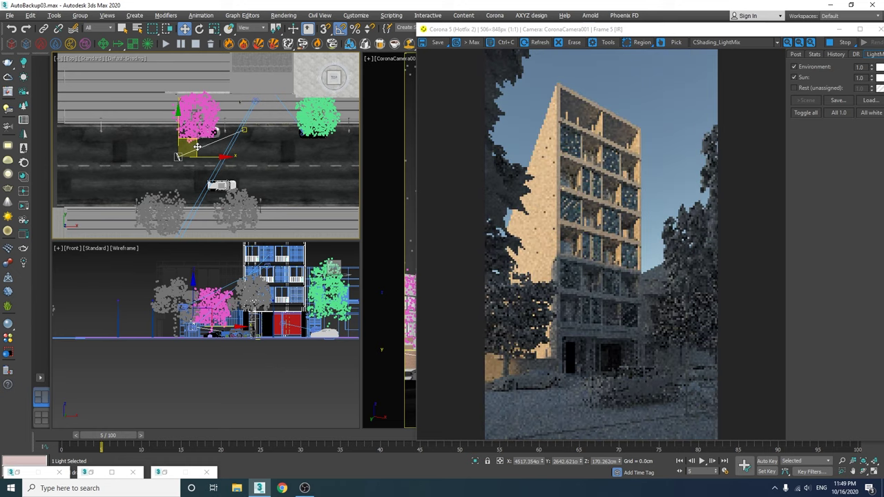
mouse_move(197, 147)
mouse_down()
mouse_move(193, 138)
mouse_move(209, 148)
mouse_up()
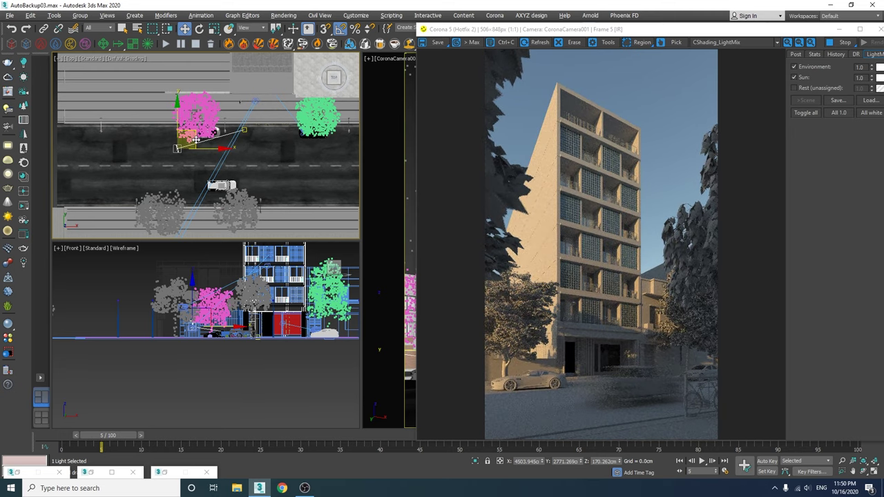
Place the sun at about X 5265, Y 2843, Z 799 cm, and shift the frame buffer to uncover the sun's parameters
drag(197, 140, 245, 136)
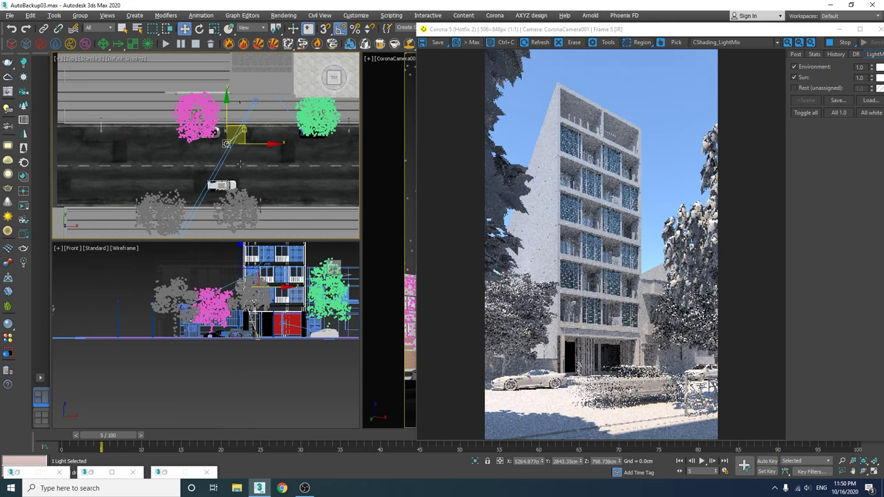
drag(583, 31, 413, 31)
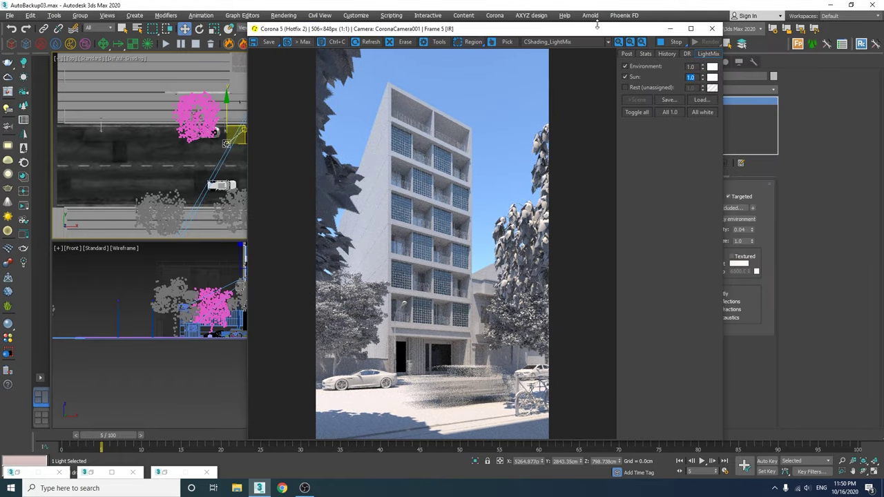
drag(597, 24, 501, 30)
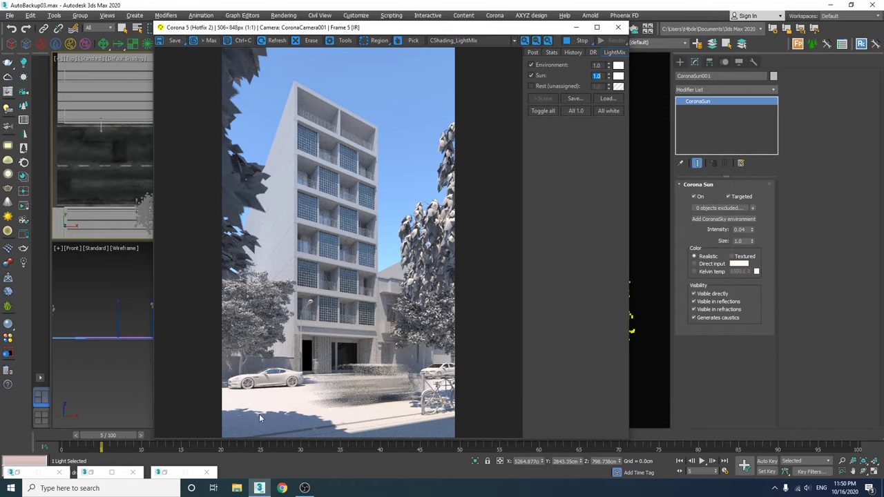
Soften the sun's shadows by trying a size of 10 and then setting the size to 5
double_click(732, 241)
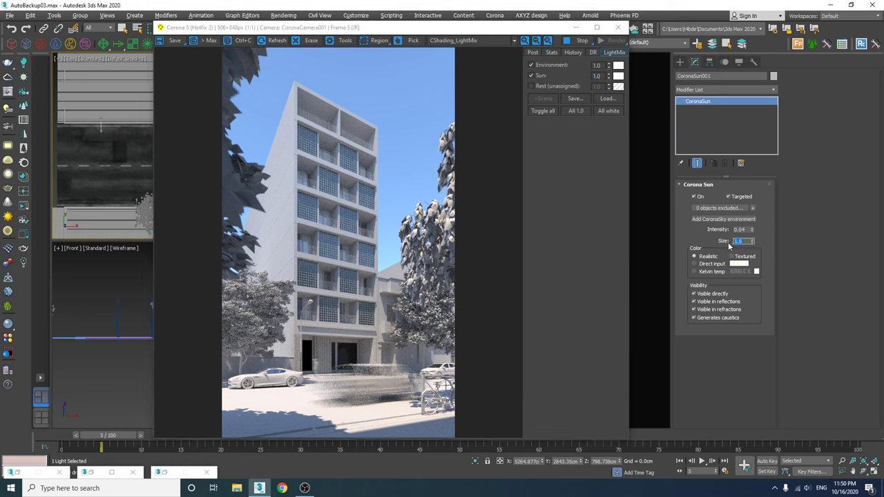
text(1)
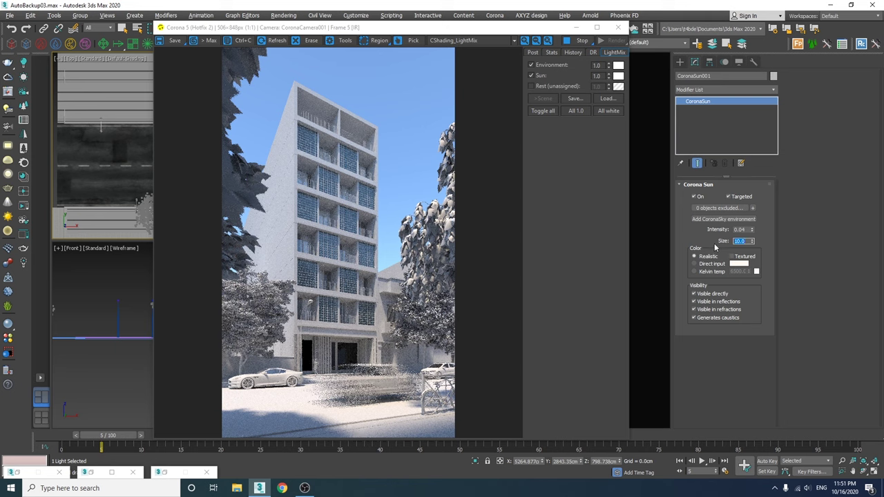
text(3)
key(Return)
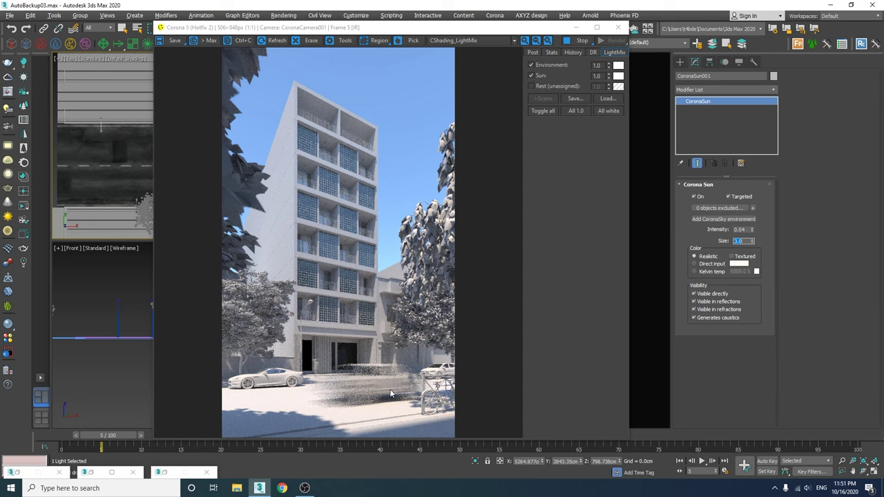
Close the frame buffer, select the pickup truck group on the street, and examine its animation keys on the timeline
click(618, 28)
right_click(535, 381)
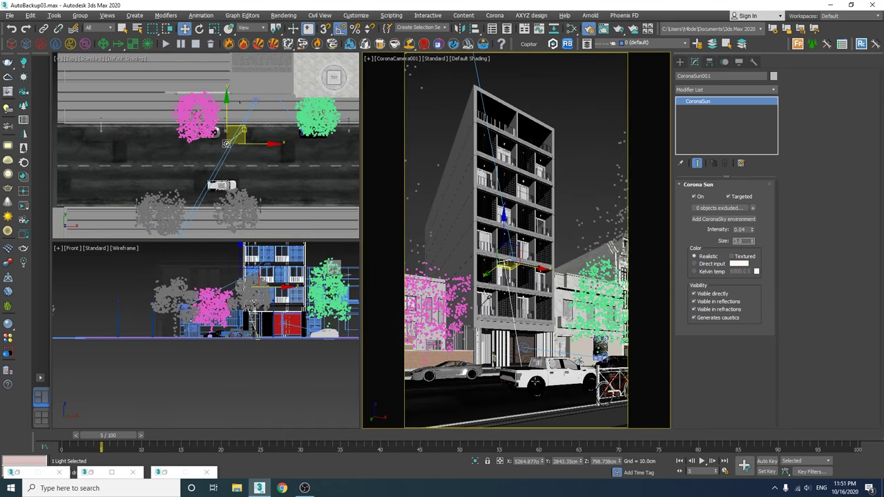
click(536, 382)
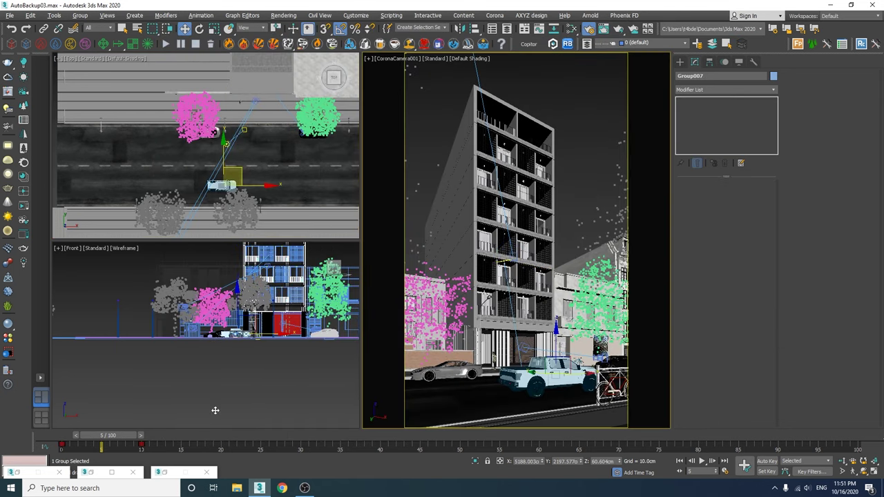
mouse_move(123, 435)
mouse_down()
mouse_move(104, 439)
mouse_move(137, 442)
mouse_move(100, 442)
mouse_move(122, 442)
mouse_up()
key(w)
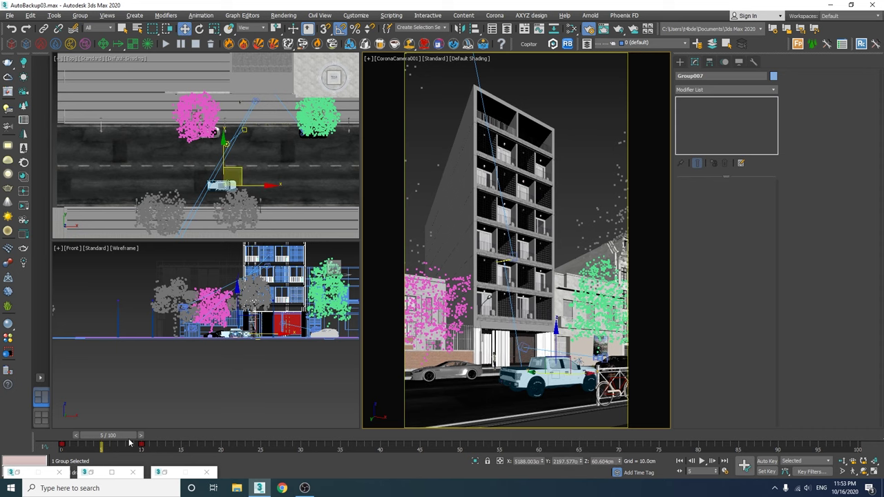
Select CoronaCamera001, enable its depth of field, and check its F-stop setting alongside the rendered image
click(393, 60)
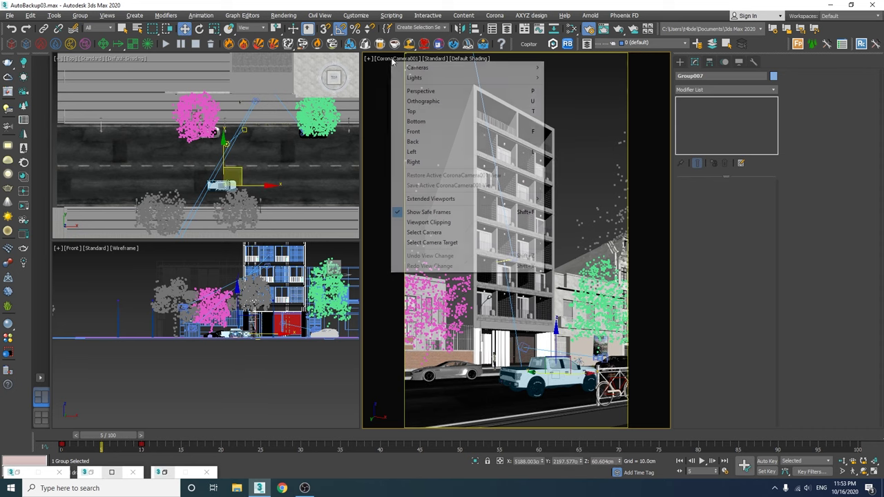
click(424, 233)
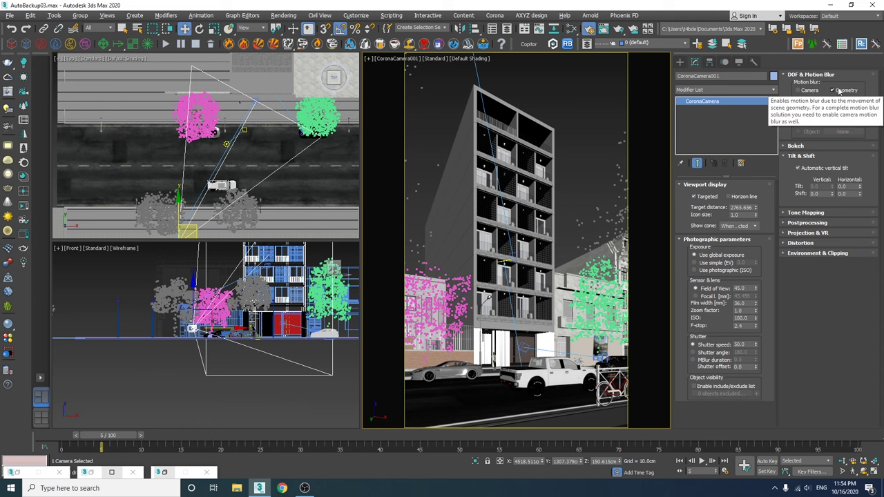
click(800, 109)
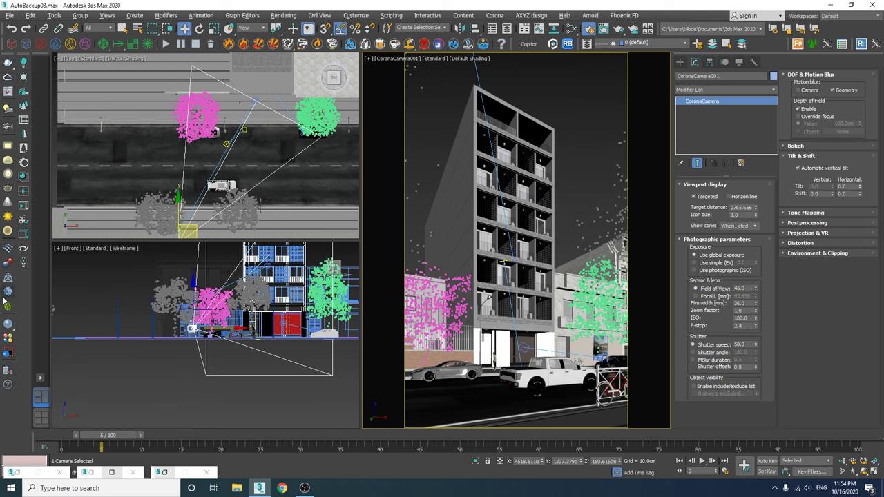
click(24, 233)
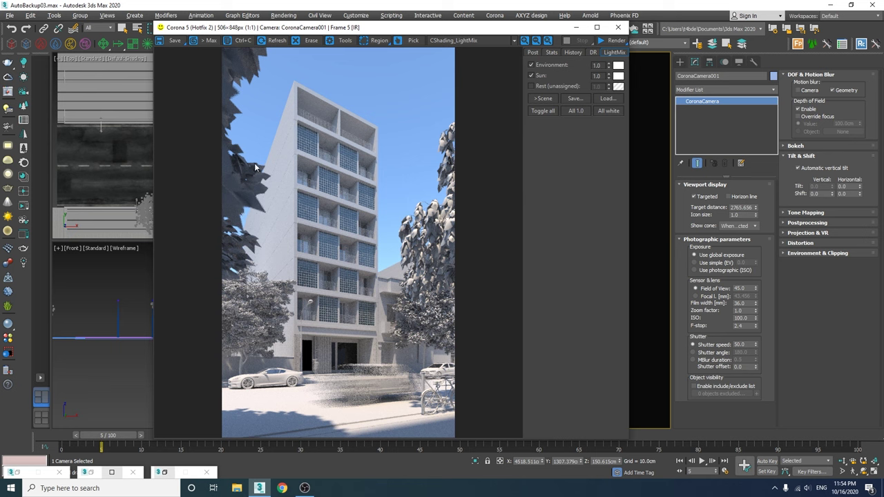
double_click(739, 327)
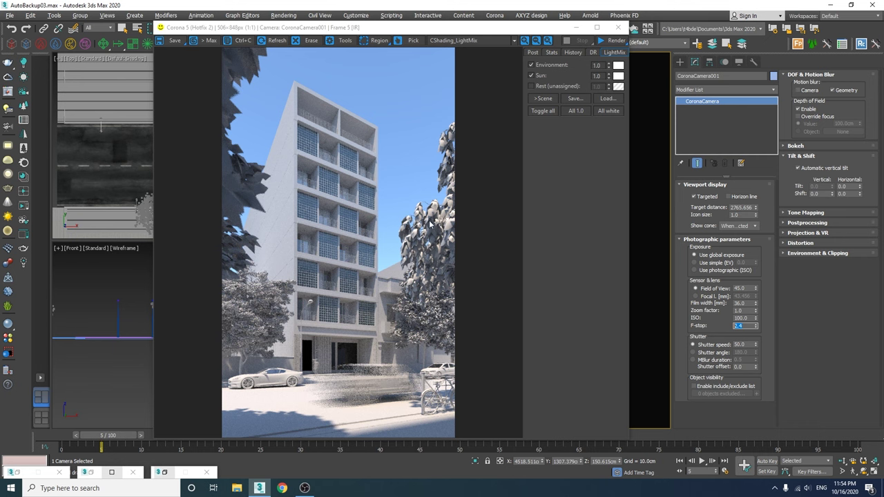
click(618, 29)
Add a CoronaBitmap map loaded with 1941 Dusk Blue.hdr below the sky nodes in the Slate Material Editor
key(m)
middle_drag(366, 273, 355, 228)
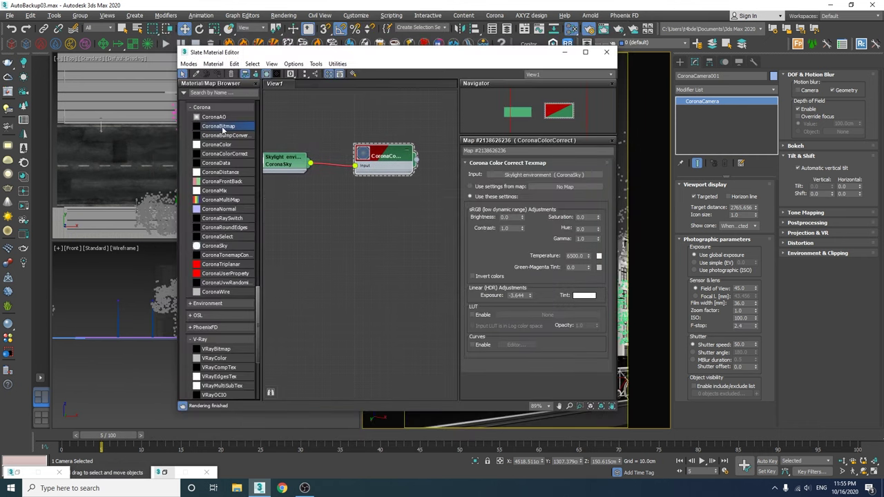
drag(216, 126, 369, 212)
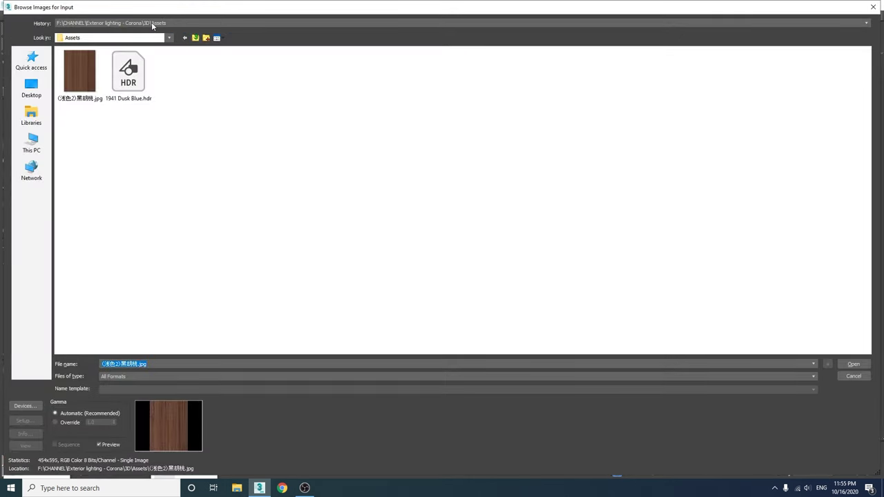
click(131, 97)
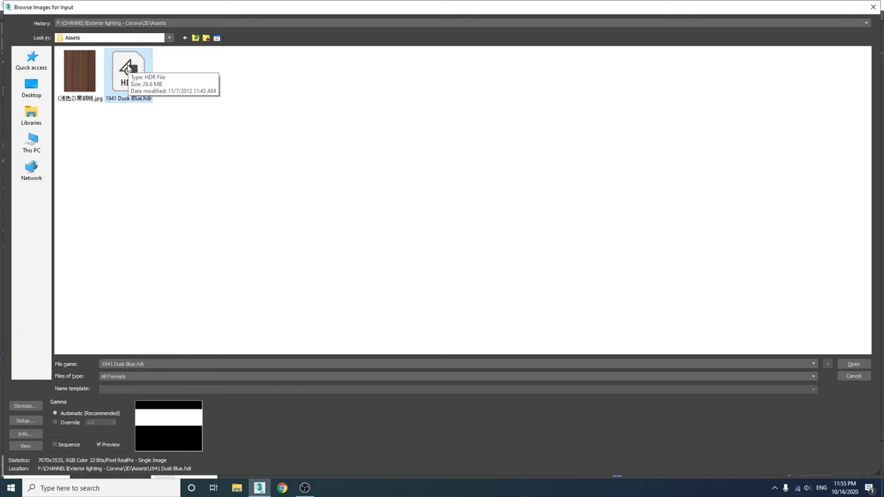
double_click(122, 75)
click(140, 203)
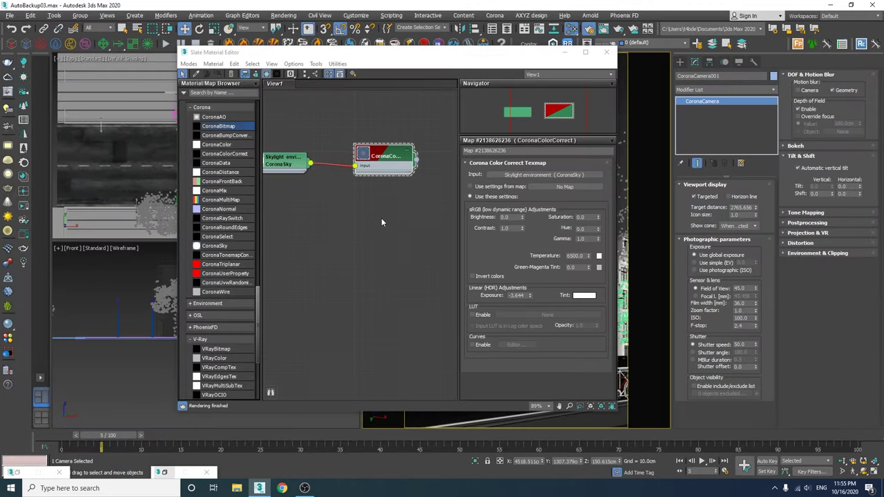
drag(404, 231, 320, 233)
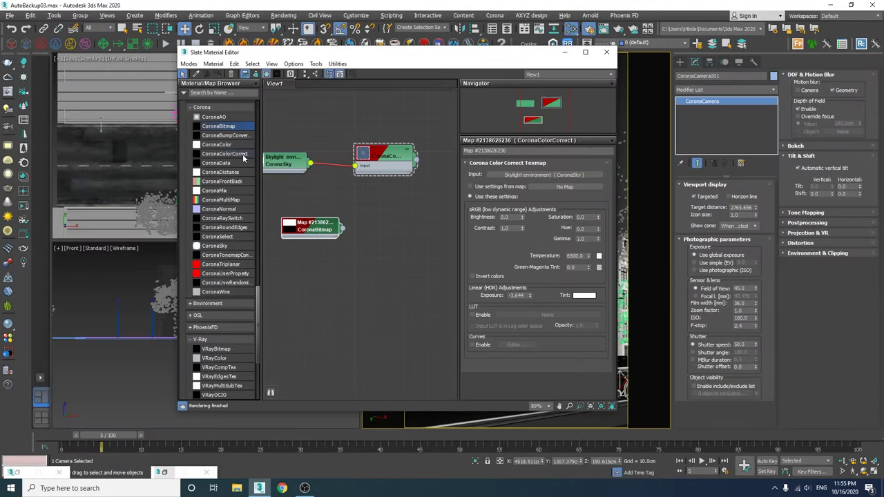
Add a CoronaColorCorrect map, connect the HDR bitmap to its input, and open its parameters
drag(211, 154, 392, 238)
drag(341, 230, 373, 239)
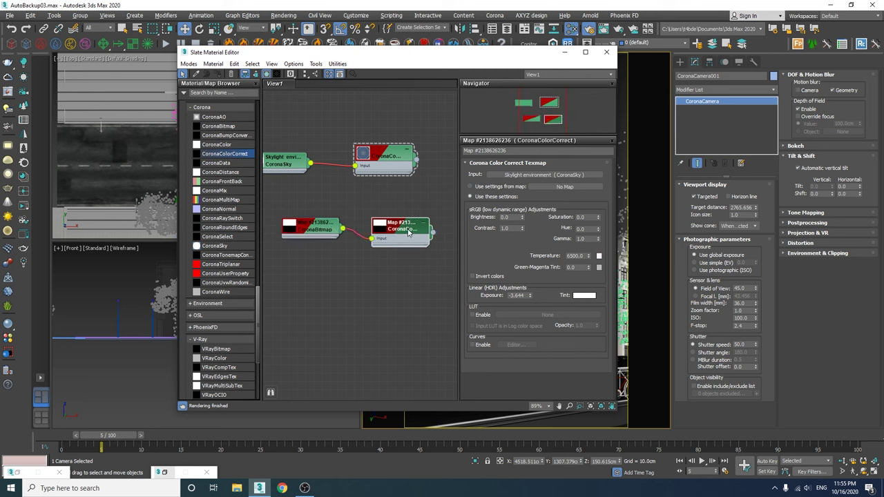
click(410, 239)
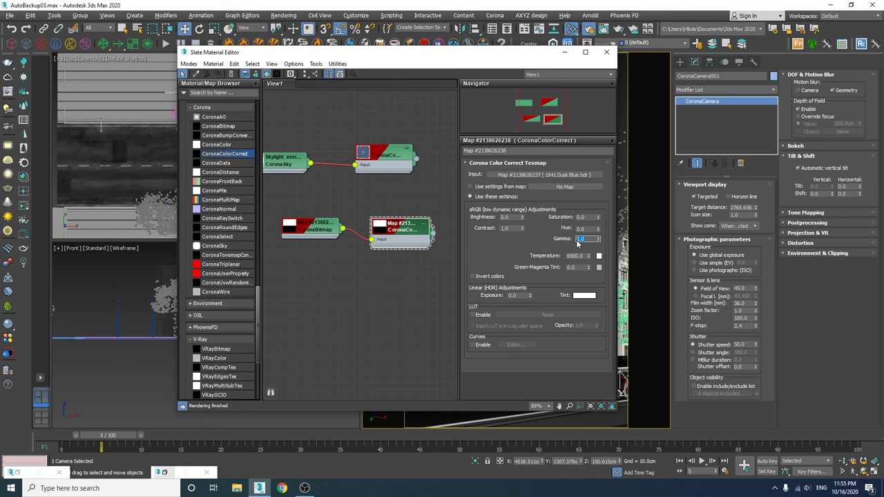
Switch the scene environment in the render setup to multiple maps (LightMix) and open the environment maps setup beside the material editor
drag(457, 61, 332, 156)
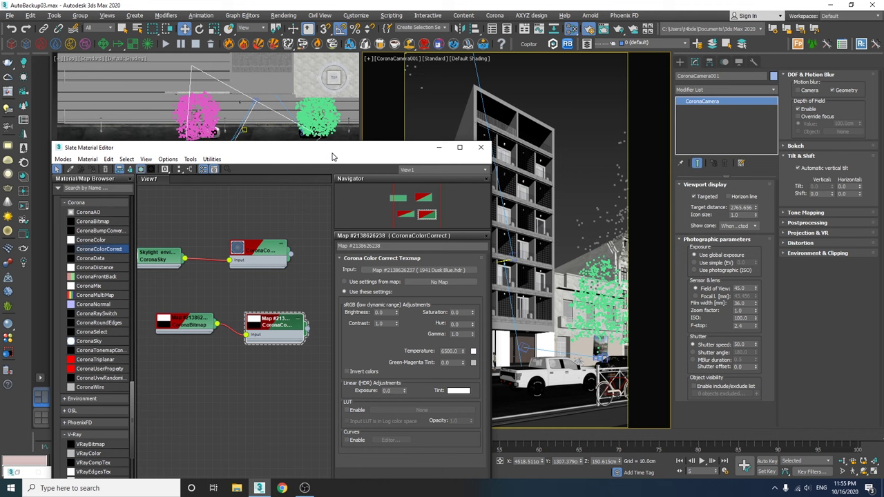
click(588, 31)
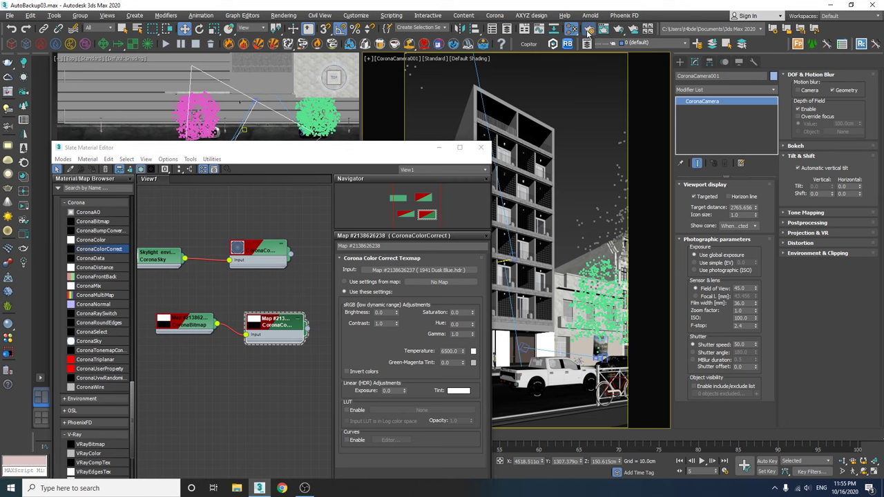
click(459, 97)
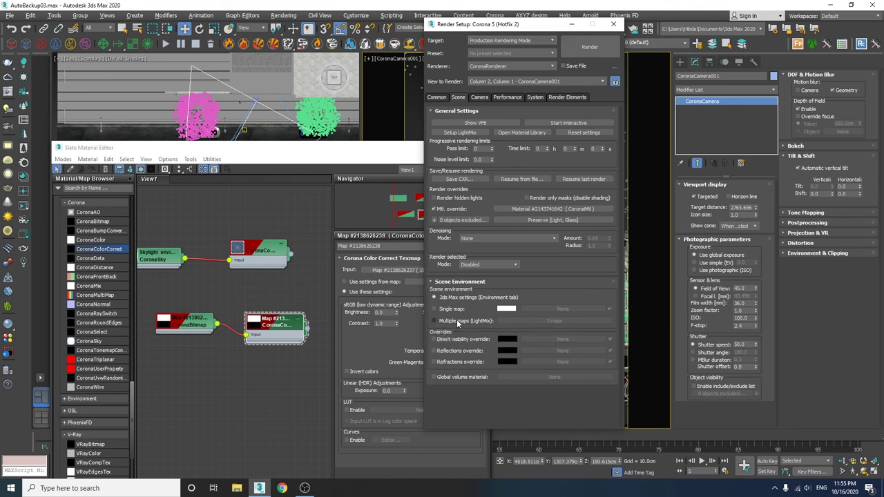
click(456, 320)
click(558, 320)
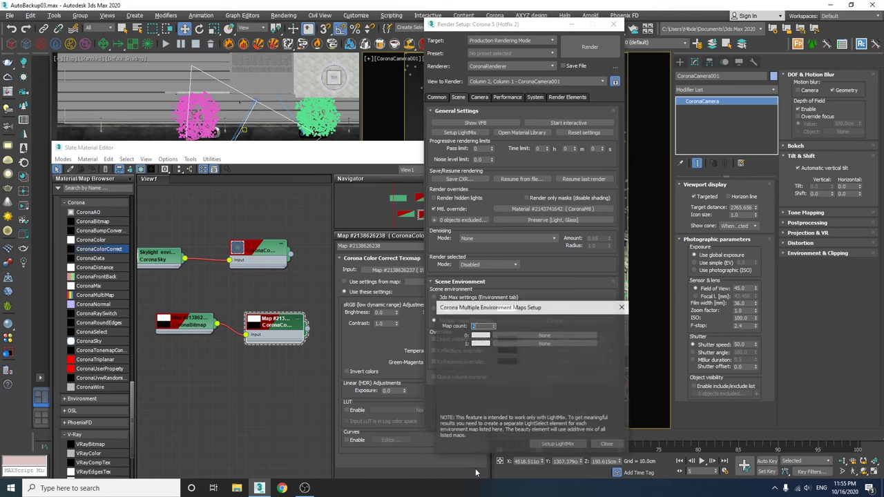
Assign the sky's CoronaColorCorrect as an instance to environment map 0 and the HDR's CoronaColorCorrect to map 1, and close the setup
drag(497, 306, 431, 184)
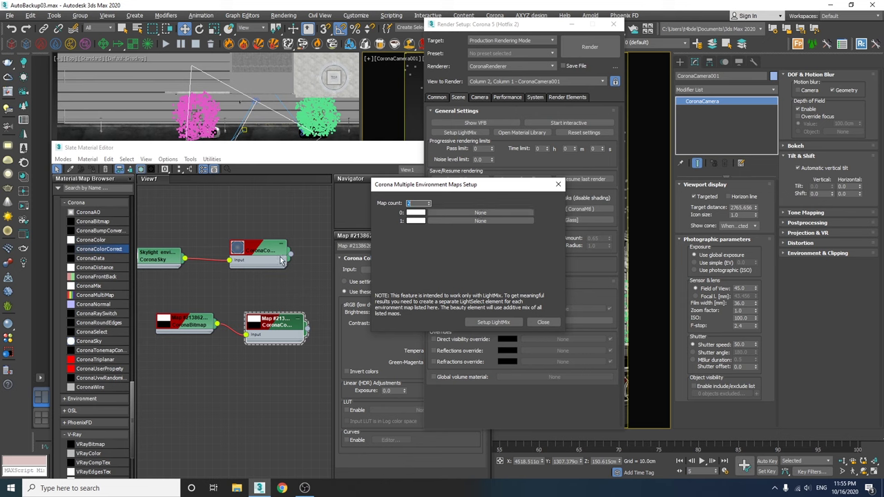
drag(291, 255, 504, 210)
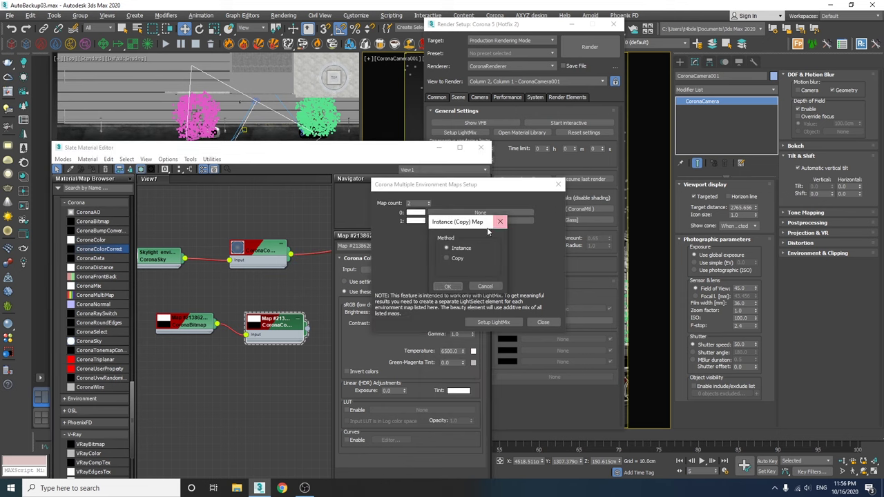
click(447, 286)
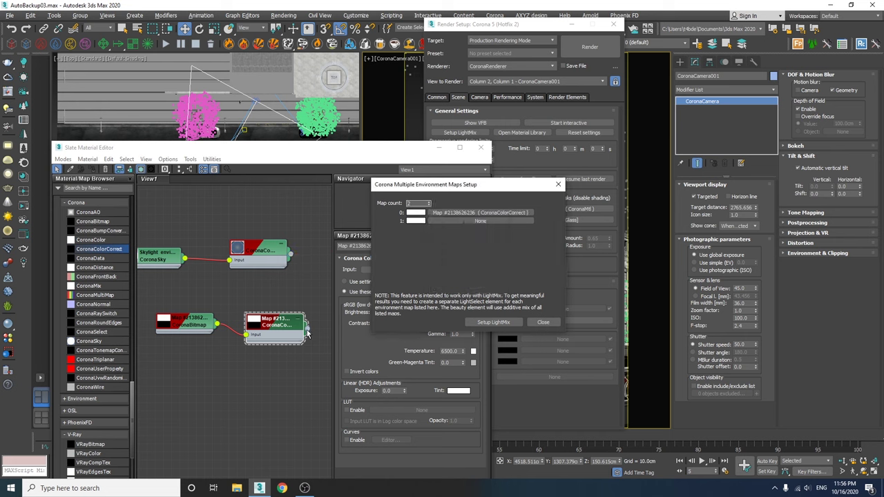
drag(308, 329, 496, 220)
click(449, 286)
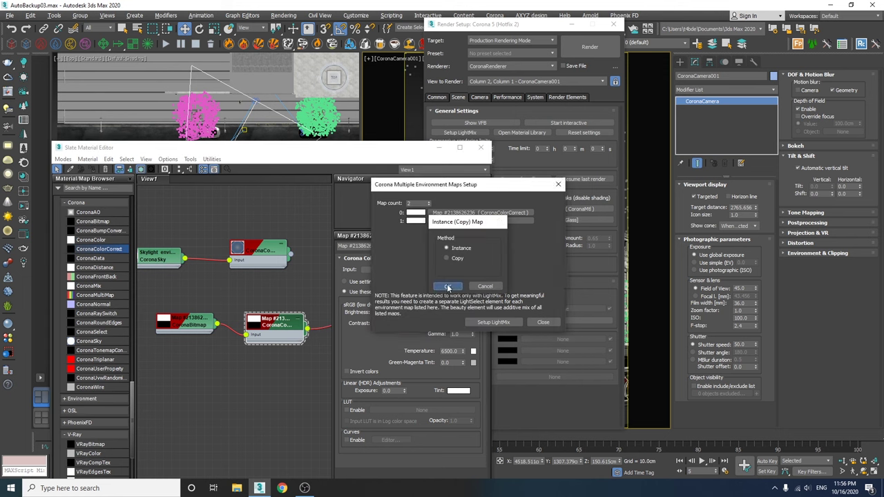
click(539, 323)
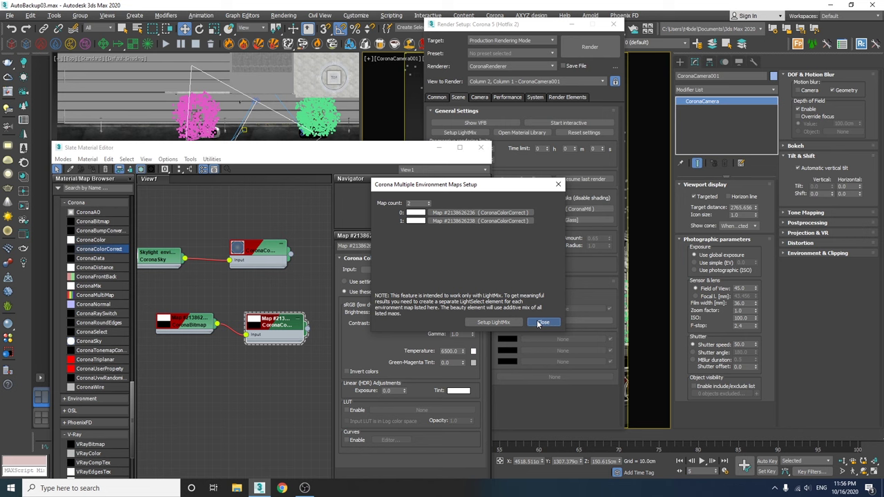
Add a CShading_LightSelect render element and name it Hdri
click(552, 97)
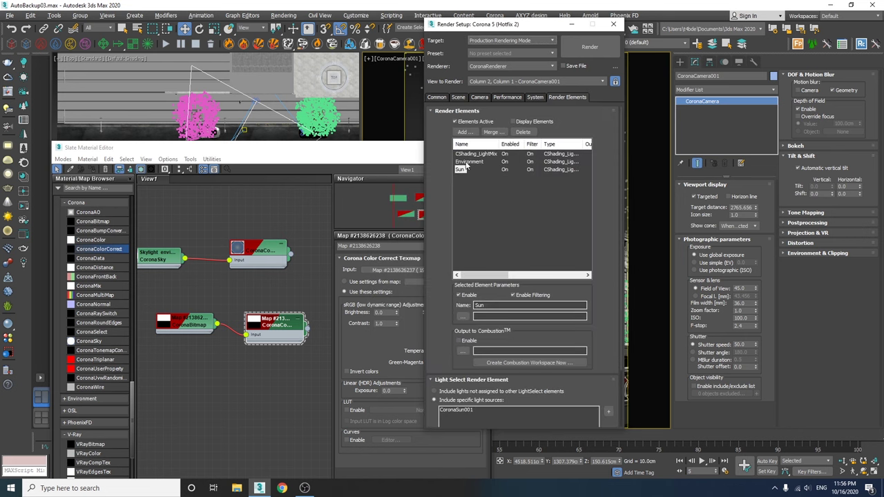
click(465, 132)
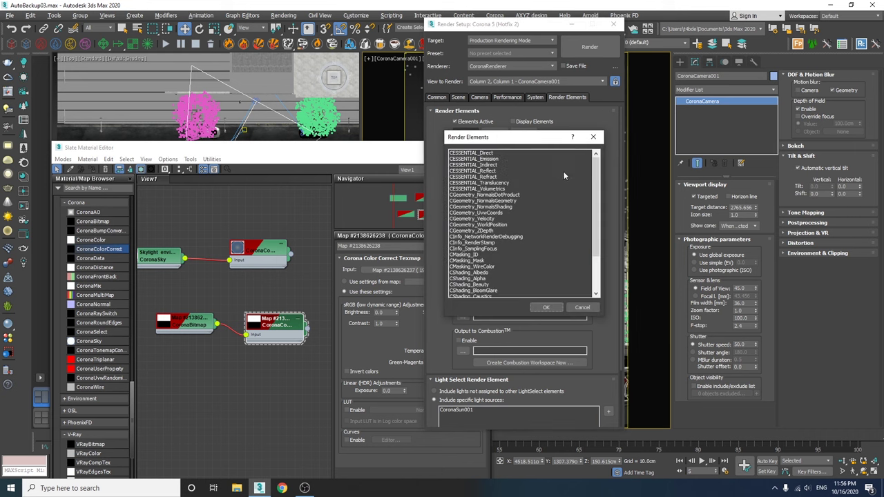
scroll(525, 235, down, 3)
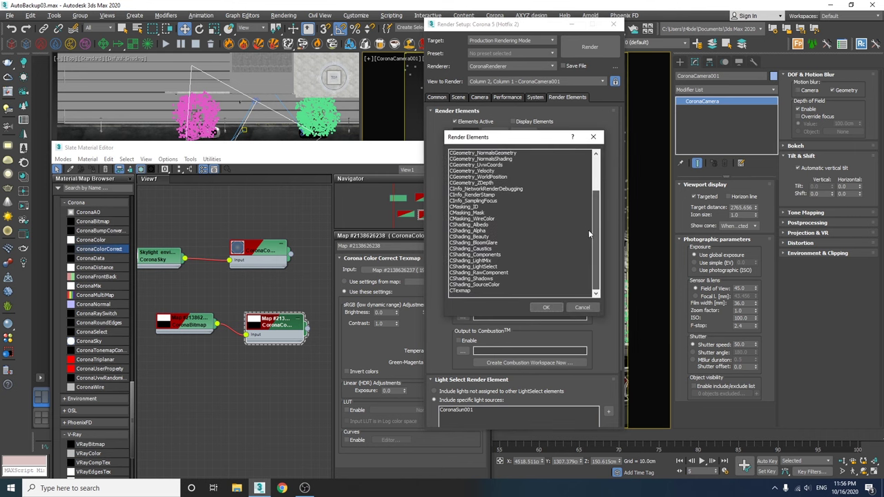
double_click(494, 267)
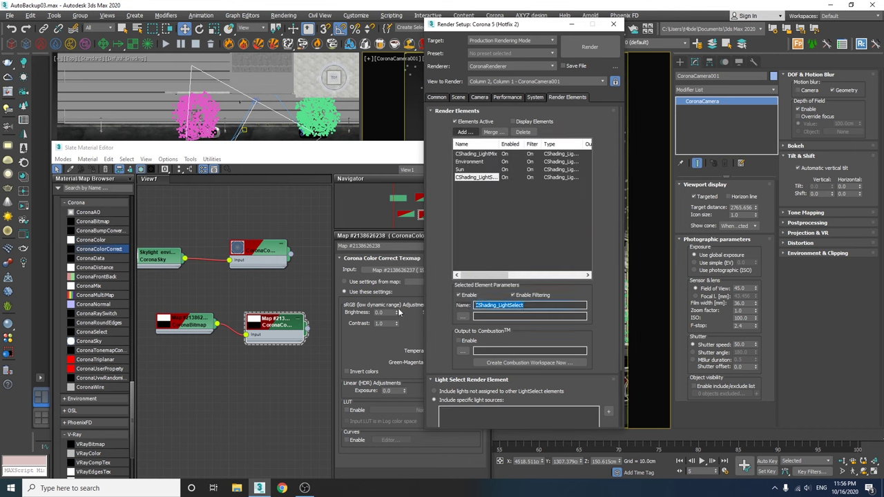
text(Hdri)
scroll(609, 194, down, 3)
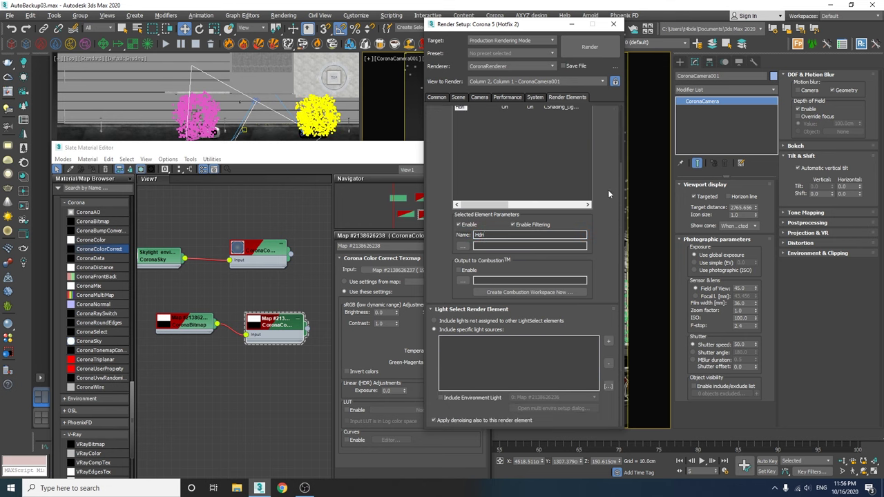
click(480, 397)
click(530, 398)
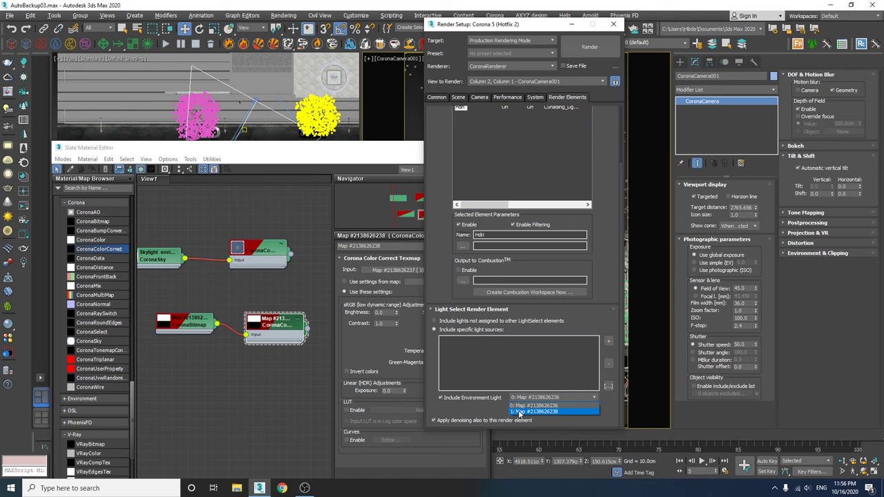
click(532, 412)
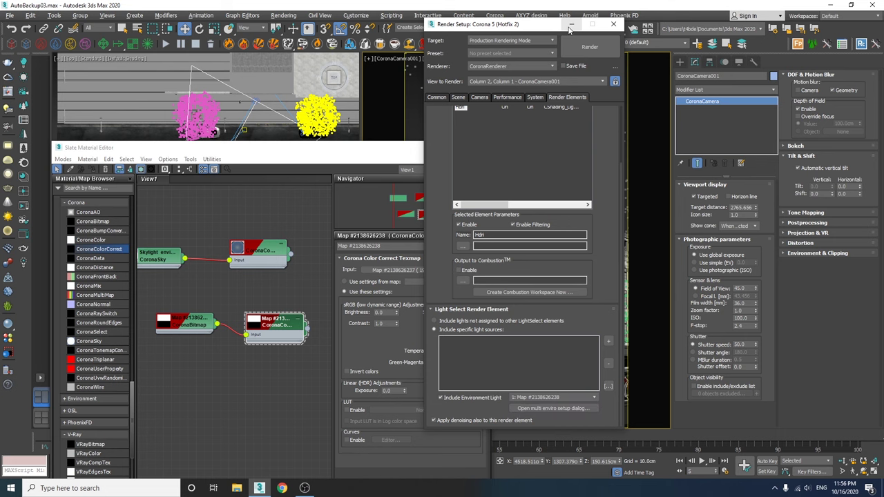
click(570, 25)
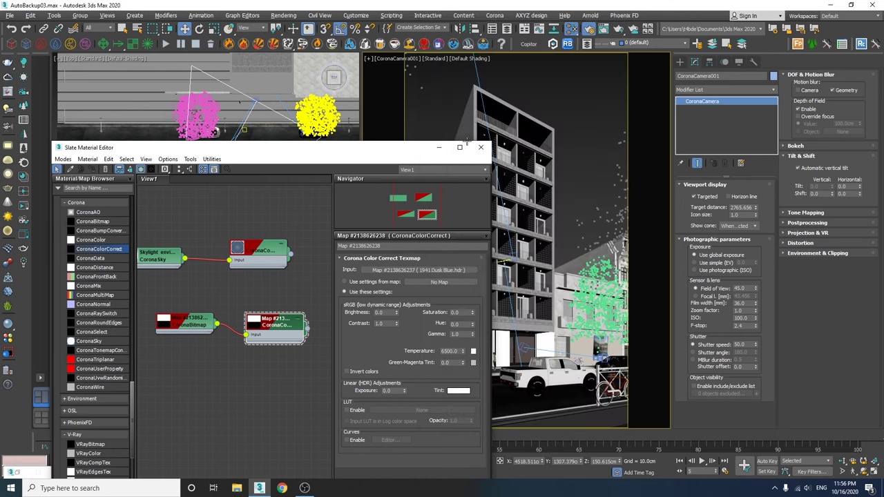
Start the interactive render and isolate Hdri in LightMix by disabling Sun and Environment and enabling Hdri
drag(404, 151, 410, 117)
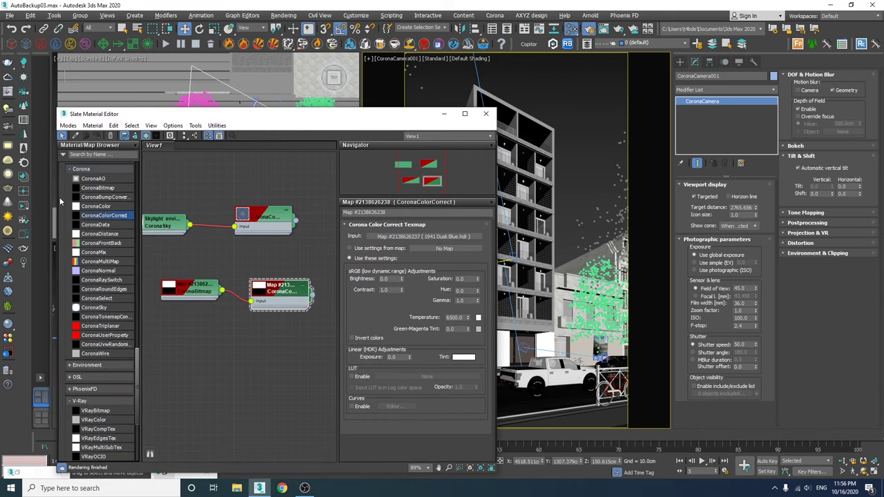
click(25, 206)
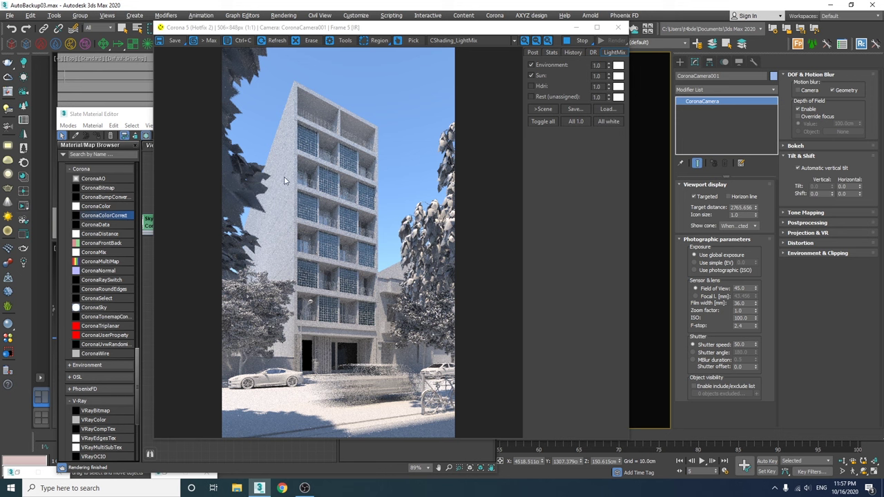
click(531, 74)
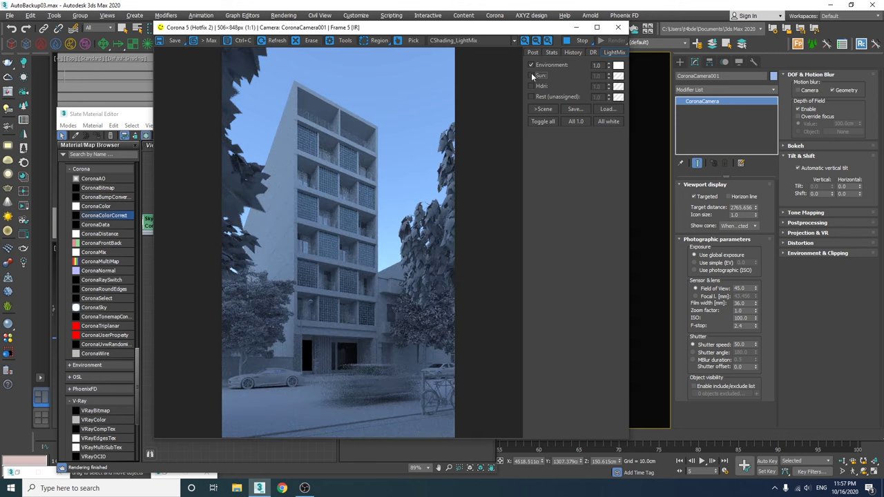
click(532, 64)
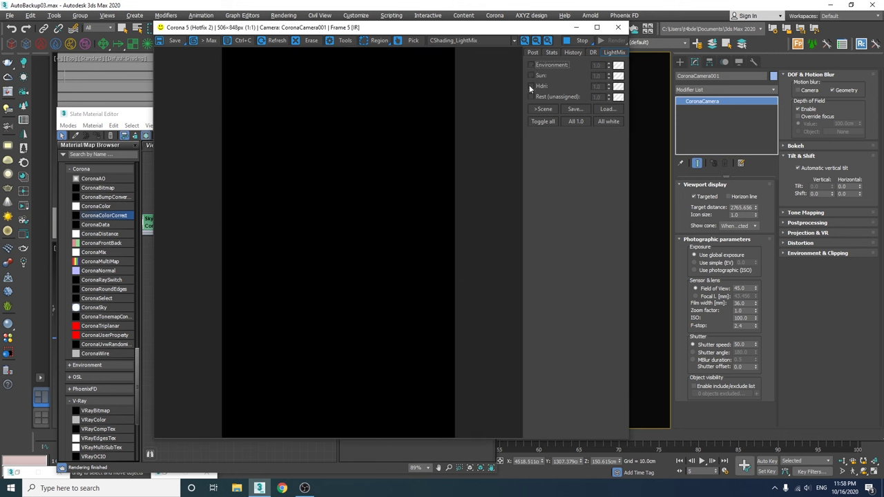
click(531, 85)
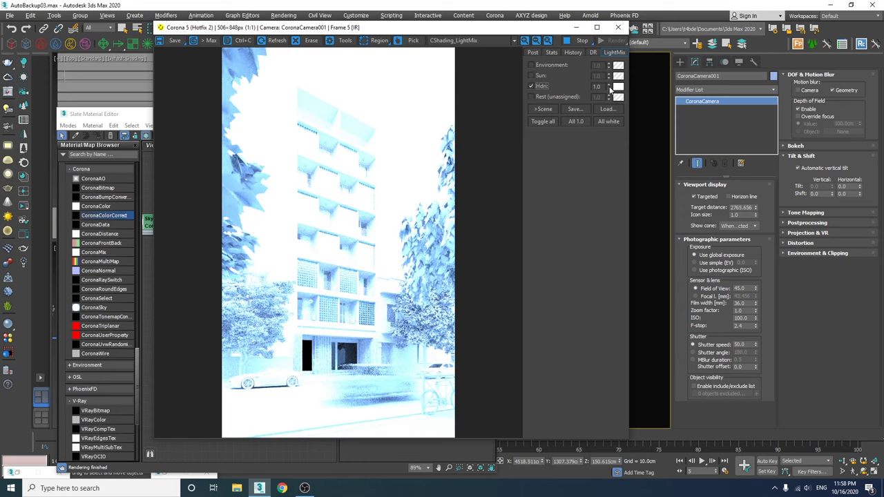
Lower the Hdri intensity in LightMix to 0.016
drag(610, 89, 608, 114)
drag(602, 151, 598, 200)
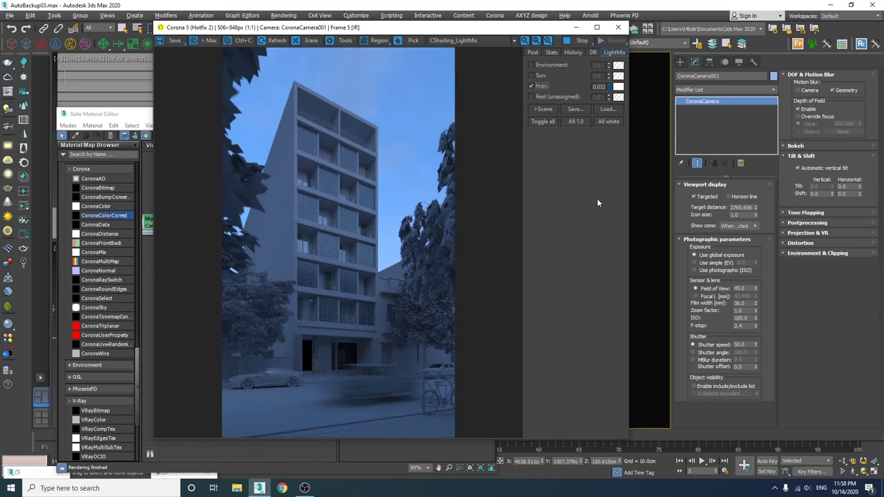
drag(596, 203, 595, 201)
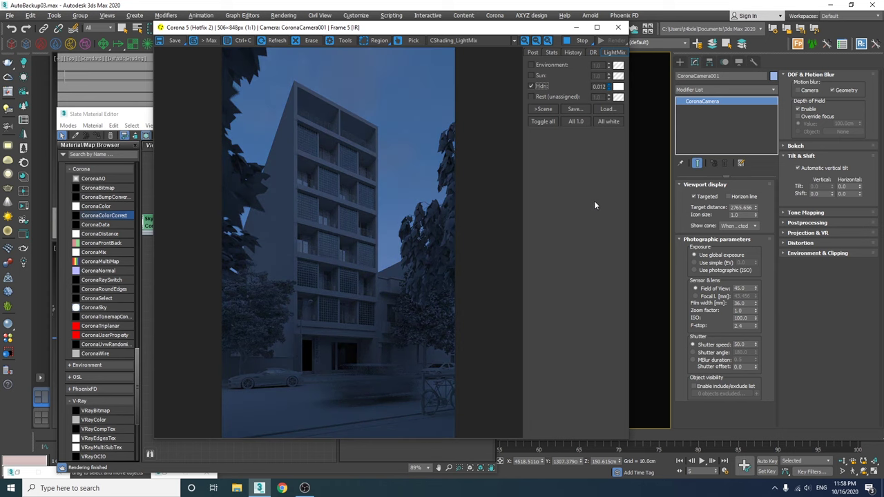
Open the HDR CoronaBitmap's parameters beside the render and set its environment rotation to 90 degrees
drag(345, 29, 555, 30)
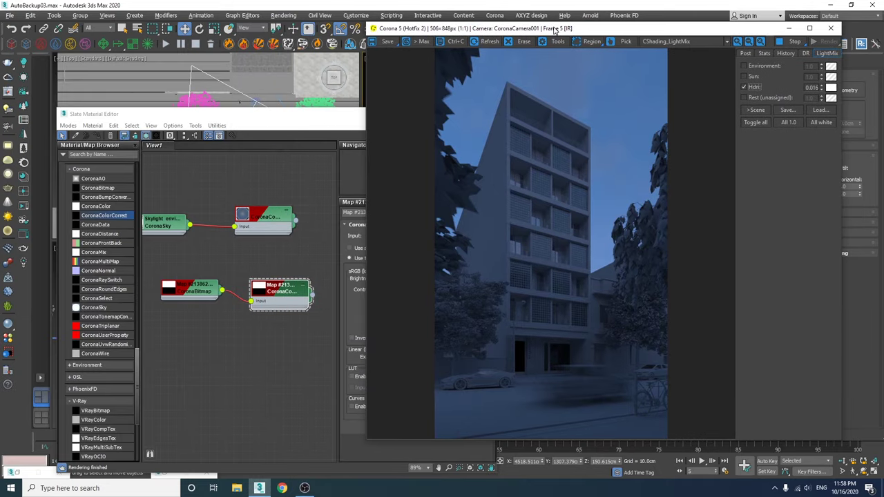
double_click(198, 282)
drag(379, 117, 213, 116)
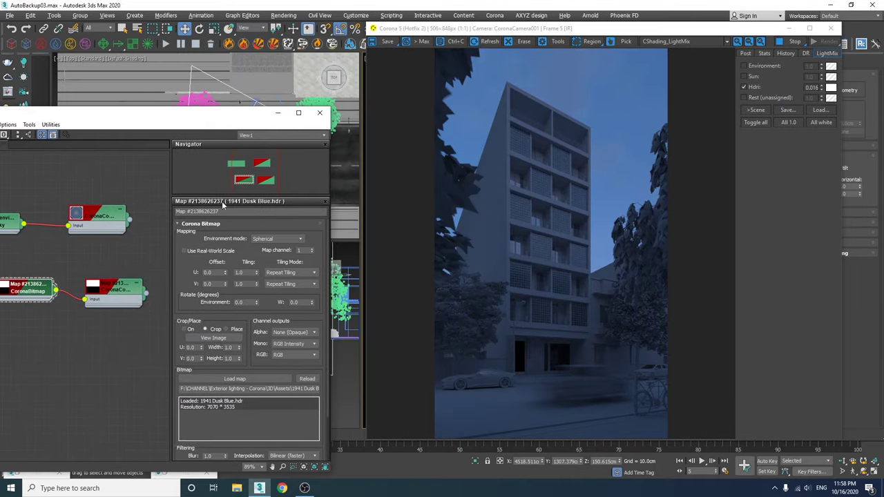
double_click(242, 302)
text(90)
key(Return)
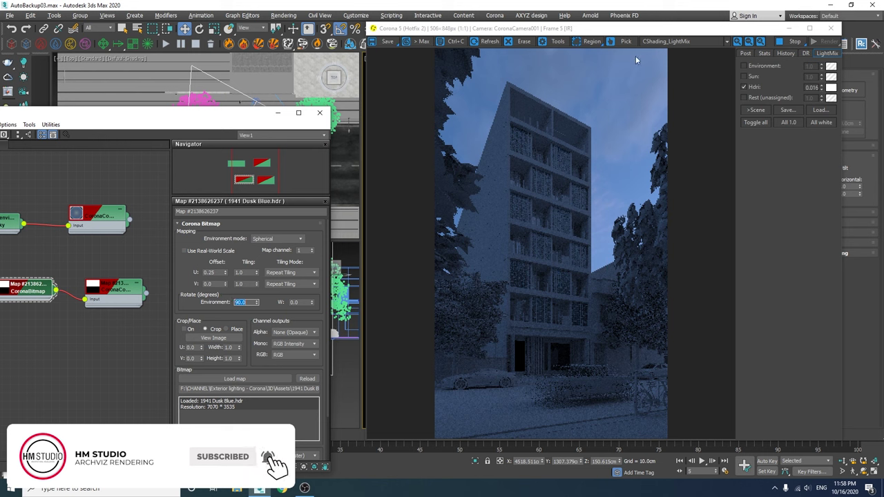
Try HDR environment rotations of 180 and 270 degrees, and return the rotation to 90
drag(247, 302, 199, 301)
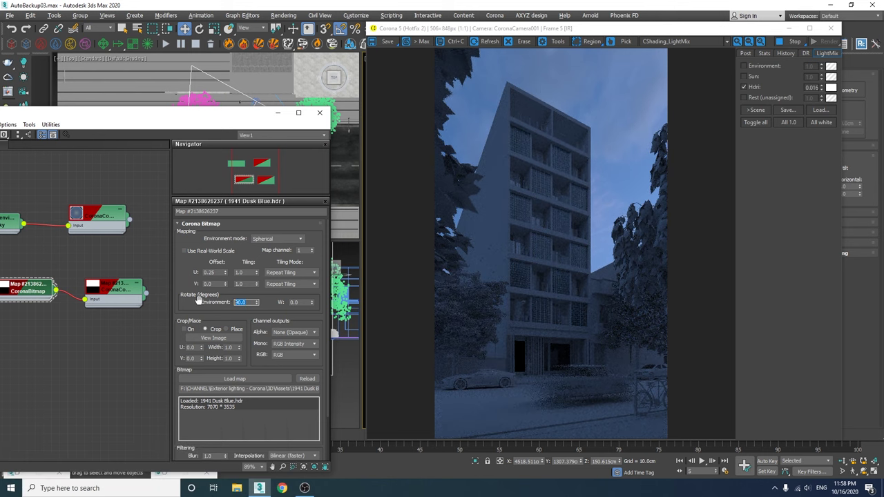
text(180)
key(Return)
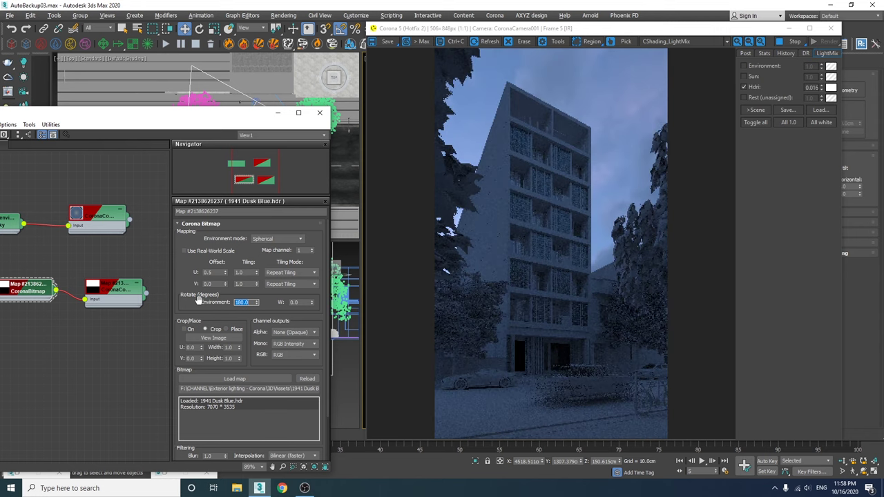
text(270)
key(Return)
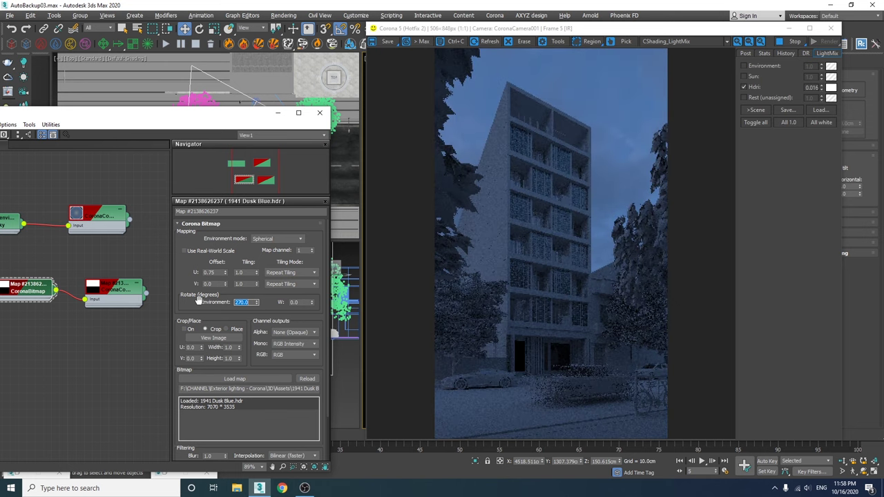
text(90)
key(Return)
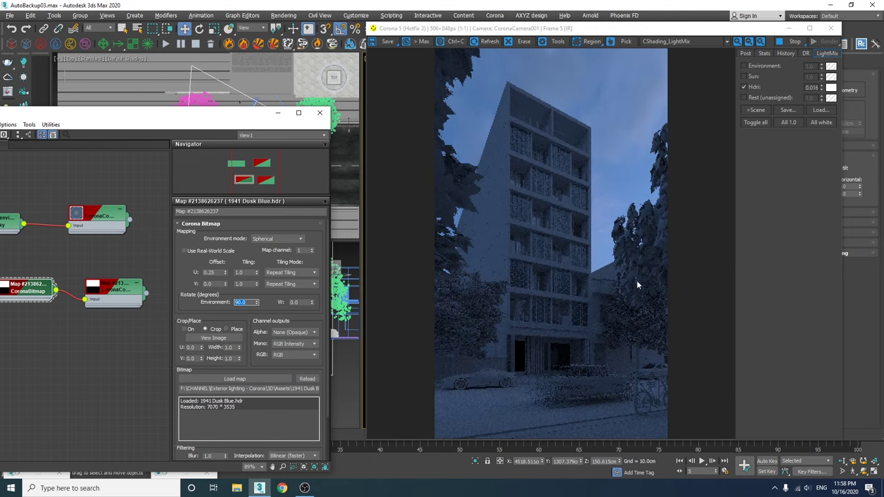
Tint the Hdri light in LightMix blue with hex color 6D9EFF, keeping the color selector clear of the render
click(832, 94)
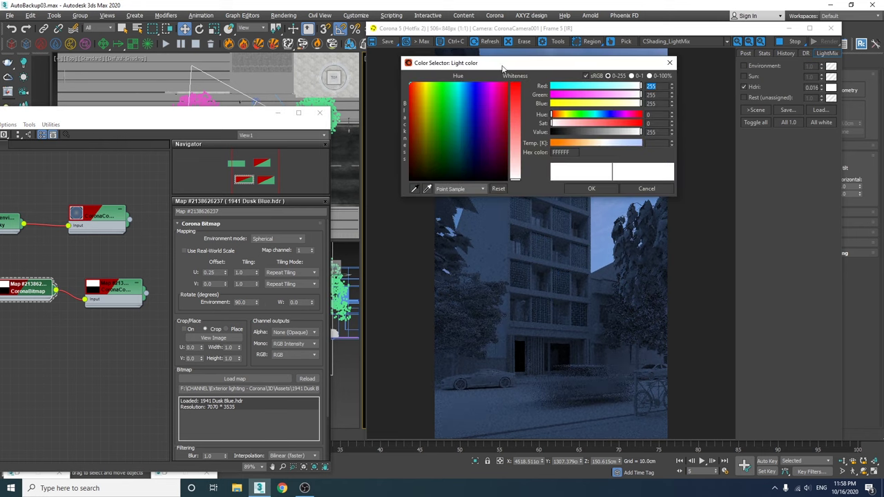
drag(501, 61, 228, 53)
drag(353, 135, 364, 132)
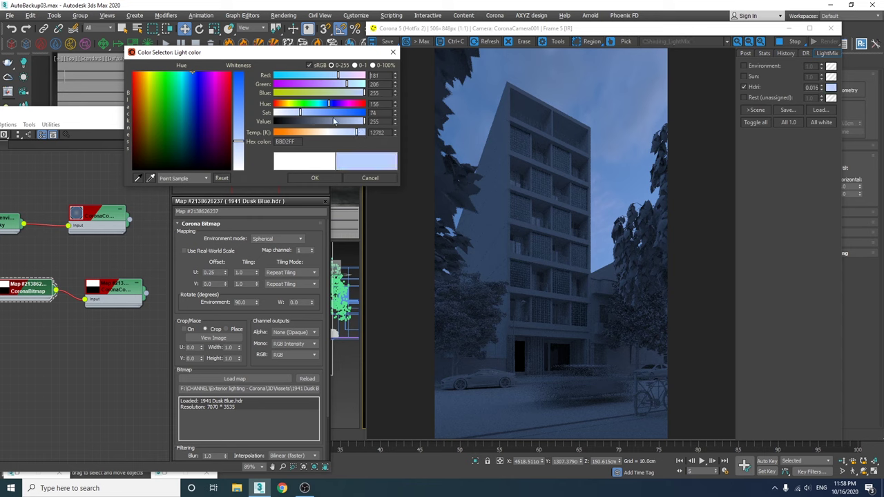
click(319, 112)
mouse_move(317, 110)
mouse_down()
mouse_move(341, 111)
mouse_move(326, 111)
mouse_up()
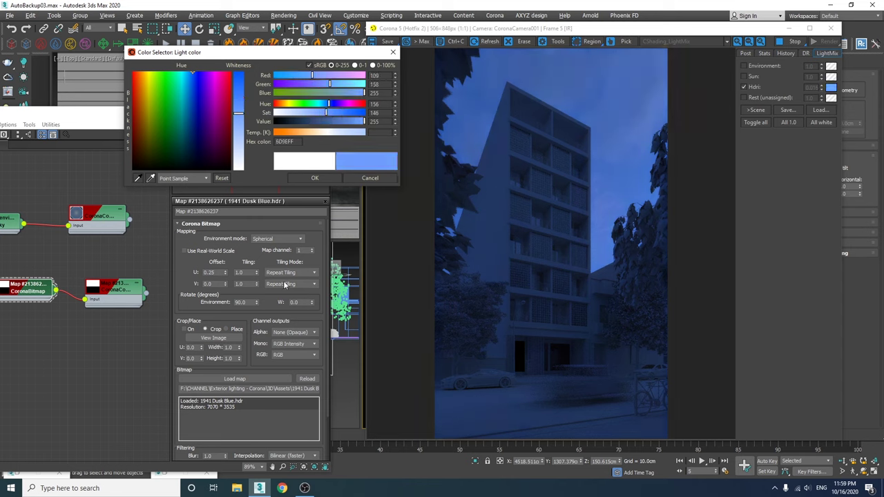
click(316, 178)
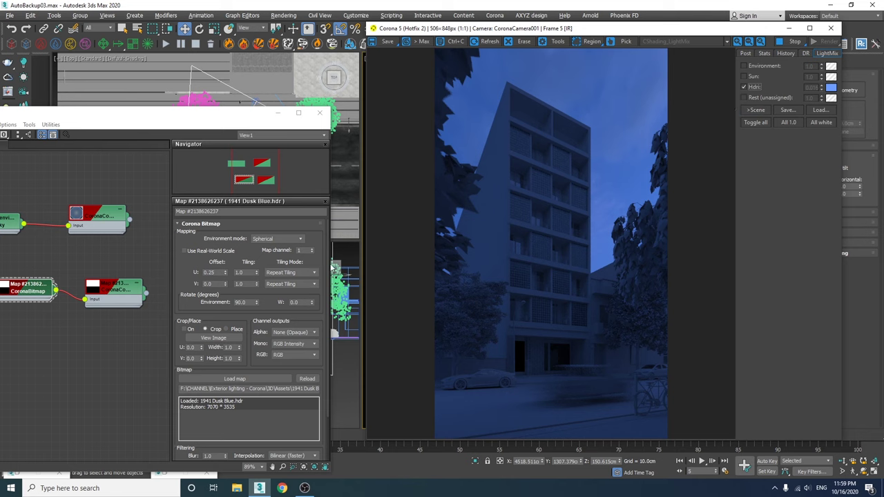
Open the HDR's CoronaColorCorrect parameters, bake the LightMix settings into the scene, and select the resulting exposure value
double_click(111, 292)
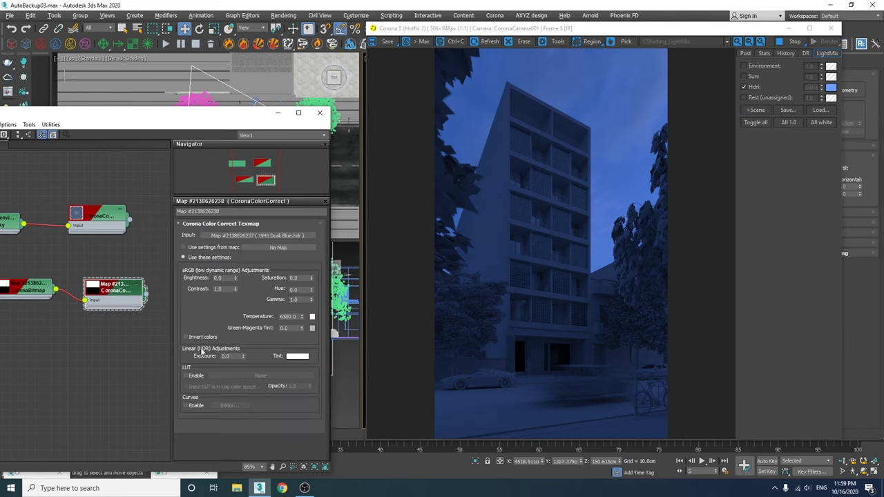
double_click(233, 356)
click(196, 361)
click(765, 112)
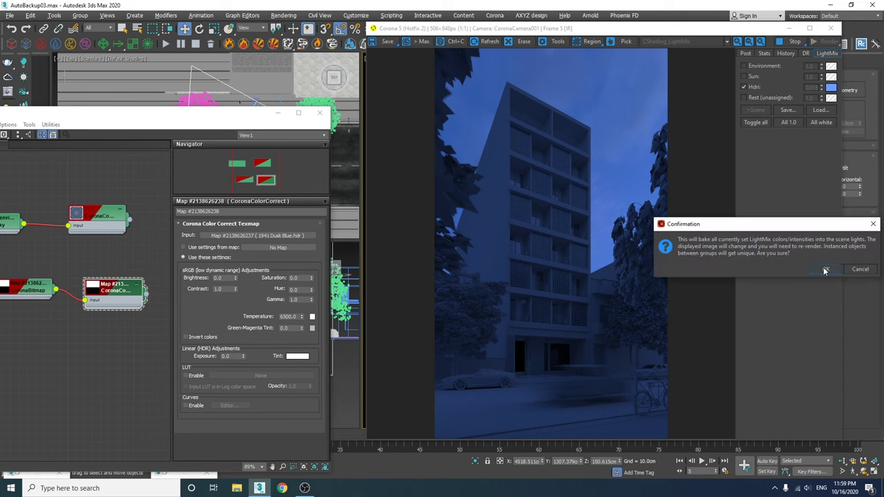
click(823, 267)
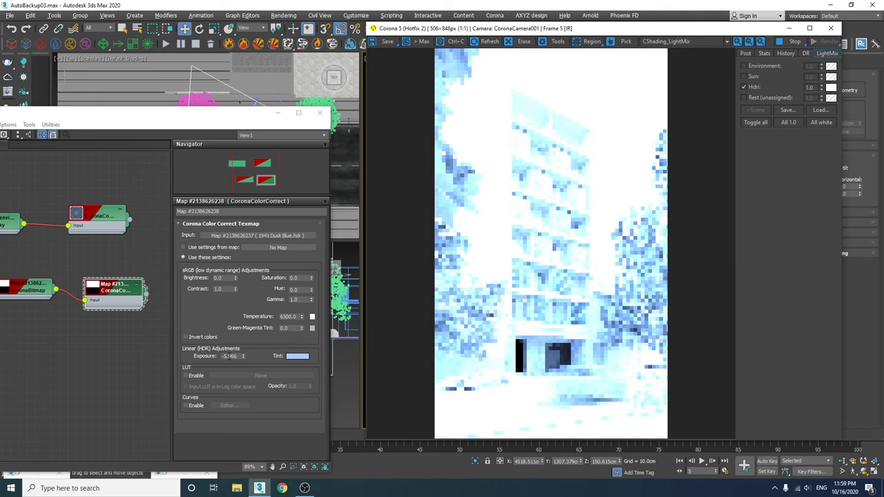
double_click(222, 357)
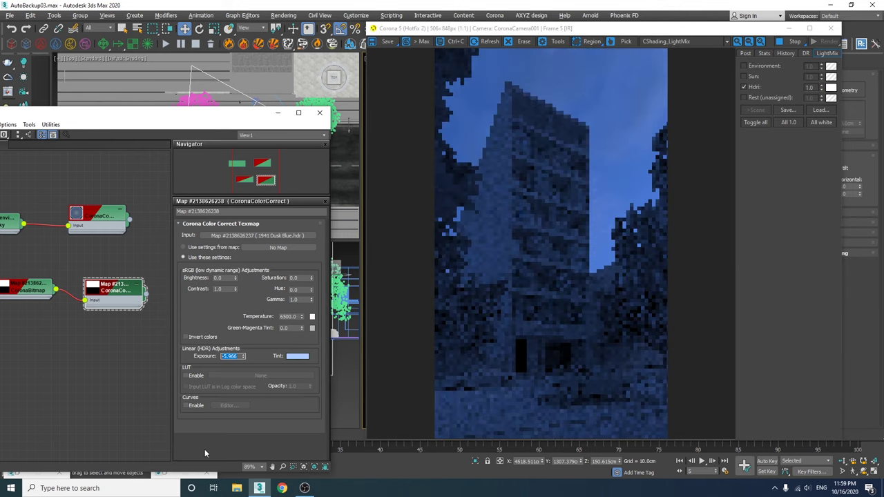
Compare the Hdri lighting in LightMix with the Environment and Sun lights temporarily enabled alongside it
click(745, 65)
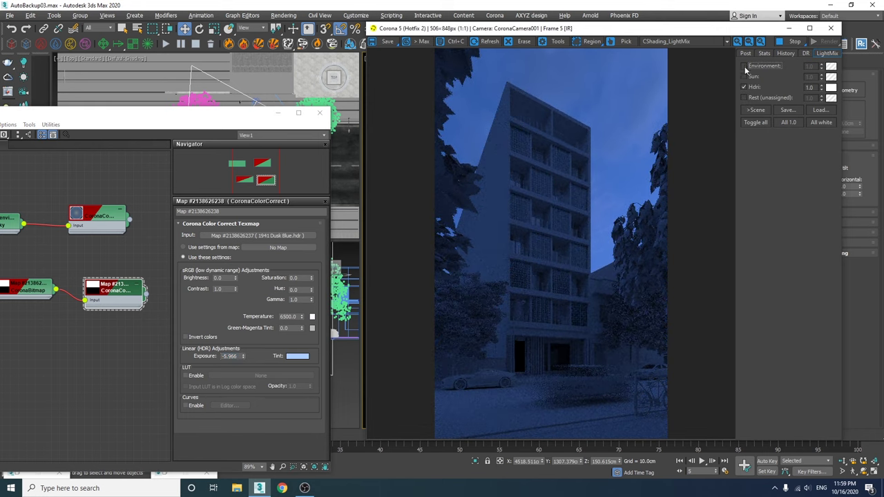
click(745, 66)
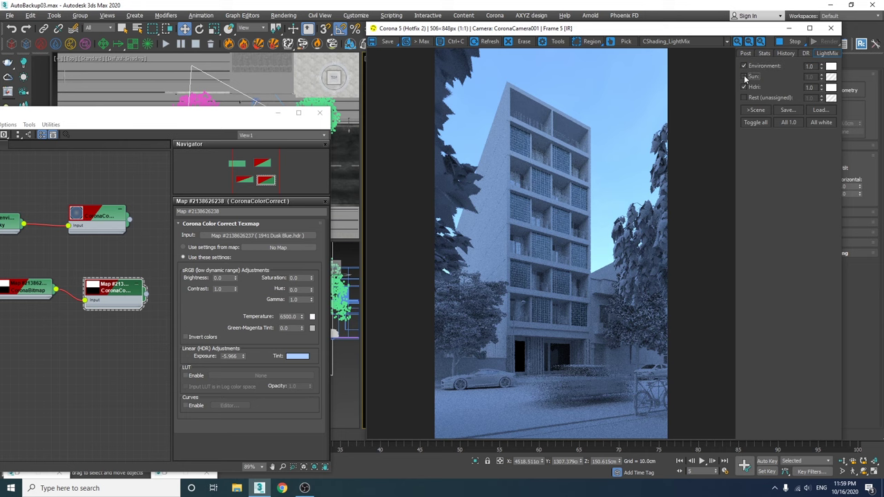
click(744, 76)
click(744, 76)
click(744, 65)
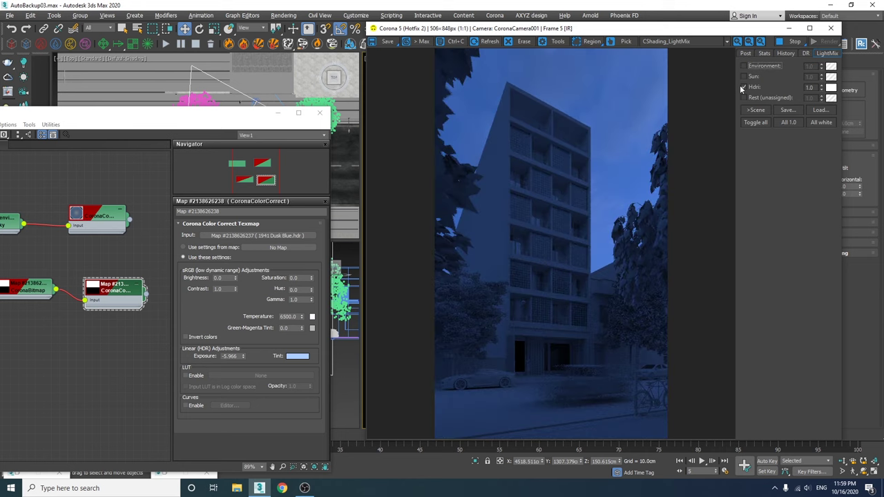
View the Rest (unassigned) and Environment lights on their own in LightMix, leaving only Hdri enabled
click(744, 87)
click(744, 96)
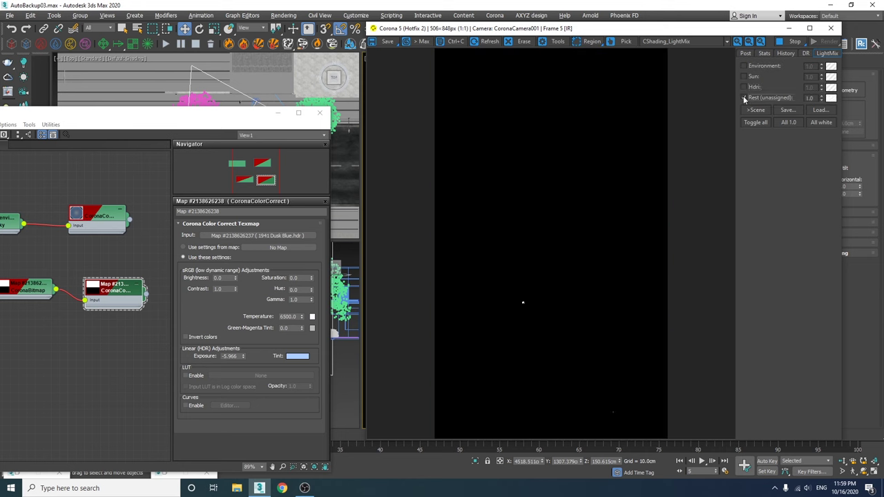
click(744, 97)
click(744, 66)
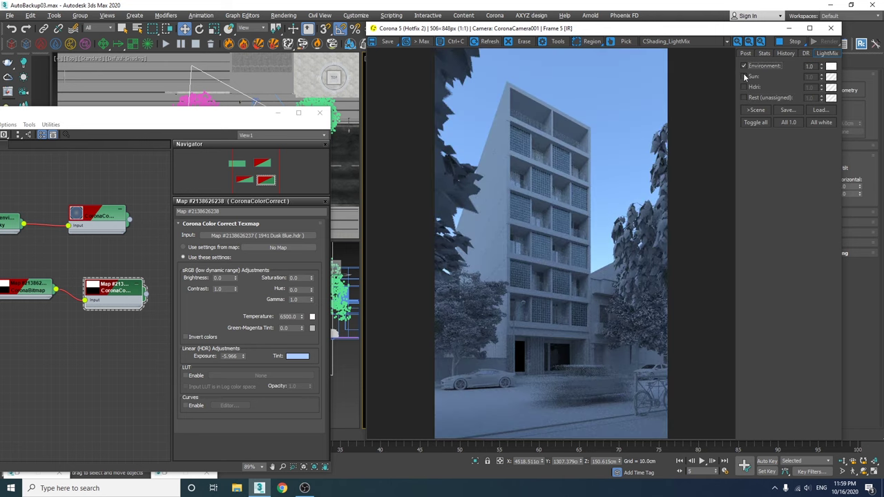
click(743, 66)
click(744, 87)
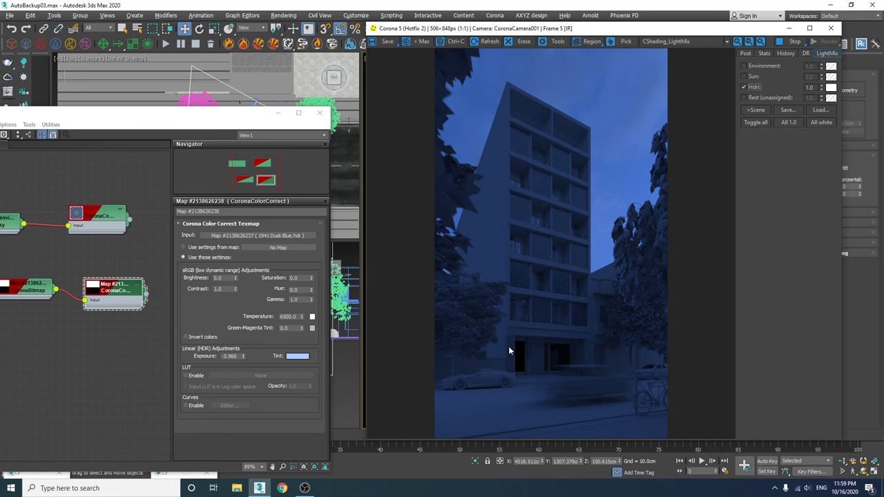
Minimize the material editor and close the Corona render window to return to the viewports
click(278, 113)
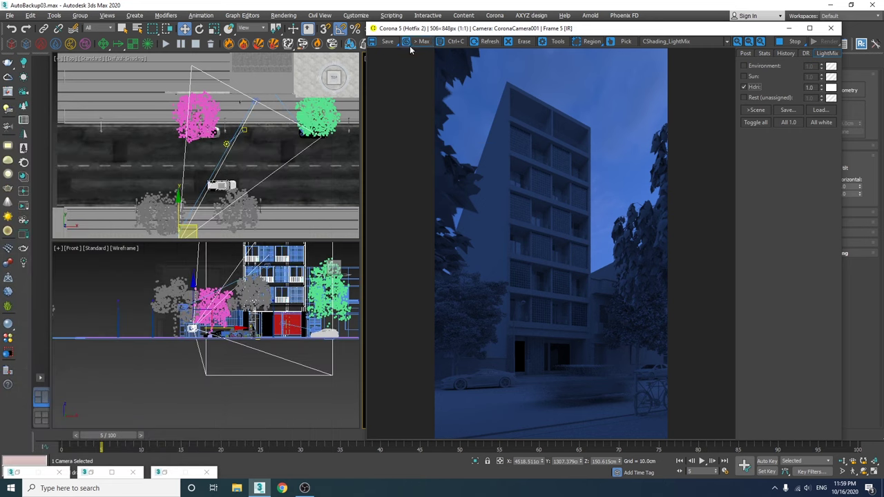
drag(424, 31, 496, 58)
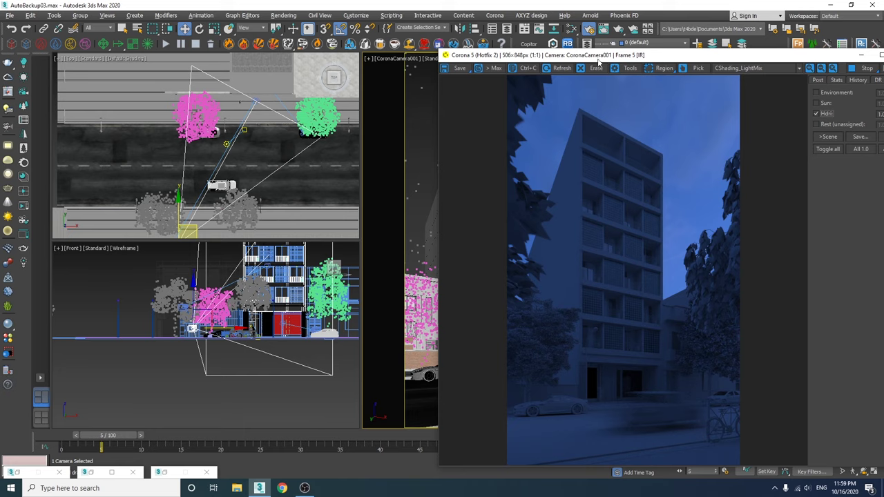
drag(598, 58, 462, 185)
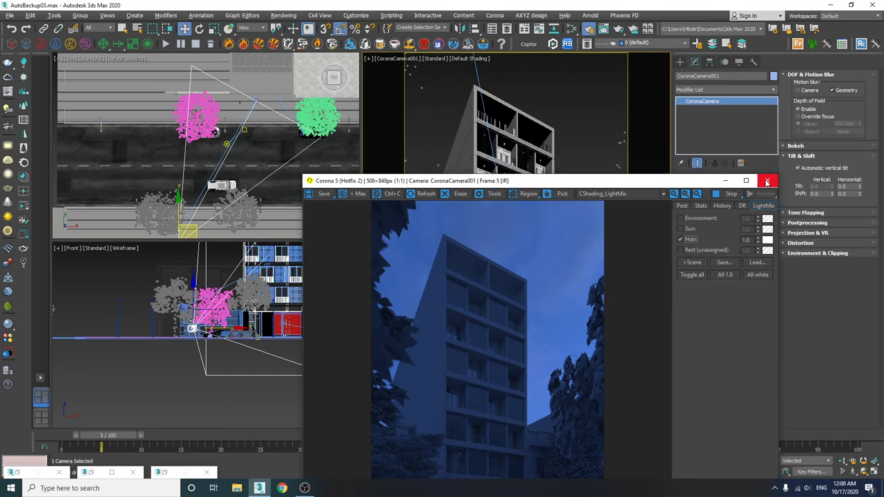
click(766, 182)
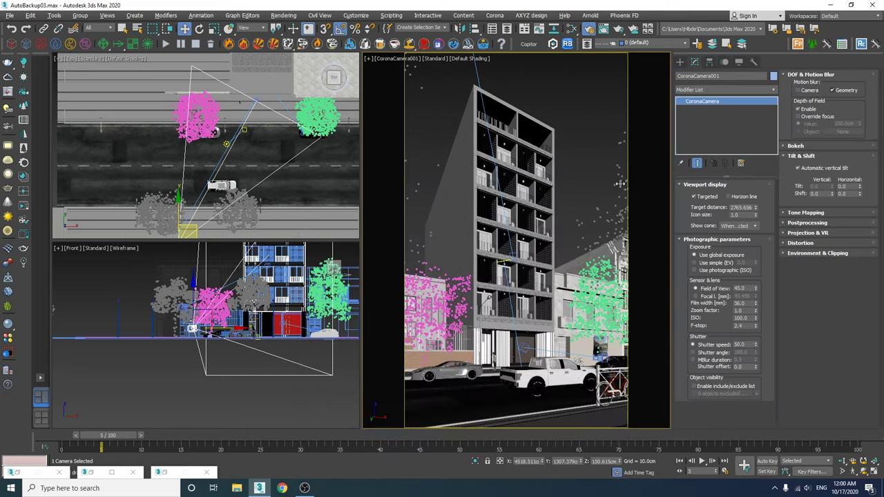
Select the DeltaLight spotlight over a balcony in the camera view and locate it in a maximized wireframe Top view
click(522, 193)
key(t)
key(z)
key(F3)
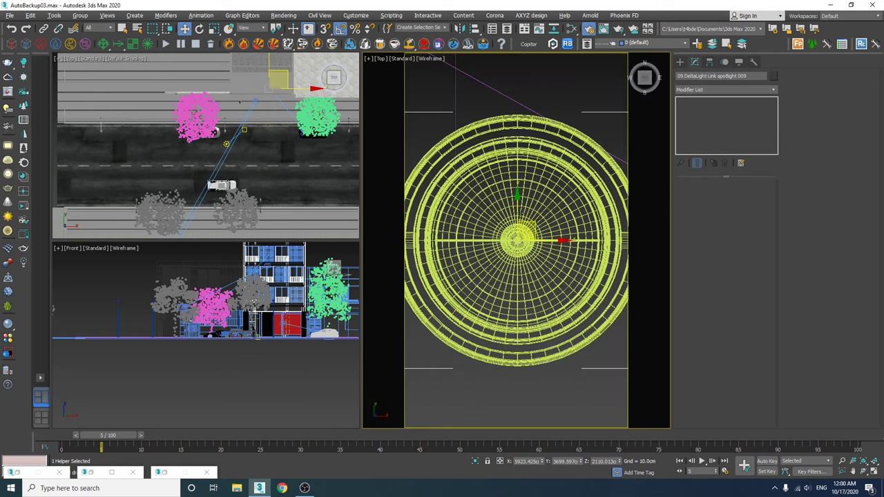
scroll(518, 238, down, 8)
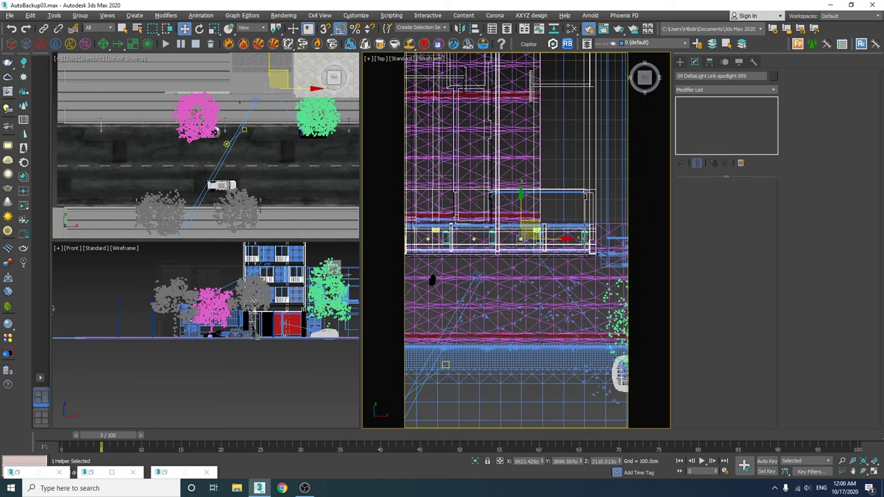
key(c)
double_click(436, 179)
right_click(269, 83)
scroll(269, 83, up, 12)
key(F3)
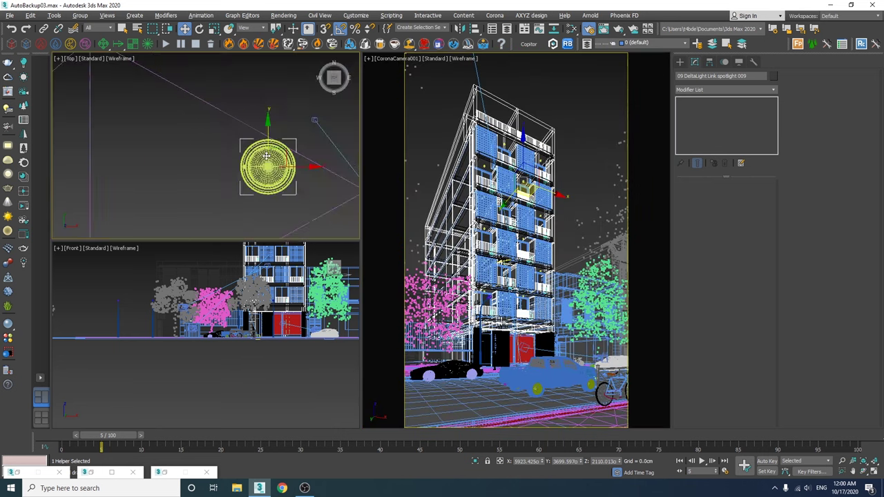
key(alt+w)
scroll(316, 164, down, 6)
Create a Disk-shaped CoronaLight centered on the selected spotlight, sized to match the fixture's radius
click(680, 62)
click(710, 118)
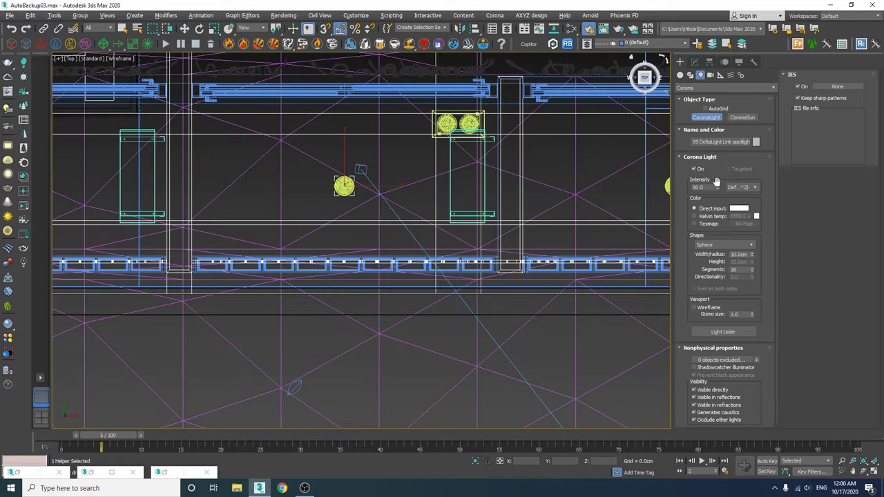
click(724, 244)
click(708, 269)
scroll(352, 190, up, 8)
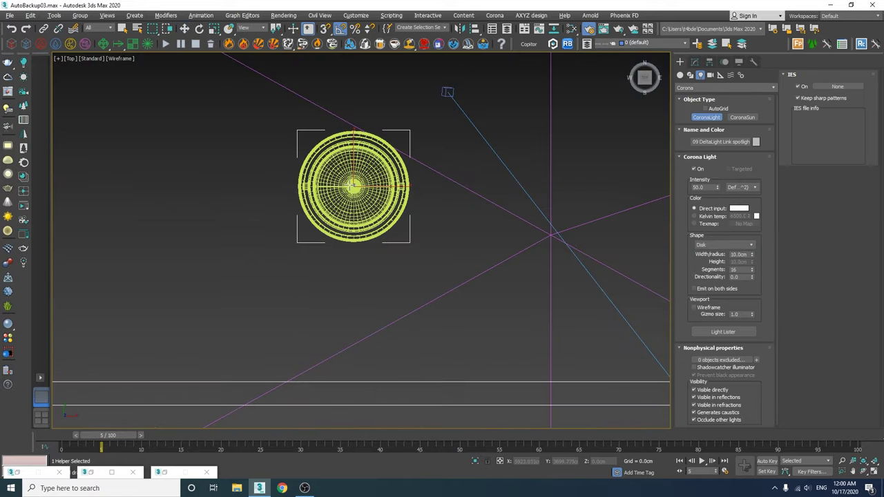
drag(352, 186, 405, 185)
right_click(389, 148)
Raise the disk light in the Front view to just below the balcony spotlight, at a height of about 795 cm
key(f)
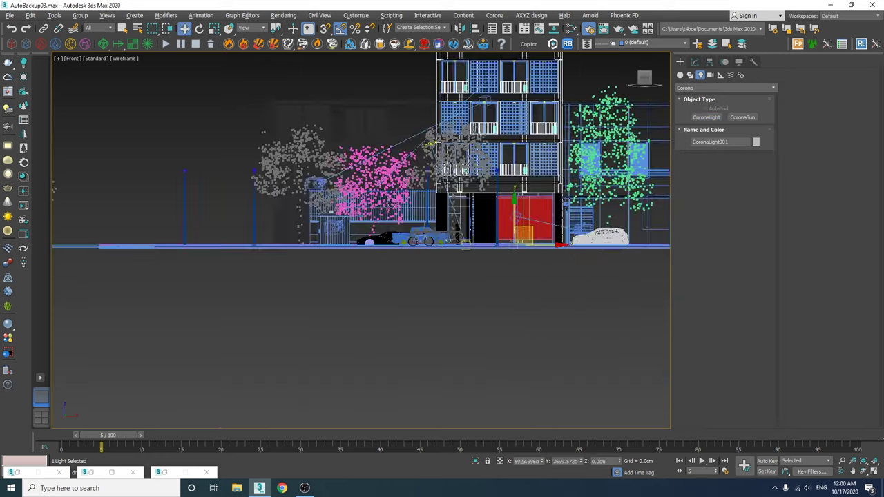
scroll(433, 148, up, 10)
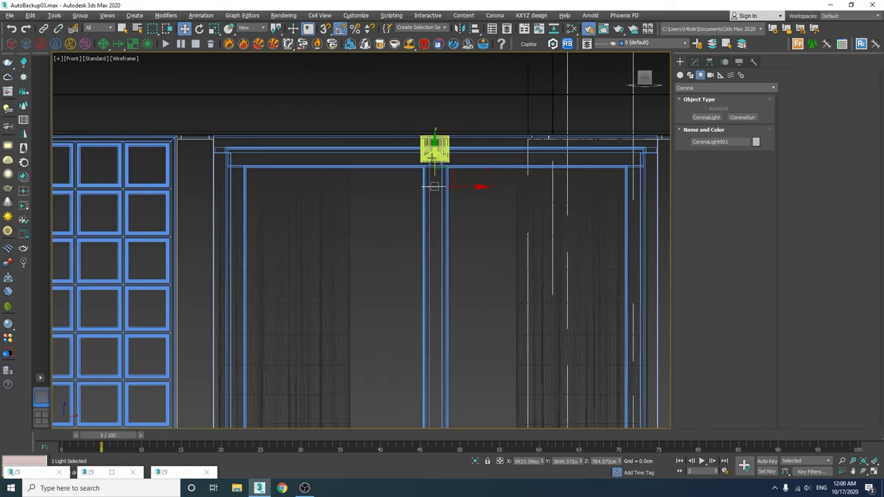
scroll(435, 284, down, 10)
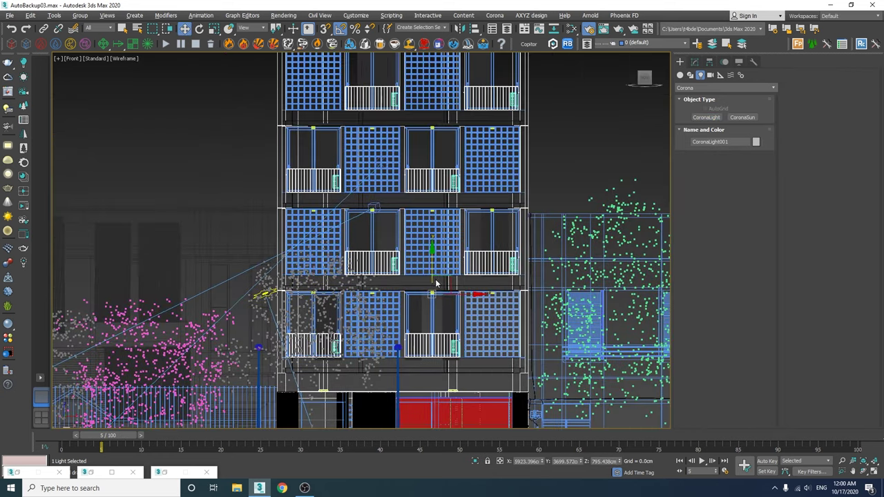
Copy the disk light one floor up to the second-column balcony, and copy it across to the fourth-column balcony
shift+drag(442, 283, 383, 199)
click(438, 284)
scroll(375, 214, up, 9)
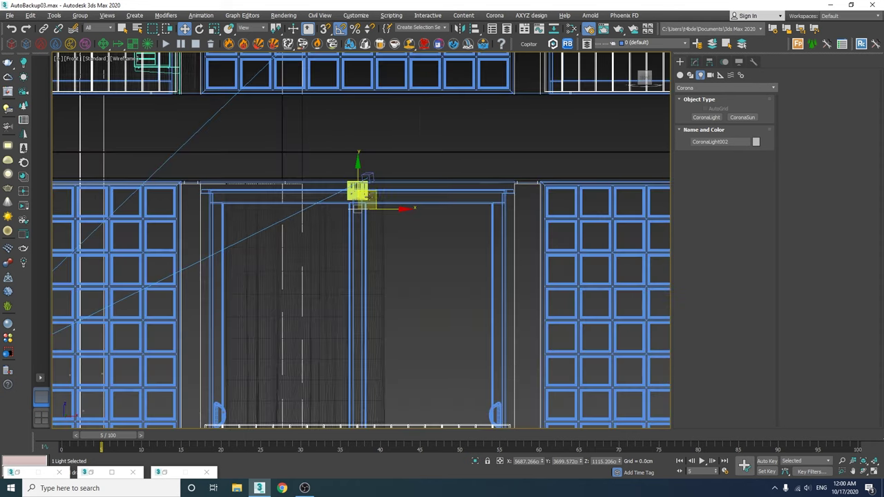
scroll(359, 195, down, 10)
shift+drag(265, 210, 459, 210)
key(Return)
scroll(442, 235, up, 8)
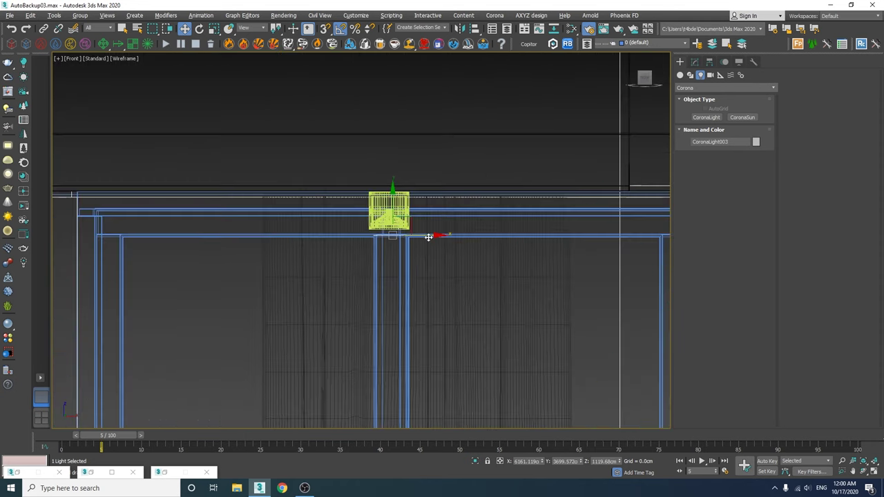
Copy the disk light to the first-column balcony on the next floor up and align it beneath its spotlight
scroll(428, 237, down, 8)
mouse_move(424, 285)
shift+mouse_down()
mouse_move(242, 218)
mouse_move(257, 194)
shift+mouse_up()
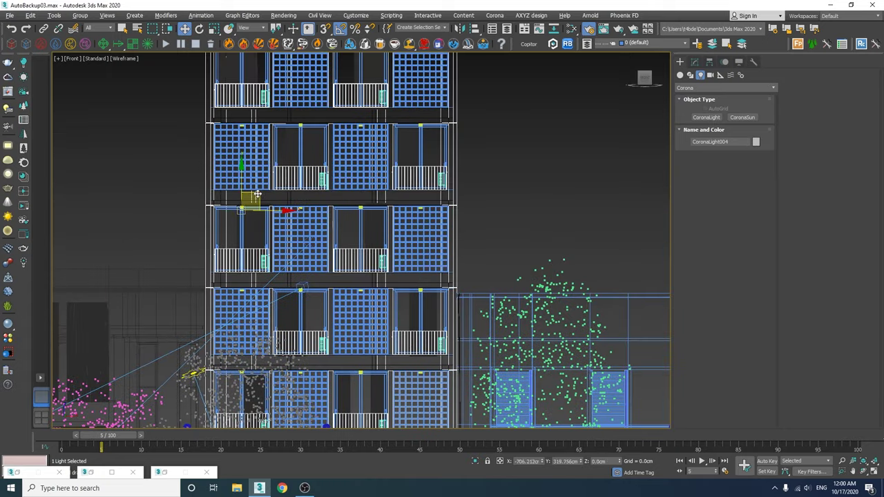
scroll(241, 207, up, 8)
drag(264, 228, 264, 201)
scroll(274, 245, down, 8)
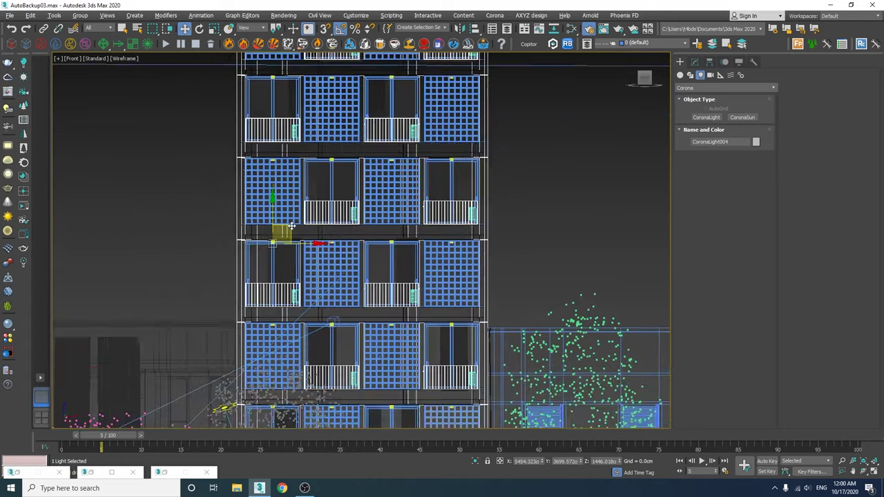
Copy the light two floors up to the third-column balcony, align it under its spotlight, and copy it across to the first-column balcony
middle_drag(291, 226, 272, 274)
shift+drag(271, 274, 389, 112)
scroll(379, 119, up, 8)
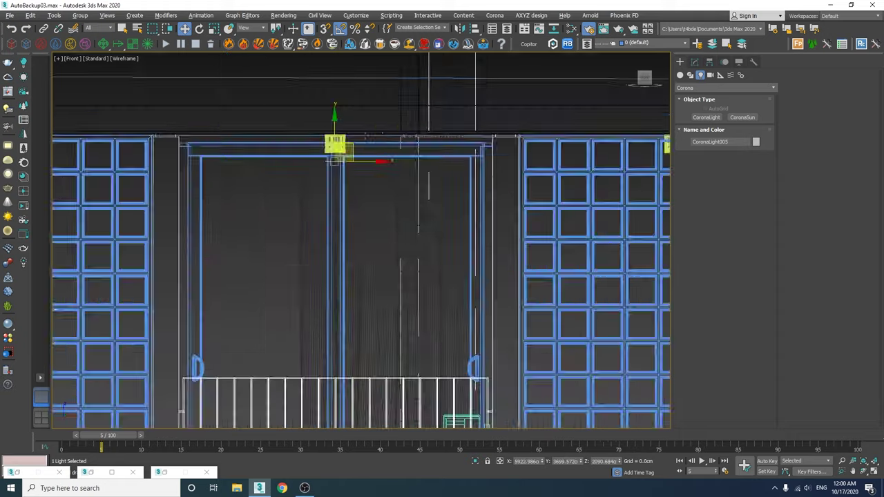
scroll(353, 141, up, 5)
drag(314, 182, 315, 162)
scroll(335, 178, down, 8)
middle_drag(335, 178, 451, 209)
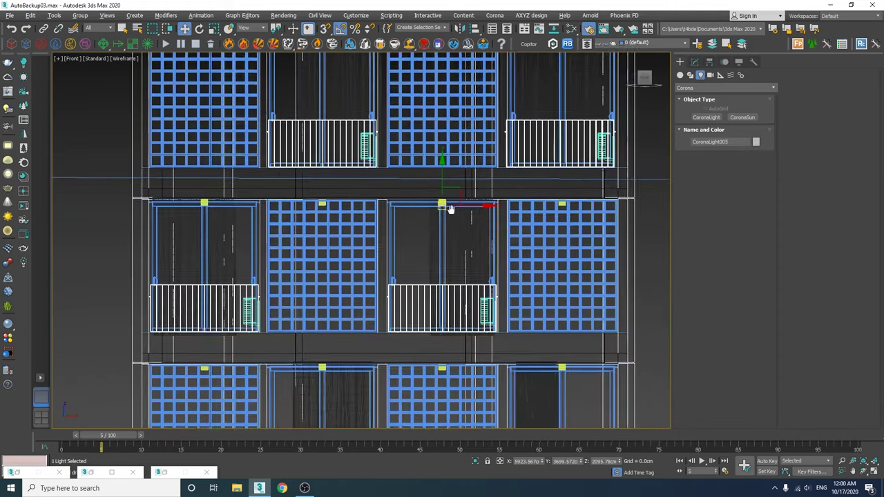
shift+drag(449, 209, 230, 209)
scroll(234, 210, up, 6)
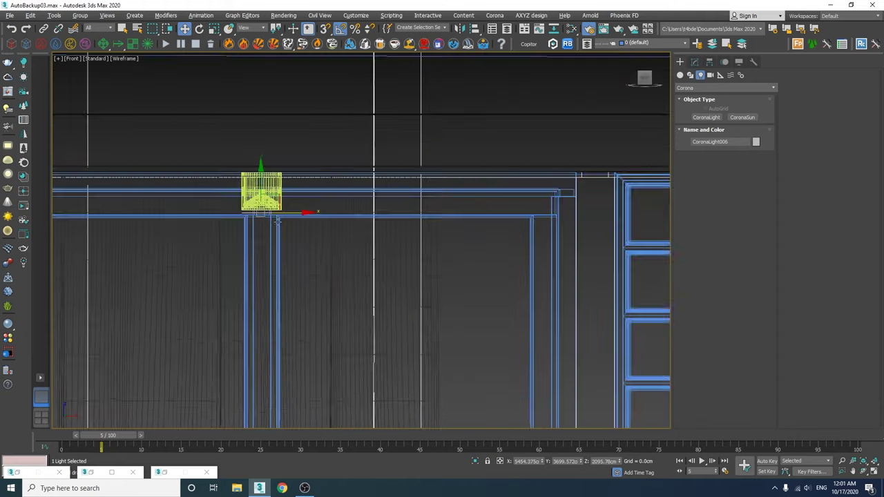
Copy the disk light to the fourth-column balcony on the top balcony floor, directly below its spotlight
scroll(277, 219, down, 8)
mouse_move(244, 285)
shift+mouse_down()
mouse_move(419, 209)
mouse_move(368, 201)
mouse_move(368, 183)
shift+mouse_up()
scroll(419, 208, up, 6)
scroll(415, 210, up, 4)
scroll(369, 183, down, 8)
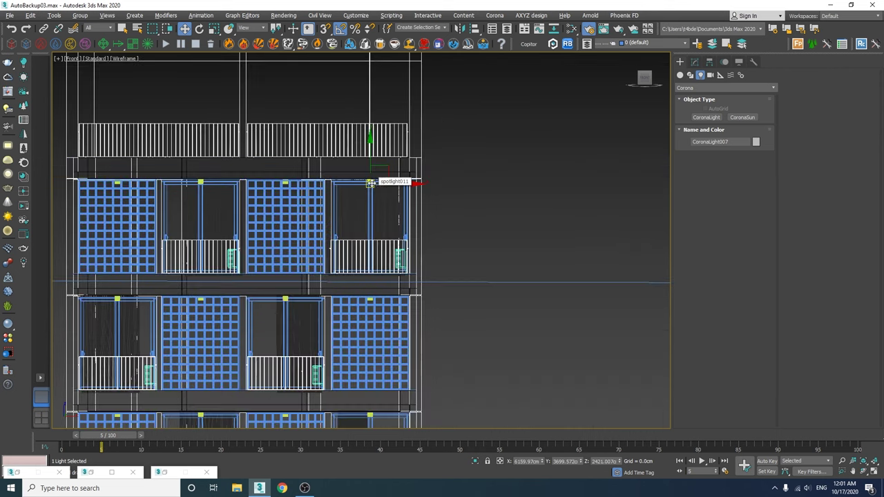
Select all seven balcony disk lights together, checking the selection in the Top and Perspective views
key(t)
scroll(387, 190, down, 5)
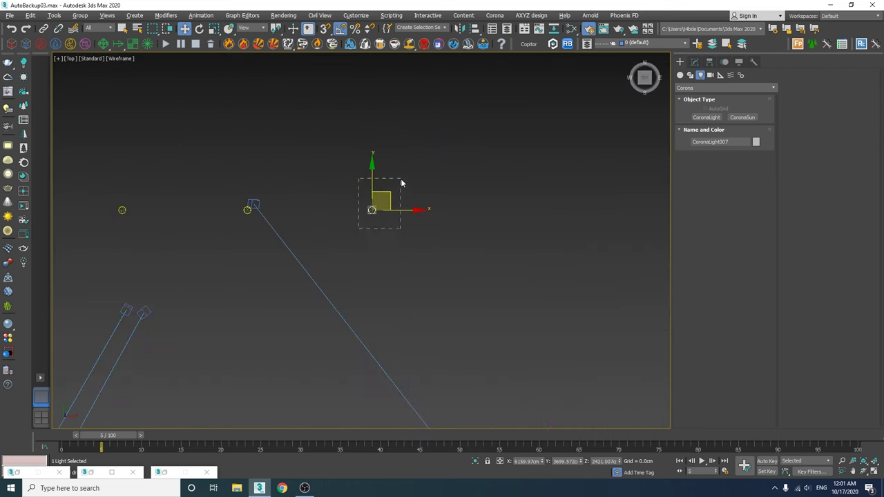
drag(400, 179, 402, 181)
ctrl+click(123, 210)
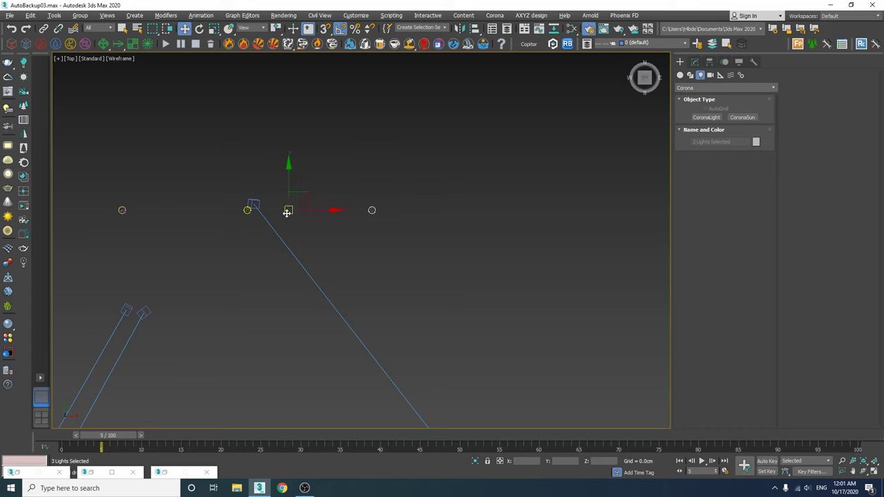
key(p)
alt+middle_drag(310, 238, 325, 262)
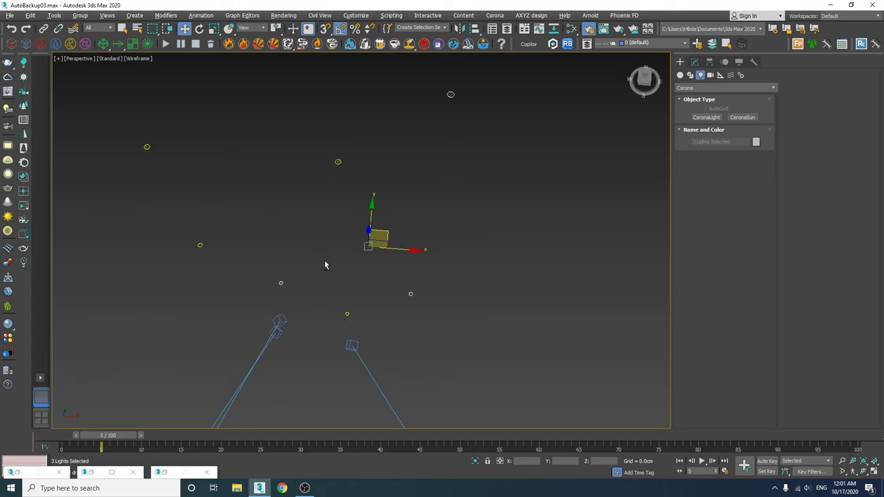
ctrl+drag(345, 321, 352, 164)
key(t)
scroll(337, 202, down, 5)
scroll(347, 207, up, 4)
ctrl+drag(349, 209, 370, 189)
middle_drag(121, 211, 353, 205)
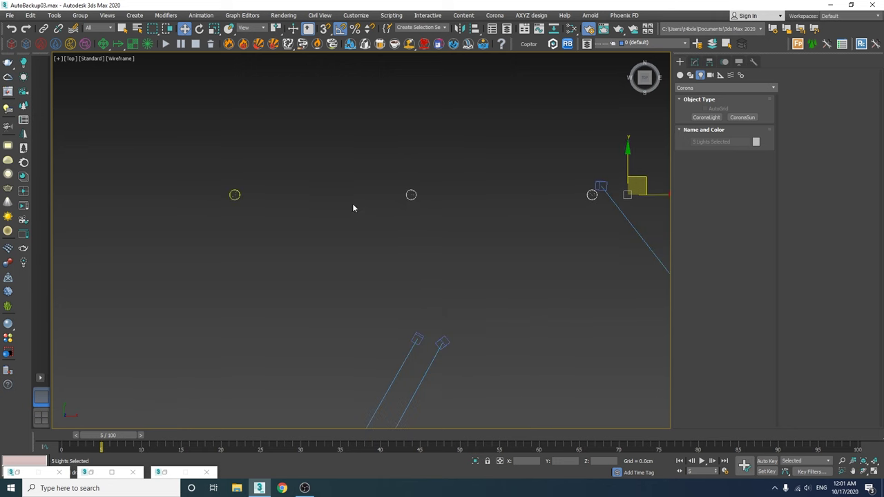
key(ctrl+a)
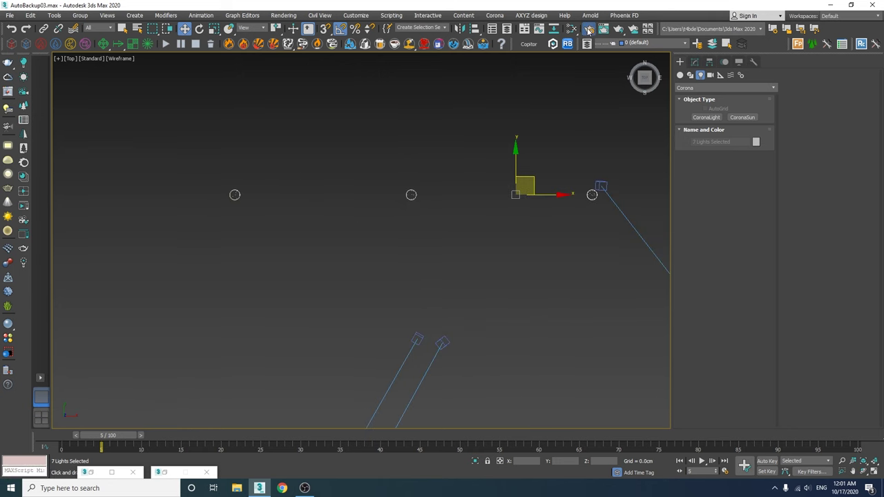
Add a CShading_LightSelect render element in the render setup and name it Balconi
click(587, 29)
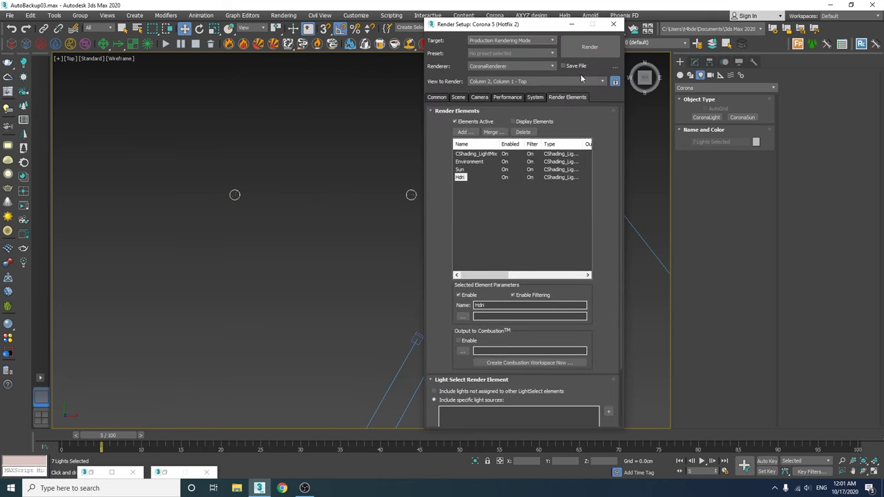
click(462, 132)
scroll(569, 182, down, 3)
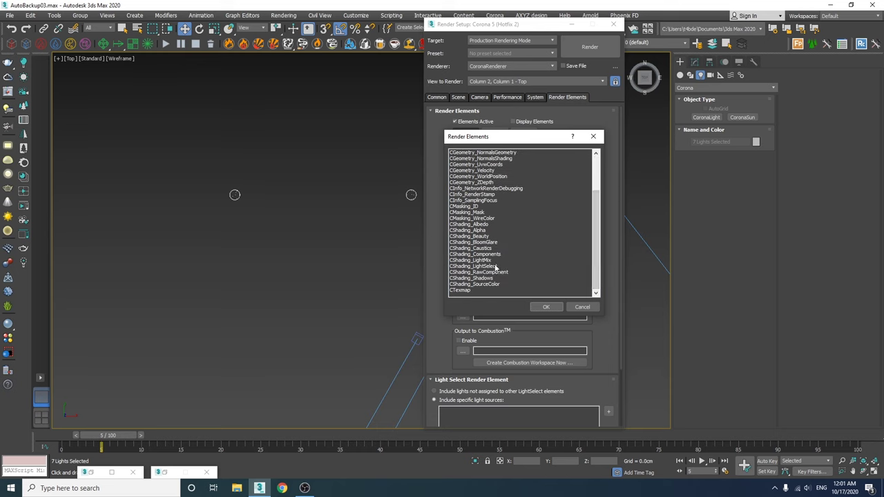
double_click(494, 266)
drag(527, 305, 446, 306)
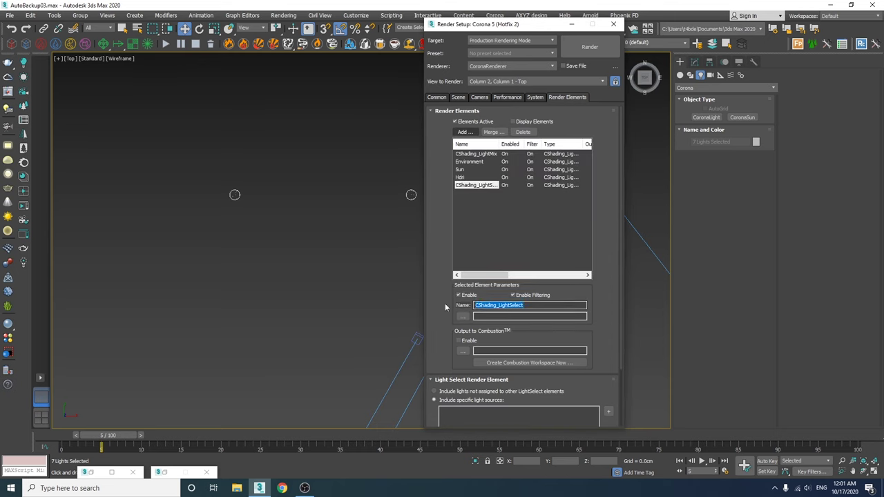
text(Balconi)
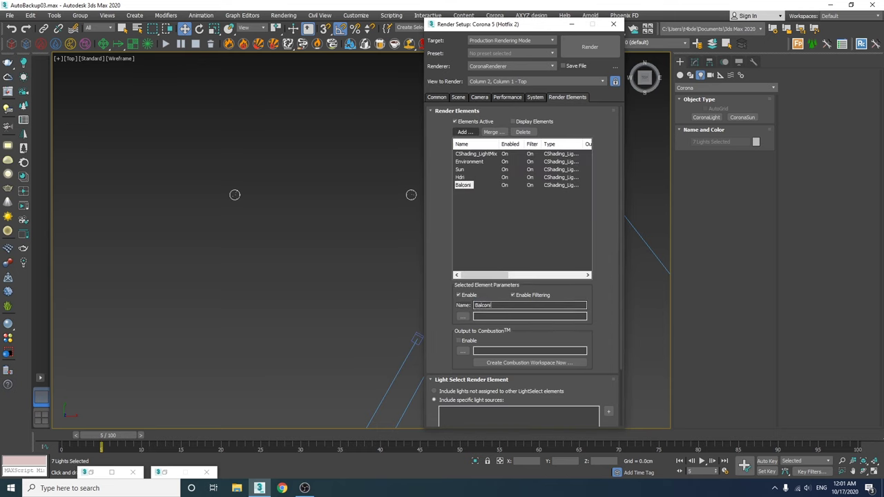
Complete the render element name as Balconies and add the seven selected balcony lights as its specific light sources
text(es)
scroll(606, 372, down, 3)
click(609, 340)
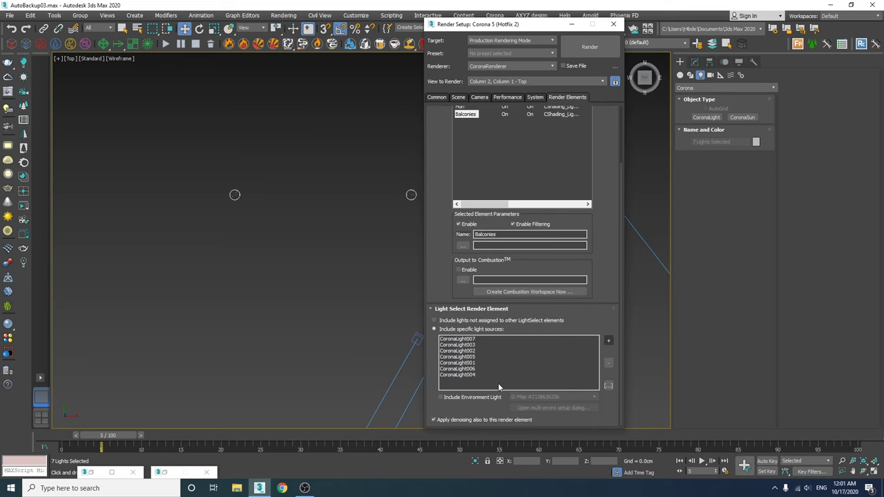
click(613, 24)
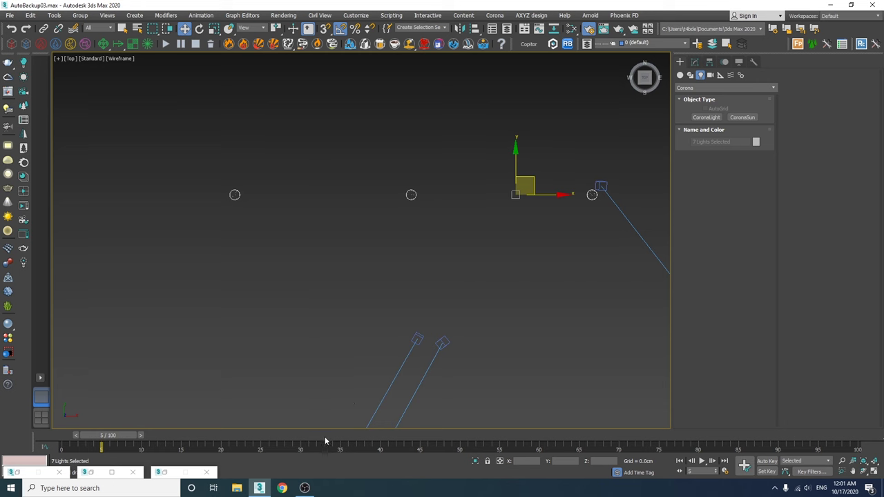
Turn off direct, reflection and refraction visibility, caustics and light occlusion for the seven selected balcony lights
key(alt+w)
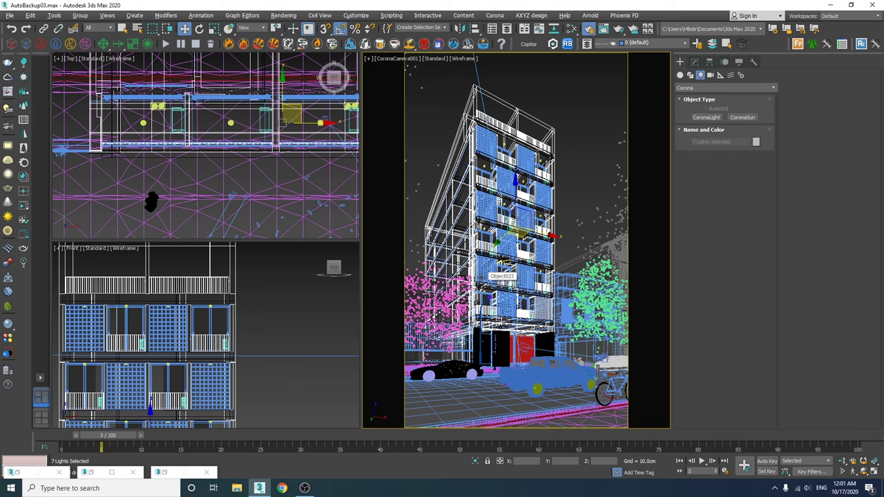
click(695, 62)
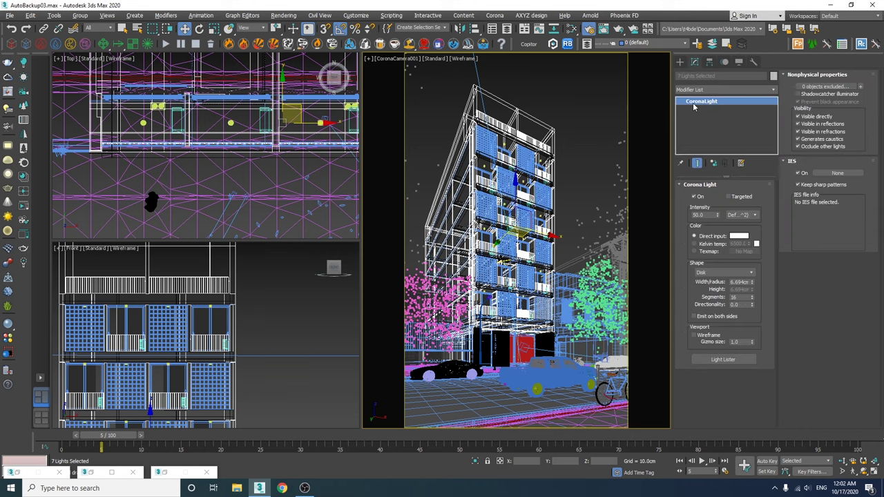
click(811, 118)
click(825, 132)
Start the interactive render and enable the Balconies layer in LightMix alongside Hdri
click(23, 206)
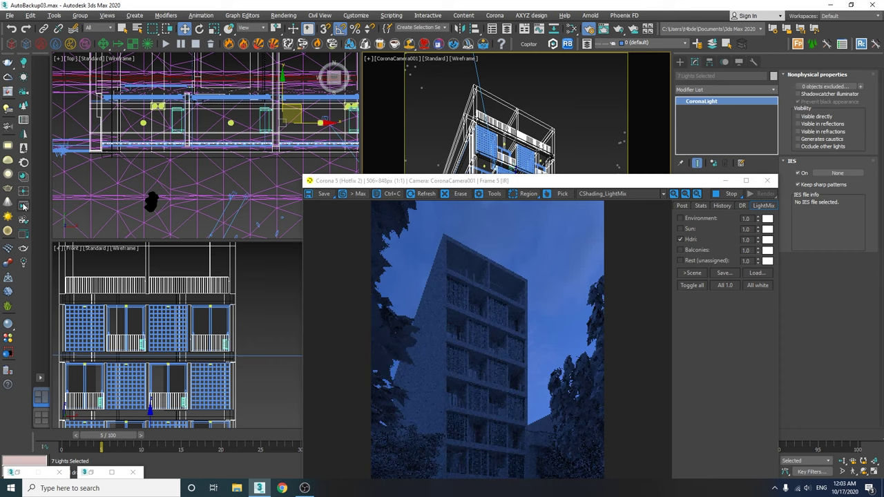
drag(398, 182, 253, 36)
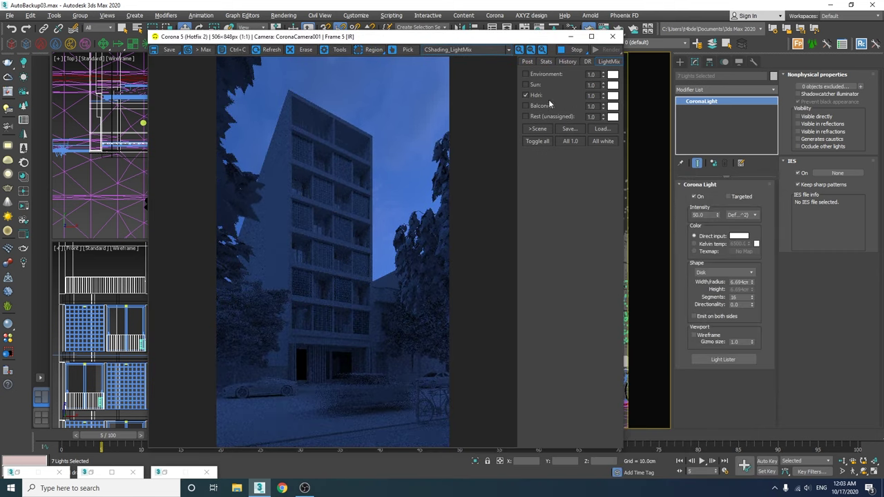
click(524, 105)
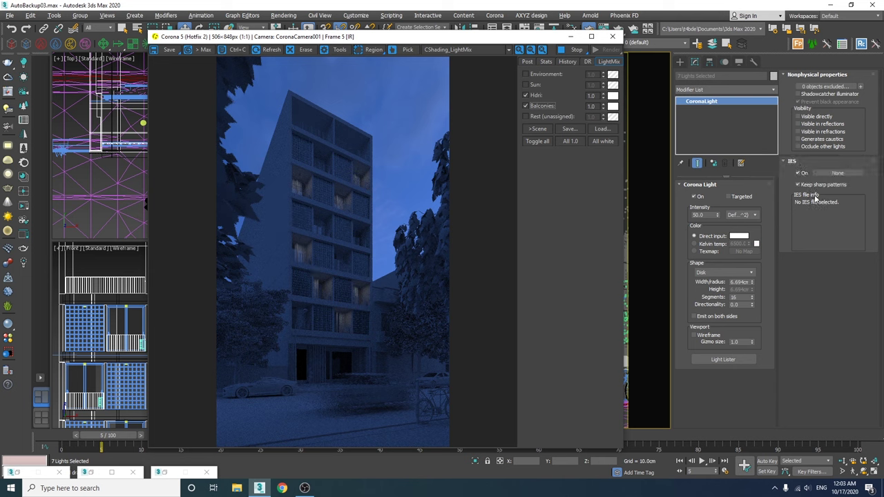
Load the Real-IES_wide_soft.ies profile from Corona's ies folder onto the selected balcony lights
click(832, 173)
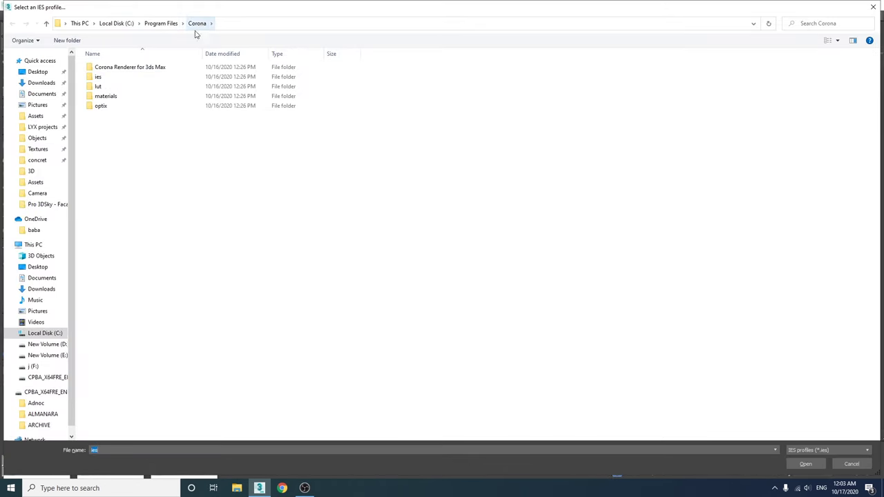
double_click(101, 78)
double_click(118, 164)
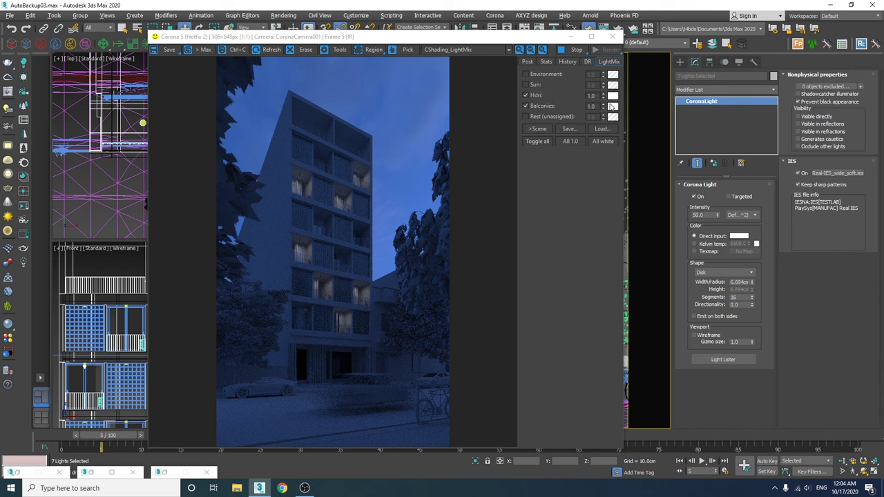
Raise the Balconies intensity in LightMix to 2.465 and tint the layer with the warm colour FFE8C7
drag(603, 104, 603, 106)
drag(607, 71, 587, 9)
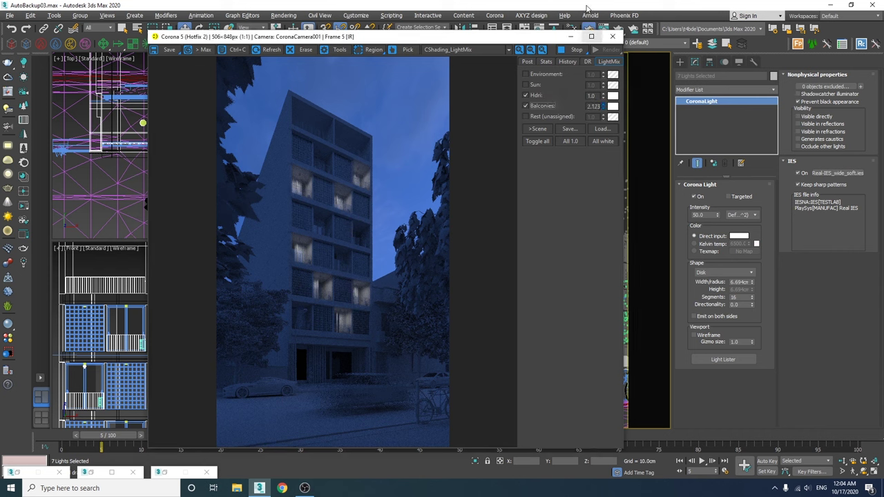
drag(581, 489, 577, 489)
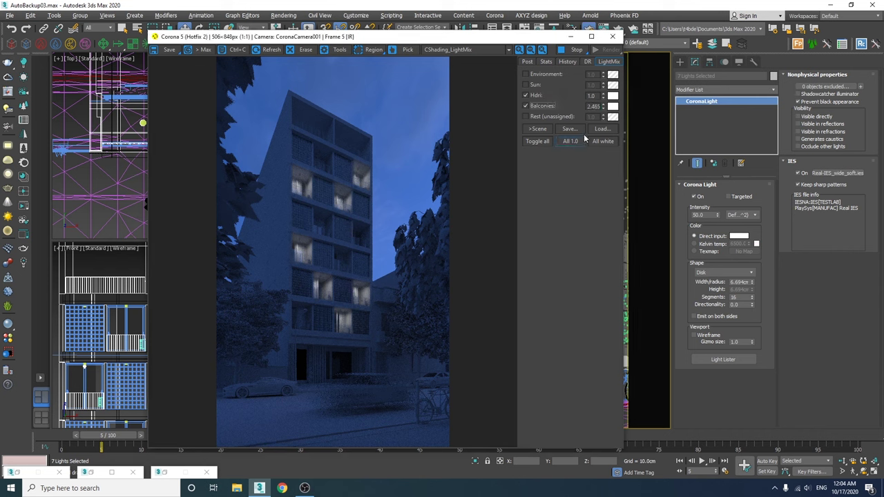
click(611, 107)
drag(312, 51, 645, 95)
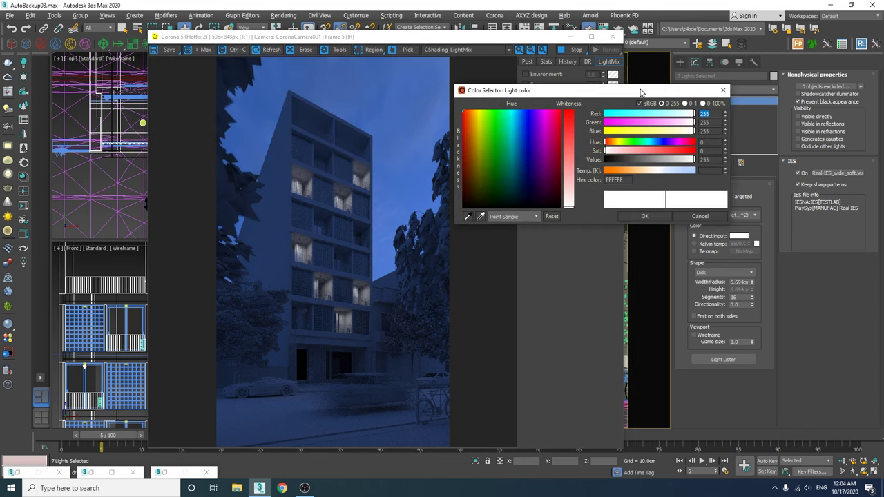
mouse_move(636, 175)
mouse_down()
mouse_move(693, 175)
mouse_move(649, 174)
mouse_up()
click(636, 172)
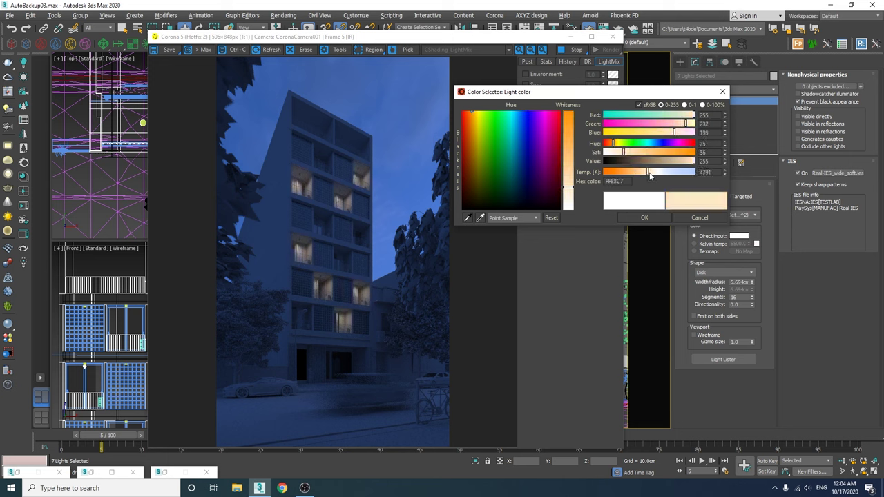
click(644, 217)
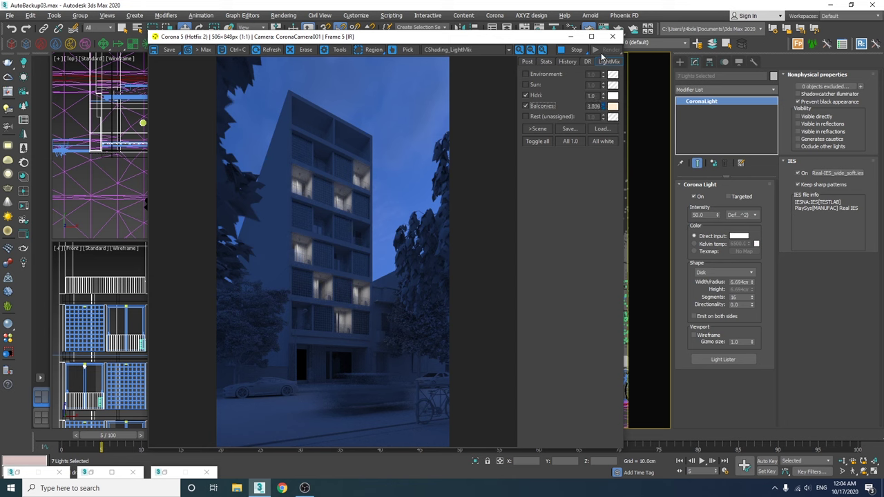
Raise the Balconies intensity to 3.885 and bake the LightMix settings into the scene lights
drag(602, 54, 601, 51)
click(706, 216)
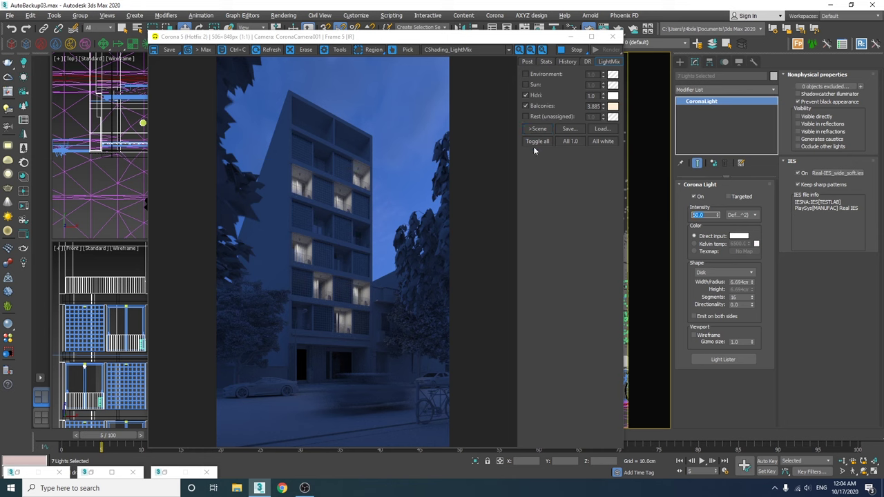
click(532, 127)
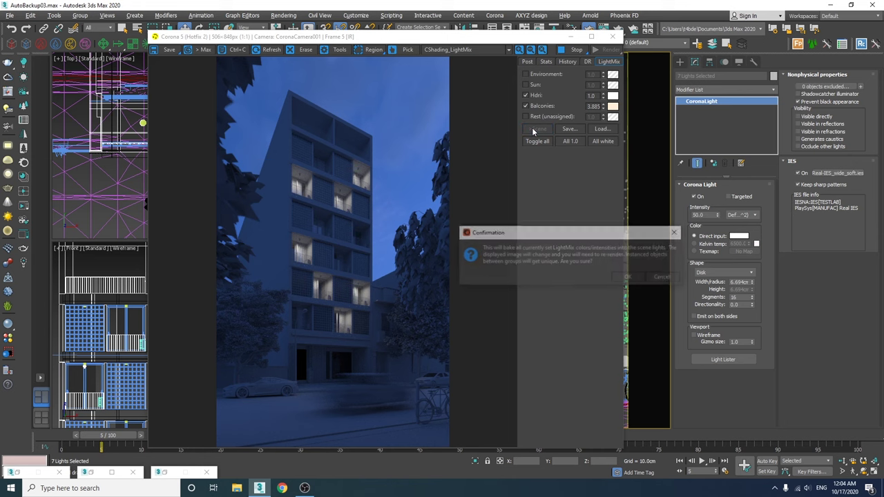
click(625, 277)
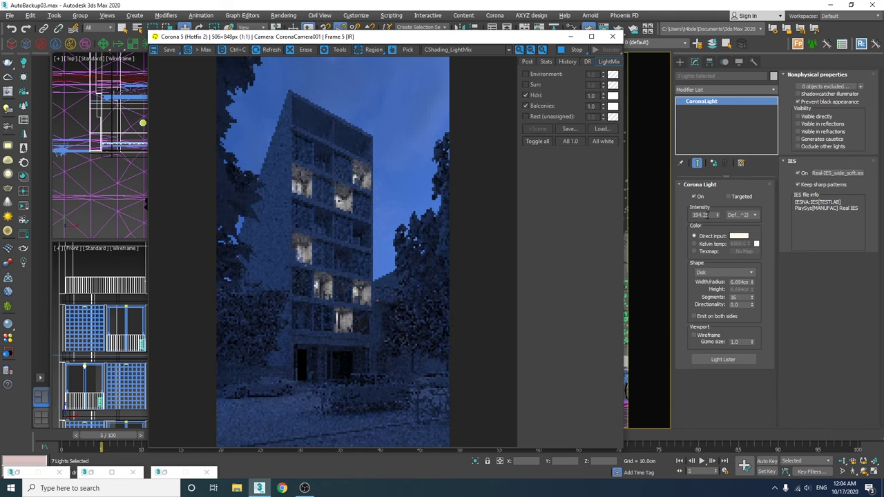
Compare the interactive render with the Balconies layer off and on, and close the render window
click(525, 105)
click(525, 105)
click(524, 105)
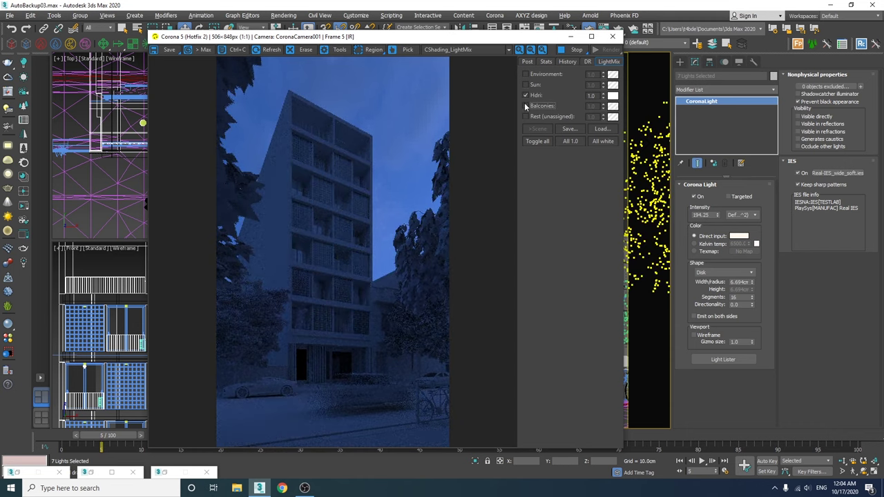
click(525, 105)
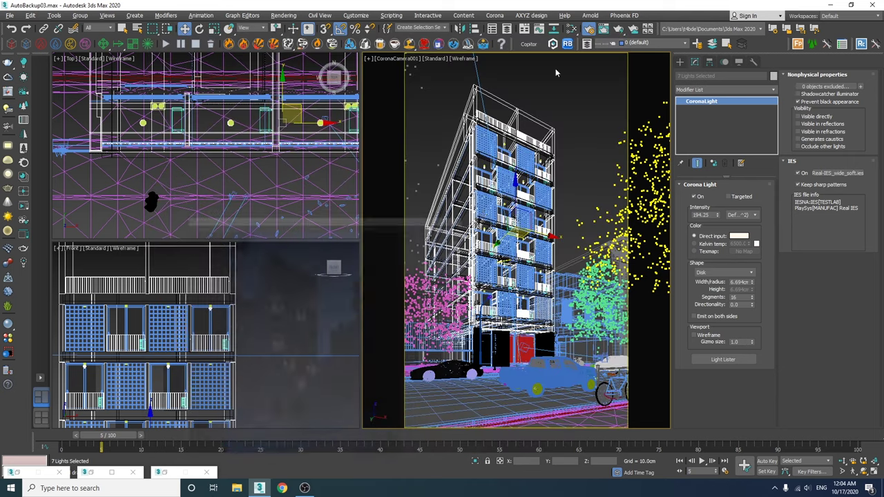
click(569, 36)
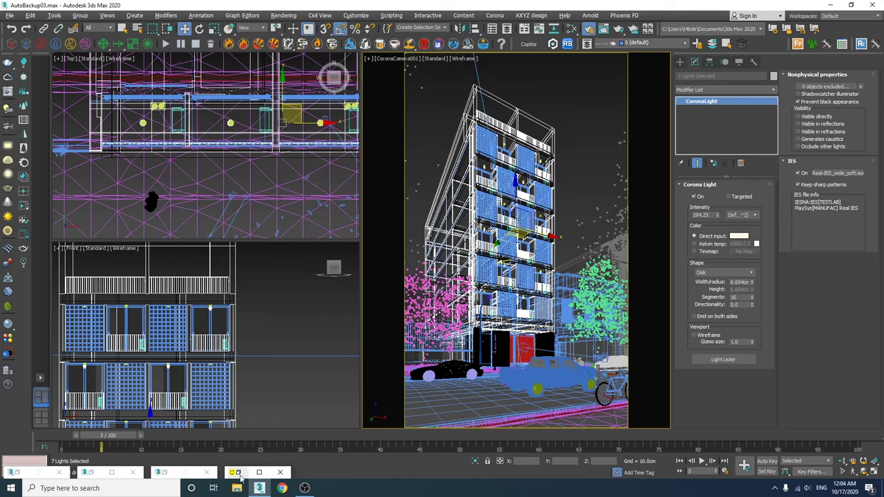
click(280, 472)
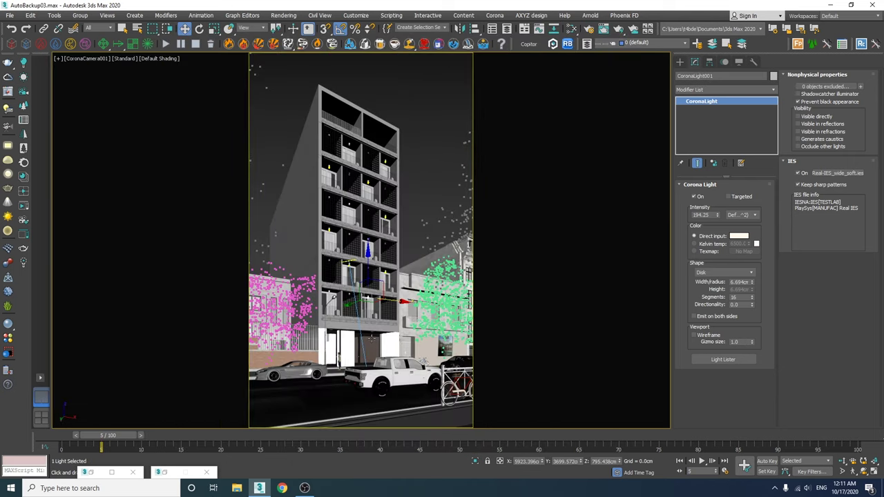
Frame the third-column balcony disk light in a wireframe Front view and select it there
key(alt+w)
right_click(79, 203)
key(z)
key(F3)
scroll(250, 178, down, 6)
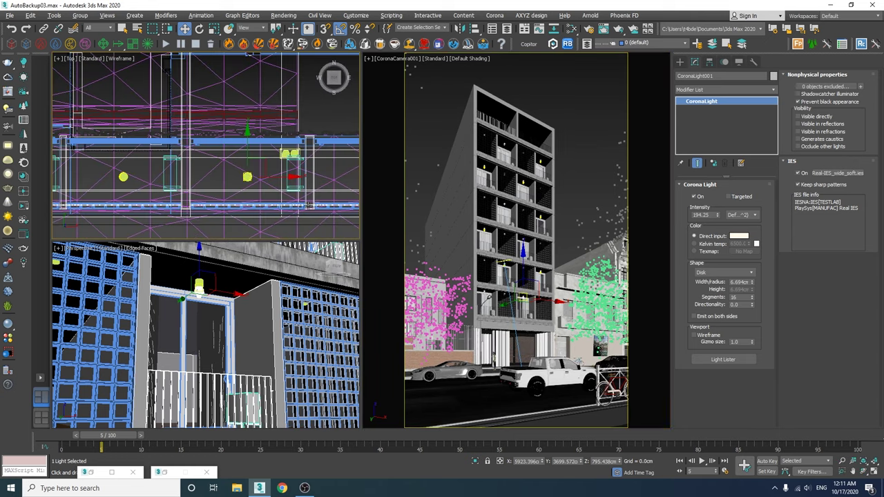
right_click(267, 285)
key(f)
key(z)
scroll(206, 279, down, 6)
click(205, 280)
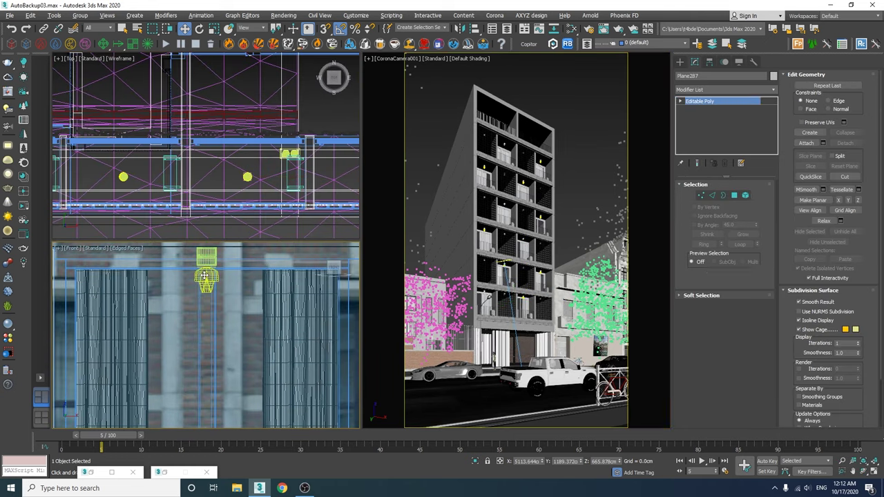
key(F3)
click(206, 276)
scroll(264, 212, down, 2)
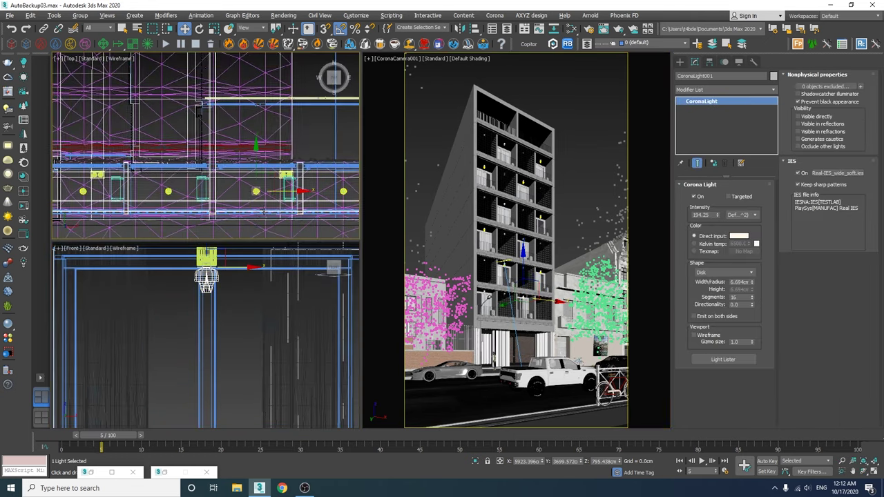
Copy the disk light back into the room behind its balcony as a Copy, and across to the neighbouring room as an Instance
key(alt+w)
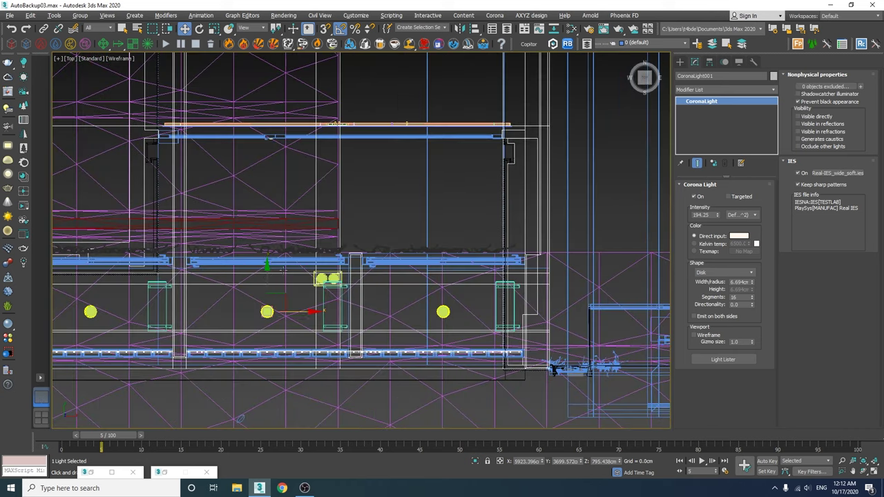
shift+drag(247, 163, 248, 142)
click(394, 215)
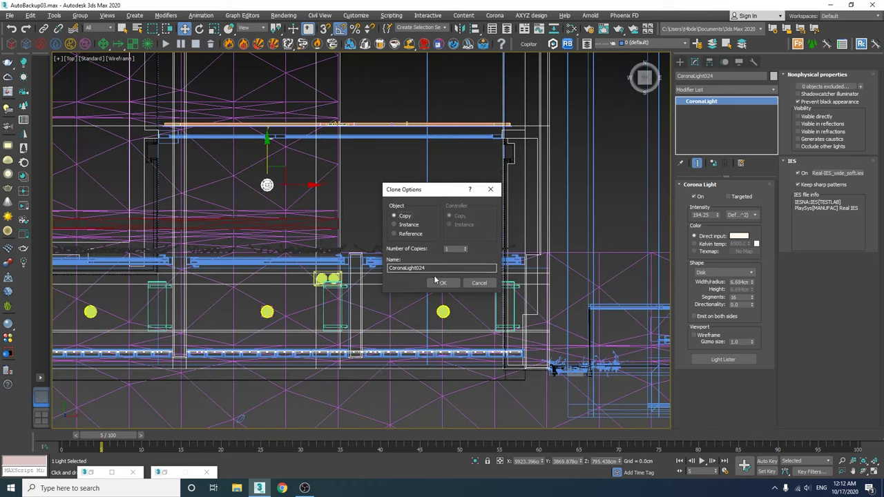
click(442, 283)
drag(302, 185, 473, 187)
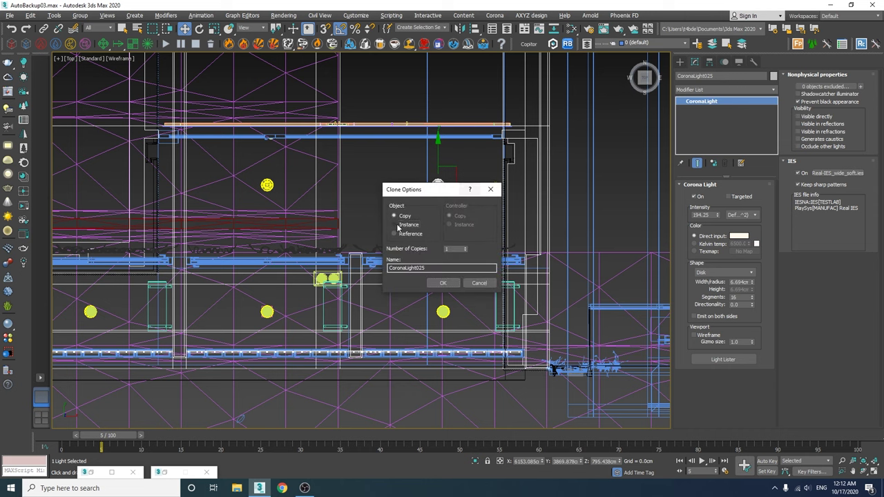
click(396, 228)
click(439, 283)
Copy the second room light forward to the fourth-column balcony, in line with the existing light, and select all three new lights
shift+drag(438, 157, 437, 285)
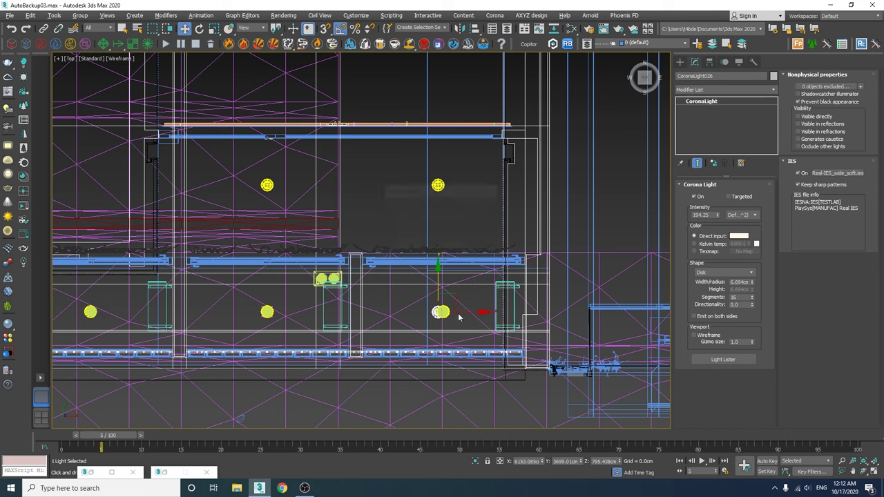
ctrl+click(442, 185)
ctrl+click(266, 185)
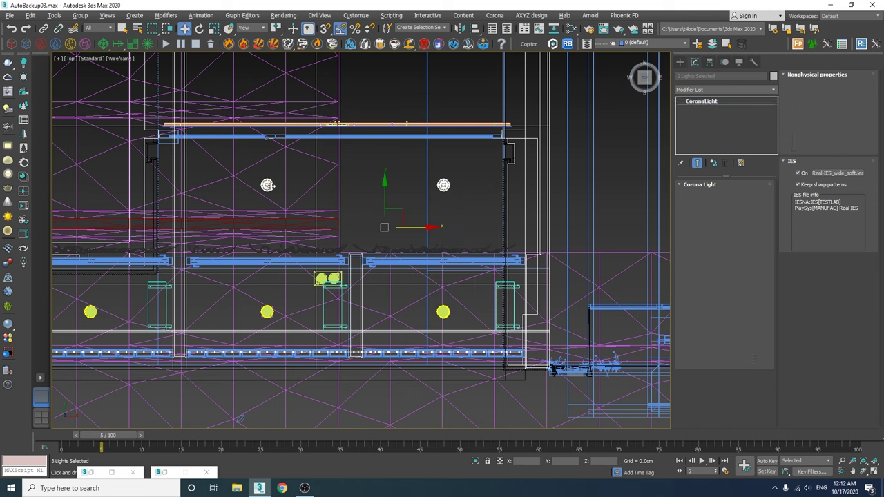
Group the three new room and balcony lights, checking their placement in a shaded Perspective view
key(p)
mouse_move(362, 211)
alt+middle_down()
mouse_move(399, 226)
mouse_move(494, 224)
alt+middle_up()
key(F3)
alt+middle_drag(333, 216, 373, 218)
click(80, 15)
click(81, 29)
click(451, 261)
Copy the light group two floors up in the Front view, placing its lights directly below the spotlights there
key(f)
key(F3)
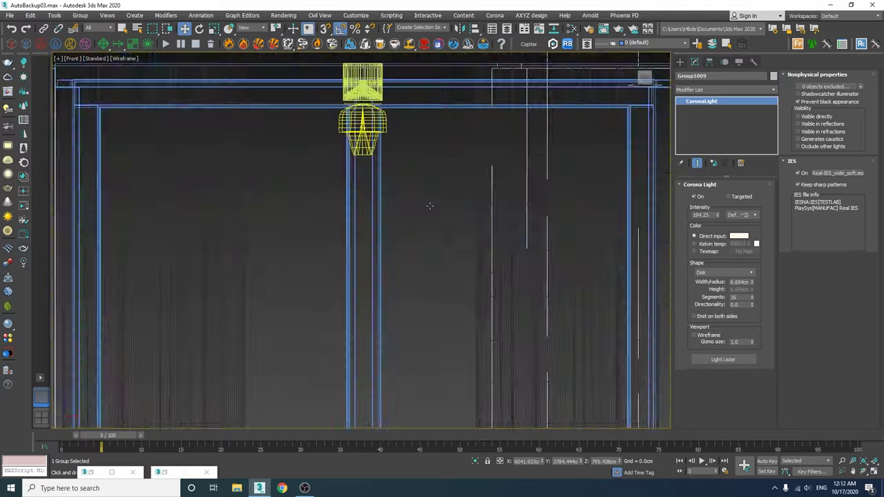
scroll(431, 205, down, 6)
middle_drag(425, 345, 425, 375)
scroll(425, 375, down, 2)
shift+drag(424, 377, 423, 154)
scroll(373, 184, up, 10)
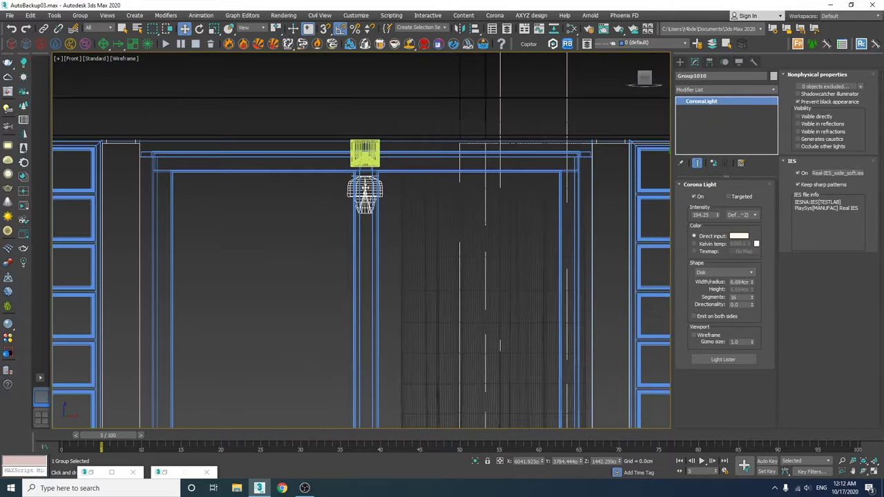
scroll(379, 237, down, 5)
scroll(378, 237, down, 5)
key(alt+w)
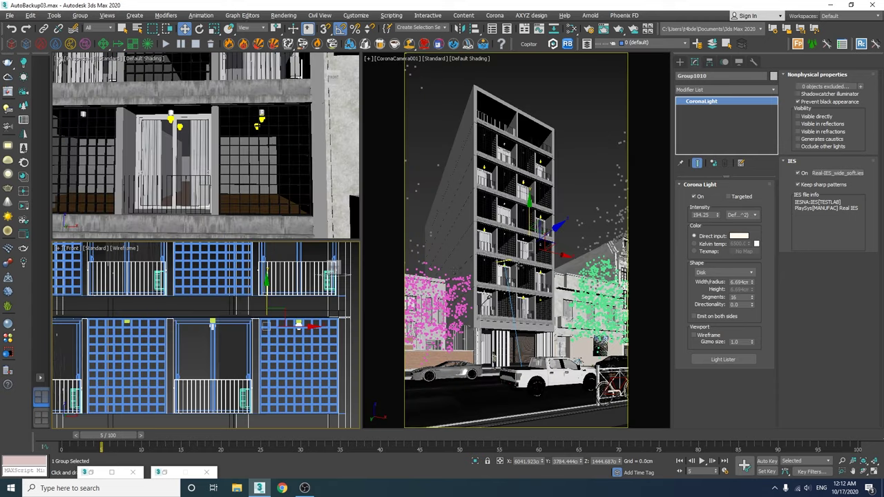
Copy the light group another two floors up and raise the copy slightly to sit just under the spotlights
scroll(270, 196, down, 6)
middle_drag(262, 195, 269, 235)
mouse_move(265, 176)
shift+mouse_down()
mouse_move(265, 68)
mouse_move(261, 81)
shift+mouse_up()
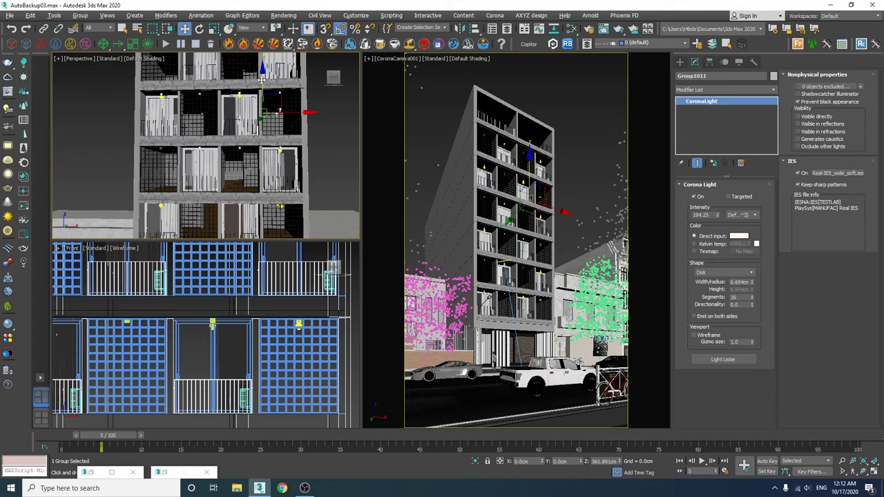
right_click(261, 80)
shift+drag(263, 132, 266, 61)
click(443, 282)
scroll(264, 98, up, 3)
key(f)
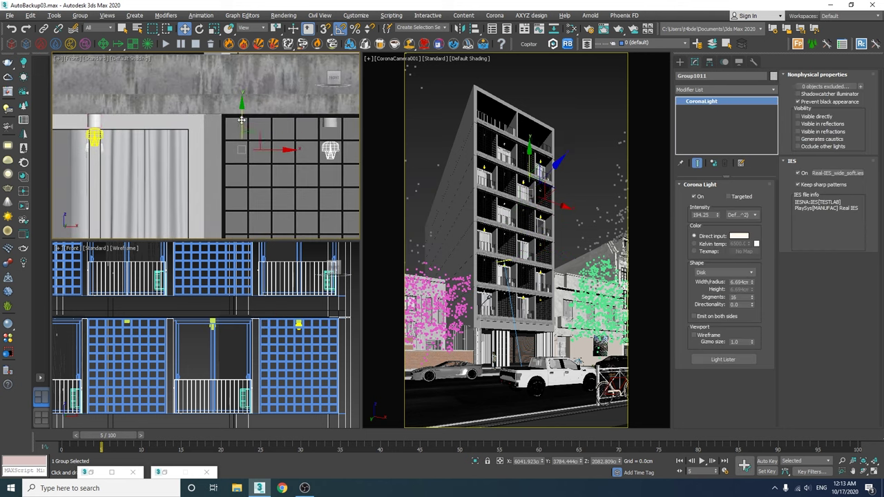
drag(241, 120, 240, 109)
scroll(240, 110, down, 8)
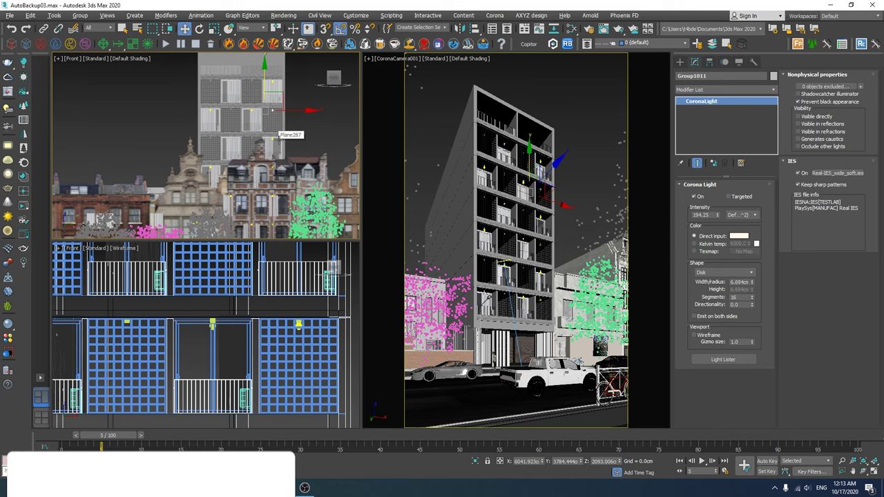
Mirror the selected light group along X as an instance in the Top view and align the copy with the existing room and balcony lights
right_click(270, 301)
key(t)
scroll(270, 304, down, 4)
click(459, 28)
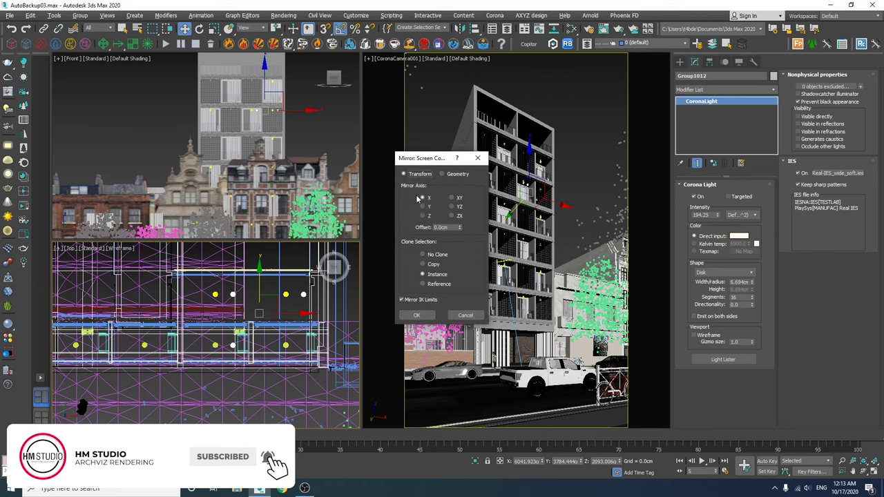
click(426, 275)
click(416, 316)
drag(284, 315, 267, 314)
Lower the mirrored light group one floor in the Front view so its lights sit just under the spotlights
key(z)
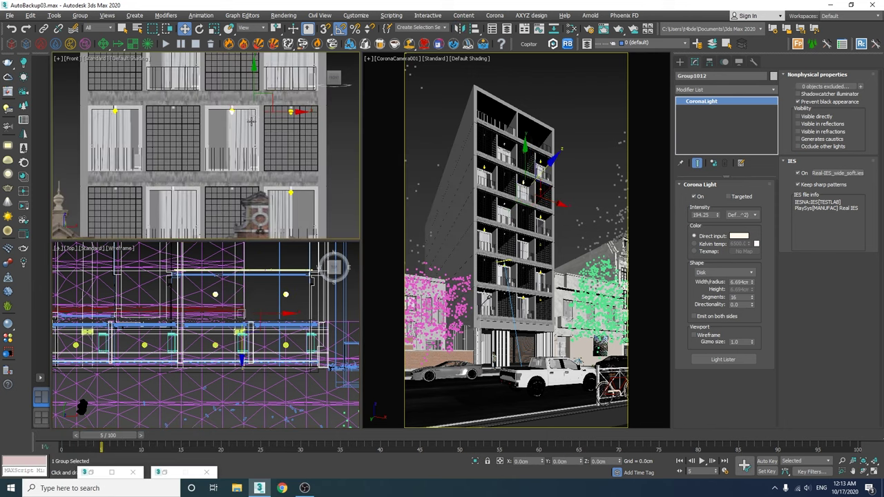
scroll(330, 145, up, 3)
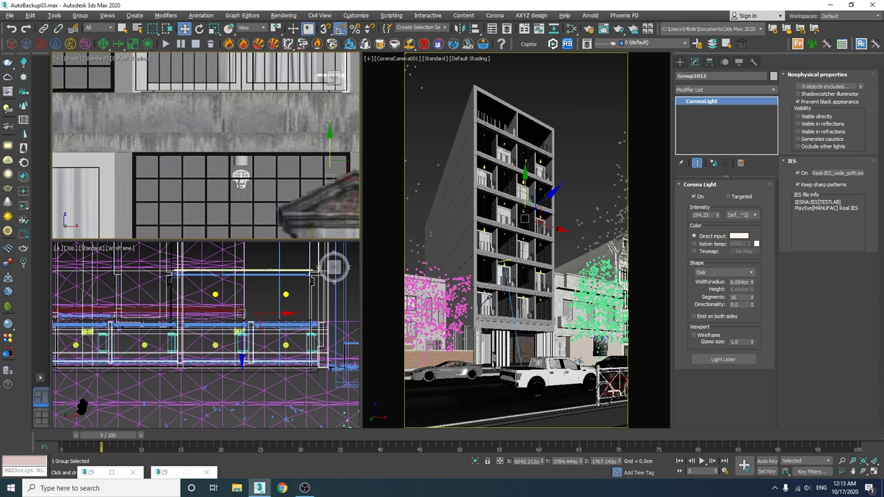
scroll(332, 145, down, 5)
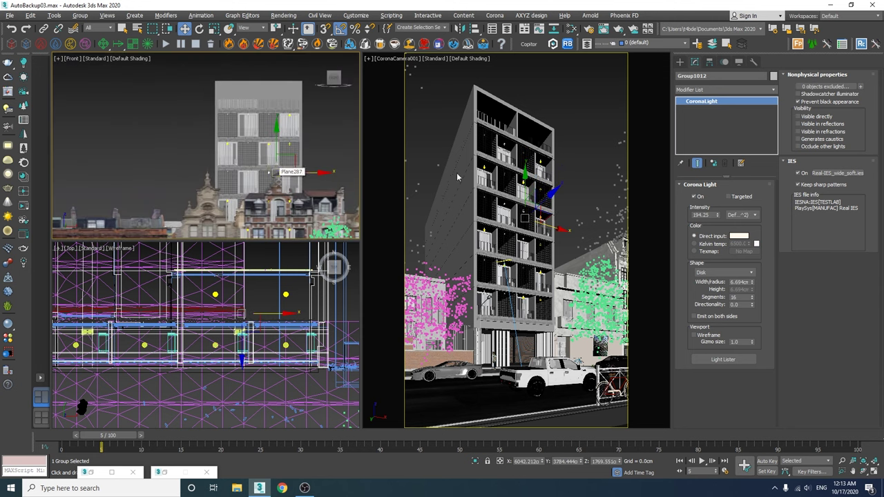
Copy the mirrored light group two floors up and across to the facade's first two columns in the Front view
scroll(279, 158, up, 3)
mouse_move(290, 173)
shift+mouse_down()
mouse_move(211, 129)
mouse_move(208, 113)
shift+mouse_up()
right_click(209, 114)
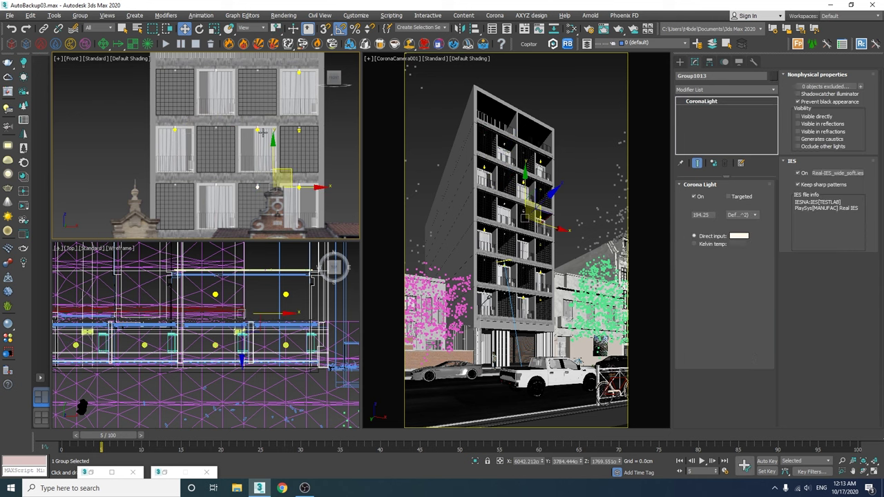
mouse_move(288, 171)
shift+mouse_down()
mouse_move(207, 116)
mouse_move(192, 130)
mouse_move(193, 69)
shift+mouse_up()
key(Return)
scroll(194, 122, up, 5)
scroll(193, 69, down, 4)
middle_drag(193, 69, 195, 199)
Copy the light group down the first two columns to the second balcony floor, fitting its lights under the spotlights in wireframe
mouse_move(194, 173)
mouse_down()
mouse_move(200, 82)
mouse_move(206, 204)
mouse_up()
scroll(199, 84, down, 5)
key(Return)
key(F3)
scroll(255, 183, up, 3)
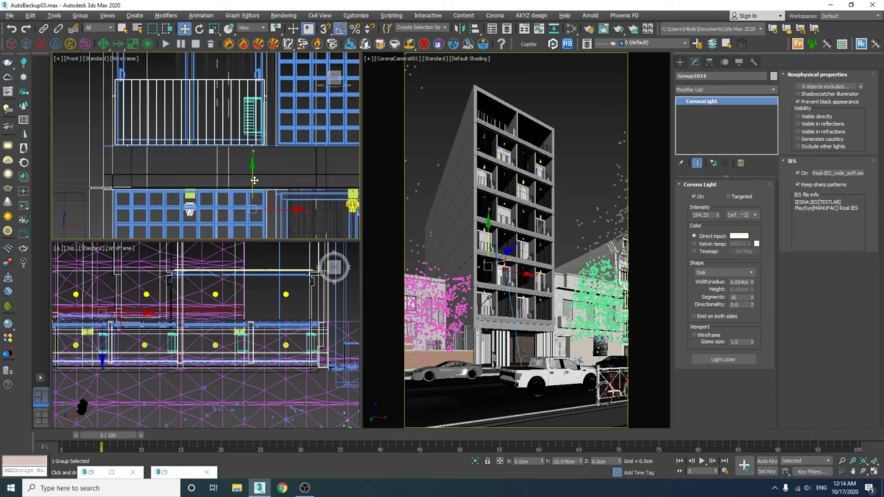
middle_drag(257, 181, 255, 125)
Mirror the lower light group along X as a copy and place it one floor higher in the first two columns
click(459, 28)
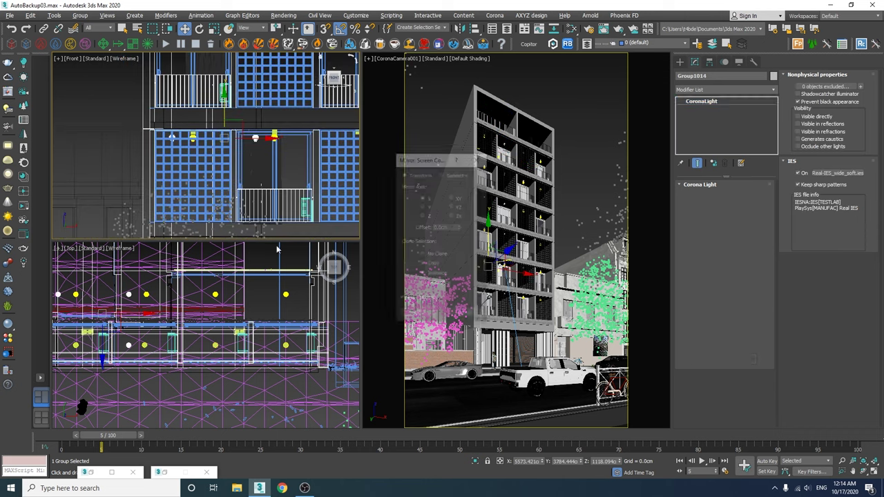
click(419, 315)
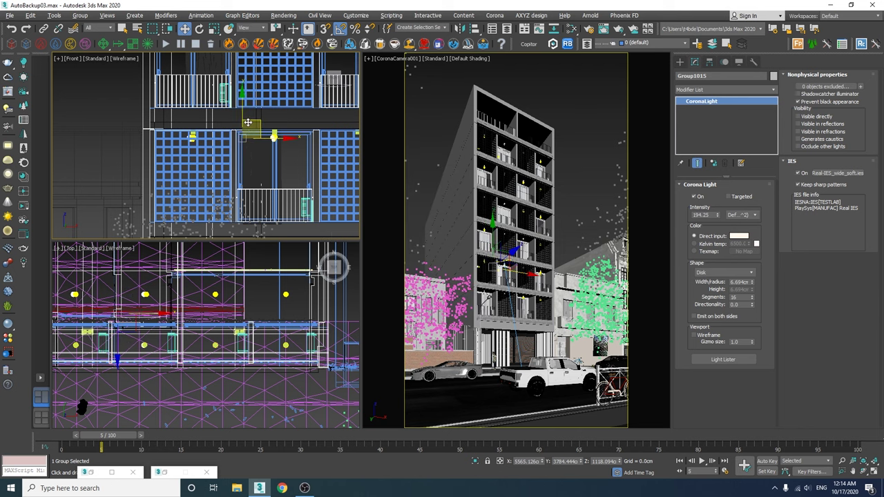
drag(233, 108, 184, 110)
scroll(274, 135, up, 5)
scroll(185, 110, down, 6)
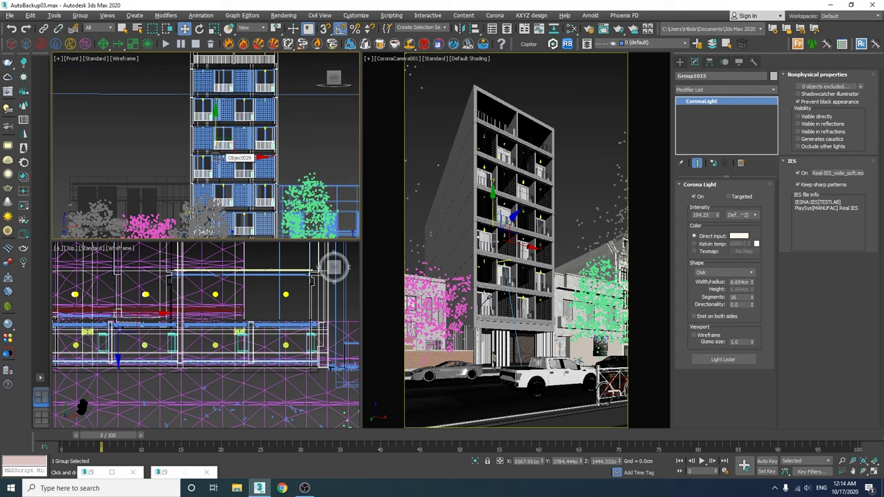
Clear the selection and hide all geometry in a maximized Perspective view so only the lights show
key(ctrl+a)
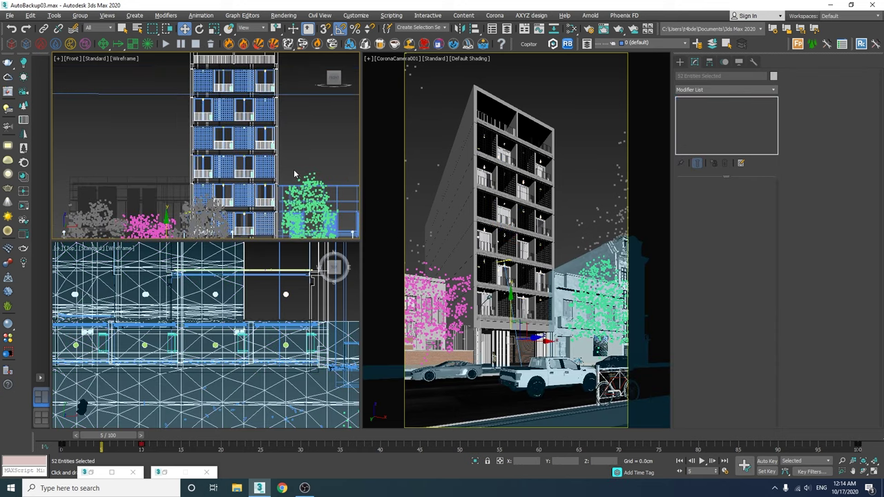
click(286, 171)
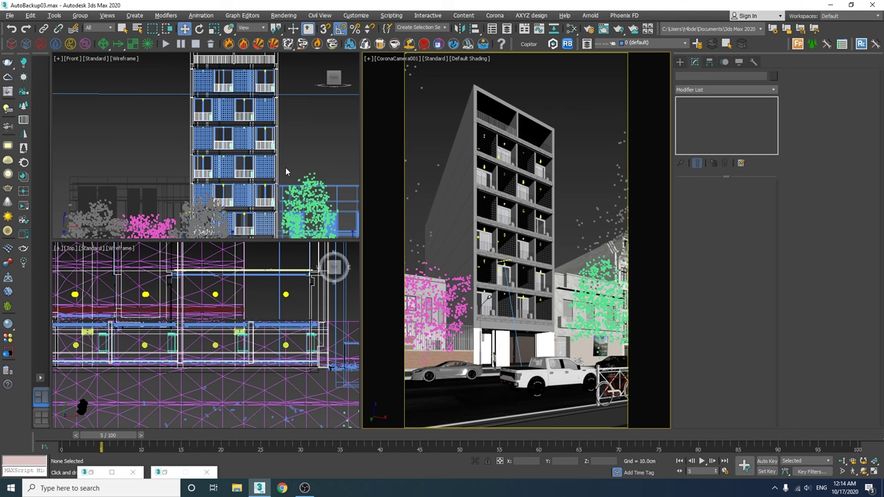
click(286, 168)
key(p)
key(alt+w)
alt+middle_drag(286, 168, 351, 205)
key(shift+g)
Select all seven room light groups, adding the remaining ones with a region selection in the Top view
click(393, 229)
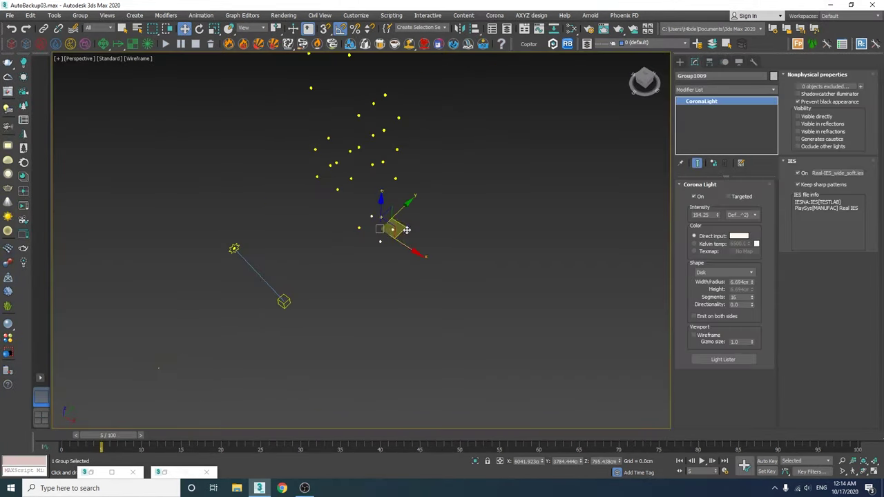
scroll(405, 231, up, 4)
middle_drag(367, 157, 353, 266)
ctrl+click(371, 200)
ctrl+click(371, 114)
middle_drag(372, 113, 380, 290)
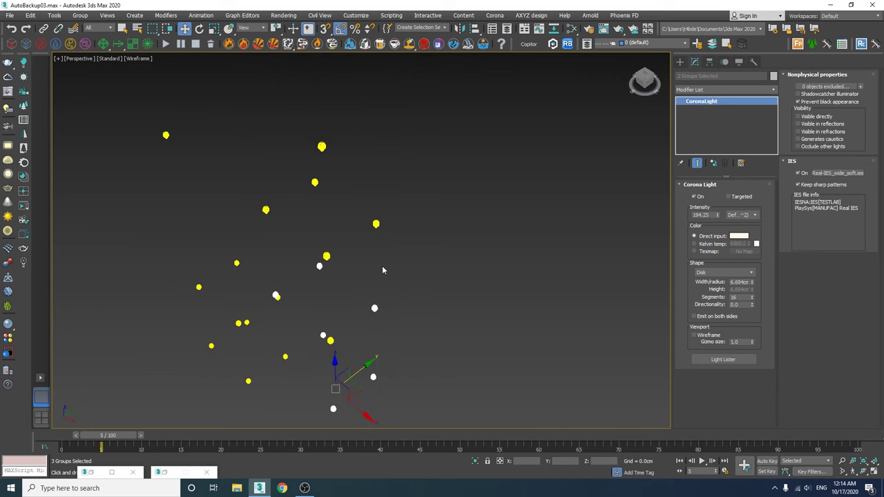
ctrl+click(376, 224)
mouse_move(376, 225)
alt+middle_down()
mouse_move(405, 193)
mouse_move(365, 226)
alt+middle_up()
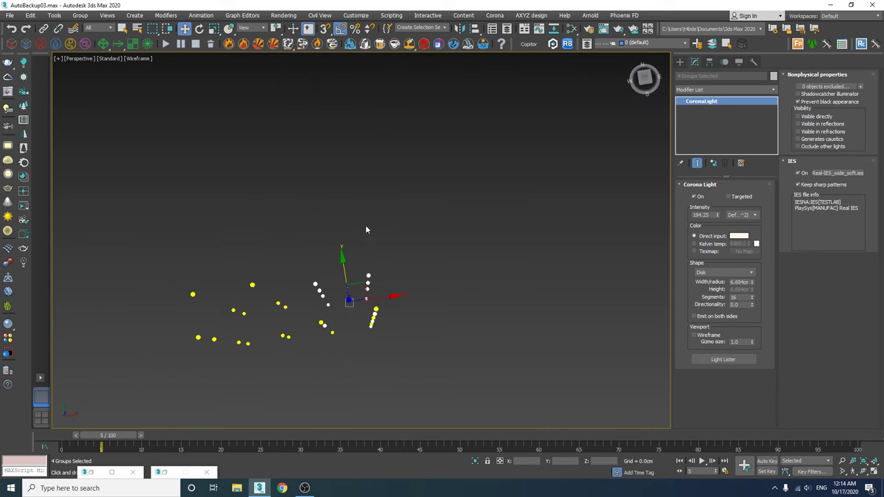
key(t)
scroll(198, 160, down, 3)
drag(203, 154, 329, 185)
mouse_move(355, 196)
middle_down()
mouse_move(304, 213)
mouse_move(349, 204)
mouse_move(355, 187)
middle_up()
key(p)
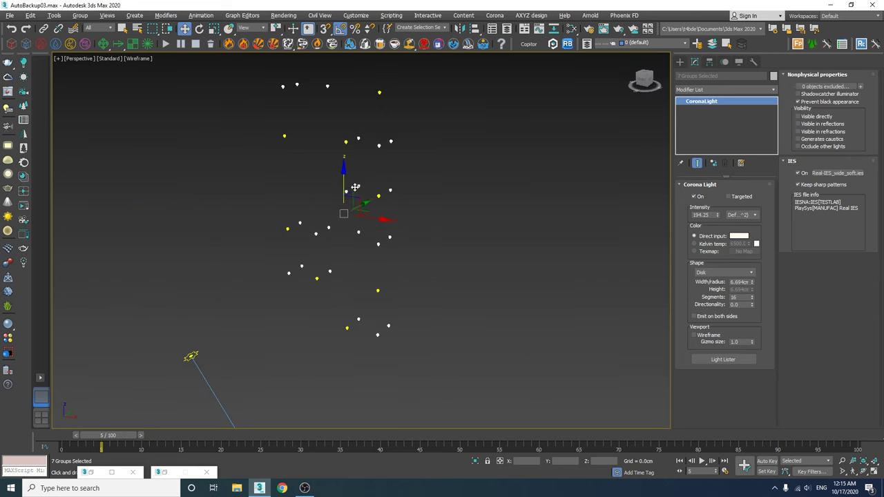
Add a CShading_LightSelect render element named Interior and assign the selected light groups to it
click(589, 30)
click(462, 132)
scroll(583, 257, down, 2)
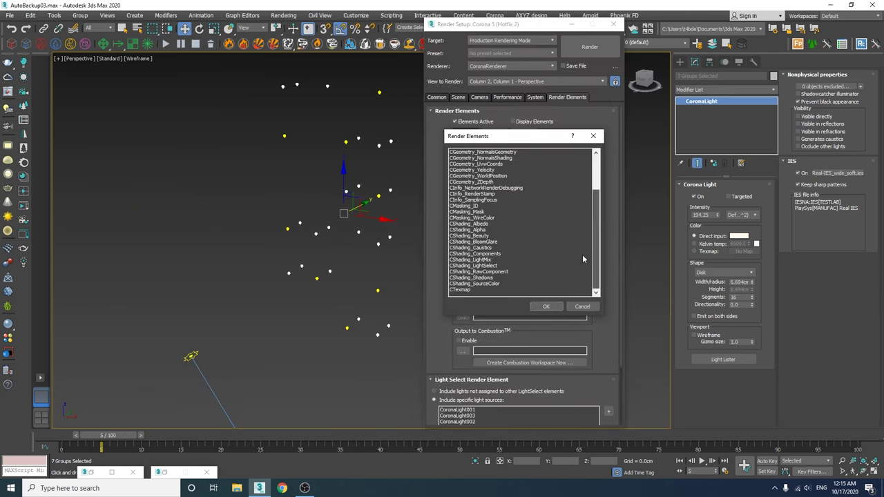
double_click(496, 266)
text(L)
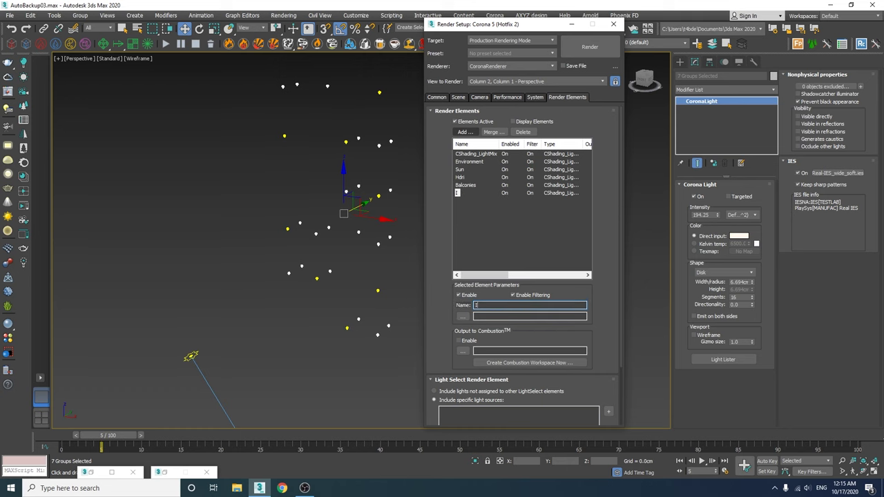
scroll(610, 341, down, 3)
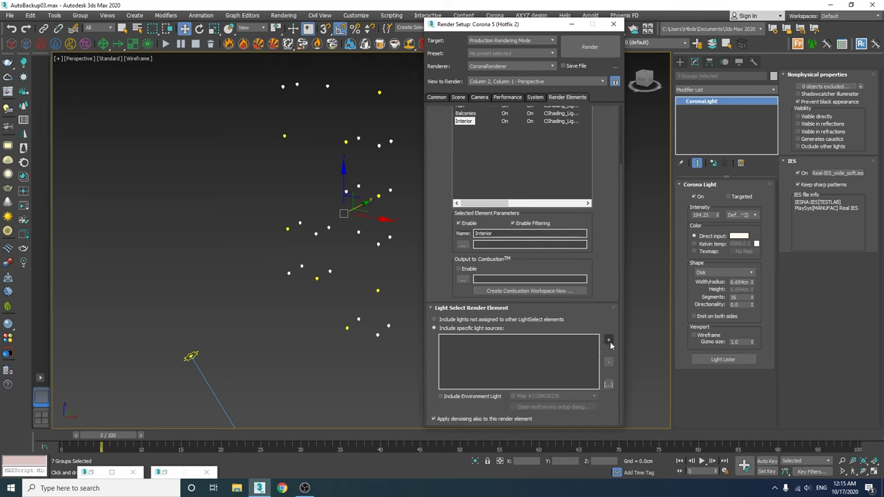
click(610, 341)
click(614, 24)
Bring back the hidden geometry and select the first curtain behind the facade in the Top view
click(475, 461)
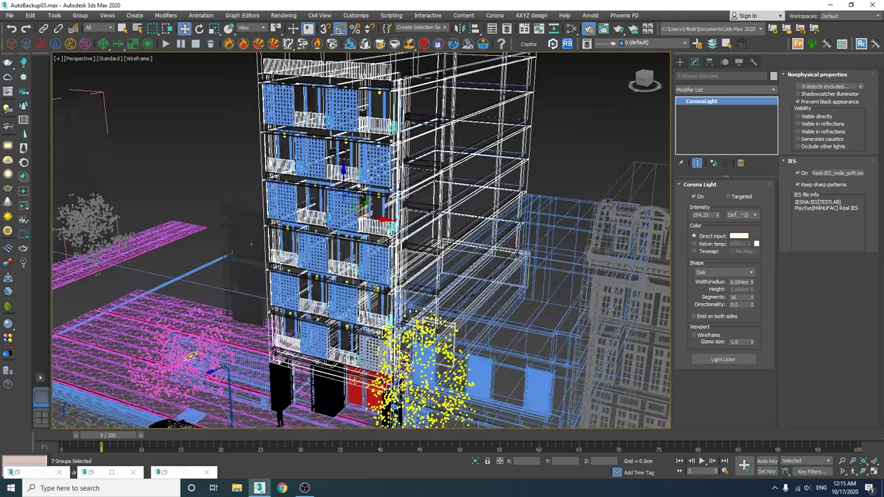
key(alt+w)
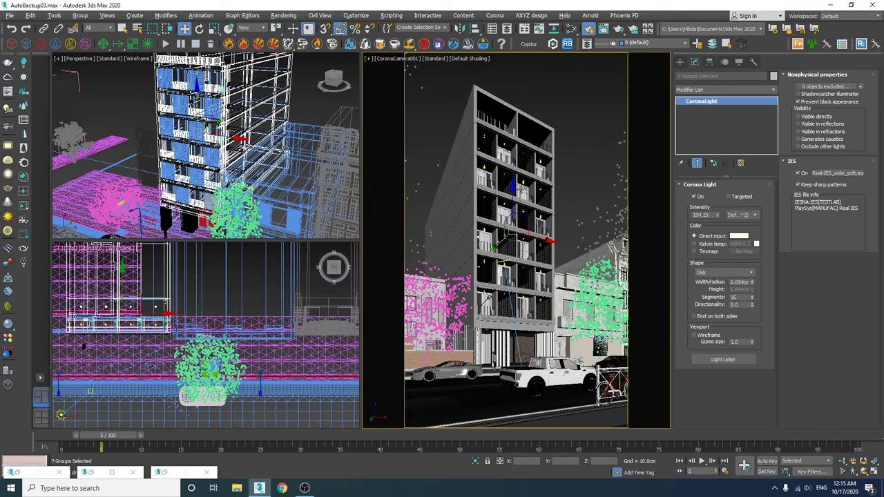
right_click(230, 125)
key(t)
scroll(246, 159, down, 1)
scroll(257, 154, up, 6)
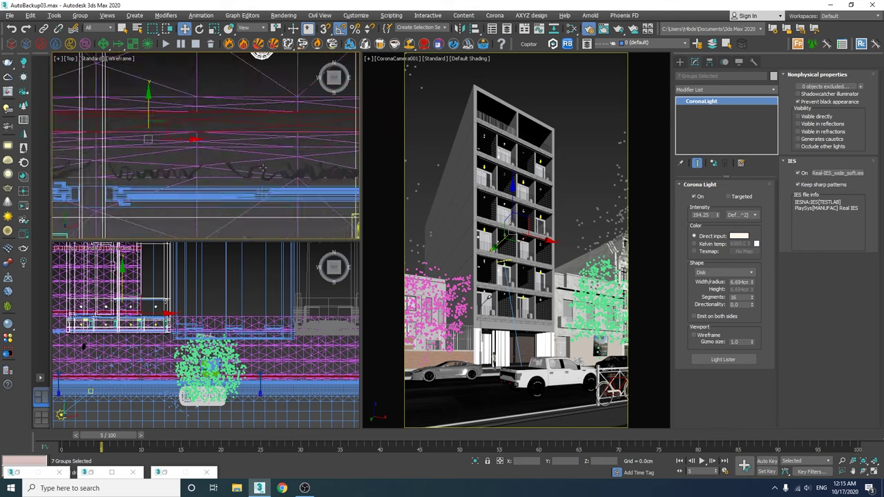
key(p)
key(t)
scroll(266, 174, up, 3)
click(266, 174)
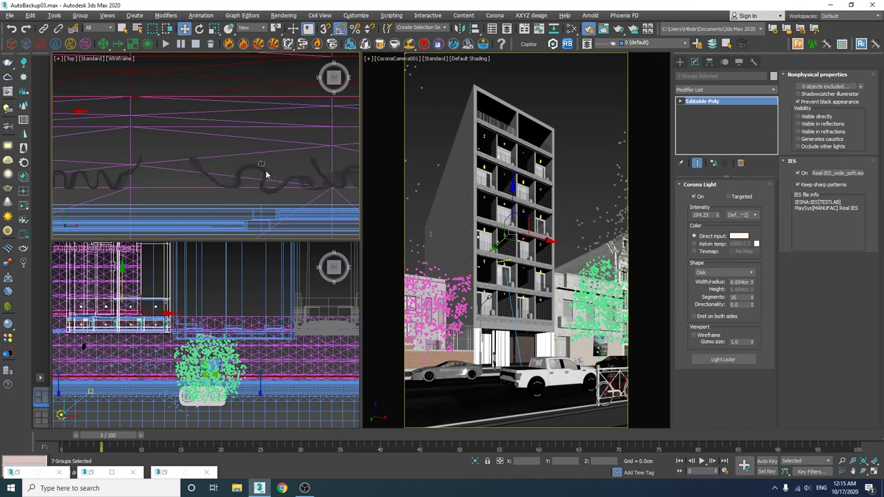
Add the remaining curtains along the facade to the selection in a maximized Top view
key(alt+w)
scroll(276, 199, up, 4)
ctrl+click(482, 212)
ctrl+click(180, 204)
middle_drag(180, 199, 610, 201)
ctrl+drag(396, 175, 355, 217)
middle_drag(124, 212, 363, 219)
ctrl+click(260, 211)
ctrl+click(261, 211)
middle_drag(260, 210, 464, 212)
ctrl+click(159, 213)
middle_drag(159, 214, 642, 214)
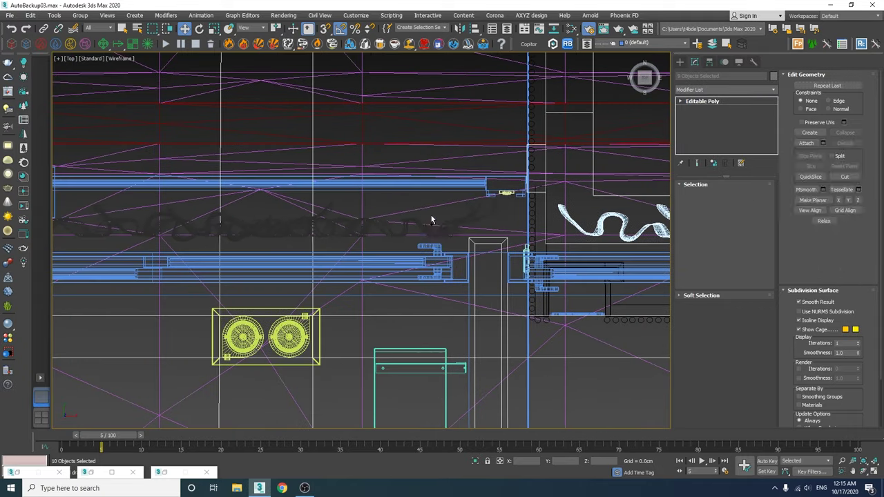
ctrl+click(430, 215)
middle_drag(290, 215, 618, 217)
ctrl+click(307, 218)
scroll(306, 218, down, 1)
scroll(305, 219, down, 3)
Exclude the selected curtains from the Corona material override and return to the multi-viewport layout
key(F10)
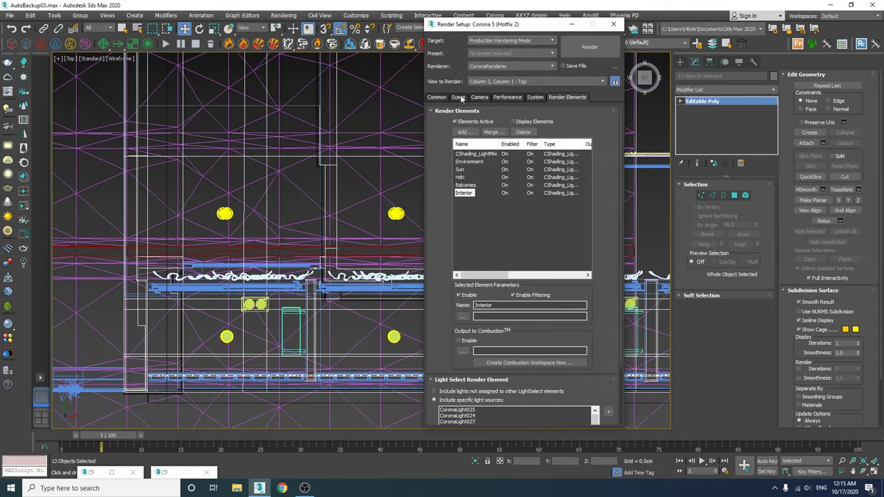
click(457, 97)
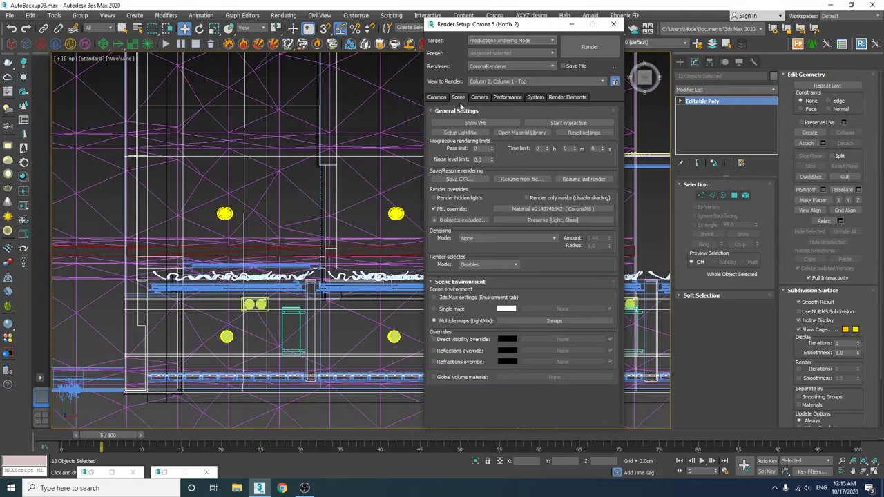
click(434, 221)
click(614, 23)
key(alt+w)
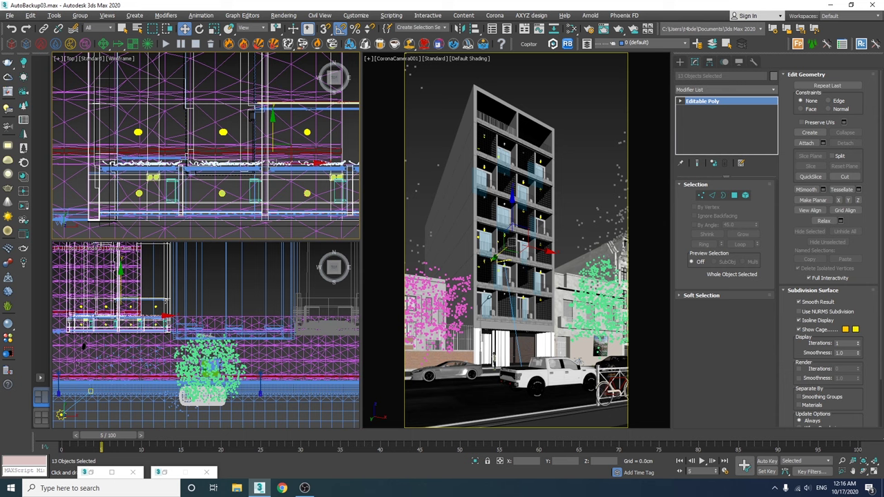
Start the interactive render and enable the Interior lights in LightMix, raising their intensity to 1.279
click(23, 206)
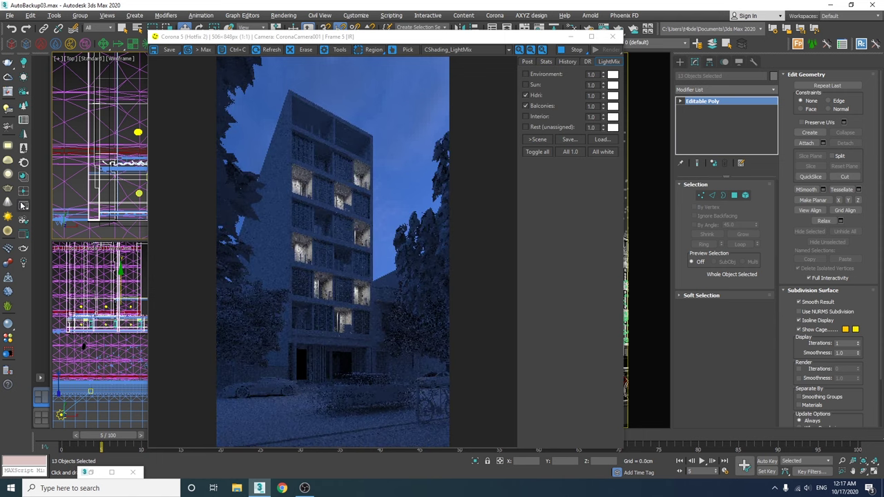
click(525, 116)
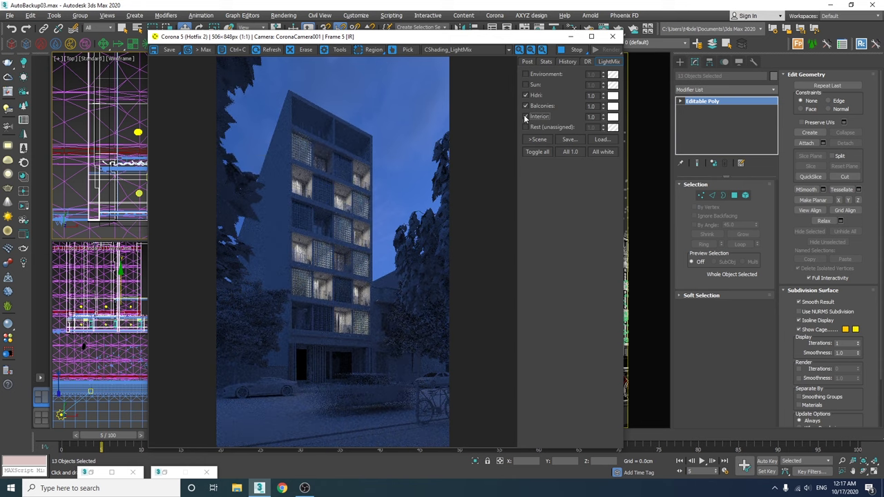
click(526, 116)
drag(590, 49, 578, 85)
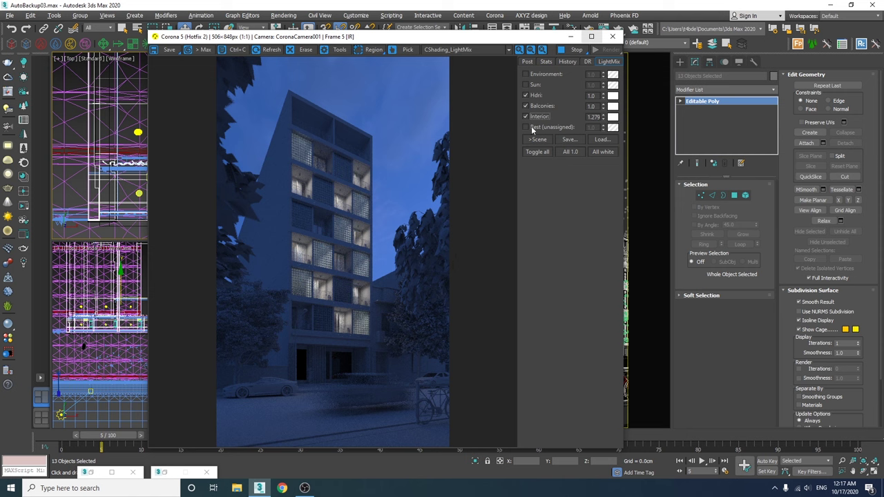
Give the Interior lights a warm colour of about 3133 K in LightMix and raise their intensity to 1.765
click(612, 117)
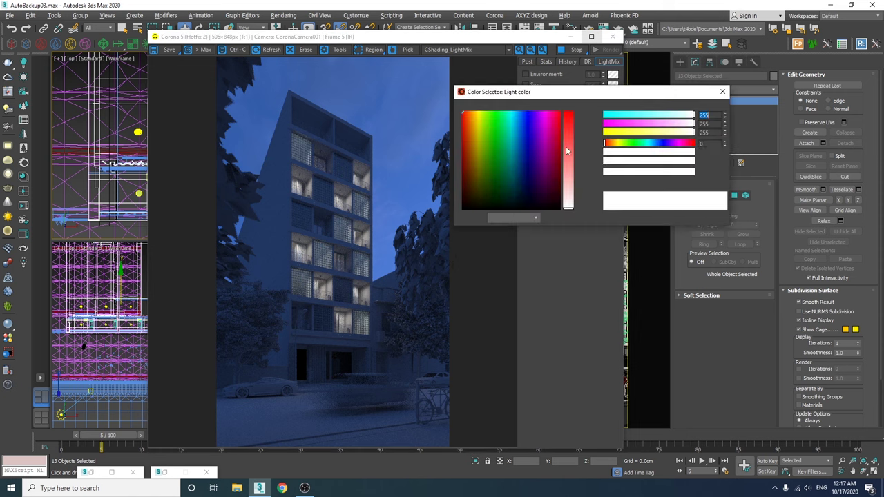
click(630, 172)
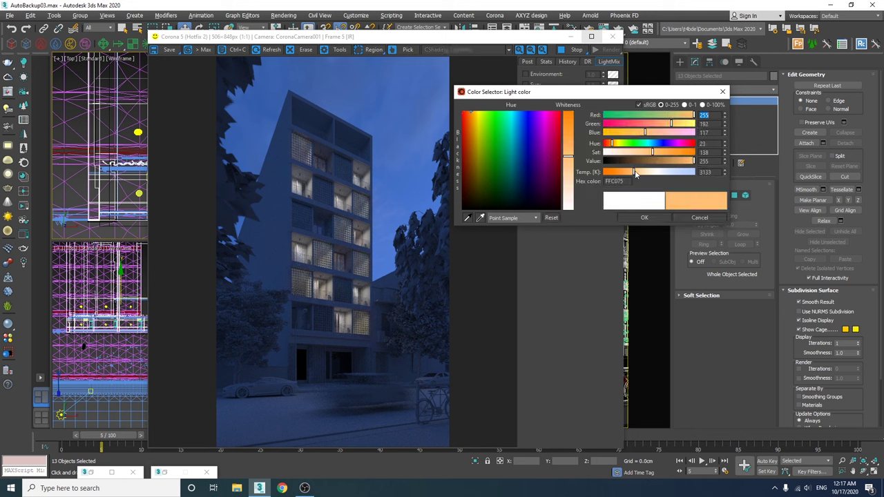
click(643, 217)
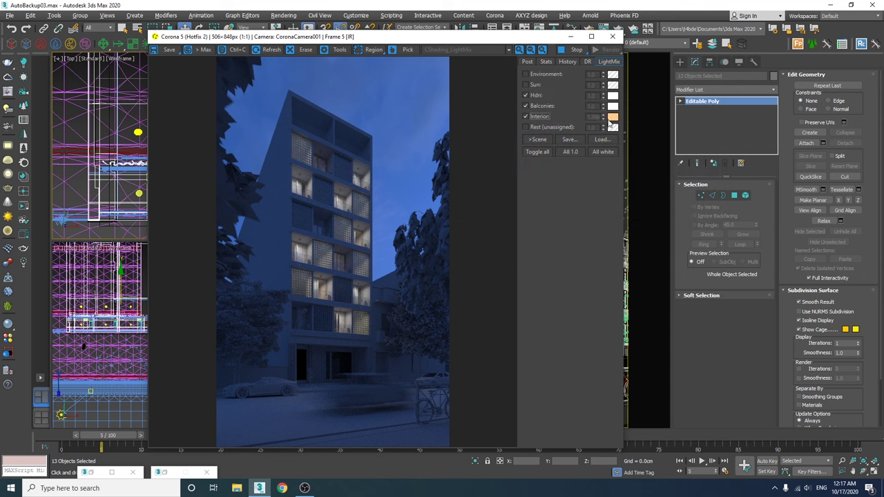
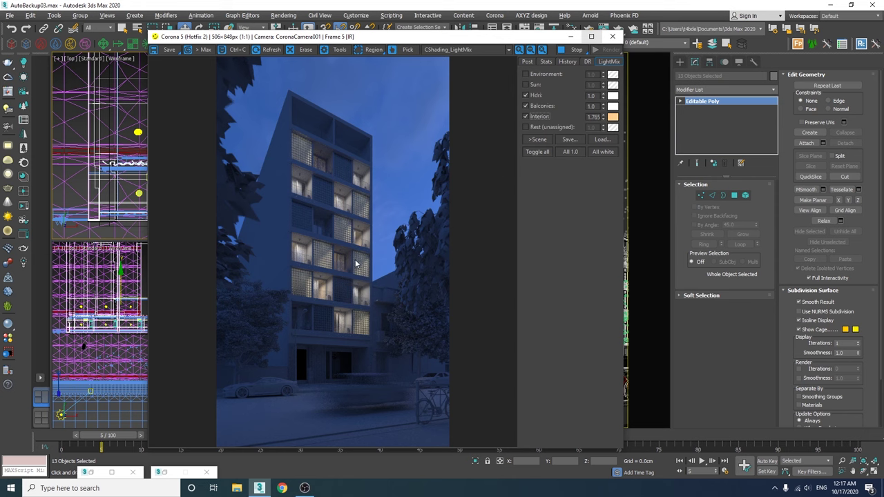
Move the render window clear of the camera view and restrict the selection filter to Lights
drag(433, 42, 249, 49)
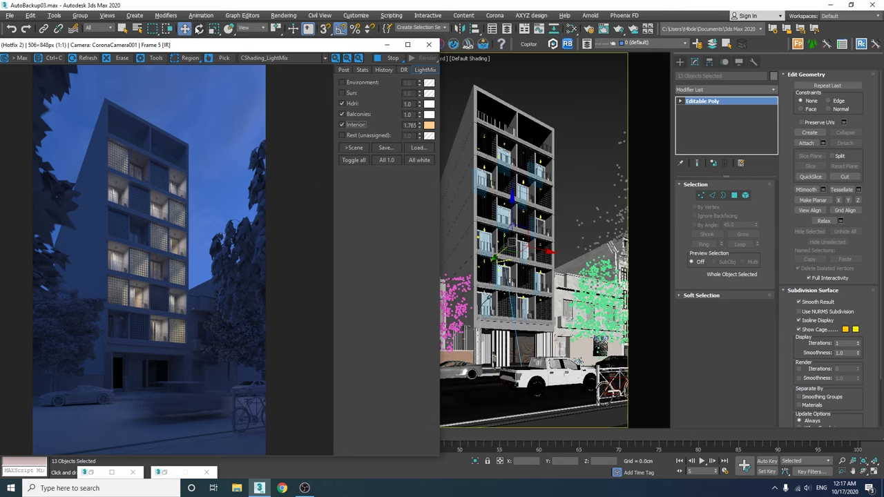
click(99, 28)
click(90, 62)
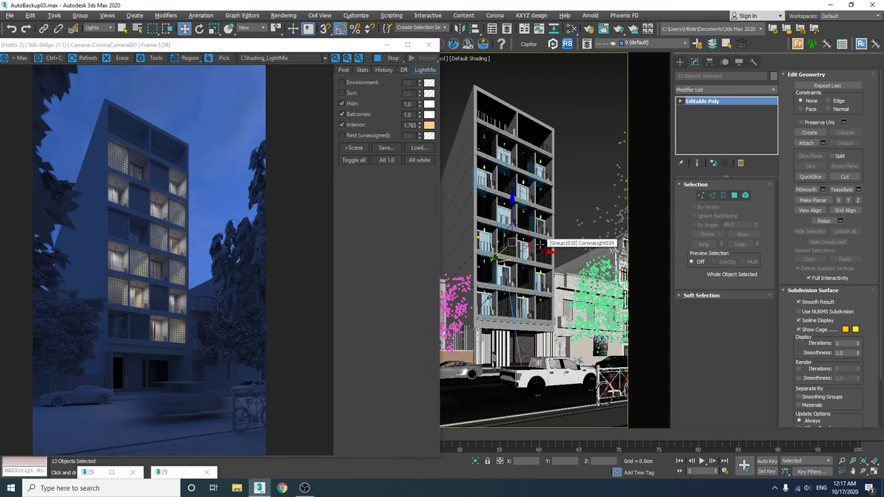
Select an interior light group and apply the current LightMix intensities and colours to the scene lights
click(540, 245)
click(576, 228)
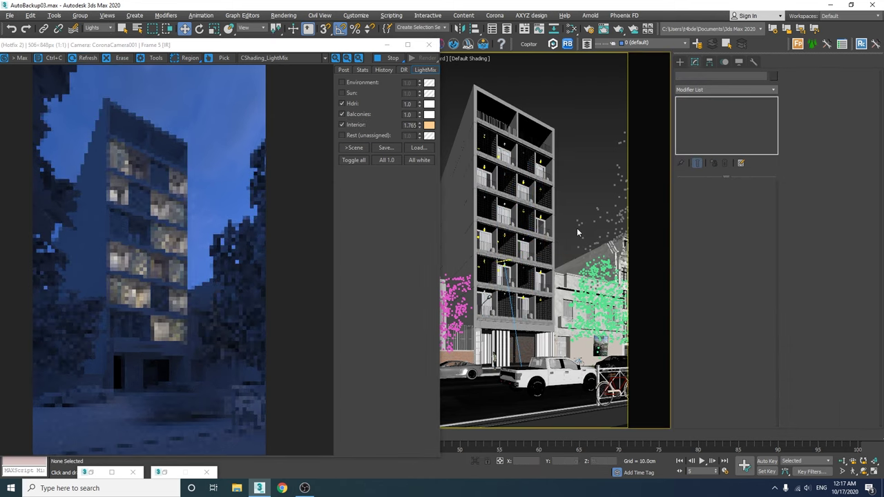
drag(264, 49, 365, 34)
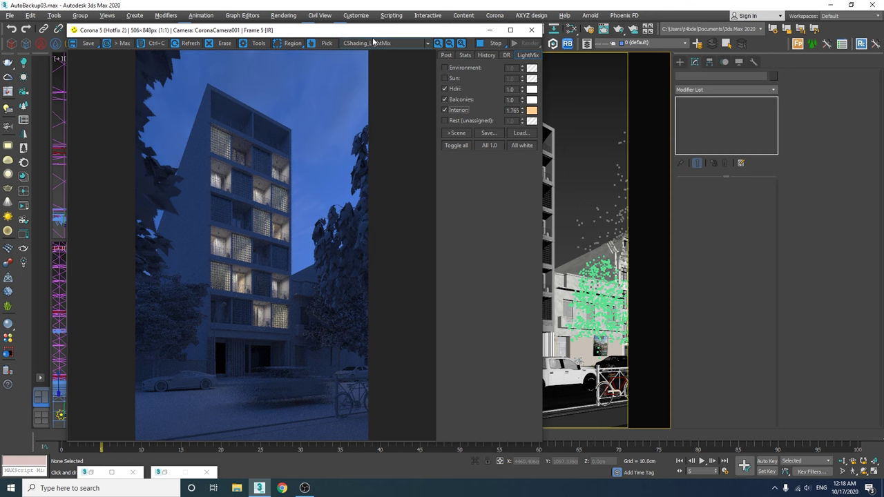
drag(373, 38, 293, 37)
click(532, 194)
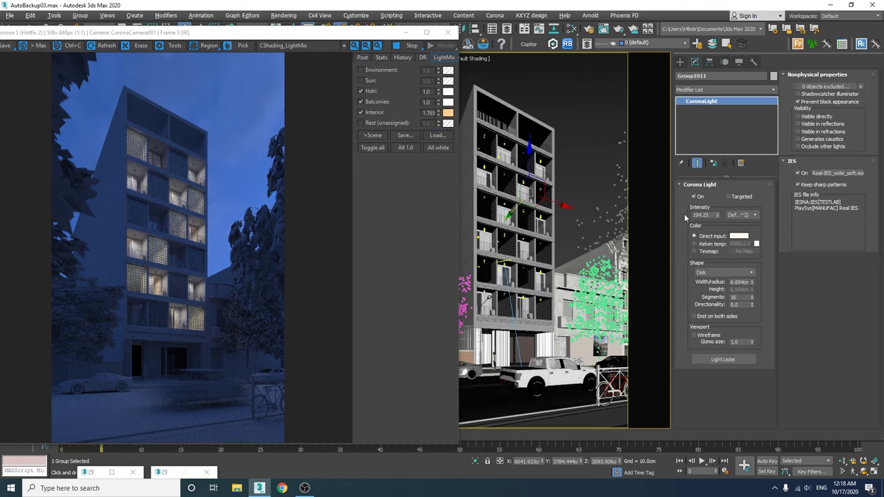
click(371, 136)
click(419, 269)
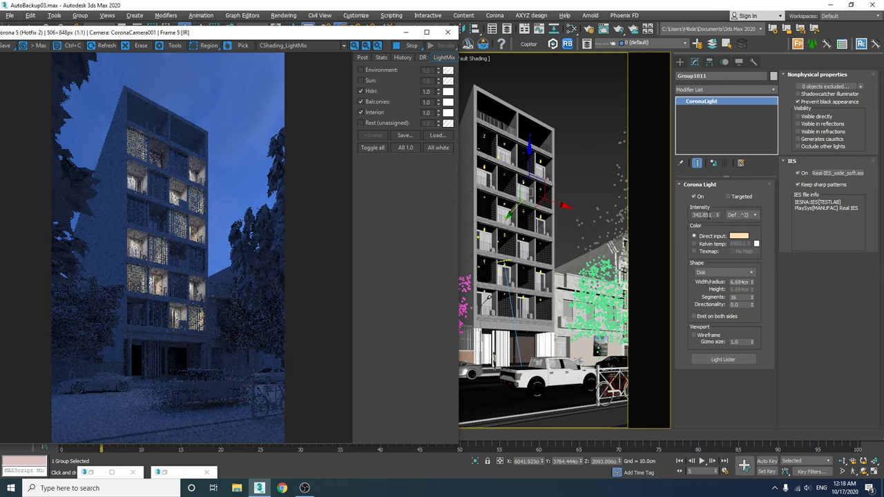
drag(714, 215, 671, 234)
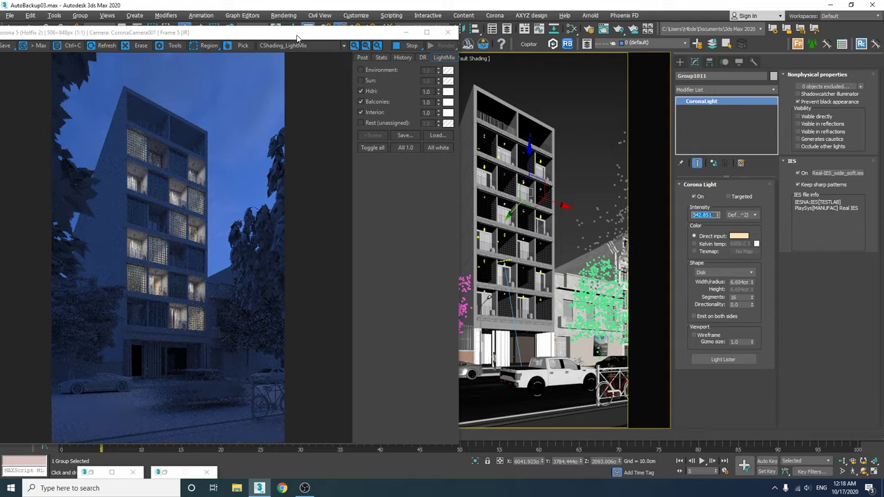
Draw a rectangular CoronaLight about 349 by 23 cm across one bay of the building's front in the Top view
drag(298, 34, 546, 47)
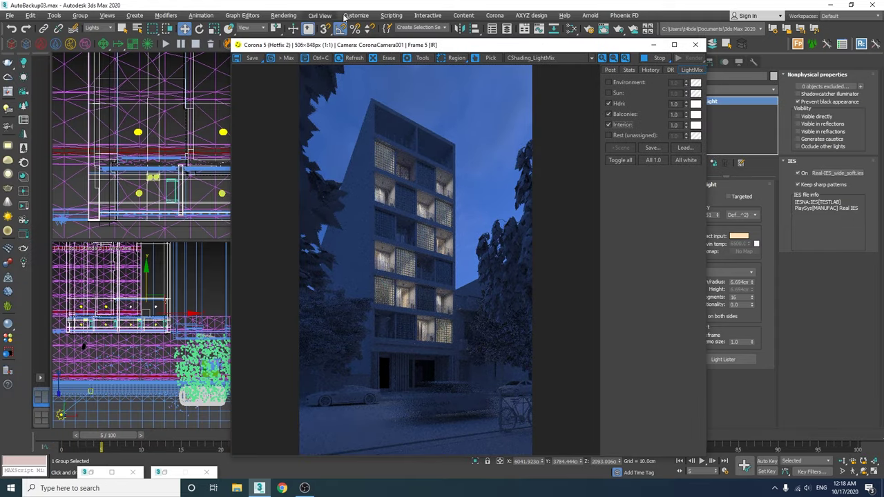
drag(364, 52, 502, 342)
scroll(217, 169, up, 5)
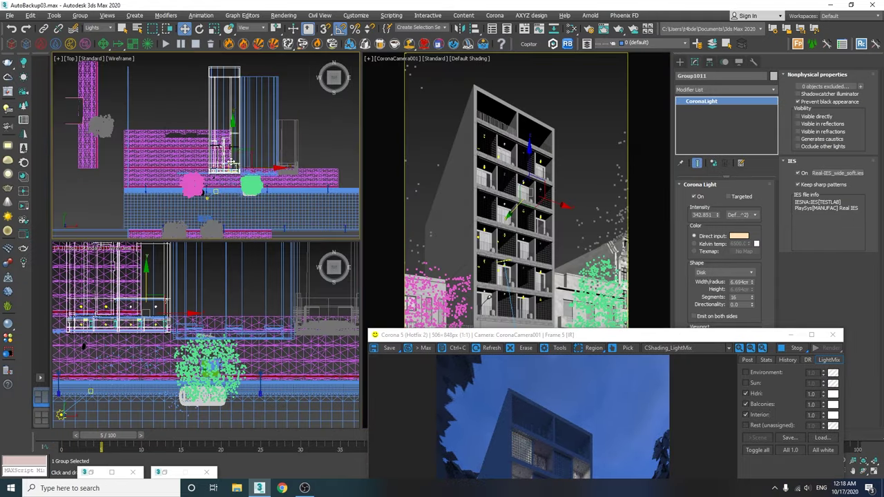
scroll(217, 170, up, 3)
click(679, 61)
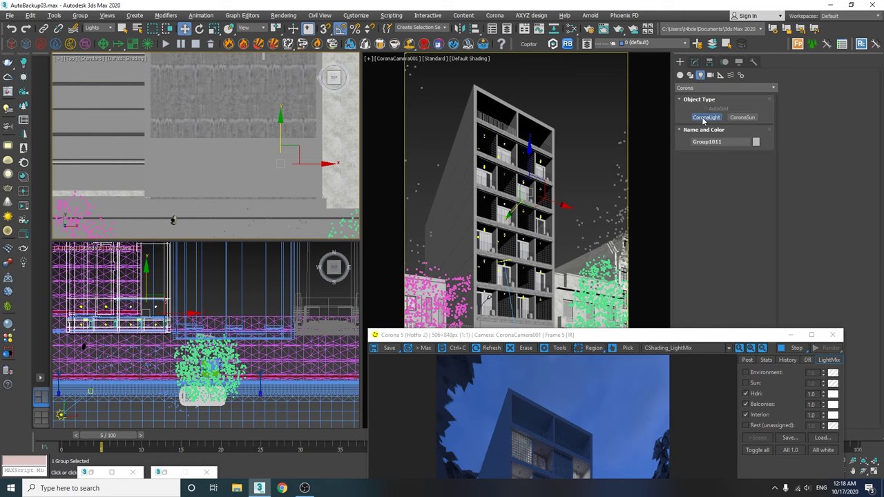
click(705, 117)
click(714, 245)
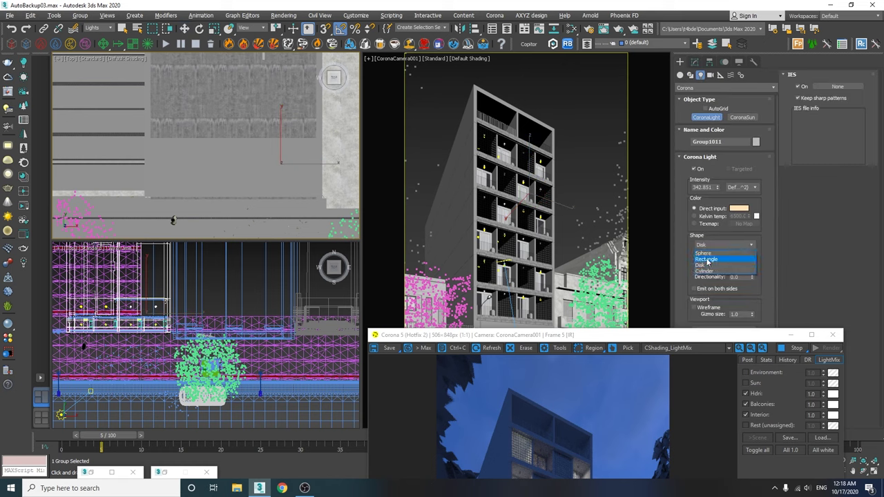
click(707, 260)
key(F3)
drag(302, 180, 248, 176)
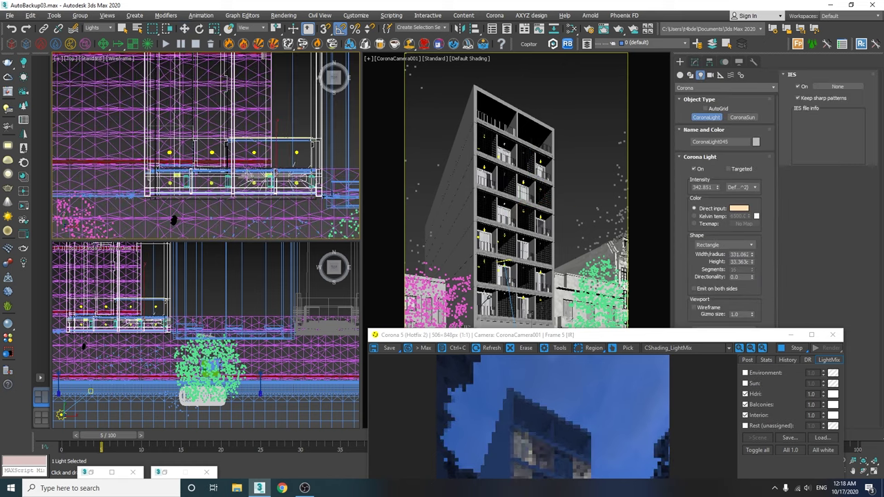
right_click(253, 176)
Raise the rectangular light to the top-floor terrace railing in the Front view
right_click(273, 284)
key(f)
scroll(290, 267, down, 7)
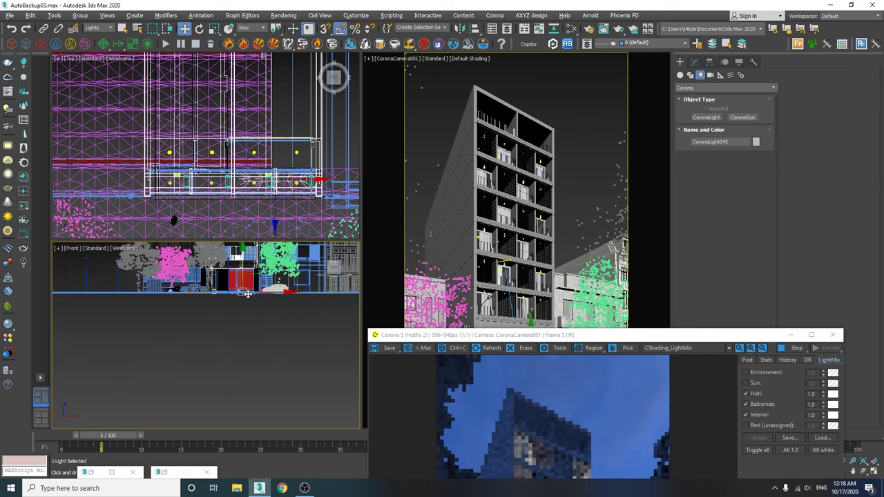
scroll(247, 293, up, 3)
scroll(261, 276, up, 5)
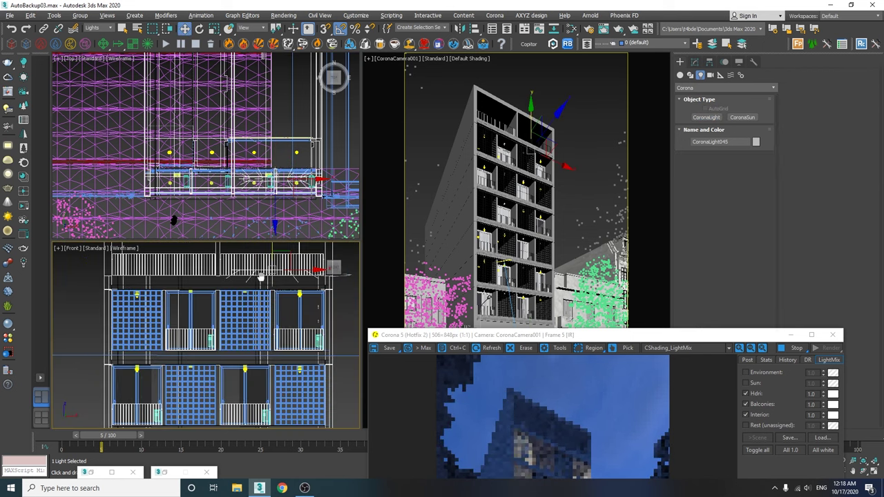
middle_drag(261, 277, 252, 356)
scroll(252, 356, up, 2)
Rotate the terrace light so it shines upward and lower it to the foot of the railing
key(e)
drag(266, 321, 264, 403)
key(w)
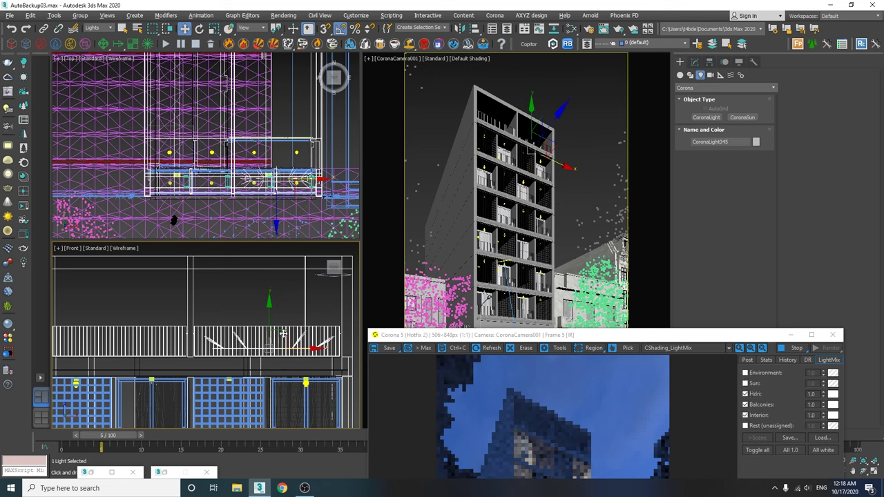
drag(269, 325, 268, 330)
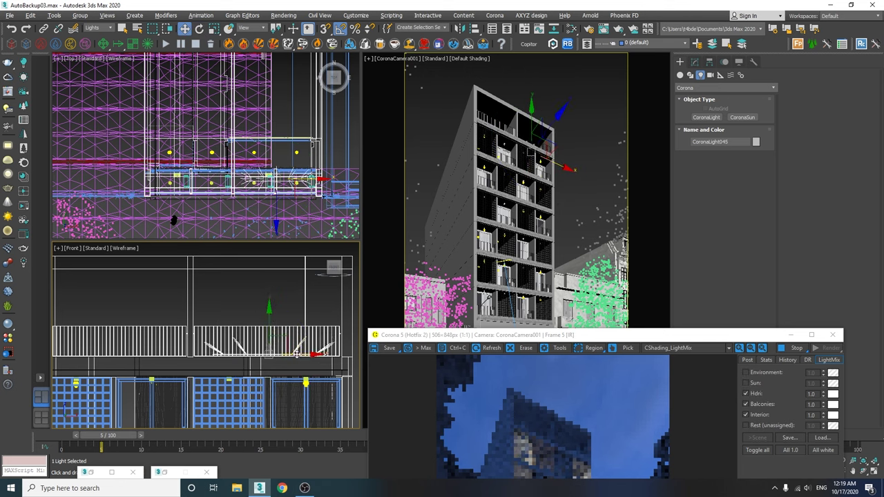
Clone the terrace light into the neighbouring bay and fine-tune its position along the railing
shift+drag(335, 355, 184, 357)
key(Return)
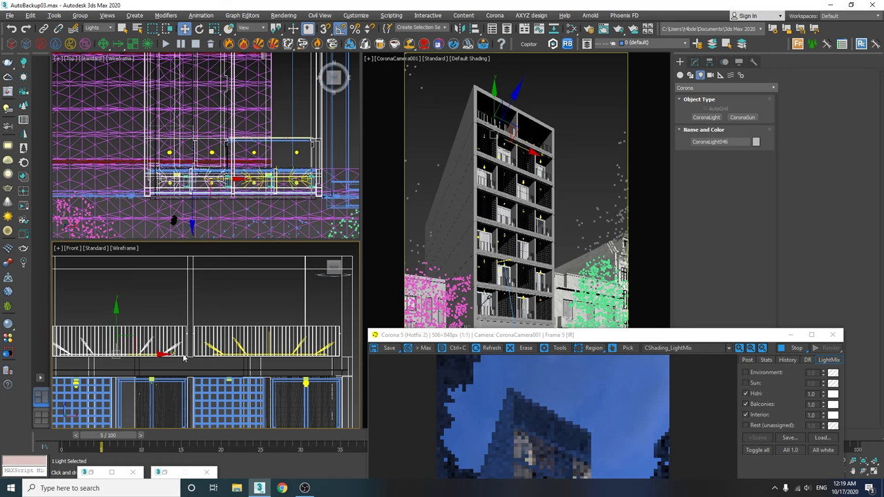
middle_drag(168, 353, 220, 334)
drag(200, 334, 196, 334)
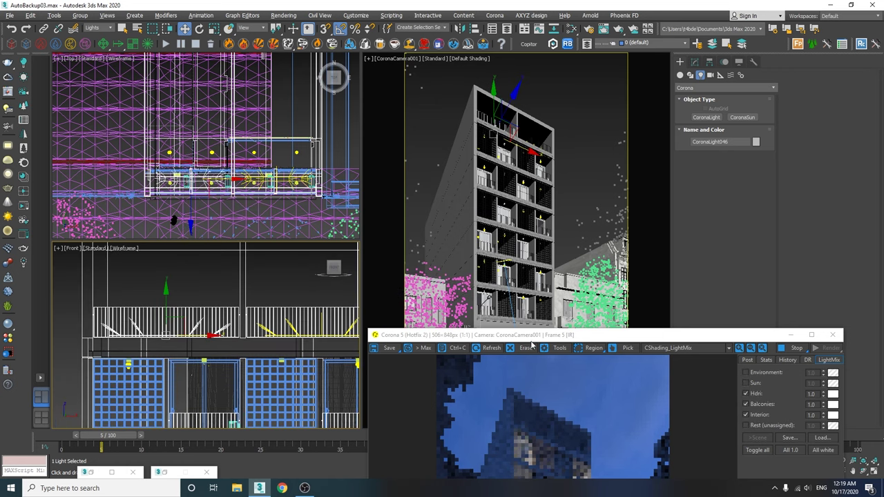
Enable Rest (unassigned) in LightMix and give the terrace light an intensity of 20 with Kelvin temperature colour
drag(531, 343, 343, 171)
click(558, 255)
click(695, 61)
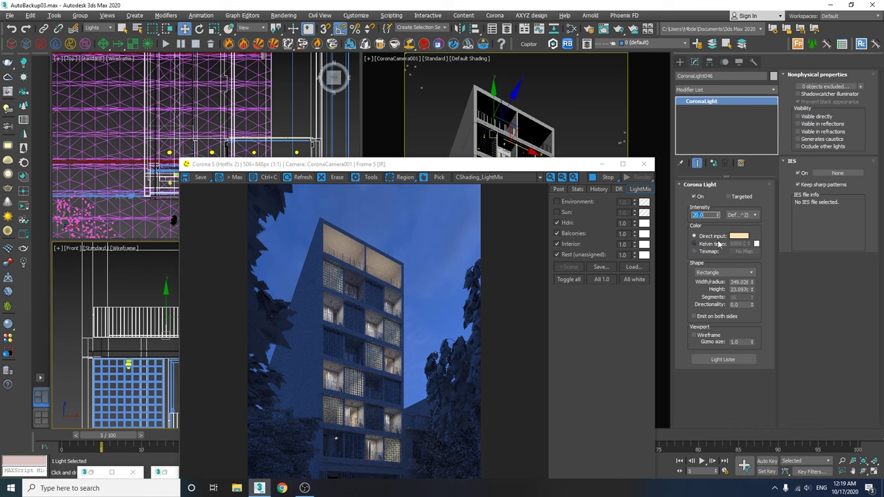
click(714, 247)
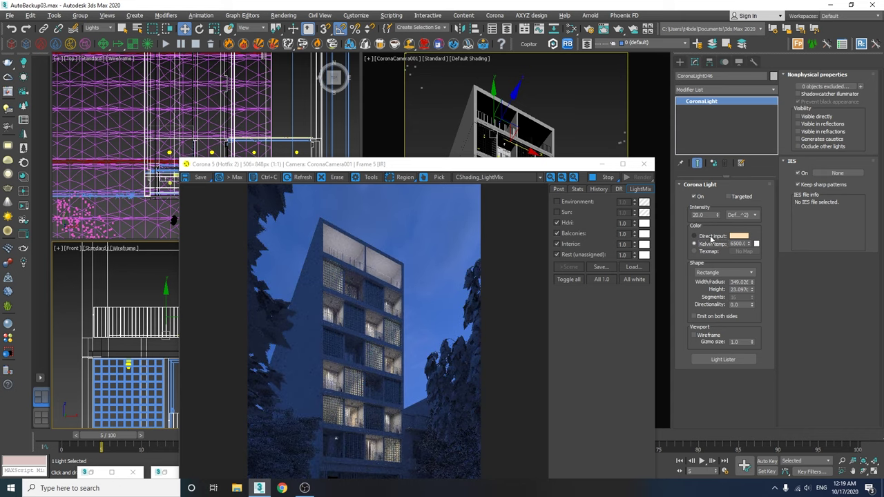
Clone the lowest-floor balcony light group down to the ground-floor entrance in the Front view
drag(574, 169, 701, 76)
drag(400, 78, 635, 167)
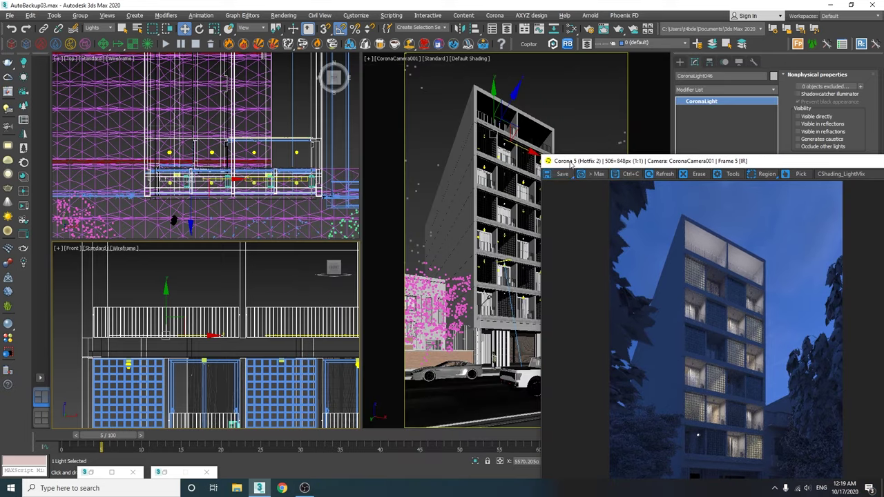
drag(570, 163, 629, 165)
click(529, 302)
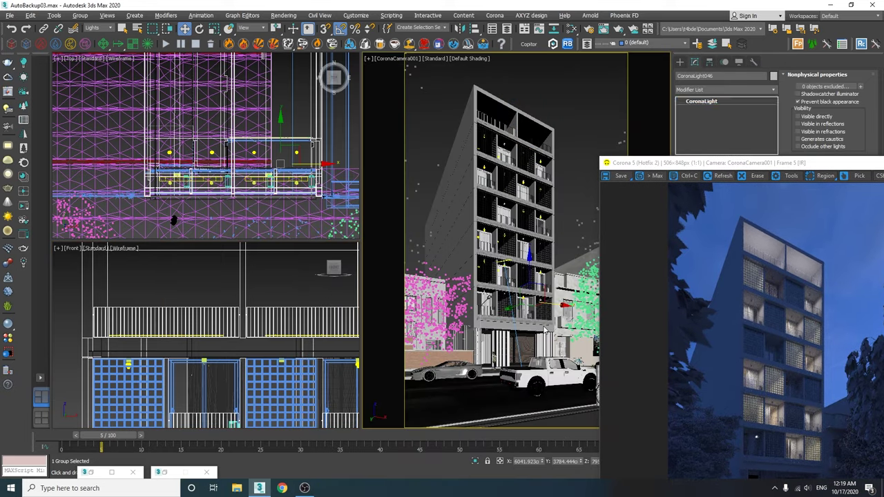
right_click(187, 152)
key(f)
scroll(263, 181, down, 9)
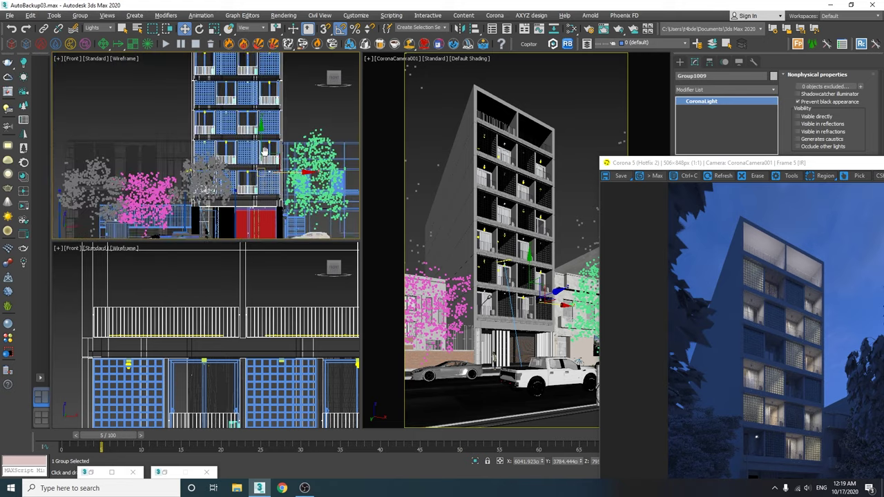
scroll(231, 220, up, 6)
mouse_move(272, 72)
shift+mouse_down()
mouse_move(273, 179)
mouse_move(286, 179)
shift+mouse_up()
key(Return)
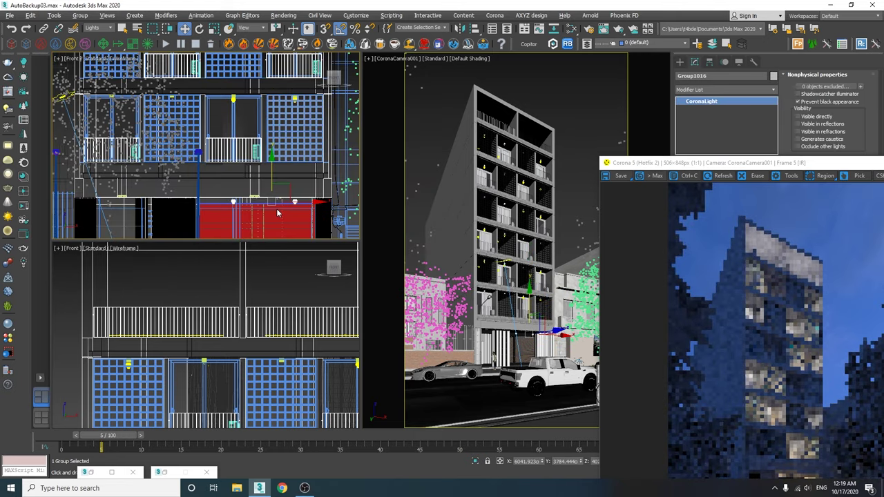
Move the cloned light group inside the ground-floor entrance, working in a maximized shaded Perspective view
key(p)
mouse_move(282, 225)
alt+middle_down()
mouse_move(281, 167)
mouse_move(242, 210)
alt+middle_up()
scroll(279, 166, down, 3)
key(F3)
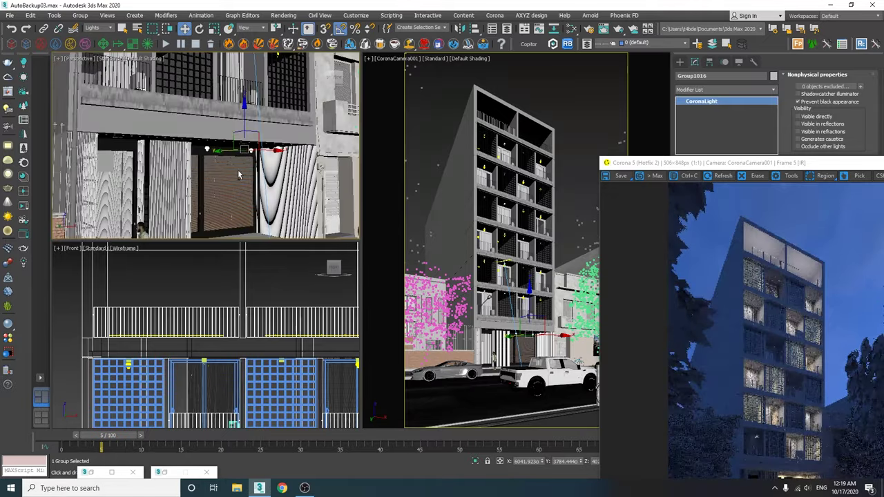
key(alt+w)
scroll(360, 211, down, 4)
alt+middle_drag(360, 211, 339, 209)
scroll(339, 210, down, 3)
alt+middle_drag(399, 227, 407, 208)
drag(389, 244, 326, 301)
alt+middle_drag(326, 301, 376, 304)
drag(373, 289, 365, 291)
Open the entrance light group and clone its light sideways along the lobby
click(80, 15)
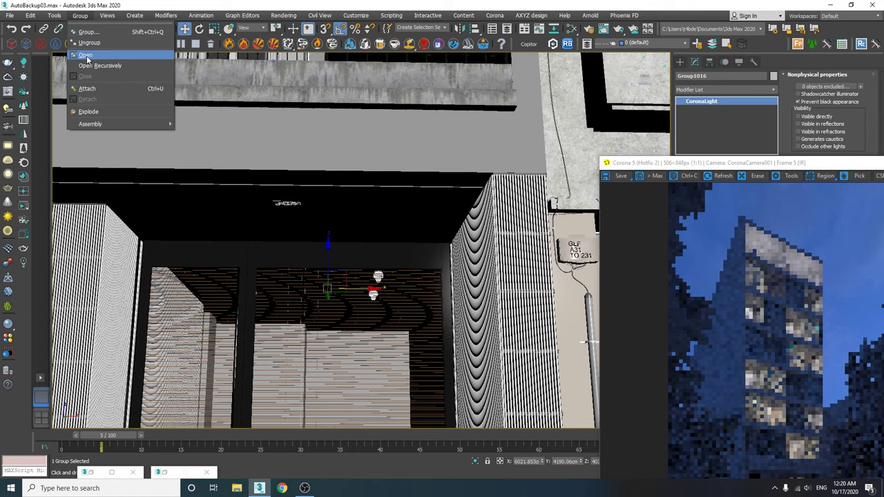
click(85, 57)
click(378, 276)
click(378, 277)
shift+drag(405, 274, 269, 274)
key(Return)
Check the cloned lobby light close up and examine the ground-floor entrance in the interactive render
key(f)
key(z)
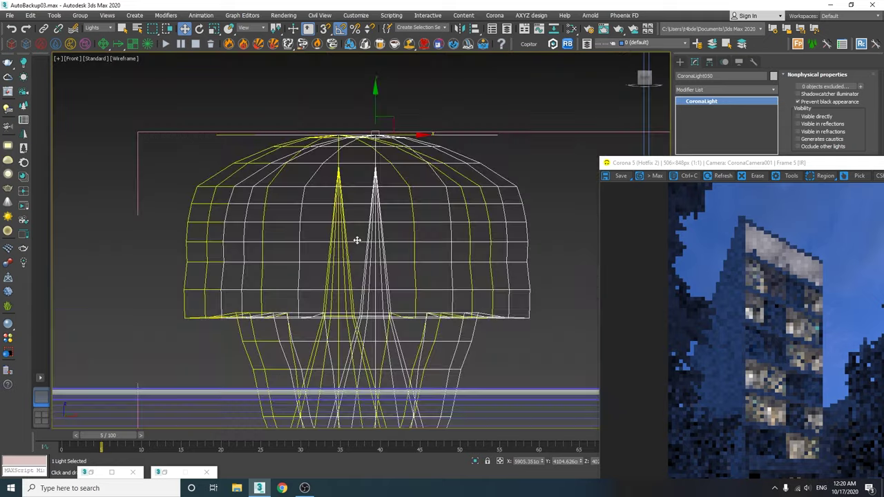
scroll(355, 241, down, 3)
key(p)
mouse_move(377, 199)
middle_down()
mouse_move(486, 148)
mouse_move(553, 159)
middle_up()
drag(680, 165, 373, 33)
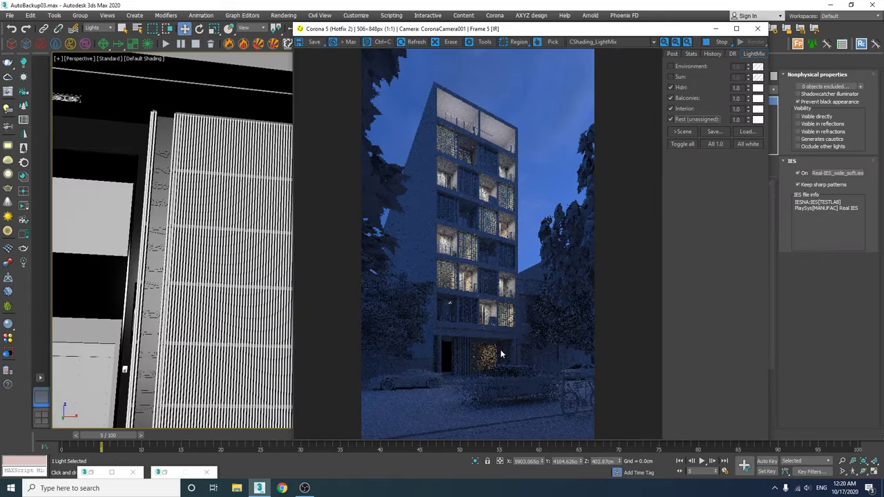
scroll(475, 358, up, 4)
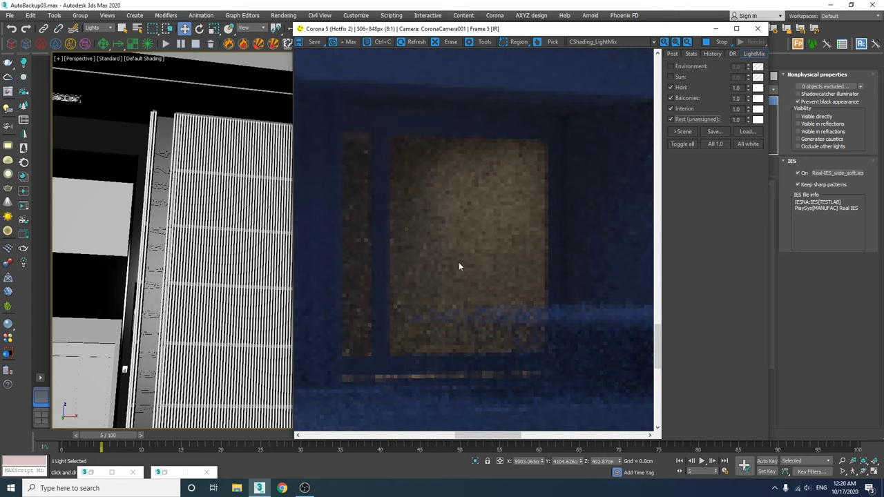
scroll(459, 266, down, 3)
Minimize the render window and clone the two selected lobby lights as instances over to the side entrance
drag(360, 29, 573, 106)
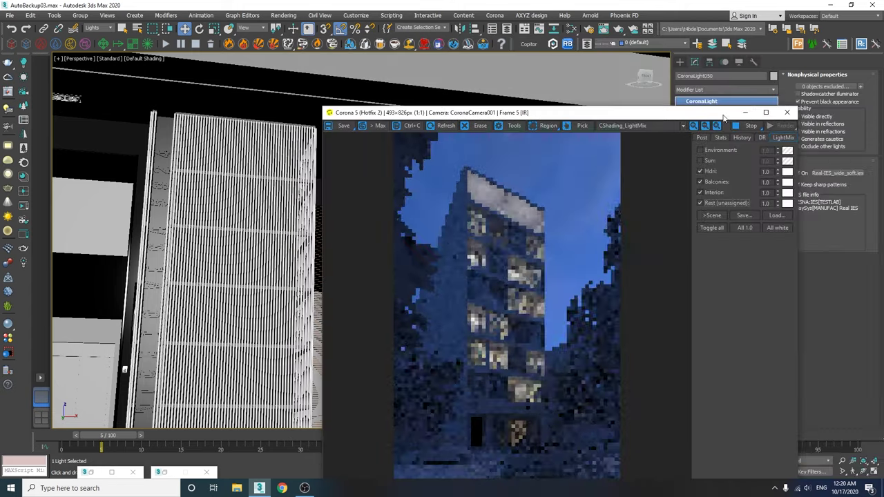
click(725, 112)
middle_drag(346, 266, 417, 258)
mouse_move(436, 221)
shift+mouse_down()
mouse_move(465, 237)
mouse_move(173, 220)
mouse_move(164, 234)
shift+mouse_up()
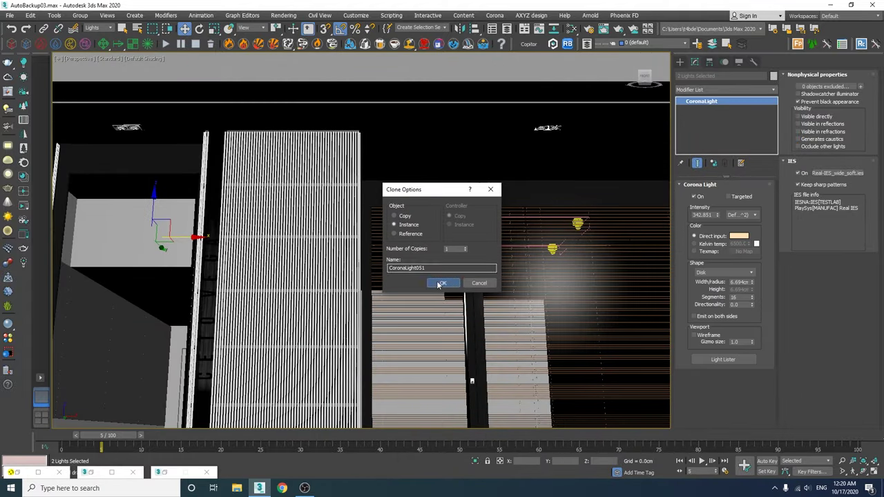
click(437, 284)
Move the two instanced lights into place beneath the side entrance's ceiling and restore the earlier view
scroll(166, 241, up, 3)
alt+middle_drag(165, 242, 227, 169)
mouse_move(245, 130)
mouse_down()
mouse_move(251, 189)
mouse_move(237, 264)
mouse_move(335, 284)
mouse_up()
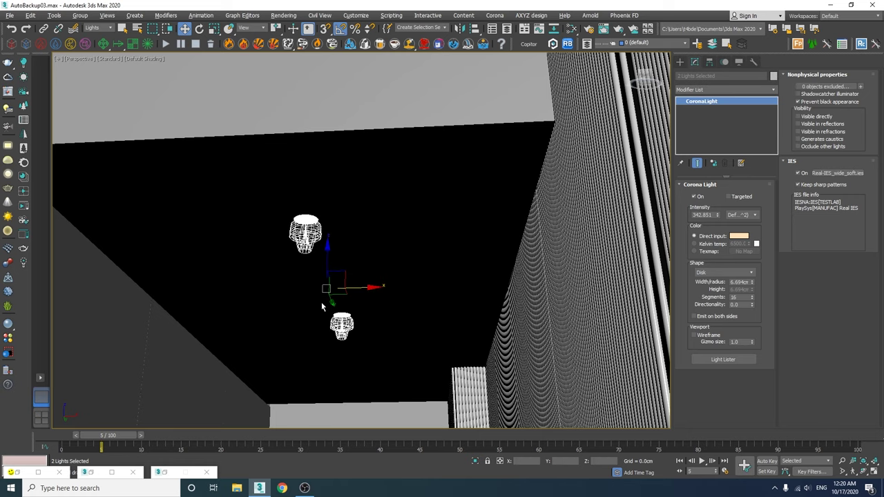
key(shift+z)
key(shift+z)
key(shift+z)
key(shift+z)
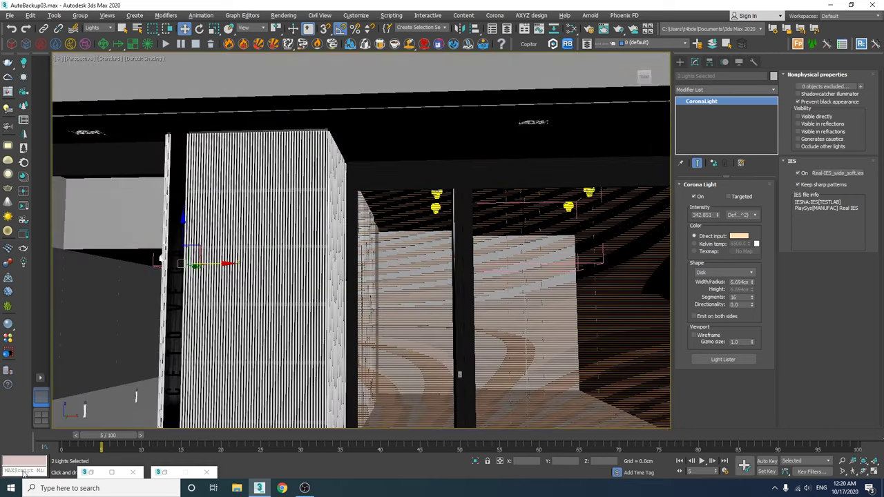
Restore the render window beside the side entrance view and set the selection filter to All
click(165, 473)
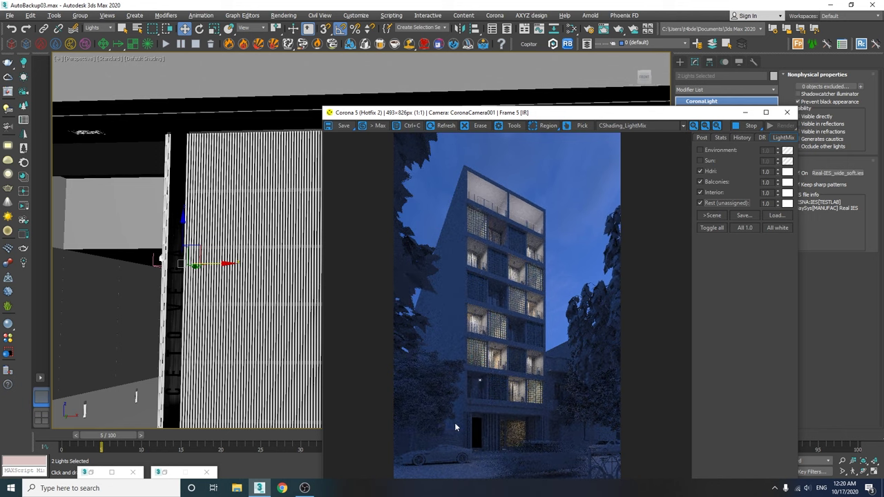
drag(401, 112, 507, 108)
middle_drag(215, 295, 211, 318)
click(110, 28)
click(102, 37)
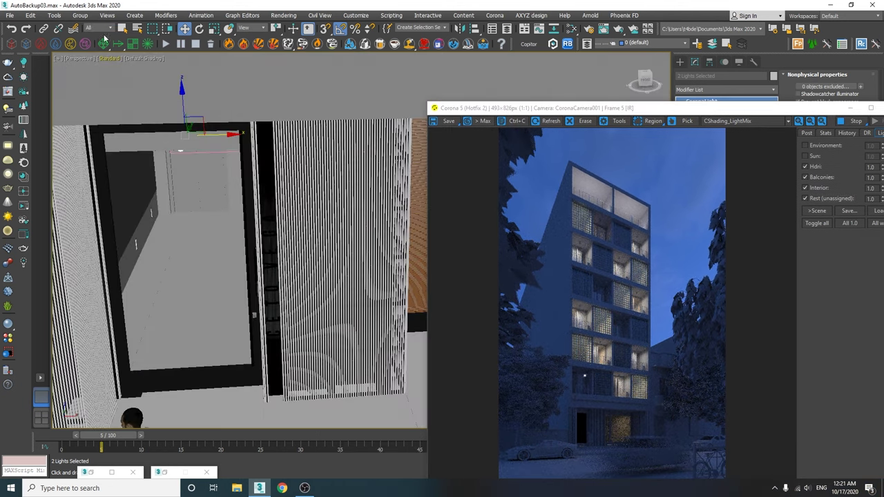
Open the Slate Material Editor and pick the material from the side entrance's glazed door
key(m)
drag(152, 116, 644, 85)
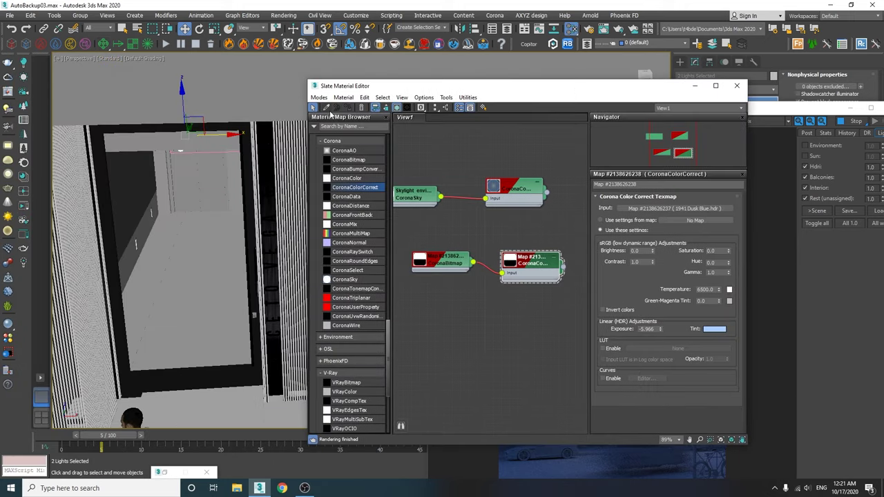
click(327, 109)
click(199, 236)
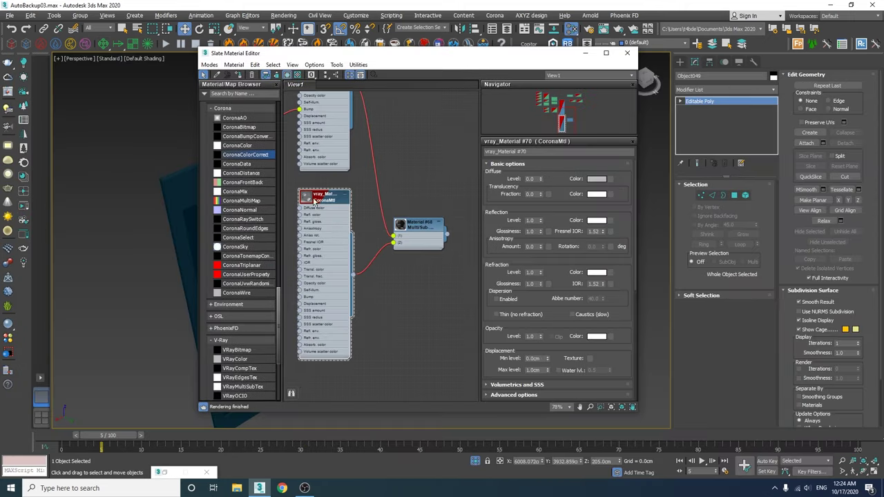
Enlarge the preview of vray_Material #70, reposition its node, and return from the isolated object to the full scene
double_click(314, 201)
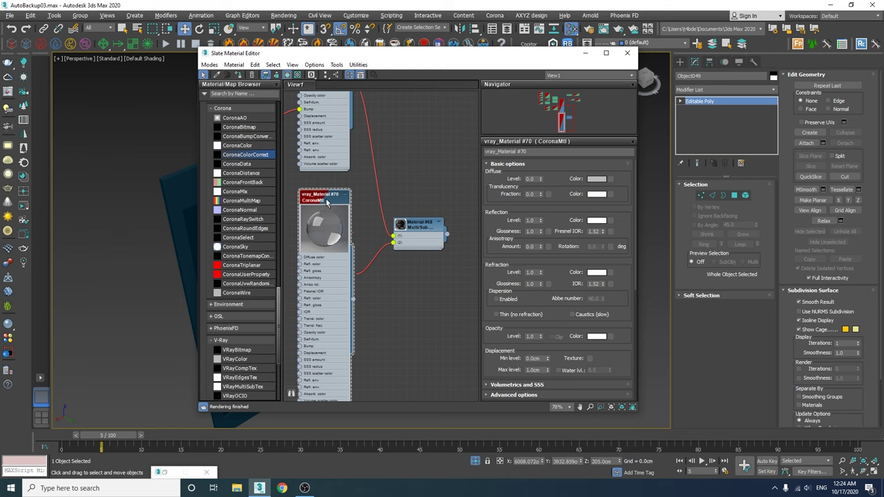
mouse_move(326, 199)
mouse_down()
mouse_move(313, 260)
mouse_move(312, 191)
mouse_up()
drag(390, 250, 393, 243)
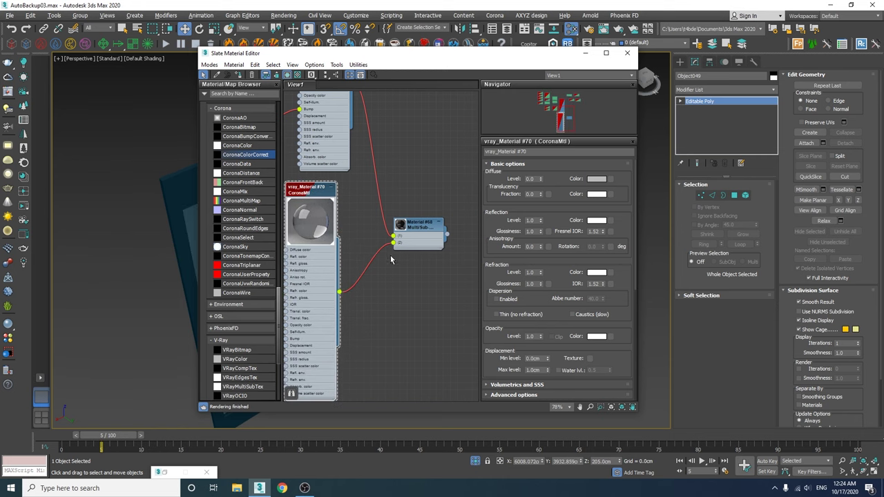
click(585, 53)
click(475, 461)
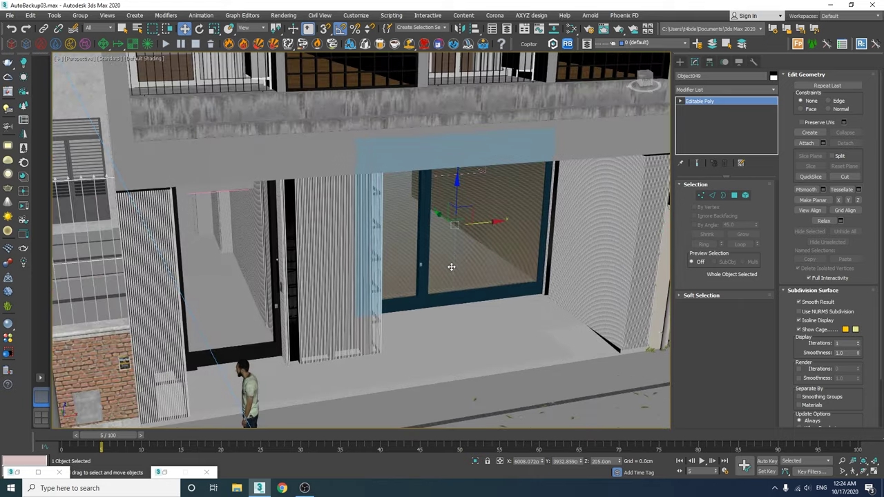
Select the recessed double spotlight in the ceiling outside the glazed storefront and frame it from above
alt+middle_drag(435, 268, 418, 262)
scroll(433, 115, up, 5)
alt+middle_drag(442, 119, 428, 76)
click(428, 72)
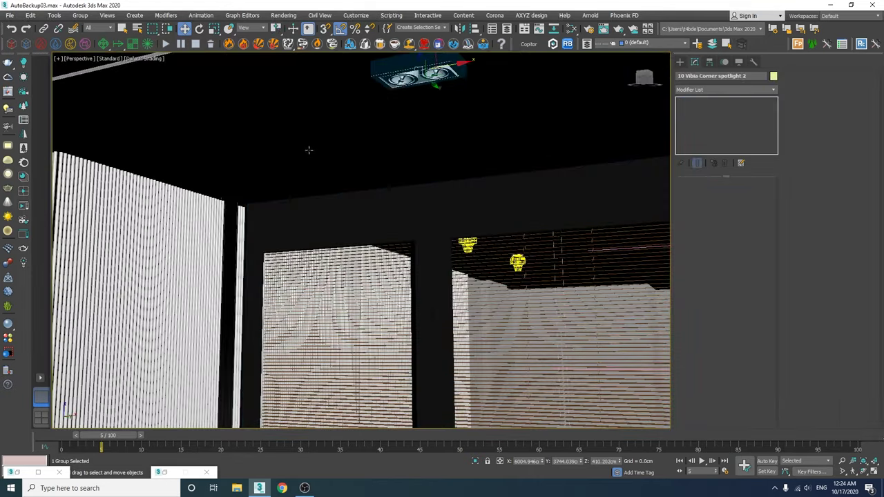
alt+middle_drag(308, 150, 333, 193)
key(t)
key(z)
scroll(416, 238, down, 3)
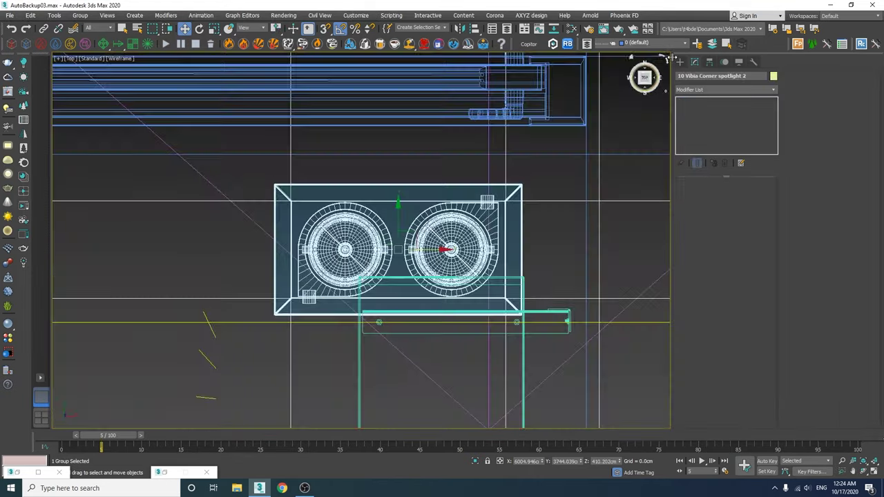
Draw a rectangular CoronaLight about 31 x 13 cm over the double spotlight
click(680, 62)
click(706, 116)
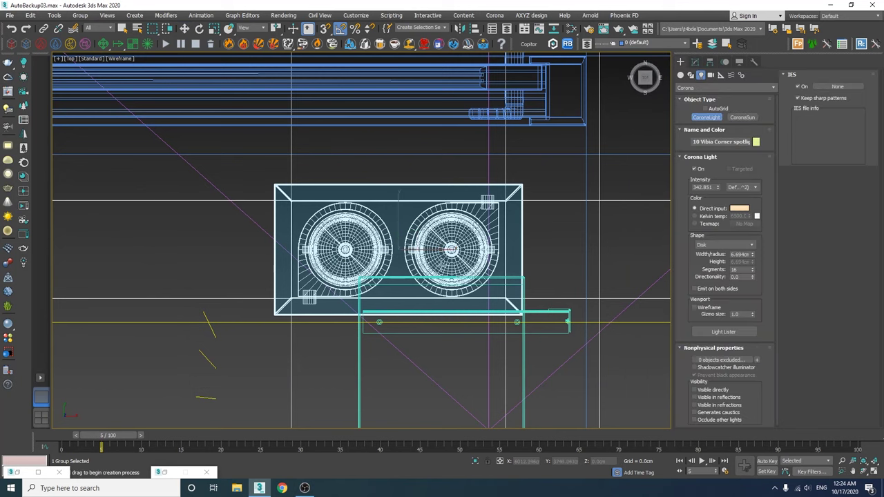
click(713, 246)
click(712, 254)
drag(499, 200, 292, 293)
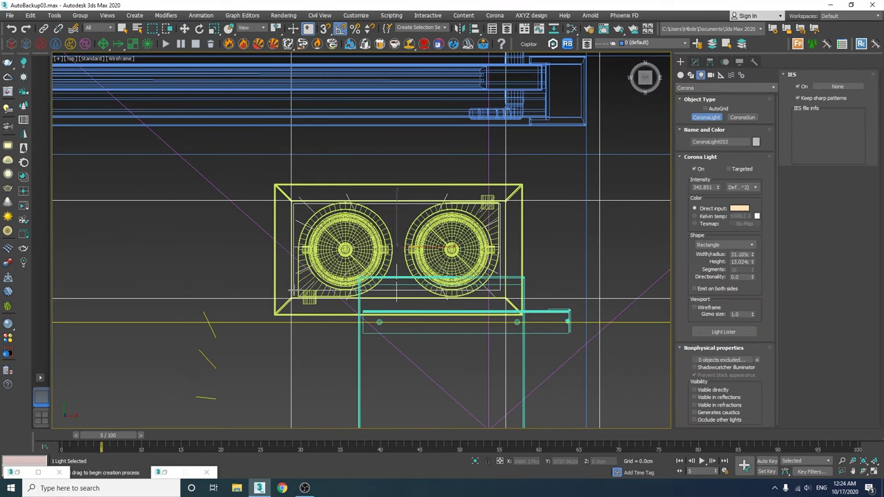
Raise the new light in the front view until it sits just below the ceiling spotlight, at a height of about 407.8 cm
key(w)
key(f)
scroll(408, 276, down, 8)
drag(409, 260, 413, 160)
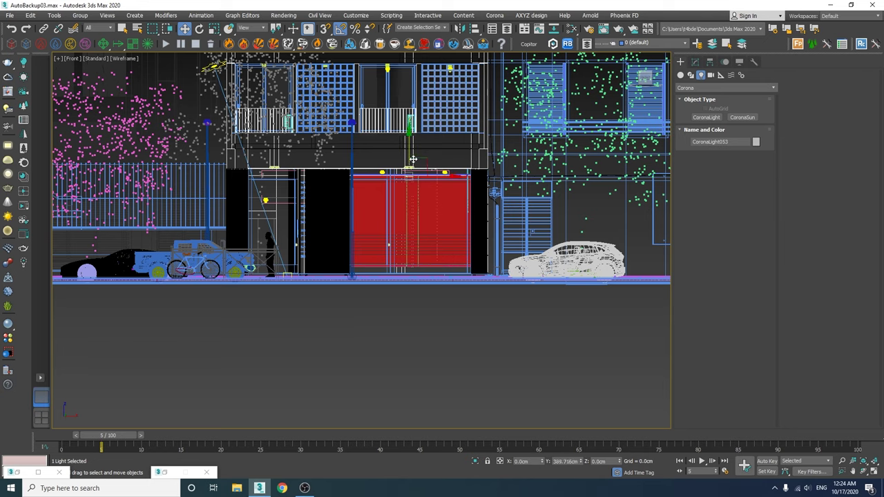
scroll(410, 177, up, 12)
scroll(413, 228, down, 5)
drag(410, 200, 411, 158)
scroll(451, 268, down, 6)
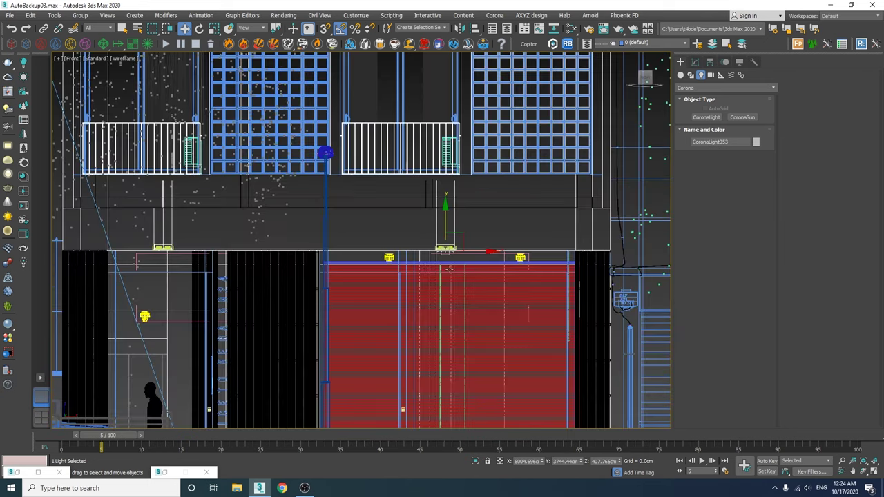
Copy the rectangular light along X to beneath the other double spotlight, above the narrow entrance door
middle_drag(450, 268, 502, 250)
mouse_move(576, 235)
shift+mouse_down()
mouse_move(294, 236)
mouse_move(280, 219)
shift+mouse_up()
key(Return)
scroll(256, 237, up, 6)
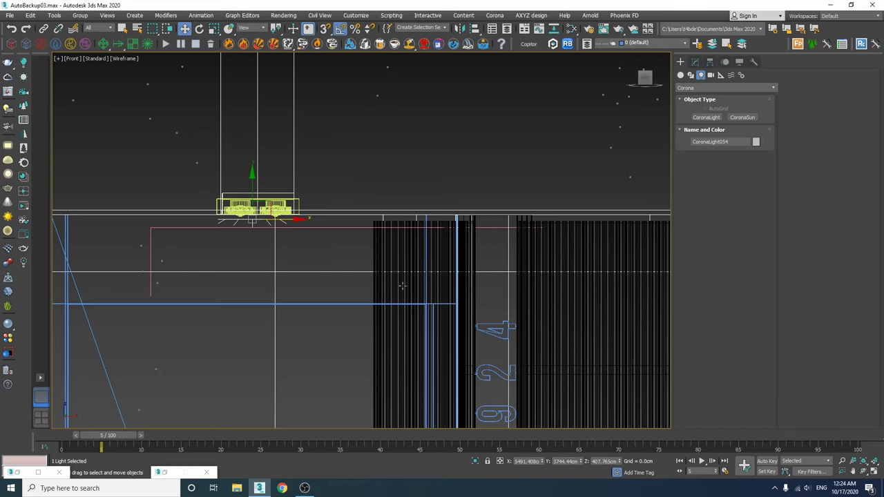
scroll(402, 287, down, 6)
middle_drag(442, 304, 415, 299)
key(p)
key(z)
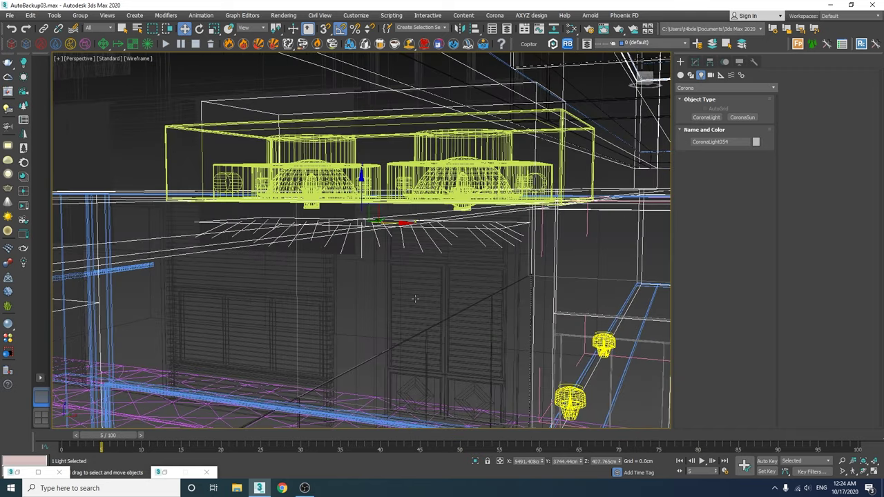
Show the CoronaCamera002 view and set the render output size to the HDTV (video) preset
key(alt+w)
key(c)
click(442, 187)
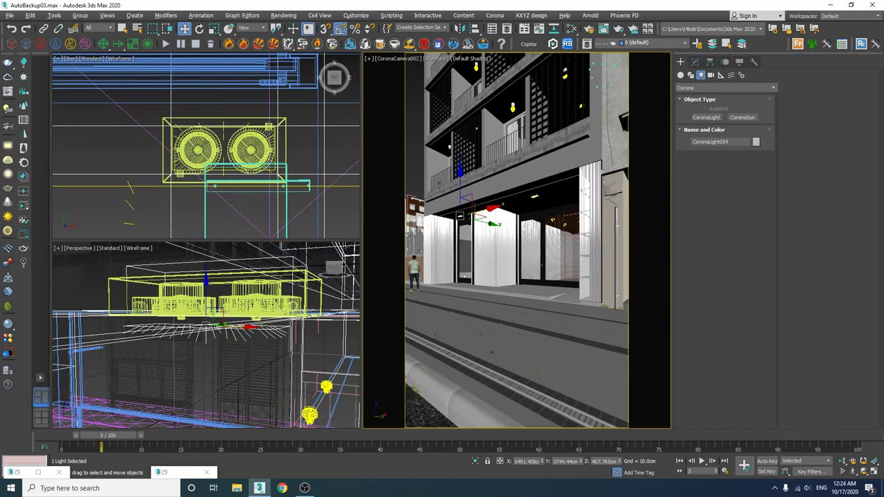
key(F10)
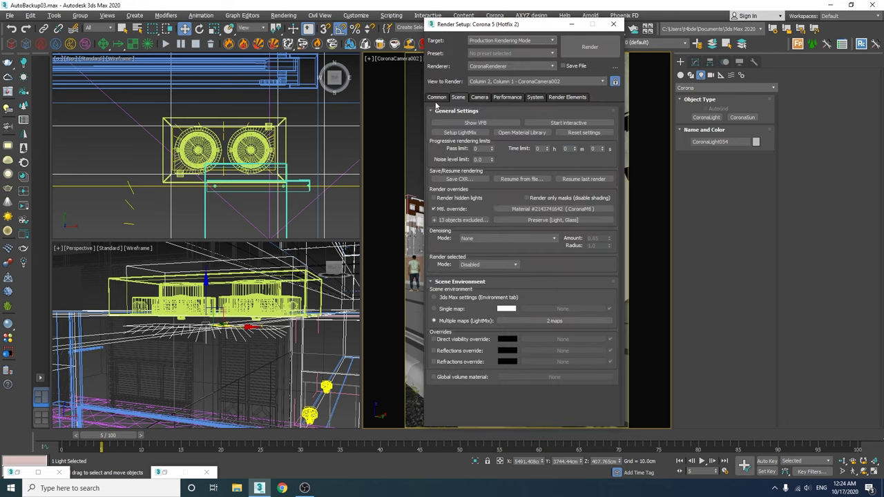
click(437, 98)
click(476, 215)
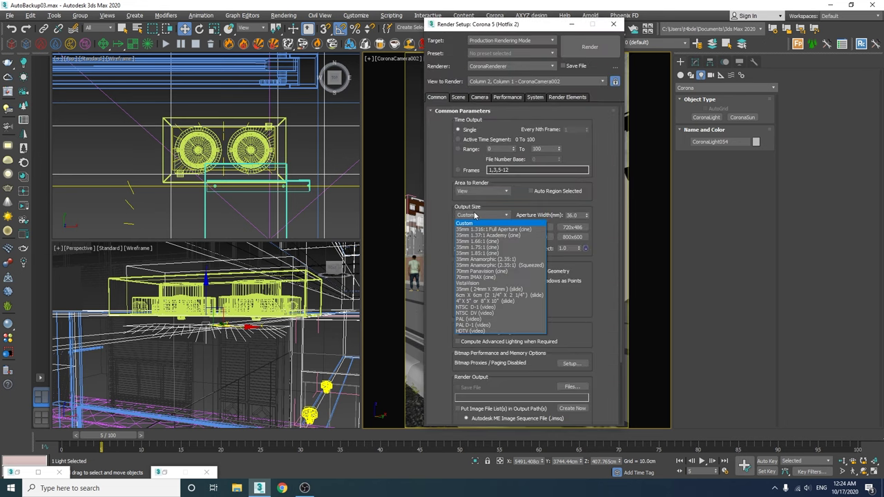
click(497, 326)
click(613, 24)
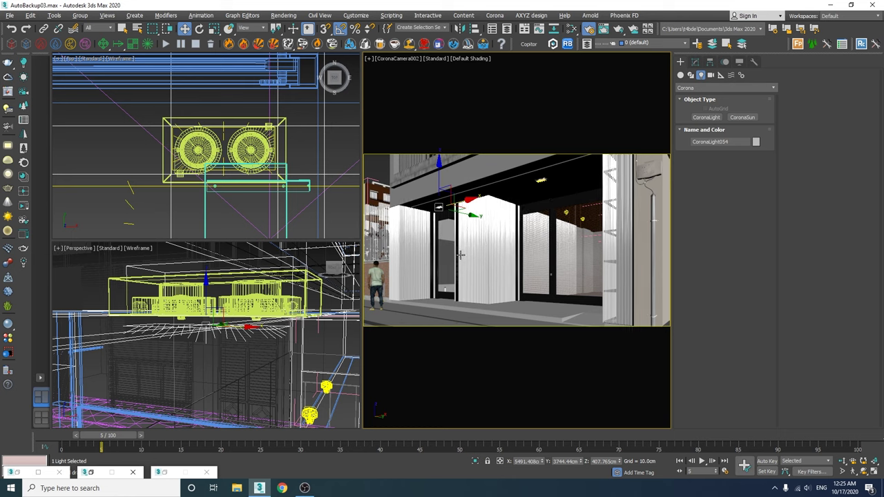
Show only the lights and select the two rectangular rooftop lights in the front view
right_click(263, 311)
key(f)
scroll(263, 310, down, 12)
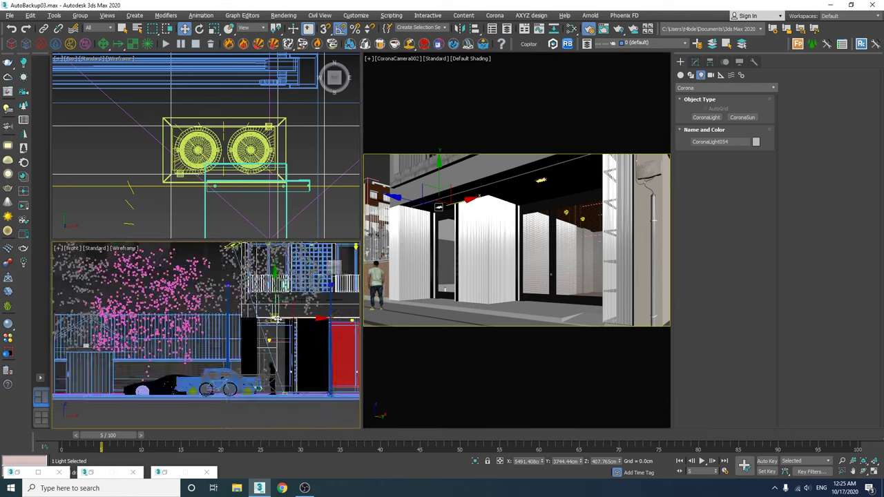
scroll(298, 358, up, 6)
drag(142, 328, 142, 325)
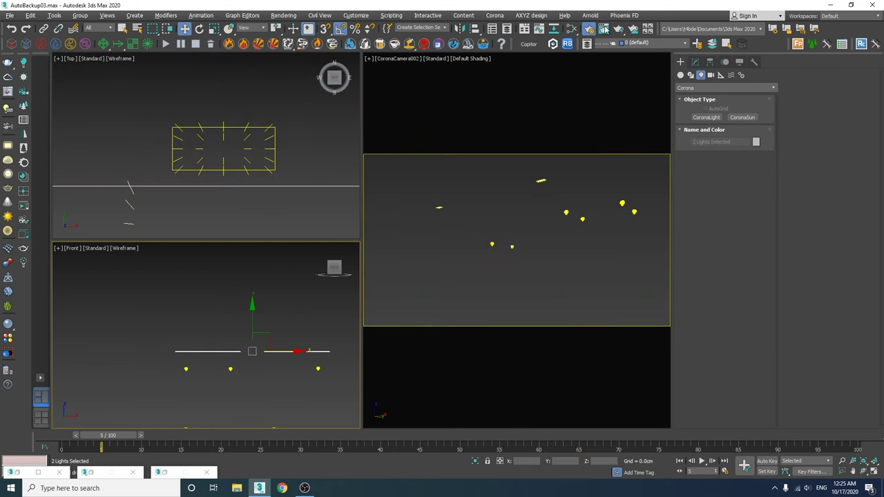
Add a CShading_LightSelect render element named Rooftop for the selected rooftop lights
click(588, 32)
click(536, 97)
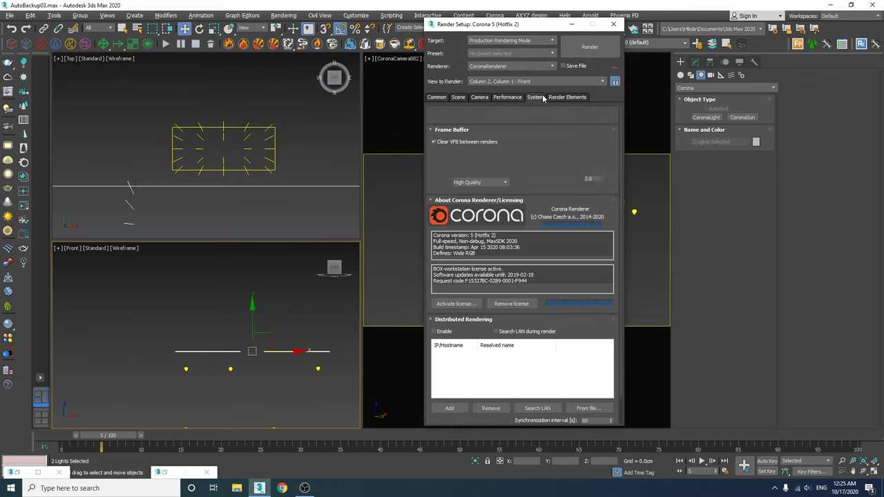
click(567, 97)
click(465, 133)
drag(598, 232, 600, 270)
double_click(486, 264)
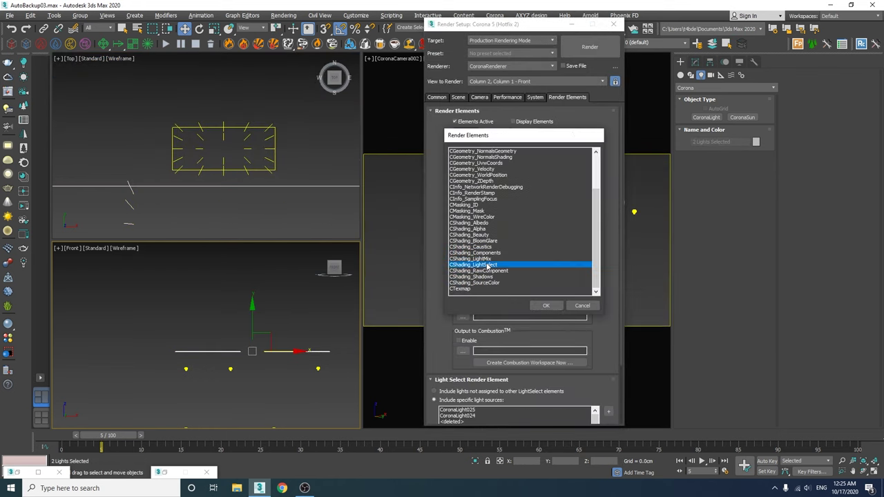
drag(526, 304, 419, 303)
text(Rooftop)
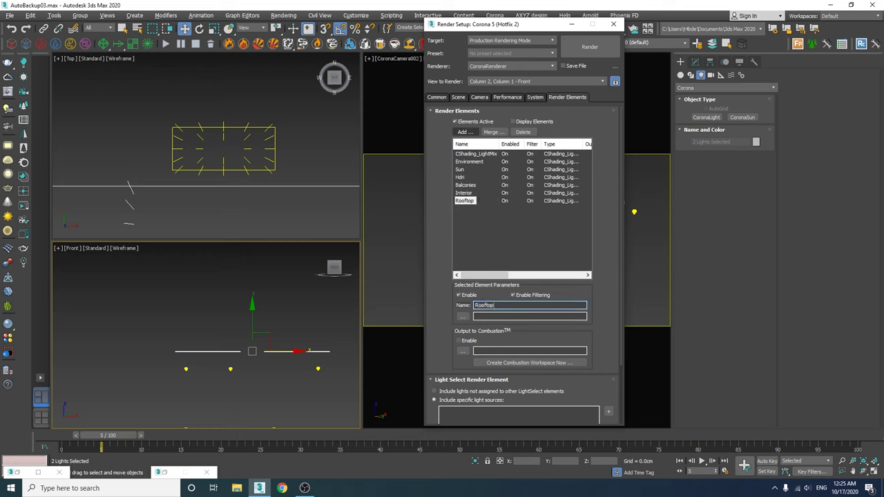
Select the small round spotlights on the ground floor together in the front view
scroll(225, 305, down, 5)
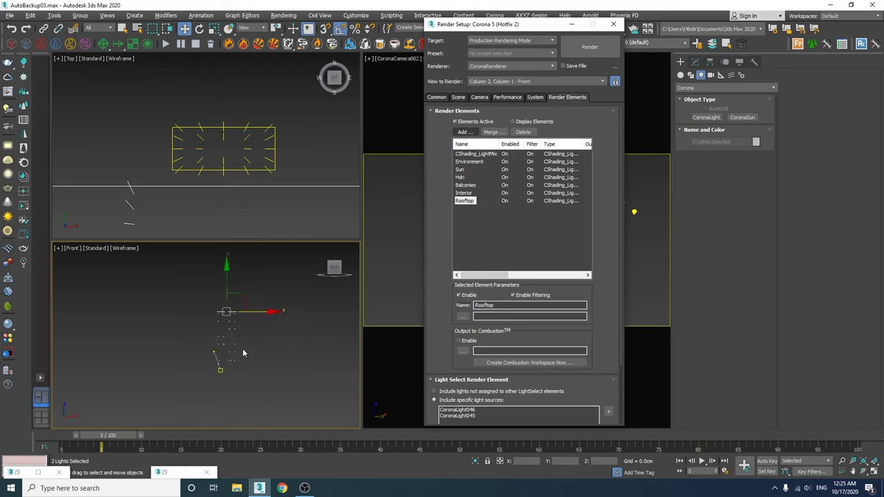
scroll(226, 357, up, 5)
click(311, 329)
ctrl+click(266, 330)
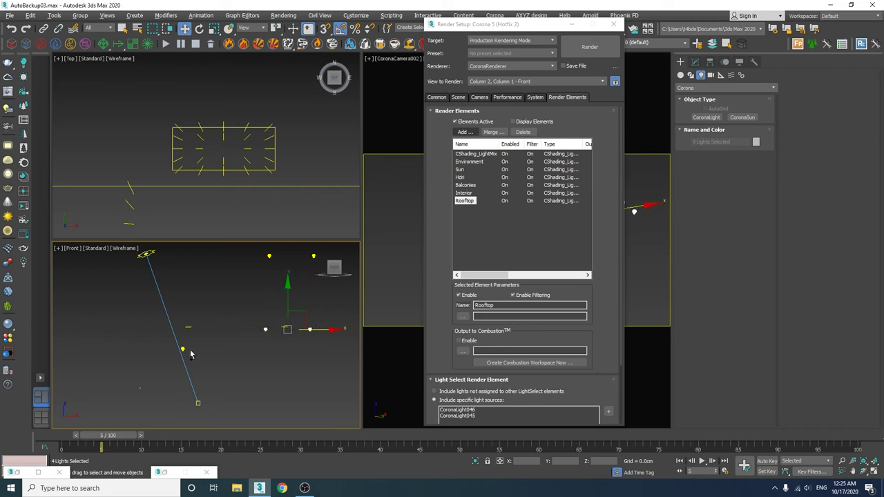
ctrl+click(183, 350)
Add another CShading_LightSelect render element and name it Ground floor
click(464, 132)
drag(594, 230, 593, 262)
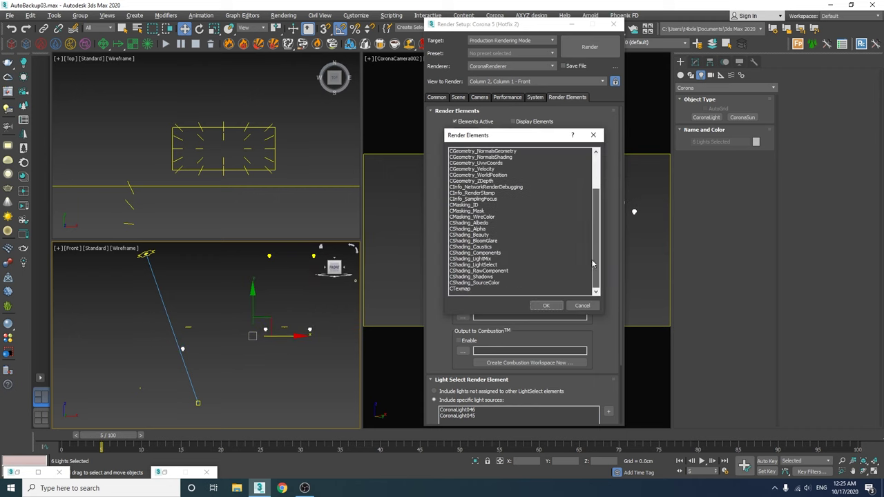
double_click(488, 267)
drag(544, 305, 424, 305)
text(Ground floor)
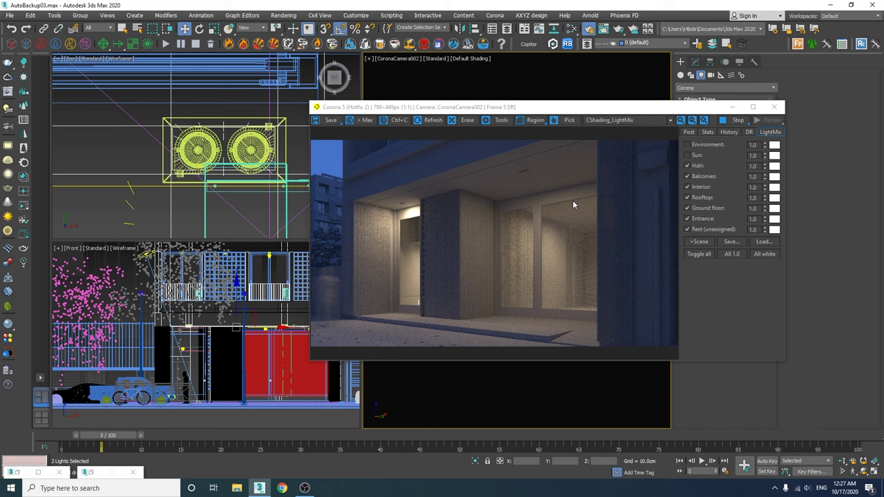
Disable all LightMix layers except Hdri and Entrance in the interactive render
click(692, 254)
click(693, 254)
click(687, 166)
click(687, 218)
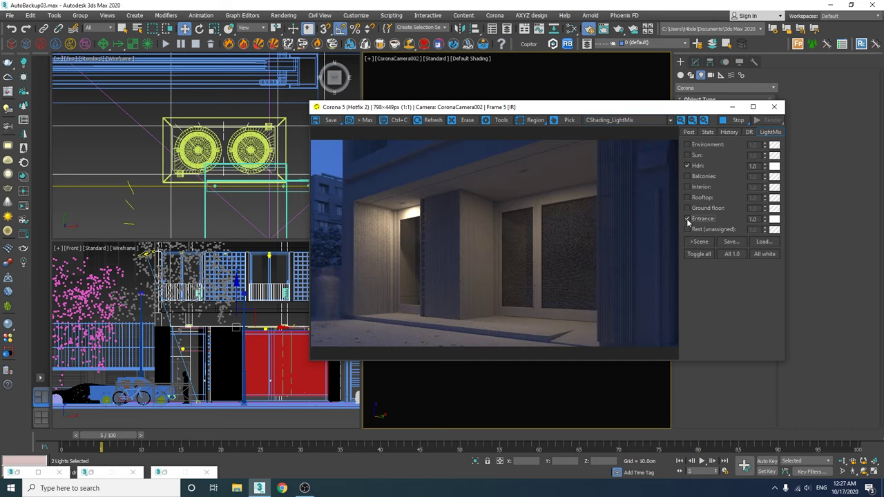
Restrict selection to lights and open the parameters of the rectangular light above the narrow entrance door
drag(410, 109, 223, 261)
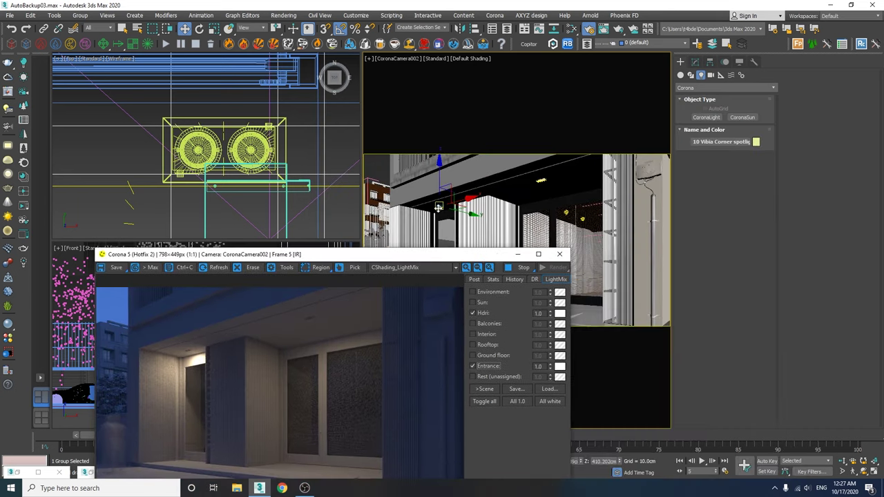
click(100, 28)
click(97, 60)
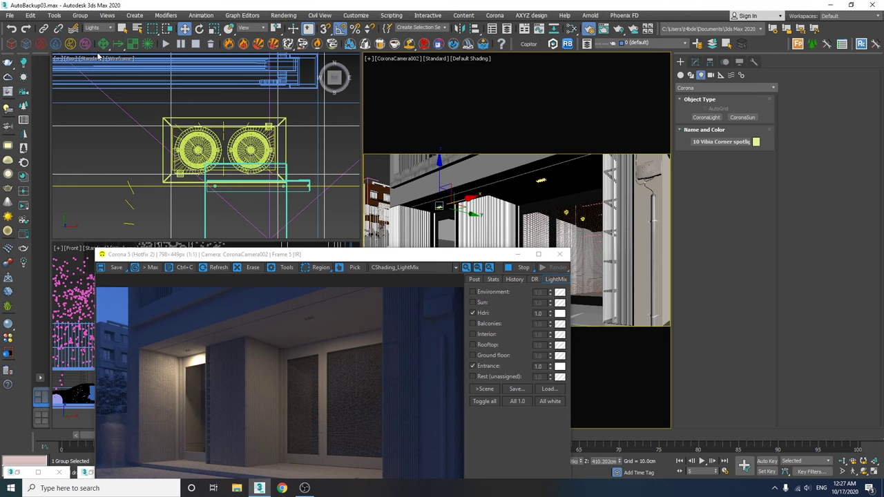
click(440, 207)
drag(436, 257, 461, 237)
click(694, 61)
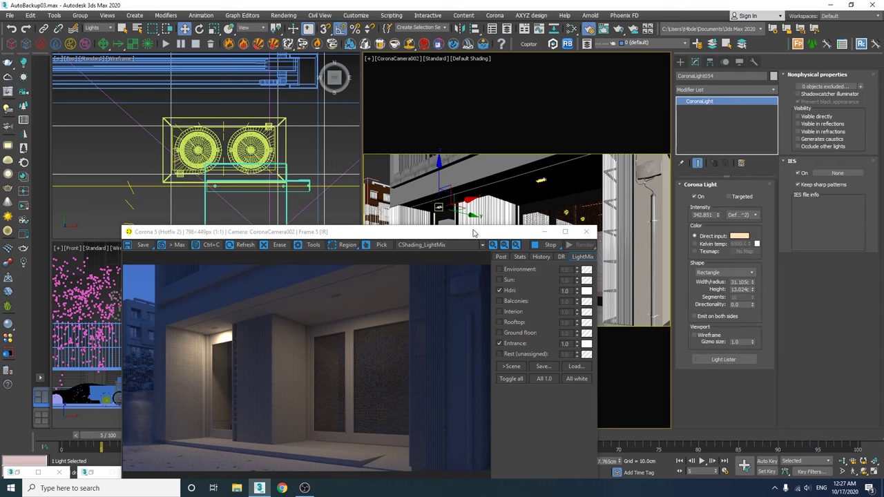
Lower this entrance light's intensity to about 187.9 and set its directionality to 0.3
drag(721, 216, 719, 236)
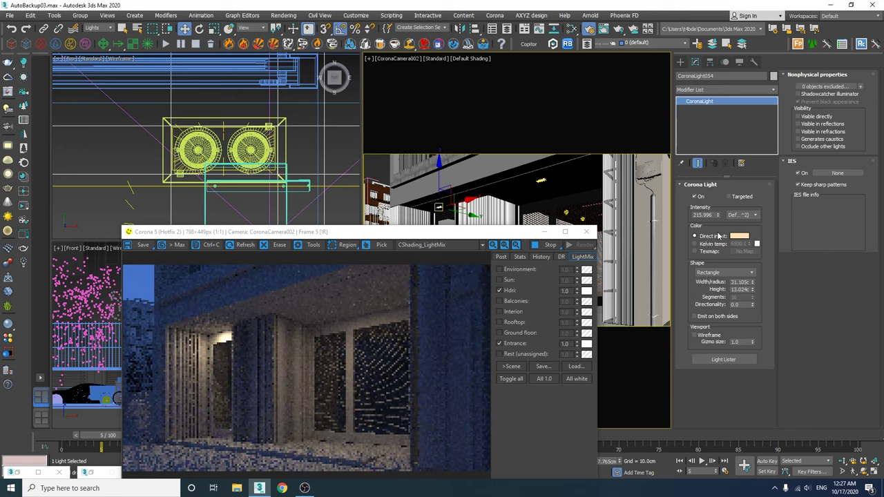
click(719, 217)
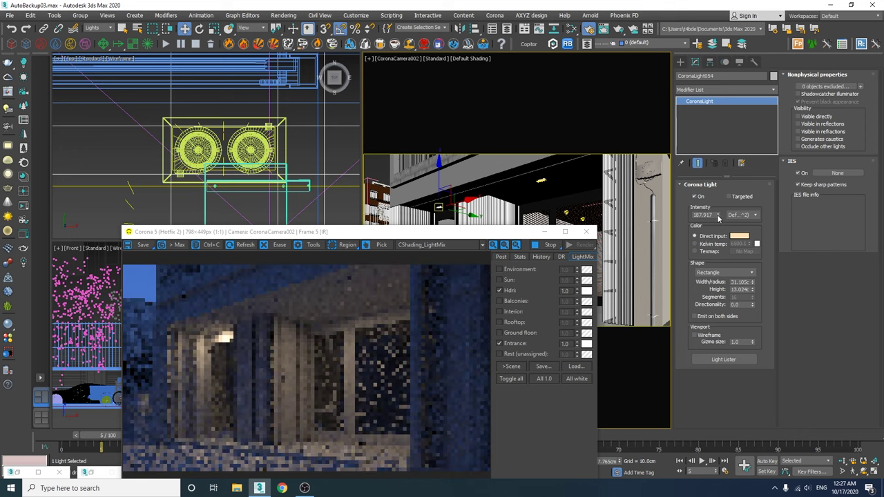
drag(373, 232, 384, 82)
click(720, 306)
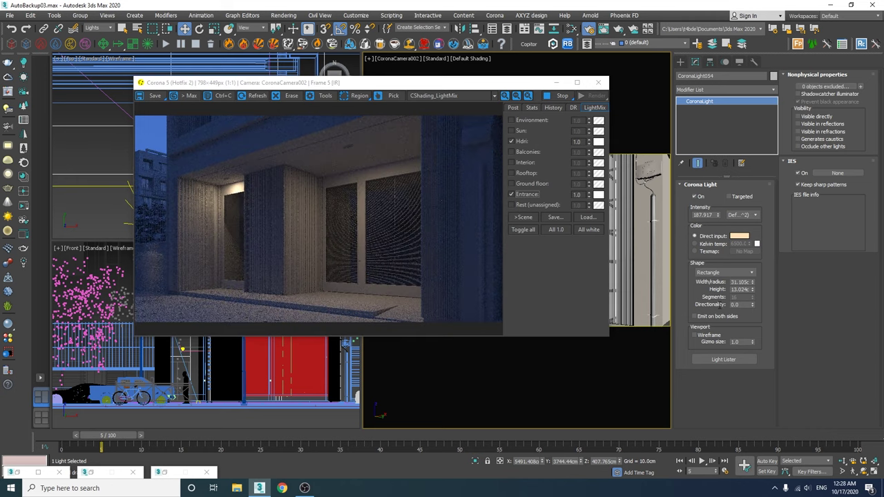
text(0.3)
key(Return)
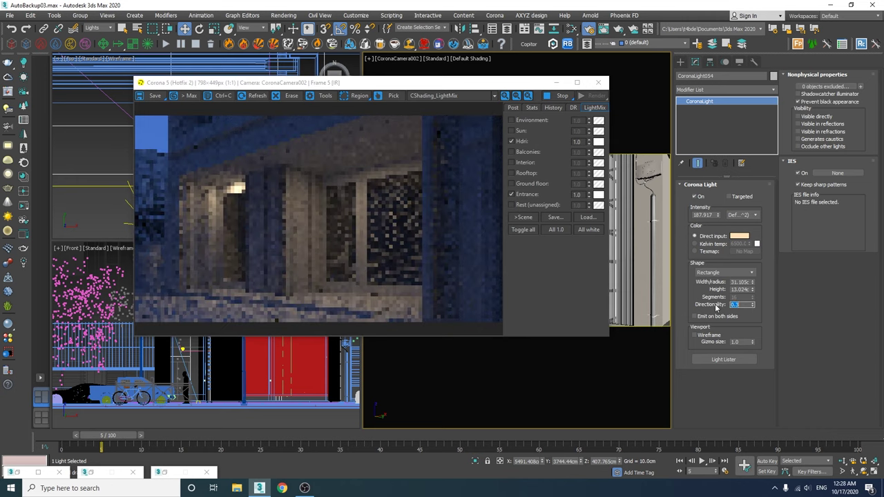
Select the rectangular light outside the glazed storefront and set its directionality to 0.4
drag(465, 82, 333, 167)
click(541, 180)
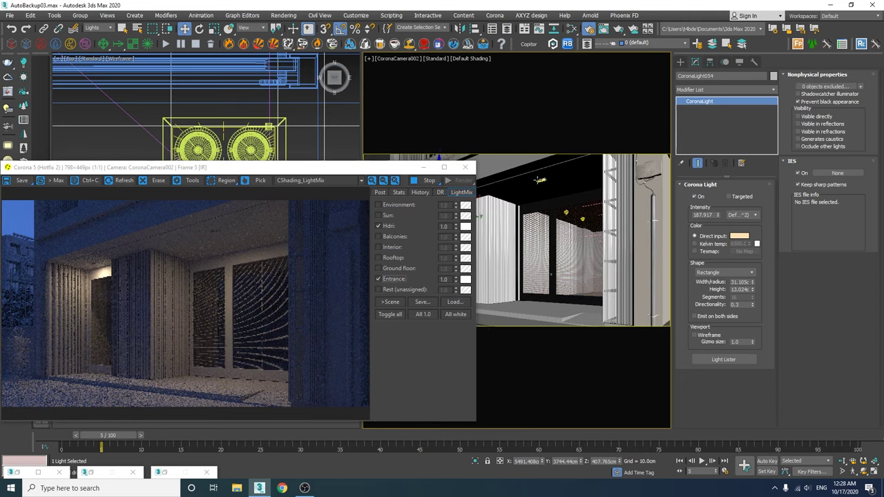
drag(746, 304, 708, 305)
text(0.3)
key(Return)
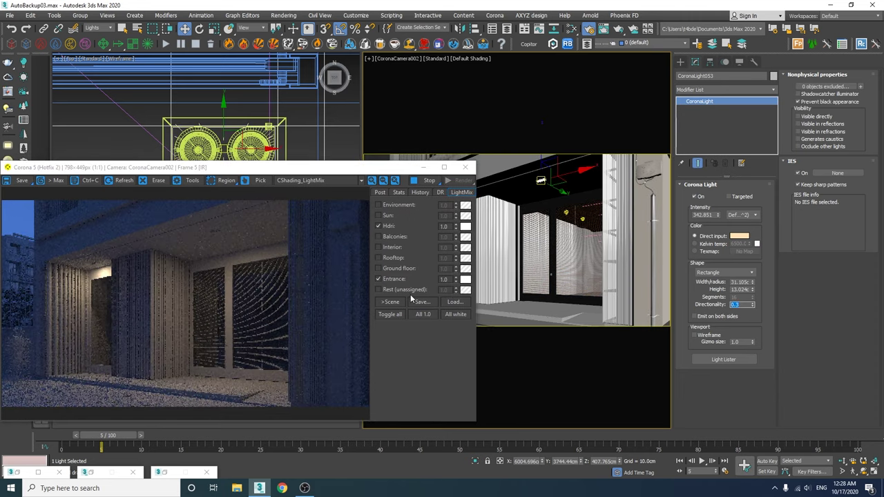
text(0.4)
key(Return)
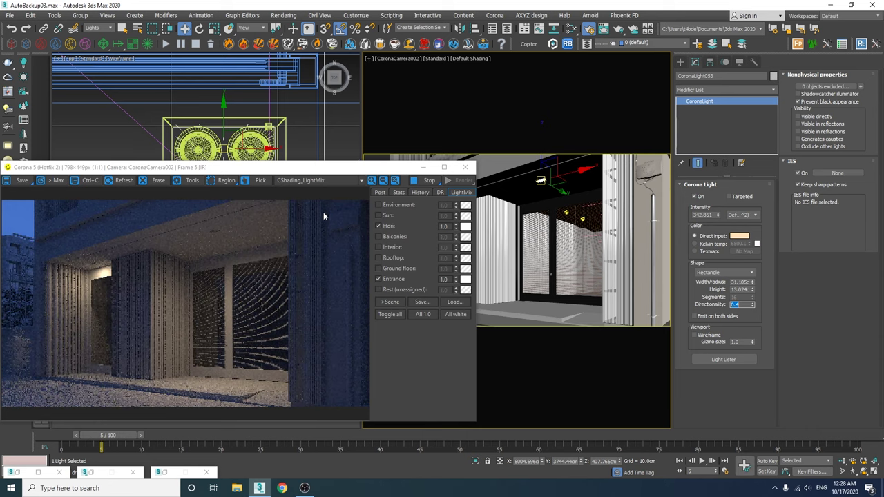
Set the narrow entrance door light's directionality to 0.4 and enable every LightMix layer except Environment and Sun
drag(294, 169, 268, 260)
drag(745, 304, 705, 308)
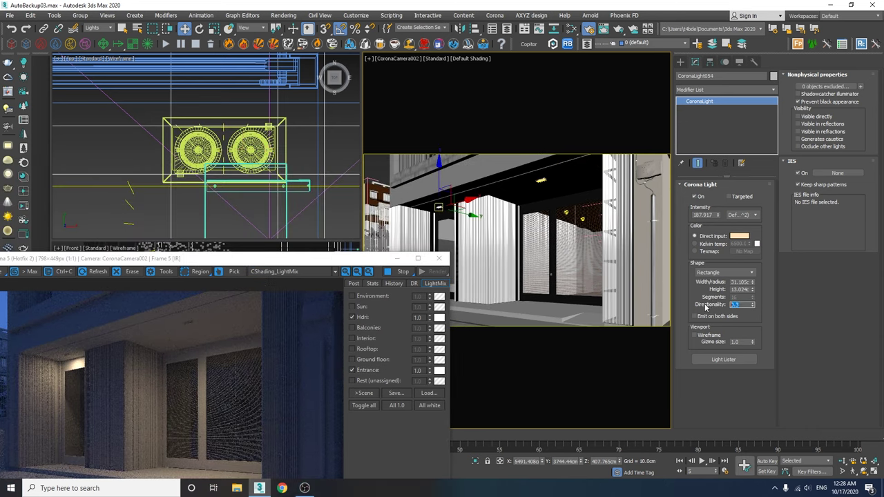
drag(287, 261, 409, 107)
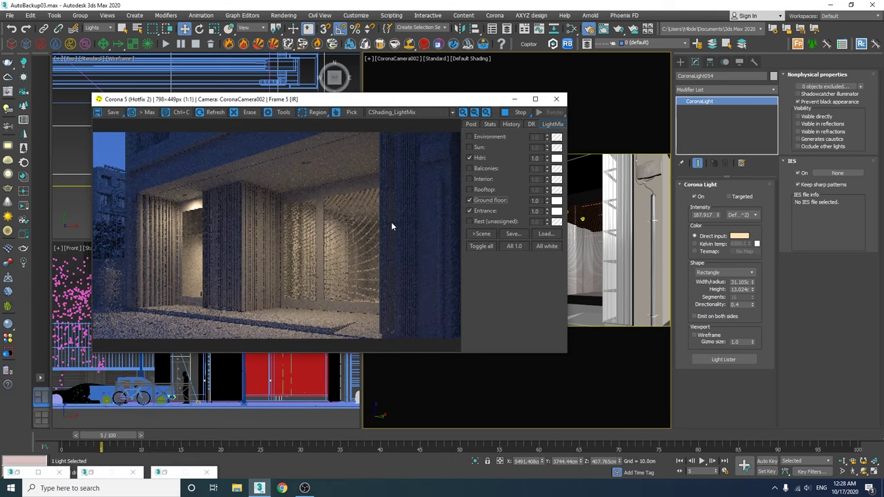
click(470, 190)
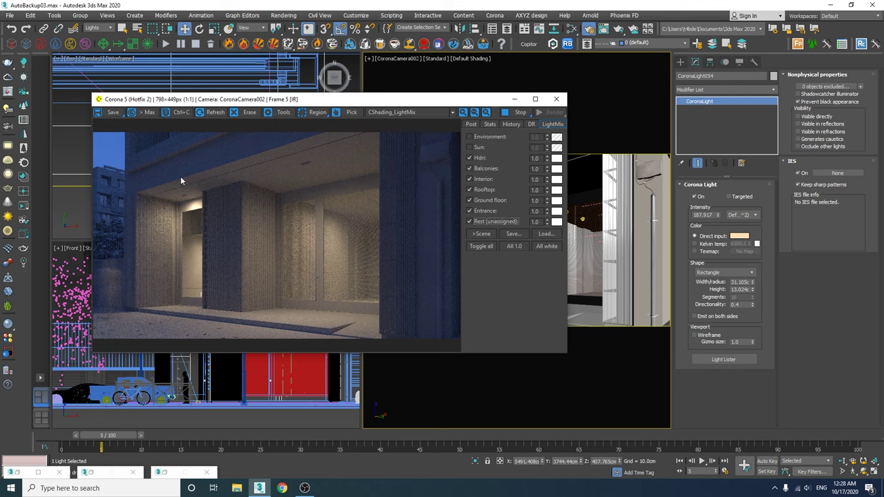
Check the combined lighting in the interactive render from a wider perspective view of the building and street
drag(340, 103, 489, 322)
key(p)
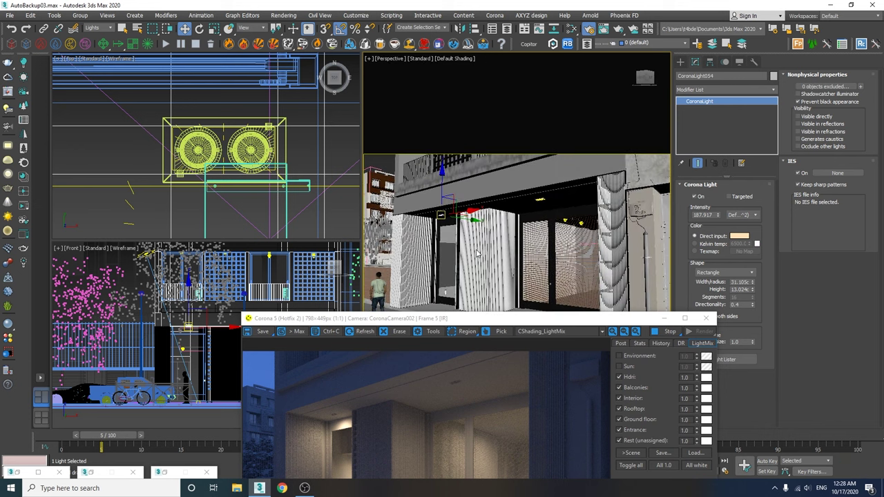
scroll(476, 253, down, 3)
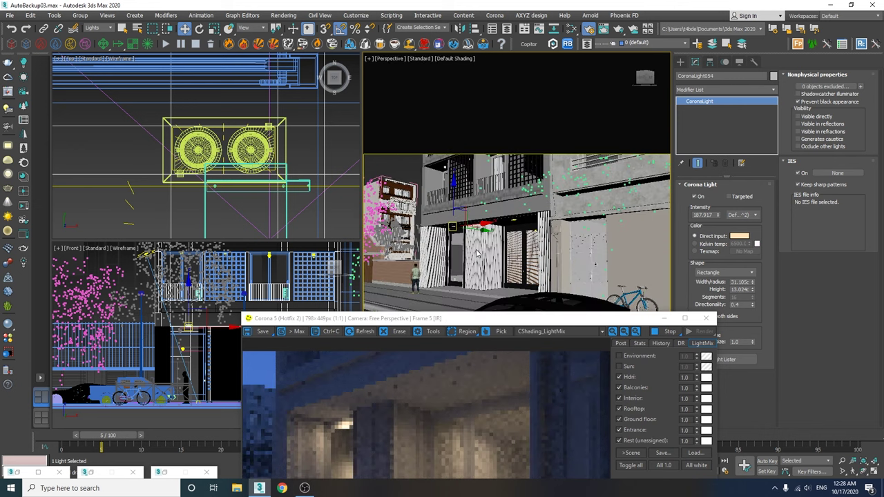
middle_drag(479, 226, 523, 229)
drag(518, 322, 456, 81)
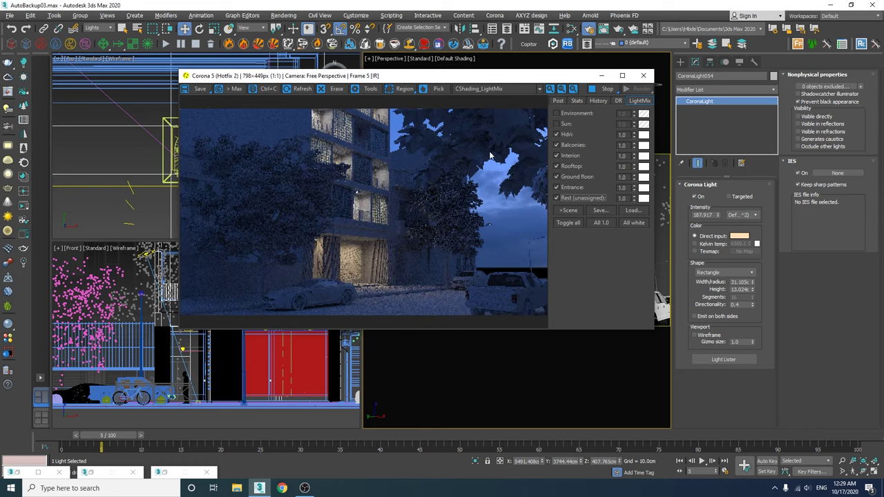
Invert the LightMix layers to preview the Environment and Sun lighting, and return to the dusk layer combination
click(567, 223)
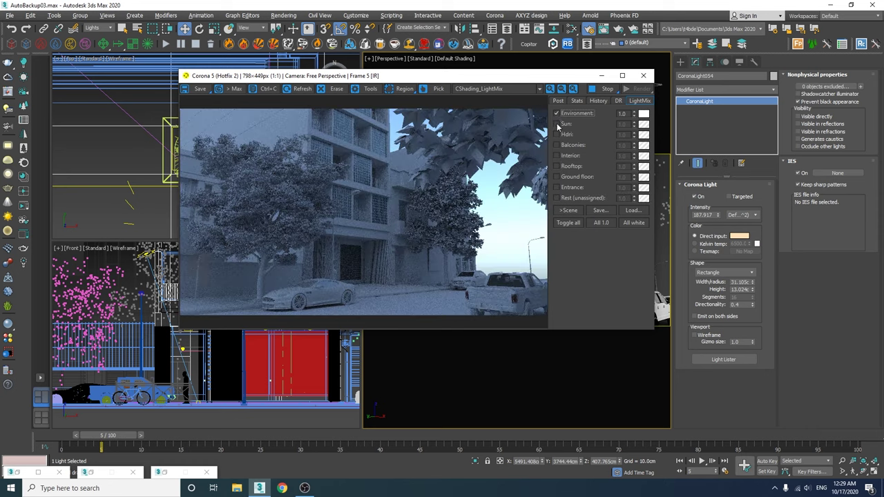
click(557, 124)
click(557, 113)
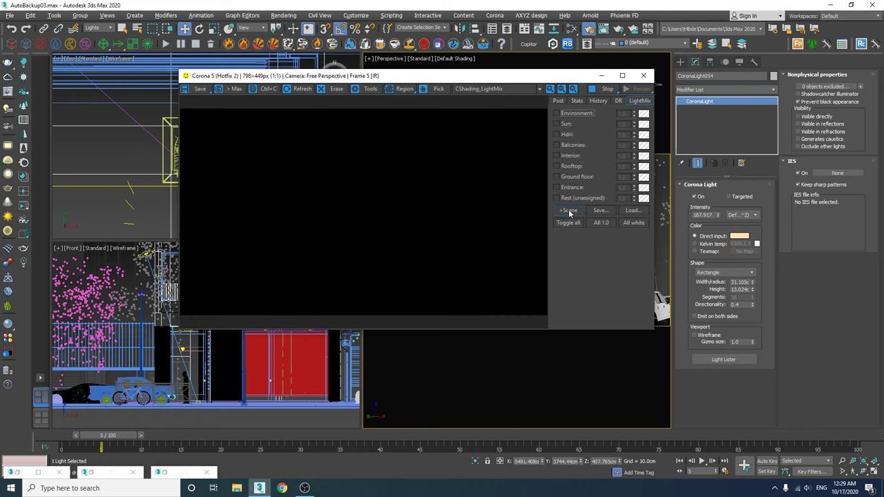
click(569, 221)
click(557, 113)
click(557, 123)
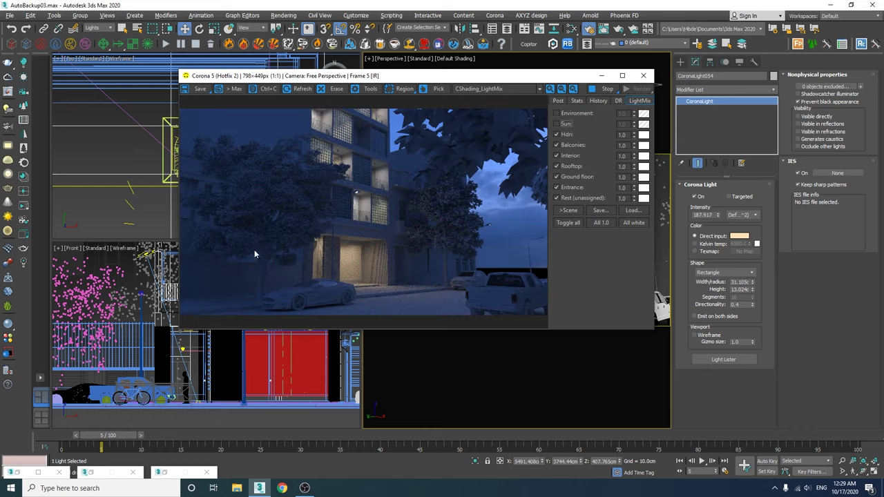
Close the frame buffer and draw a rectangular Corona light about 25.1 by 37.4 cm over the street lamp head beside the parked car
click(643, 76)
scroll(206, 145, down, 4)
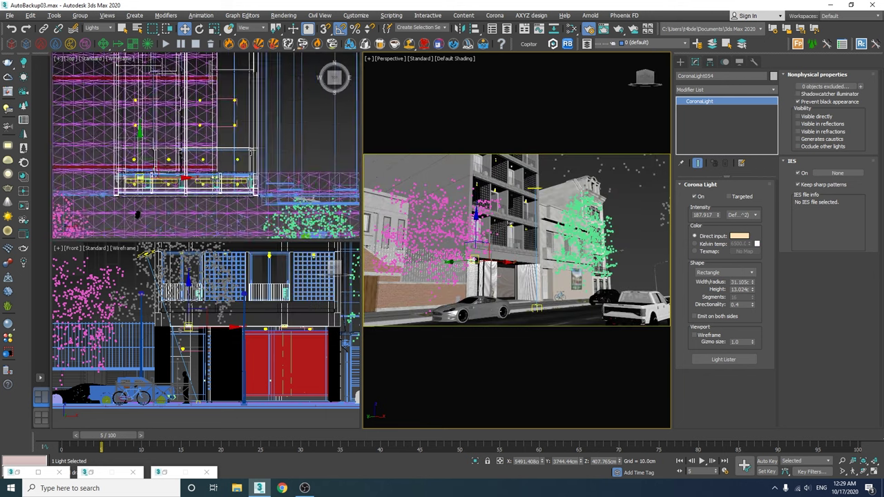
scroll(110, 207, up, 2)
middle_drag(110, 207, 277, 152)
scroll(282, 156, up, 6)
click(680, 61)
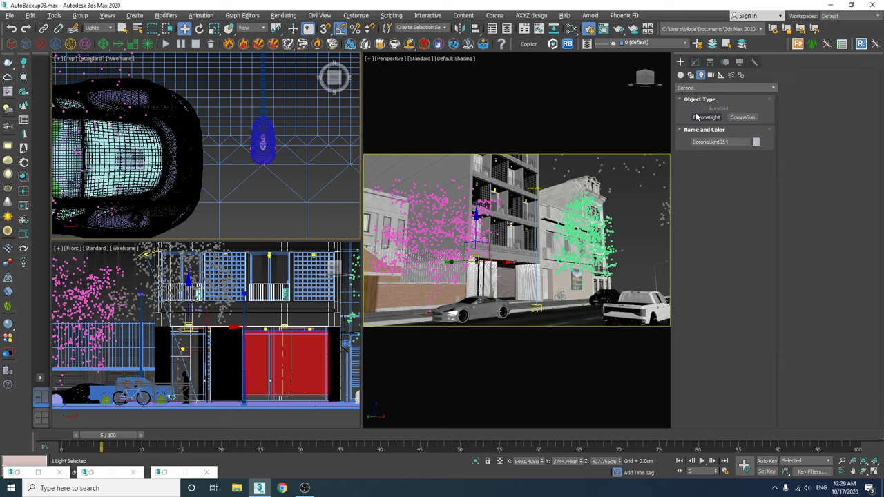
click(698, 117)
drag(281, 132, 277, 174)
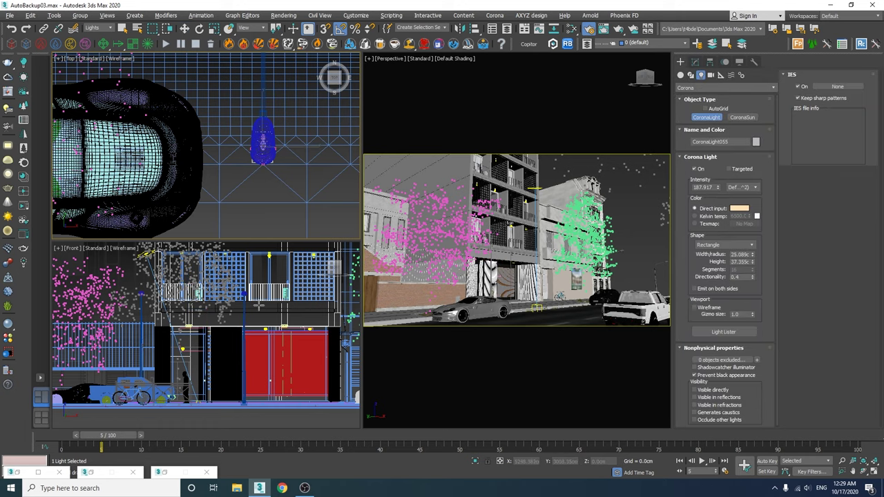
right_click(260, 308)
Raise the new street light from the ground to just below the lamp head
scroll(258, 325, down, 5)
scroll(234, 324, up, 5)
drag(220, 413, 218, 270)
scroll(226, 347, up, 5)
drag(208, 327, 206, 295)
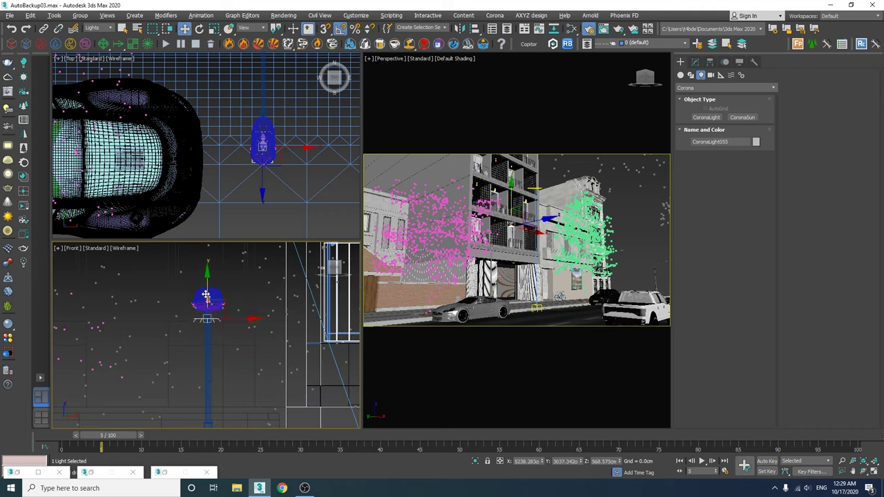
scroll(264, 165, down, 8)
Show the street light in a left side view and make it a targeted light
right_click(264, 165)
key(l)
scroll(265, 167, down, 10)
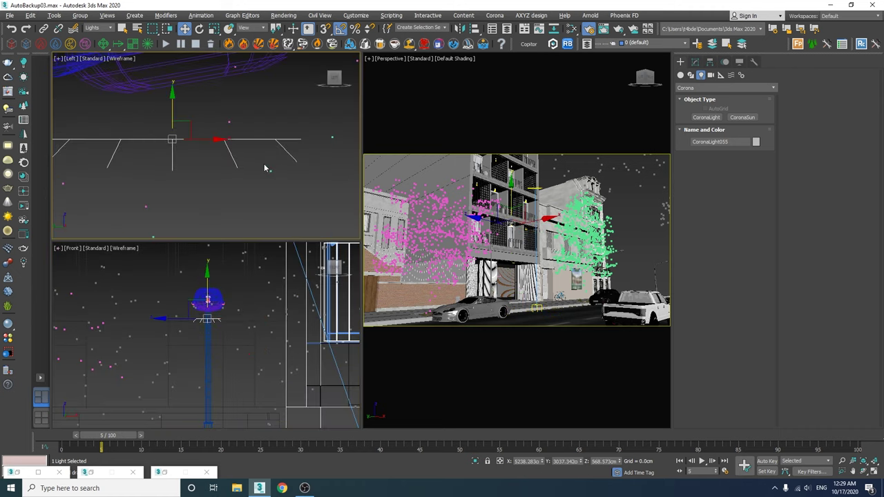
scroll(259, 199, down, 4)
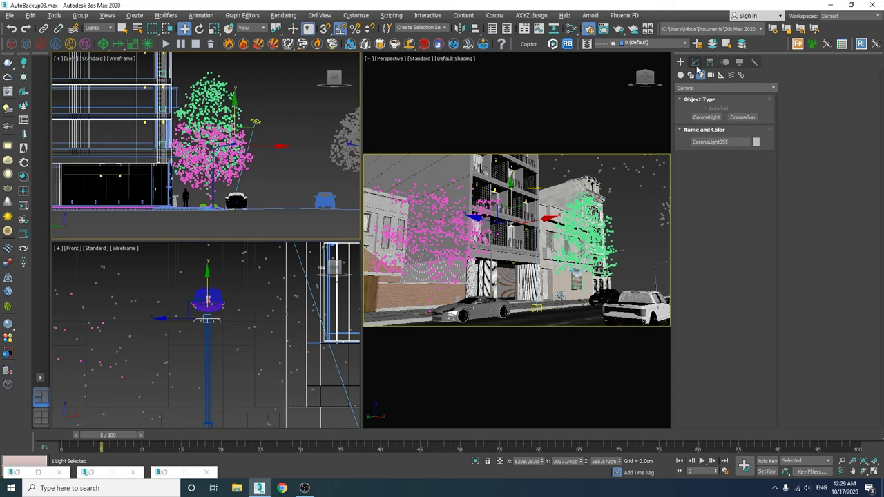
click(695, 62)
click(733, 197)
Move the street light's target down to road level, on the street side of the parked car
scroll(236, 156, up, 7)
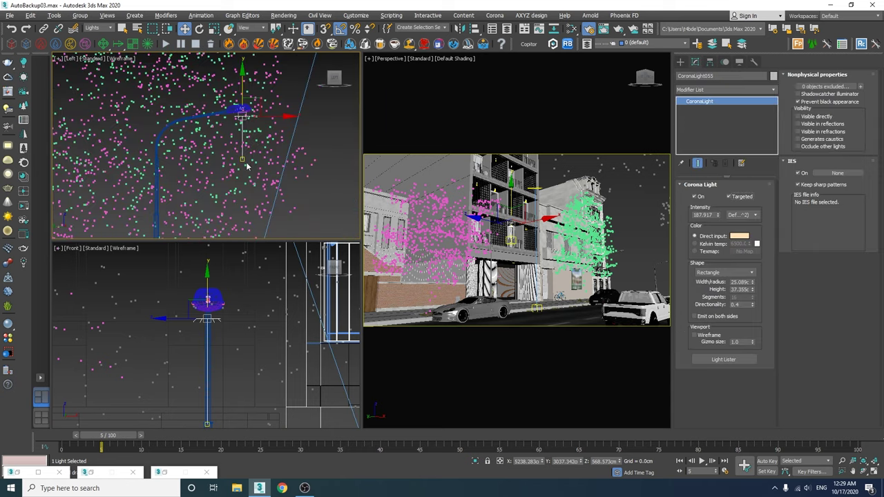
click(244, 159)
scroll(255, 137, down, 5)
drag(268, 131, 292, 205)
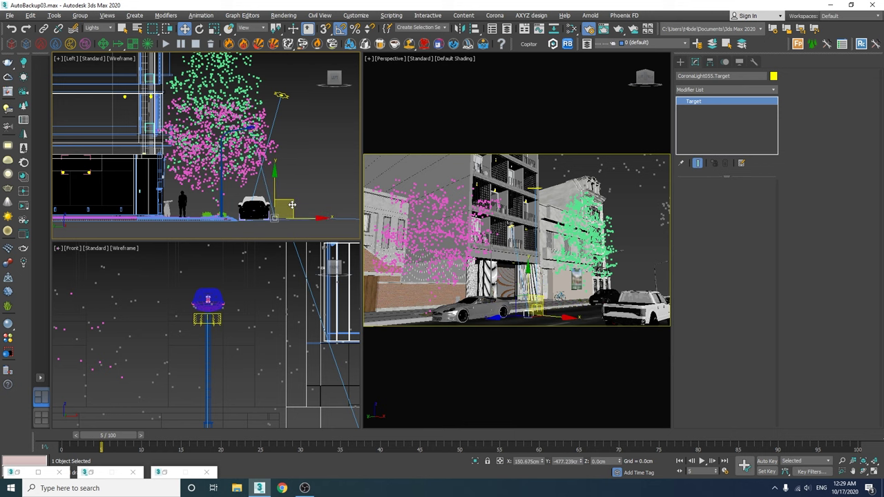
Select the street light with its target and copy it in the top view to the next lamp past the pink tree
scroll(251, 131, up, 2)
key(t)
click(261, 127)
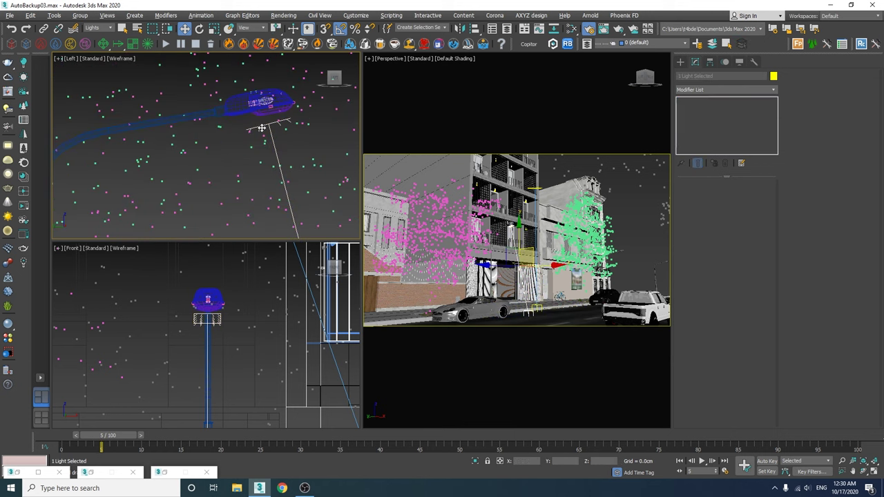
scroll(270, 161, down, 3)
scroll(270, 161, down, 5)
key(alt+w)
scroll(445, 187, down, 3)
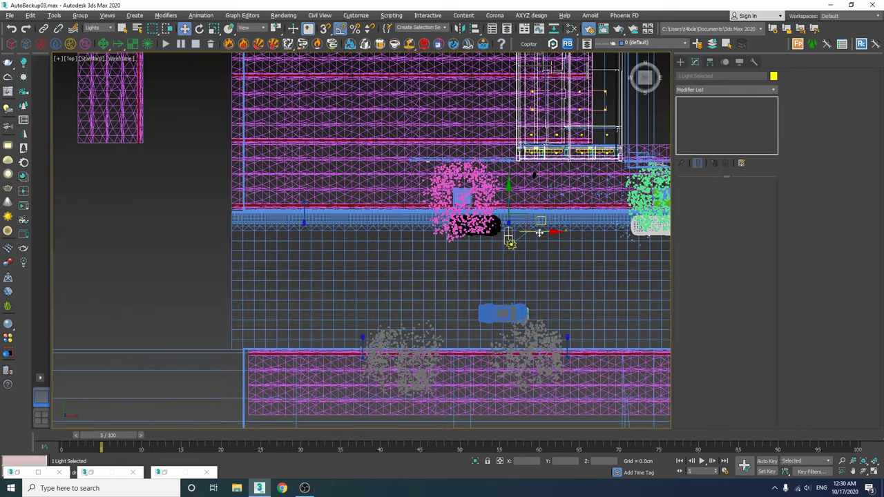
shift+drag(540, 233, 336, 235)
click(393, 225)
key(Return)
Copy the street light to the two remaining lamps on the building's side of the road, aligning the copies with the lamps
middle_drag(457, 230, 167, 234)
drag(54, 237, 652, 228)
scroll(465, 234, up, 4)
scroll(414, 229, down, 3)
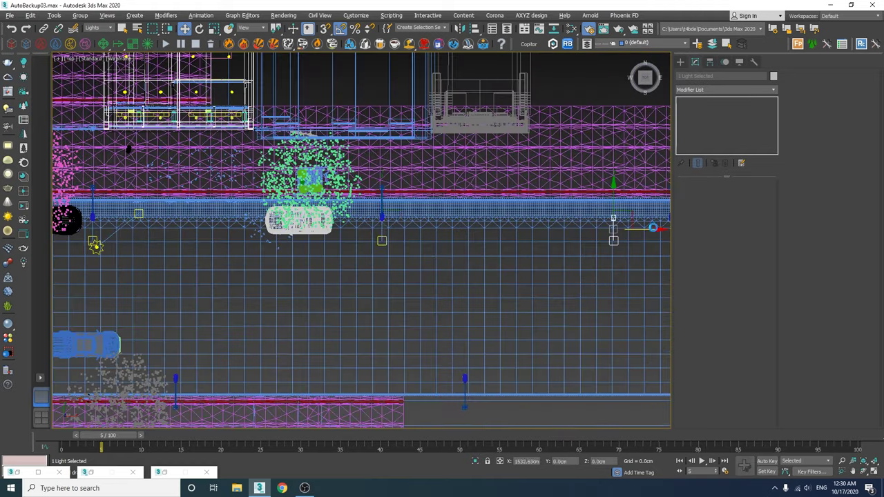
middle_drag(653, 228, 427, 231)
drag(426, 230, 480, 233)
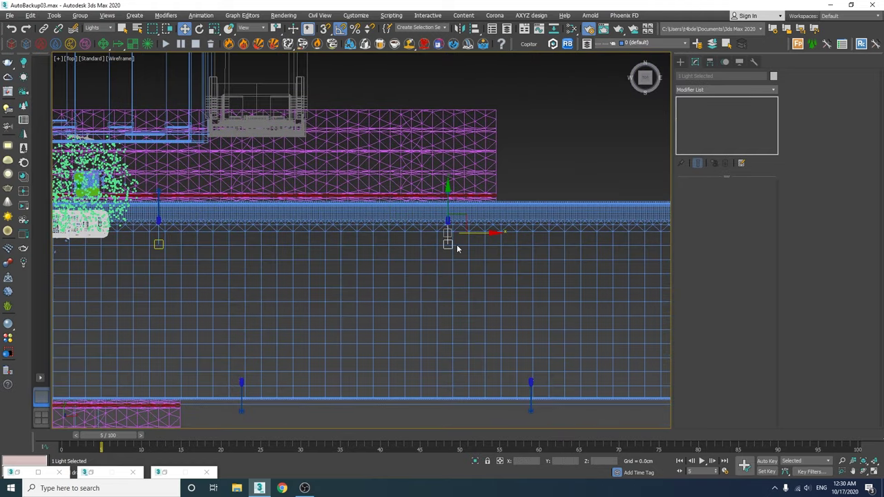
Rotate a copy of the end street light to face the opposite way for the lamps across the road
scroll(457, 249, up, 3)
key(e)
mouse_move(466, 194)
mouse_down()
mouse_move(509, 214)
mouse_move(525, 252)
mouse_up()
click(442, 282)
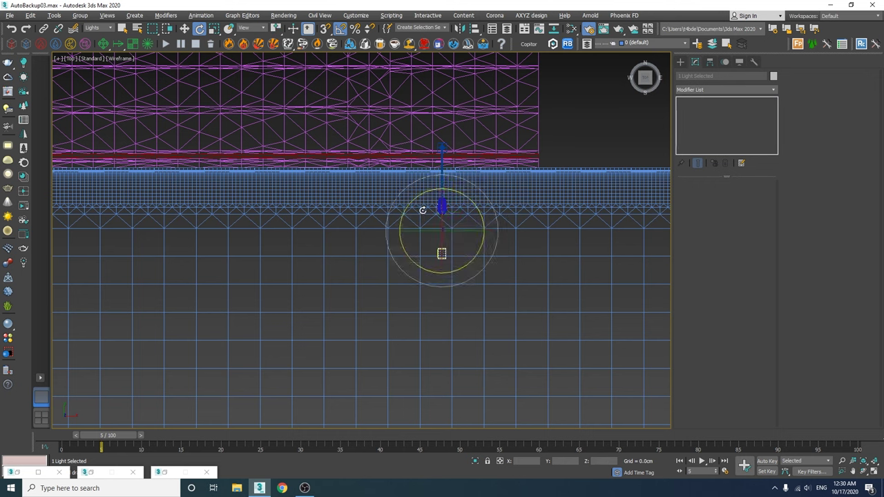
Place the reversed street light at the end lamp across the road and copy it to the adjacent lamp
key(w)
scroll(415, 177, down, 4)
mouse_move(440, 184)
mouse_down()
mouse_move(481, 248)
mouse_move(215, 251)
mouse_up()
scroll(480, 249, up, 5)
scroll(501, 253, down, 3)
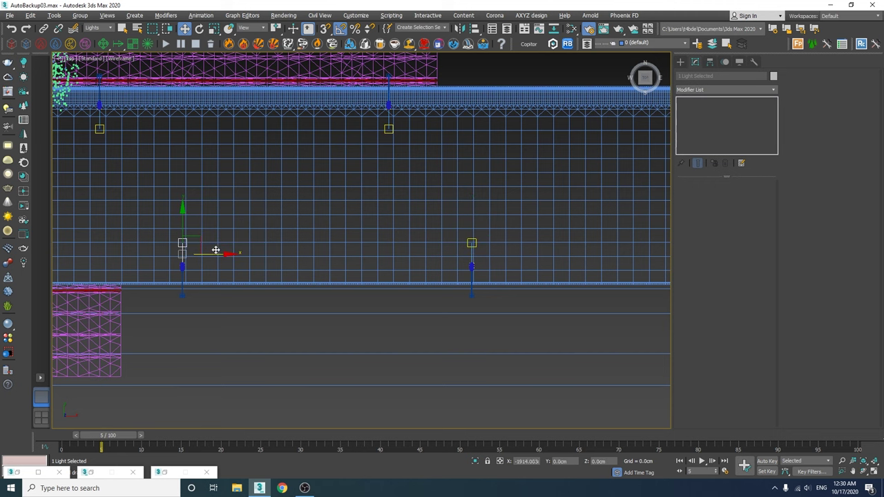
Copy the reversed street light to the two remaining lamps on the opposite side of the road
middle_drag(215, 251, 629, 251)
shift+drag(629, 251, 339, 254)
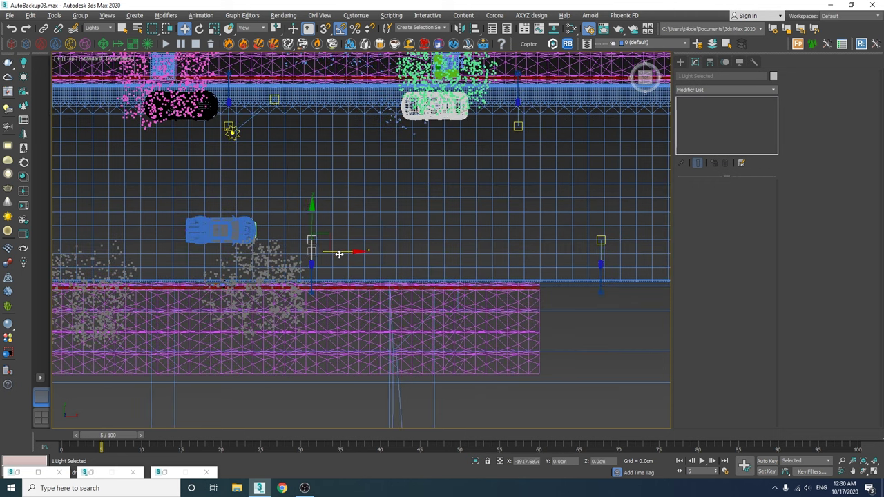
key(Return)
middle_drag(293, 261, 580, 257)
shift+drag(626, 252, 336, 252)
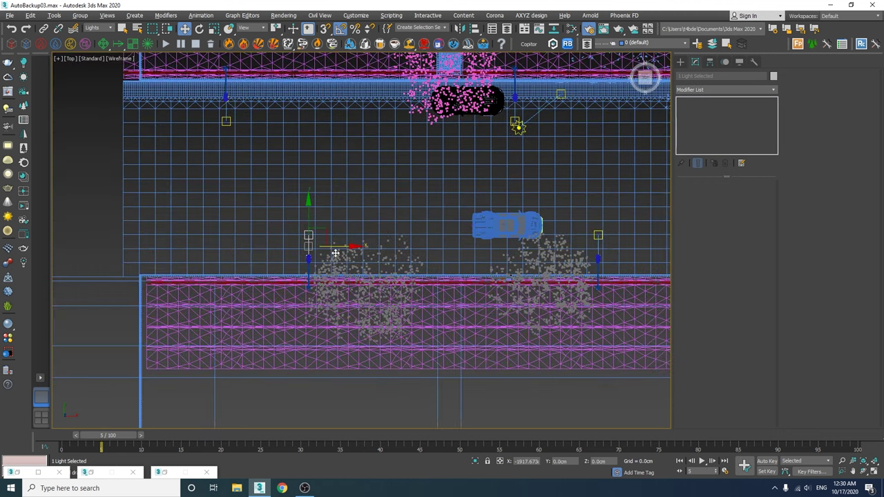
scroll(336, 257, down, 4)
click(423, 242)
Isolate the scene's lights and select only the eight street lights along both sides of the road
middle_drag(424, 242, 346, 243)
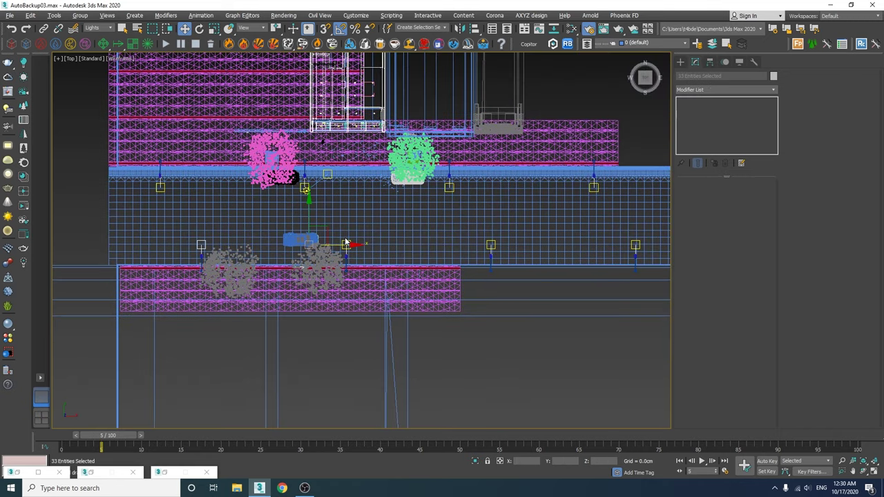
key(alt+q)
click(537, 240)
drag(608, 229, 93, 257)
drag(100, 248, 480, 261)
key(ctrl+z)
ctrl+drag(137, 332, 138, 331)
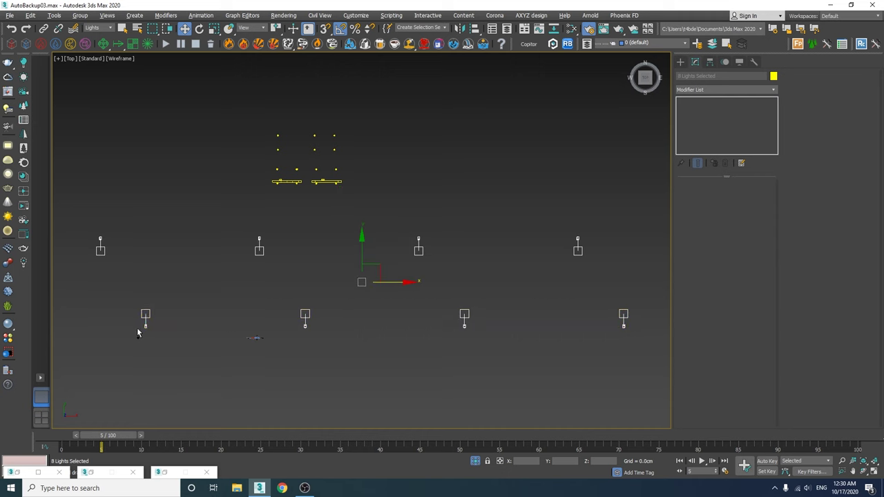
Add a CShading_LightSelect render element and name it "Street lights"
click(589, 28)
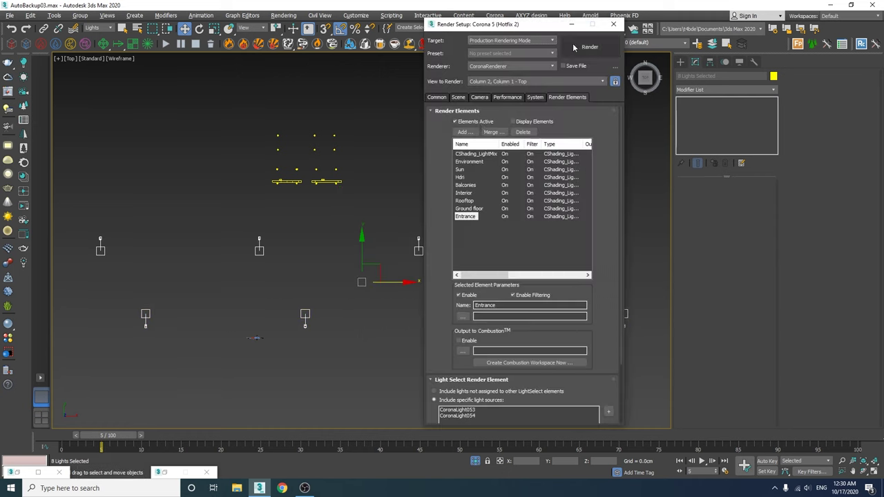
click(463, 132)
scroll(502, 273, down, 3)
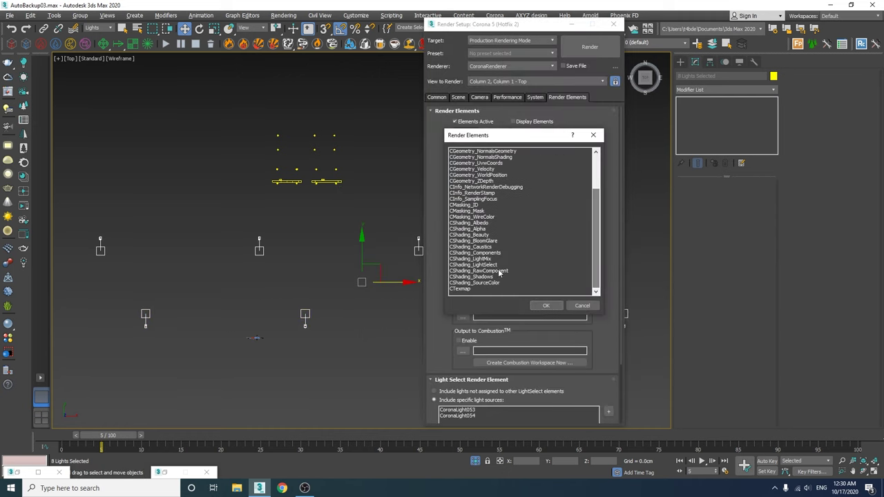
double_click(508, 264)
double_click(511, 306)
text(Street lights)
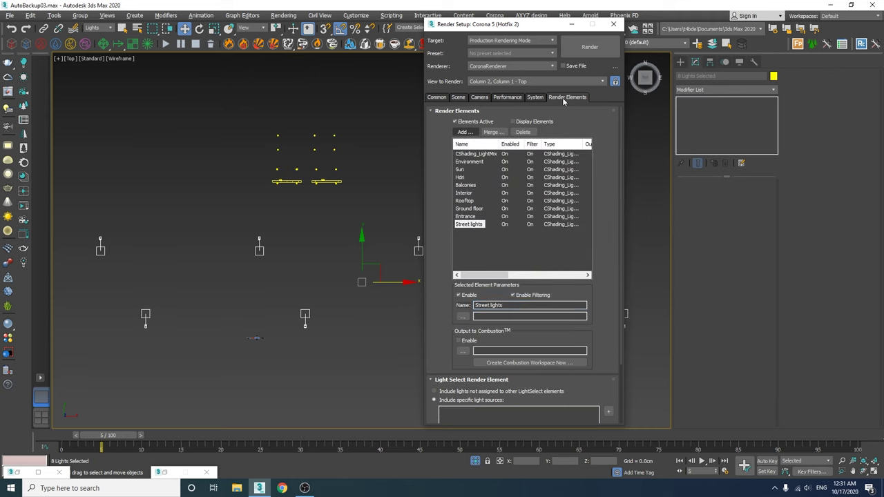
Leave isolation with the four-viewport layout restored and switch the perspective viewport to CoronaCamera001
click(613, 23)
click(475, 461)
key(alt+w)
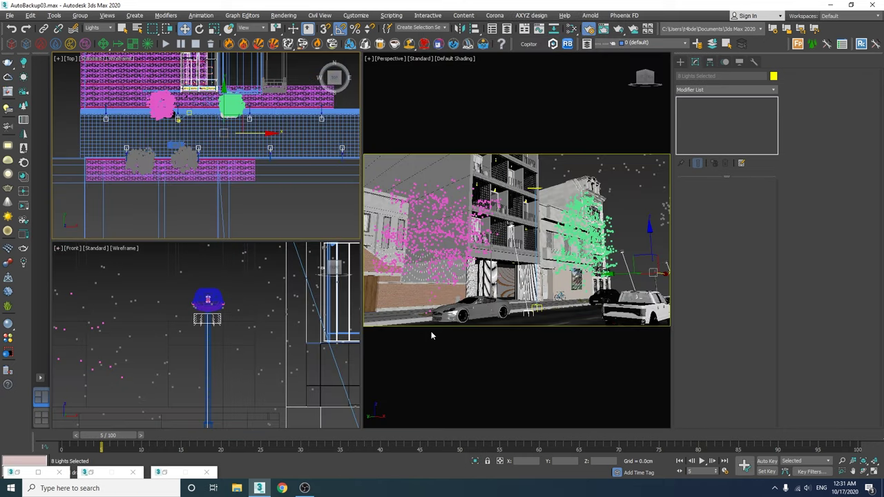
key(c)
double_click(424, 176)
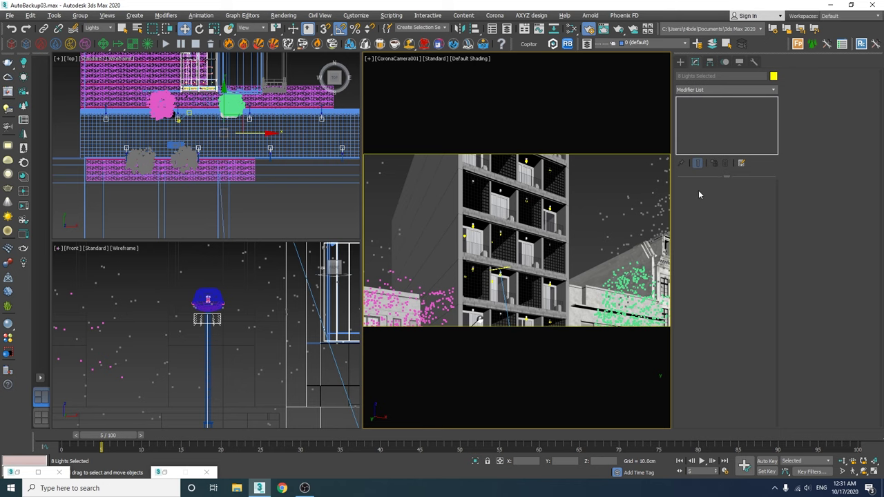
Change the render output size preset to Custom and minimize the render setup
key(F10)
click(437, 97)
click(483, 214)
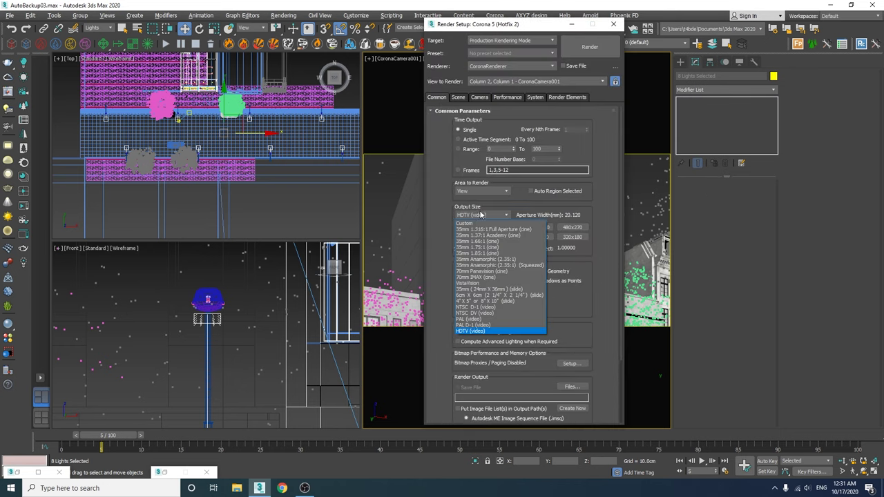
click(470, 223)
click(571, 24)
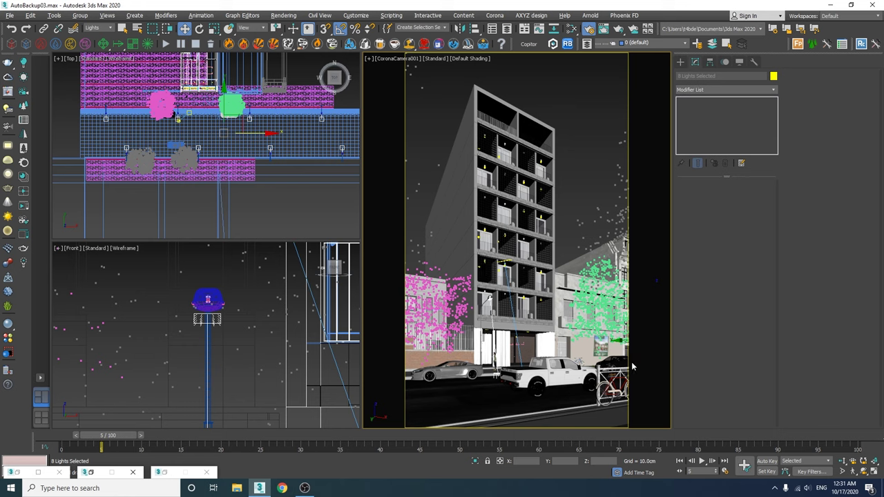
middle_drag(172, 117, 191, 205)
scroll(170, 171, up, 5)
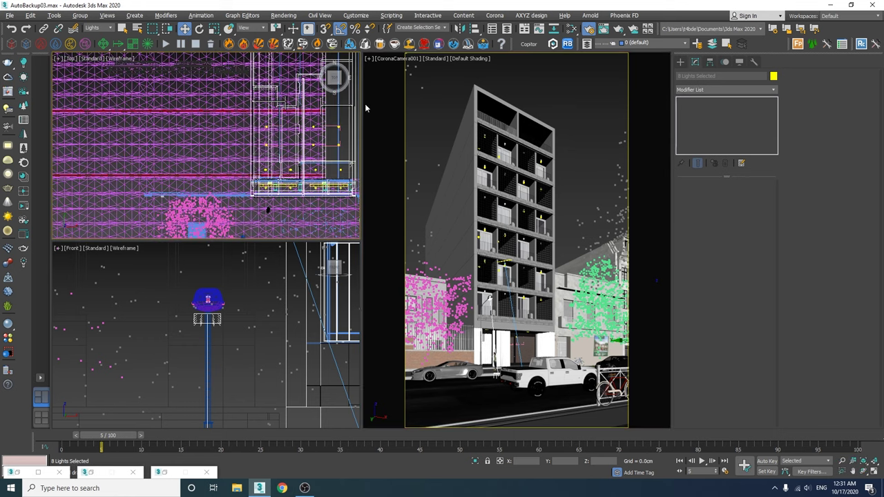
click(680, 62)
click(705, 118)
click(706, 245)
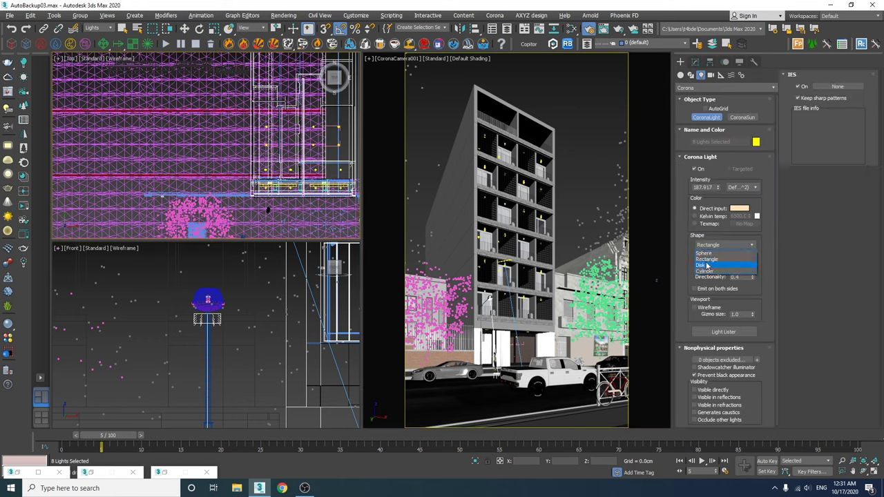
click(706, 262)
click(188, 150)
right_click(199, 156)
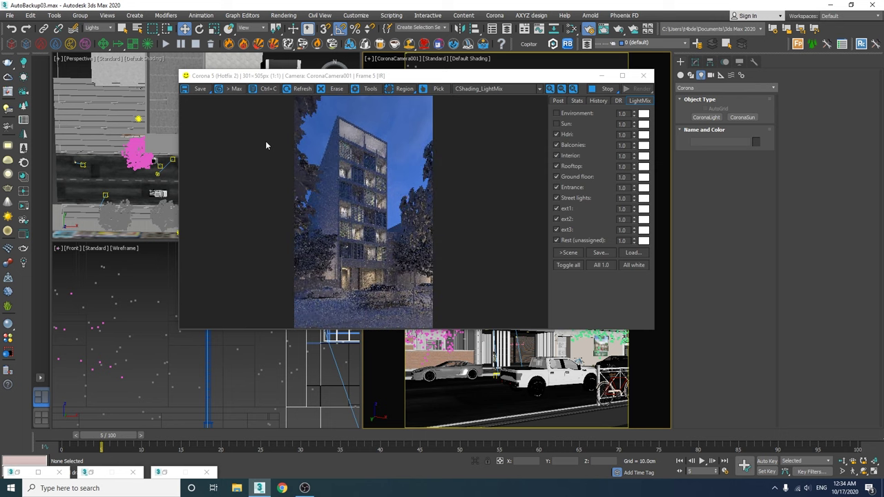
Enlarge and reposition the frame buffer, and leave only the Street lights layer enabled in LightMix
drag(654, 331, 653, 453)
drag(396, 80, 590, 46)
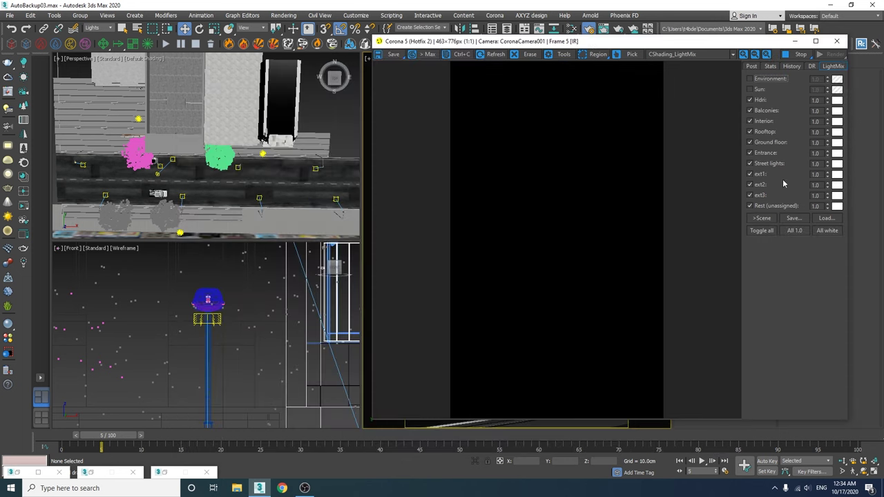
click(762, 230)
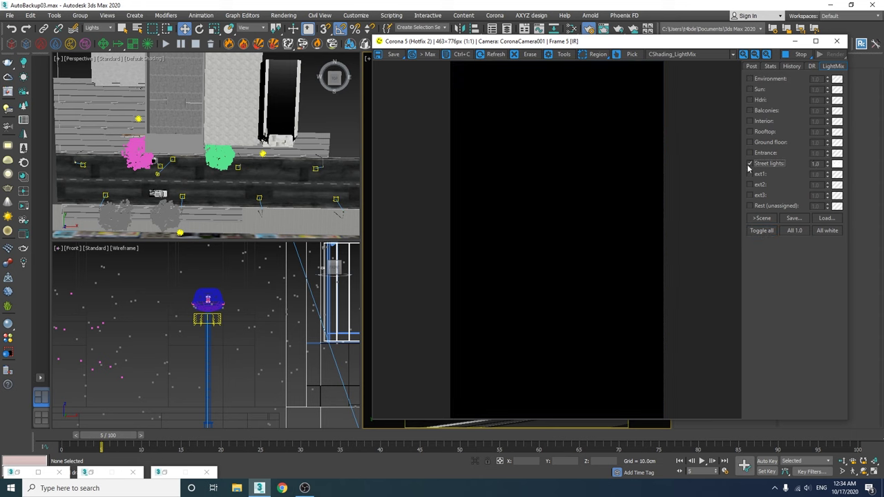
Select the Corona light under the street lamp head beside the parked car to check its placement
scroll(155, 167, up, 10)
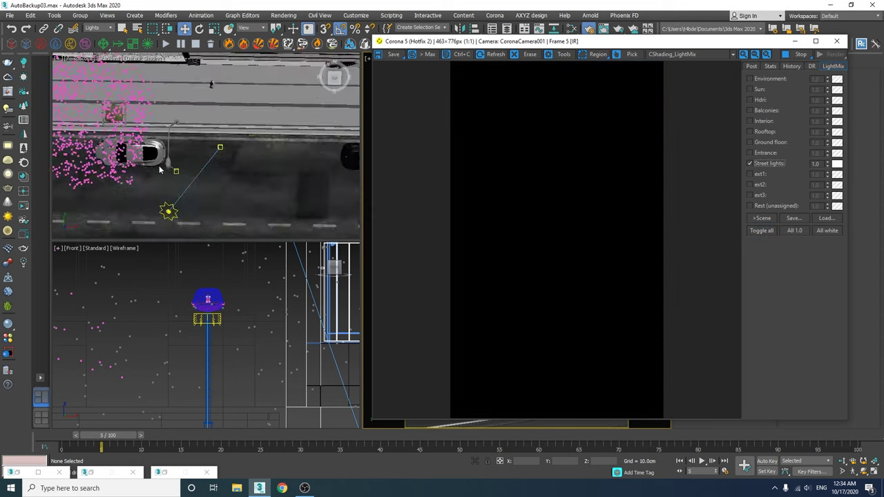
click(165, 156)
click(99, 28)
click(96, 54)
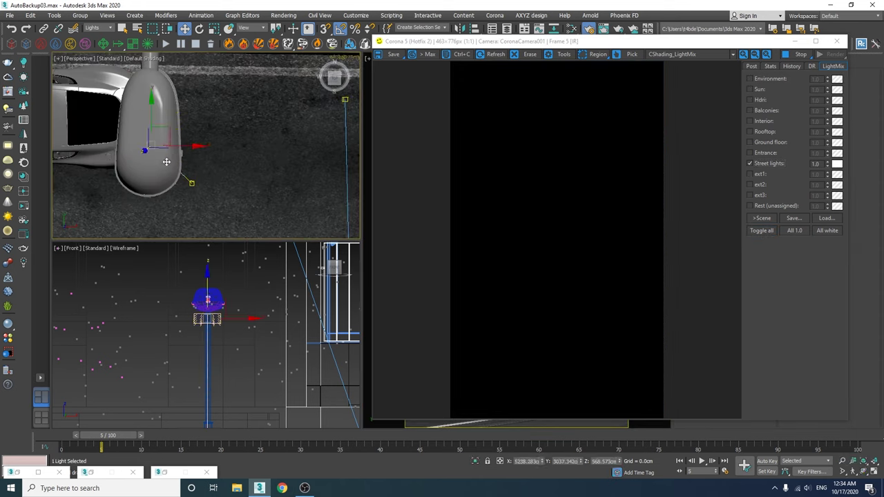
click(190, 183)
click(163, 165)
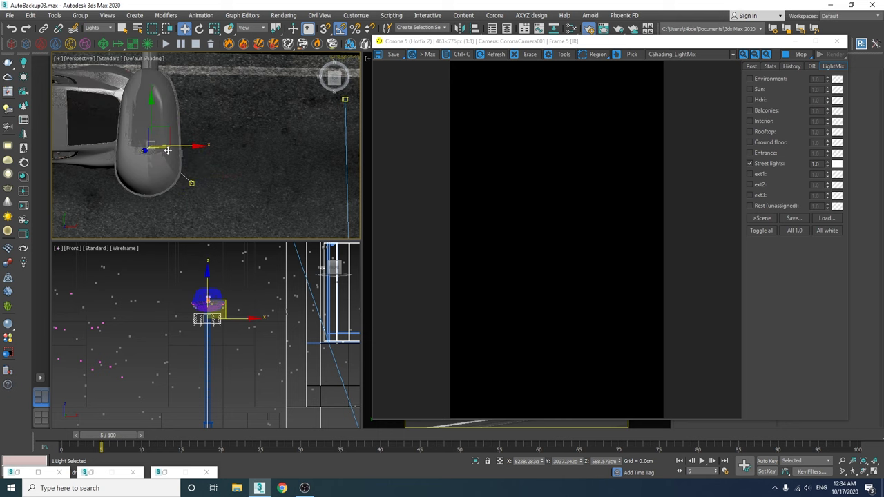
Examine the Street lights render element's list of included light sources, and close the render setup and frame buffer
drag(675, 46, 389, 42)
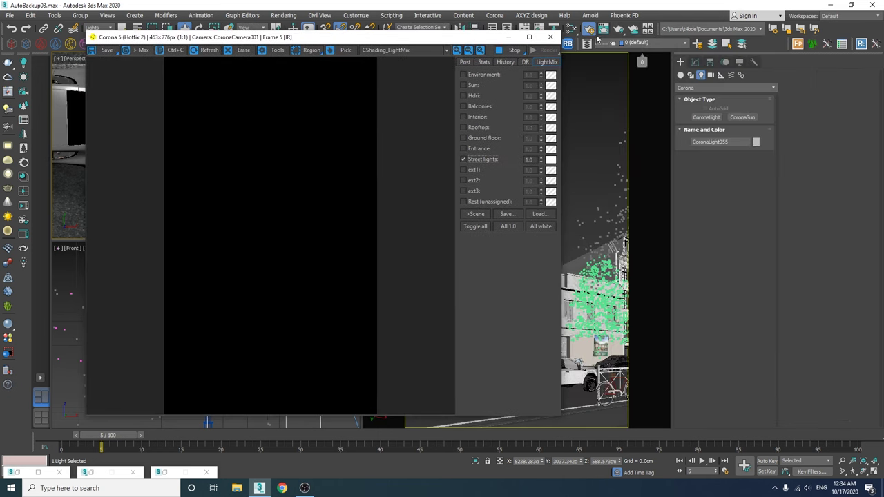
click(590, 31)
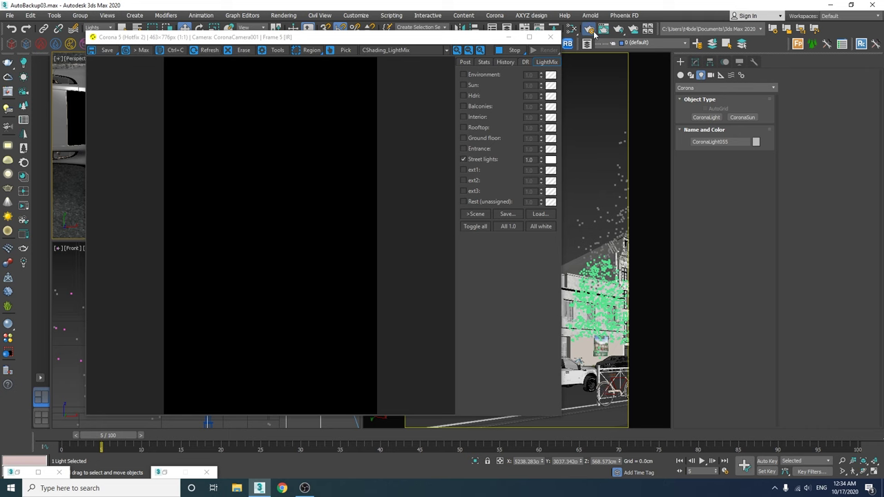
click(476, 225)
drag(599, 308, 594, 189)
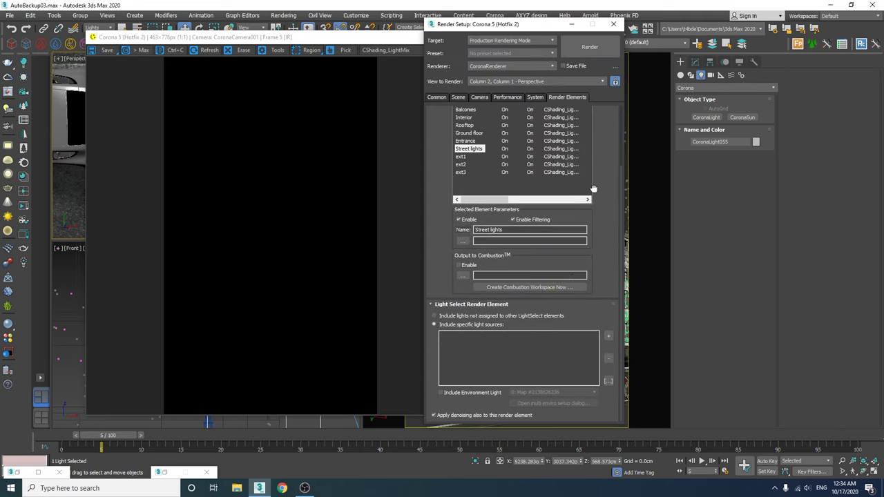
click(613, 23)
click(558, 36)
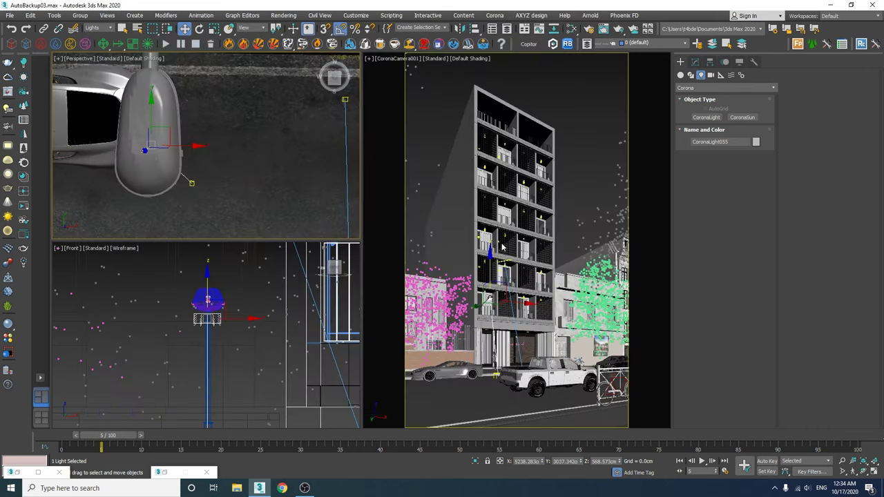
Show only the isolated lights in a maximized top view with the safe frame turned off
key(alt+w)
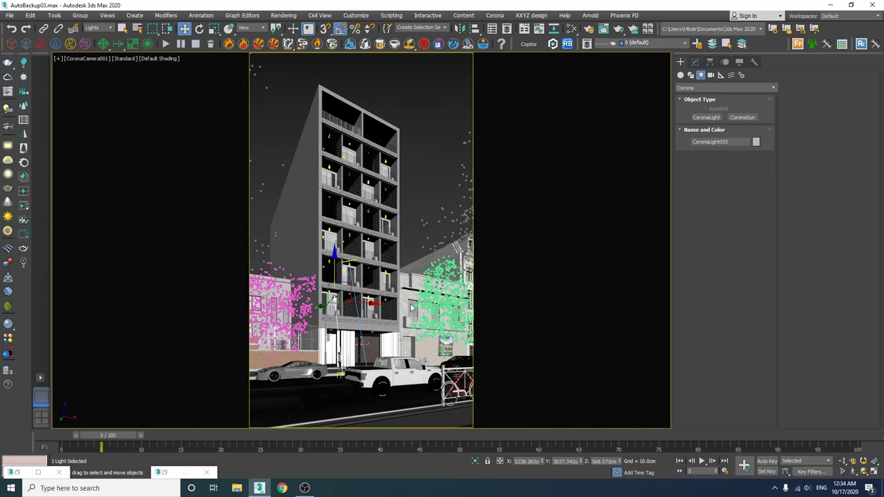
key(t)
scroll(376, 274, down, 3)
scroll(441, 280, up, 3)
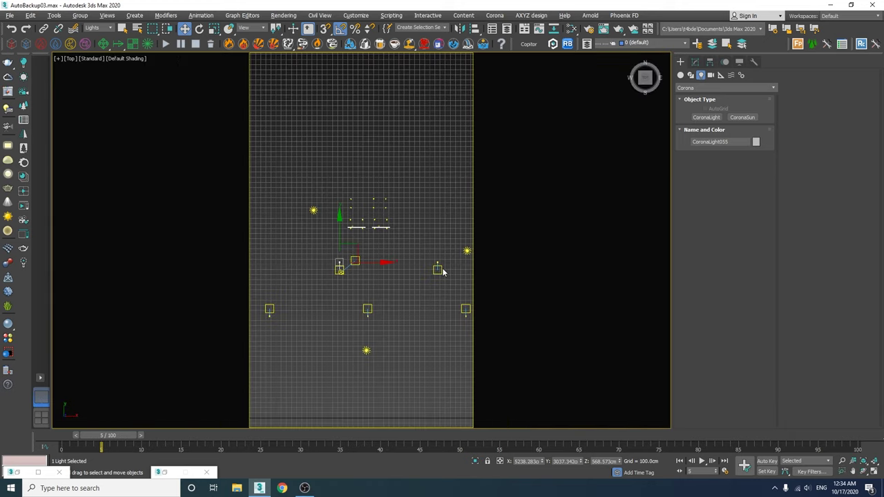
key(alt+w)
key(alt+w)
key(shift+f)
scroll(506, 275, down, 2)
Select all eight street lights along both sides of the road
click(552, 299)
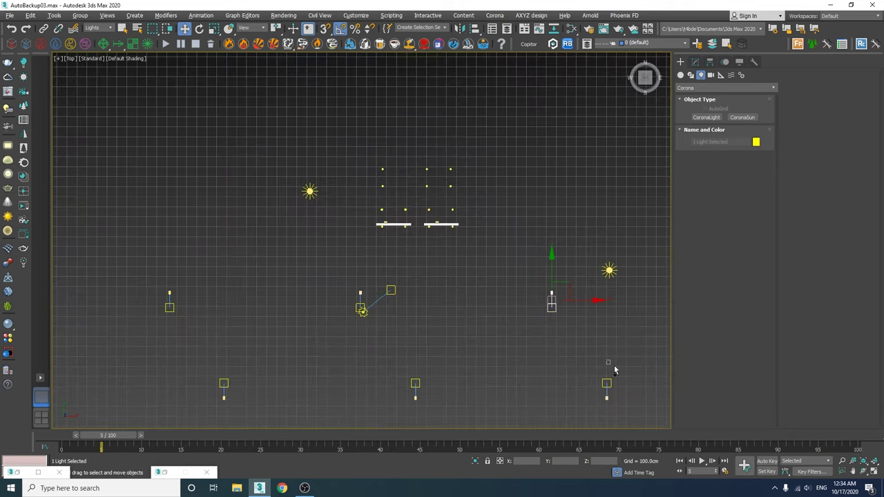
ctrl+drag(203, 408, 201, 408)
ctrl+click(169, 306)
ctrl+drag(354, 304, 353, 305)
scroll(305, 278, down, 3)
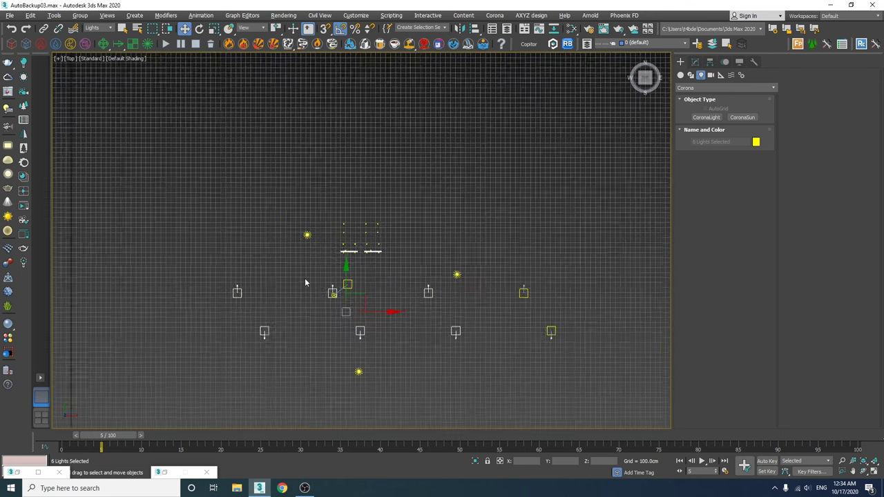
scroll(603, 311, up, 3)
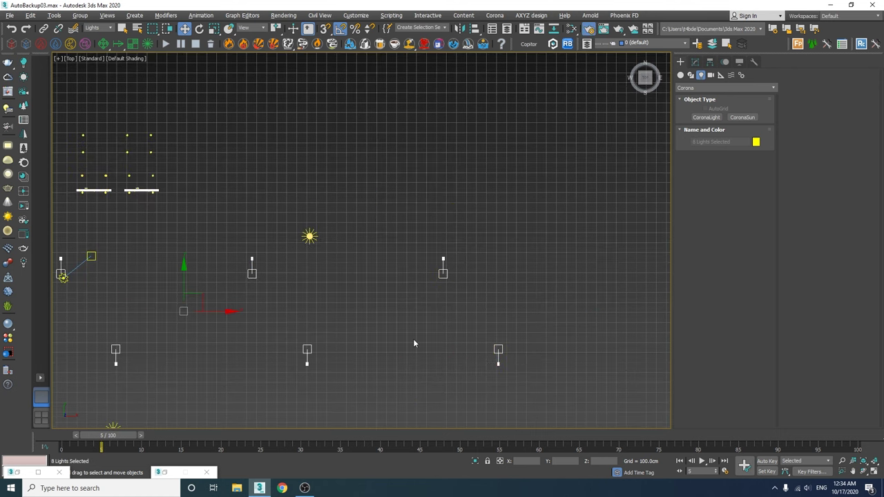
Add the selected lights to the Street lights render element's specific light sources and minimize the render setup
key(F10)
click(474, 224)
scroll(597, 303, down, 3)
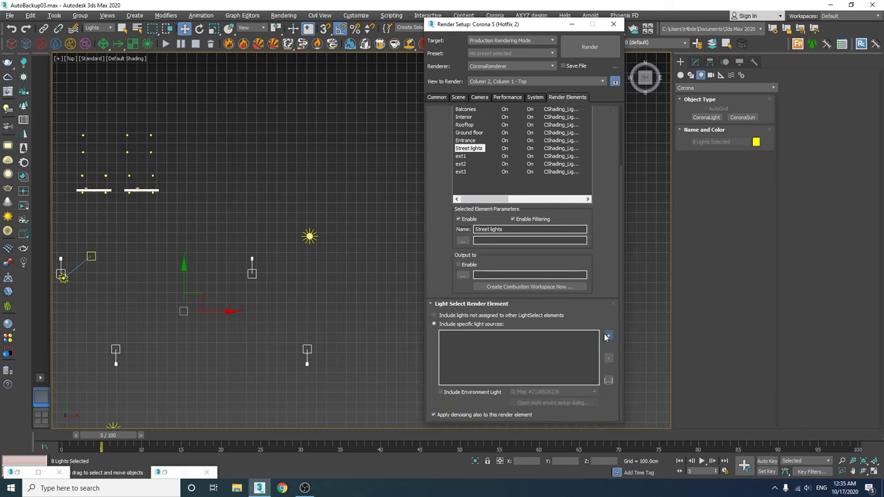
click(607, 335)
click(573, 27)
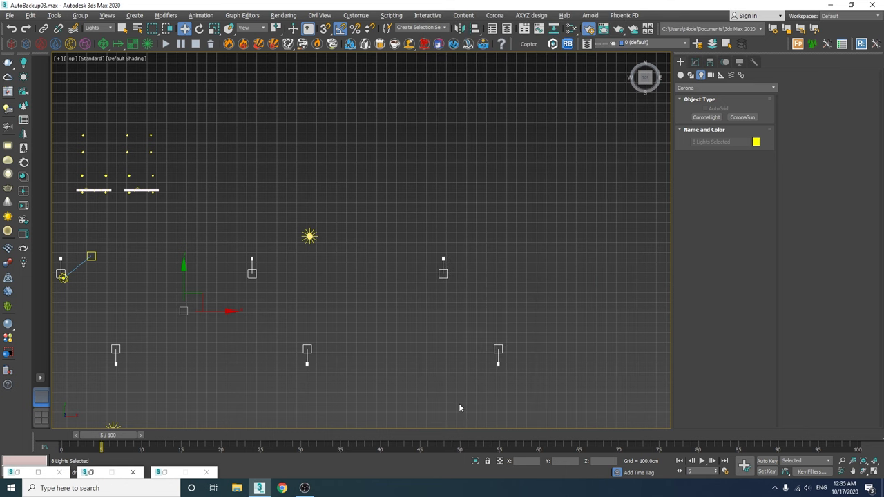
Leave isolation, restore the four-viewport layout with CoronaCamera001 and its safe frame, and start interactive rendering
click(475, 461)
key(alt+w)
key(c)
click(432, 176)
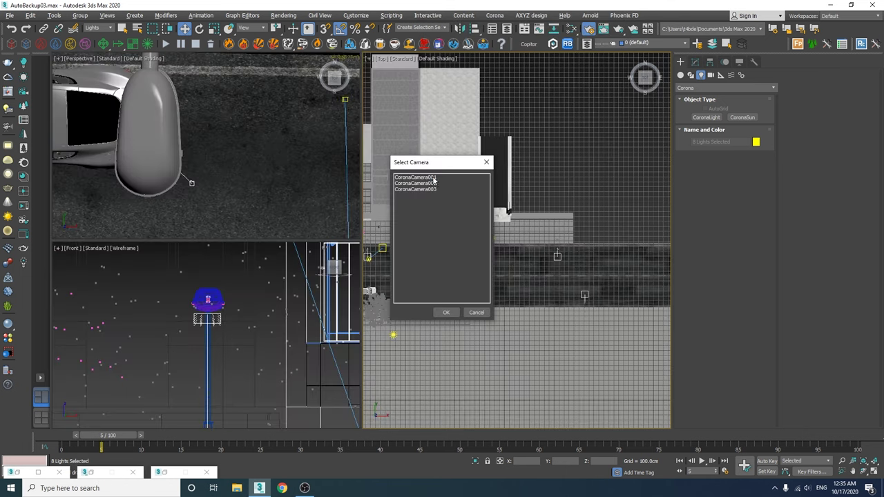
double_click(432, 176)
key(shift+f)
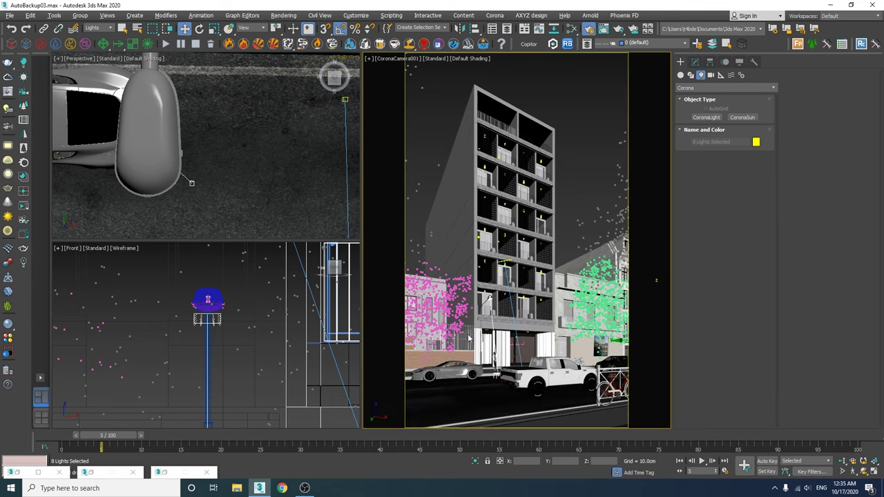
click(24, 209)
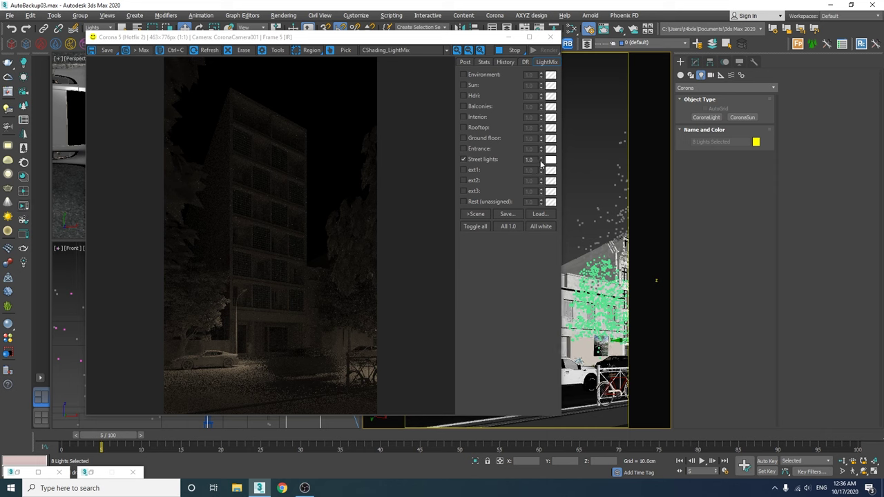
Set the Street lights intensity to 2.458 in LightMix and give them a slightly cooler color
drag(541, 161, 512, 61)
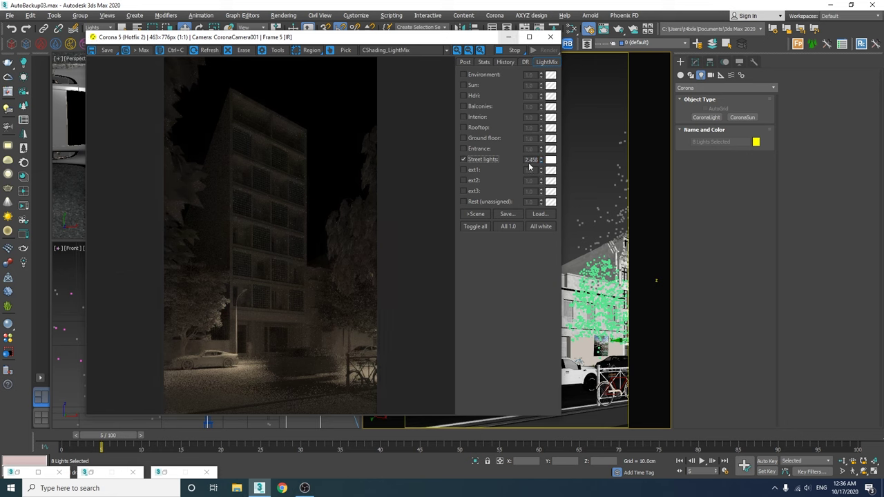
click(551, 160)
drag(687, 173, 660, 173)
click(626, 219)
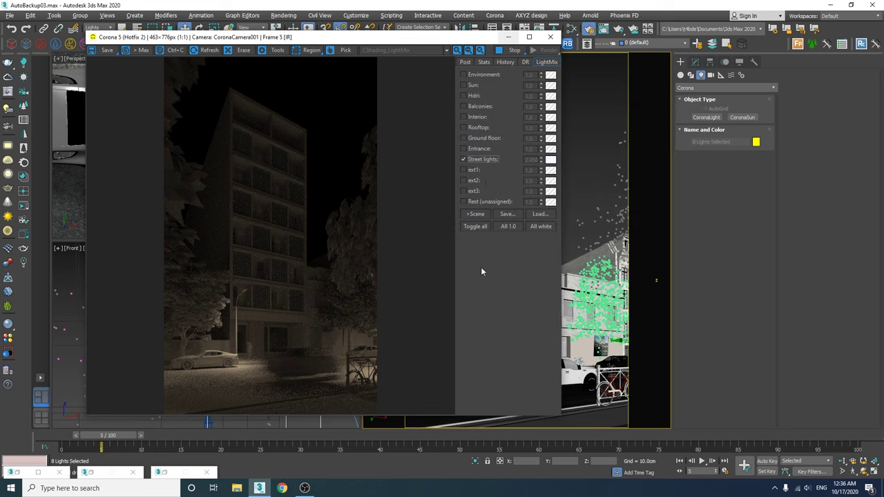
Turn off Street lights, enable ext1, ext2 and ext3 in LightMix, and set the ext3 intensity to 0.688
click(464, 160)
click(462, 170)
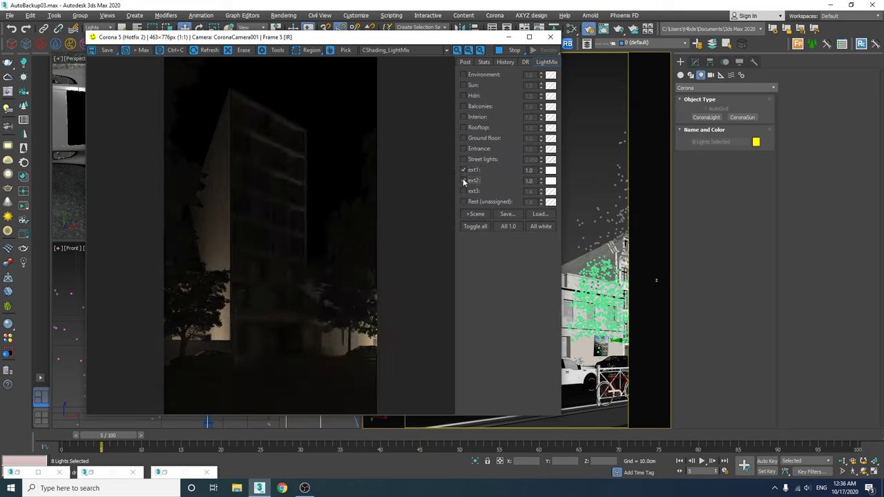
click(464, 180)
click(463, 191)
drag(541, 193, 514, 233)
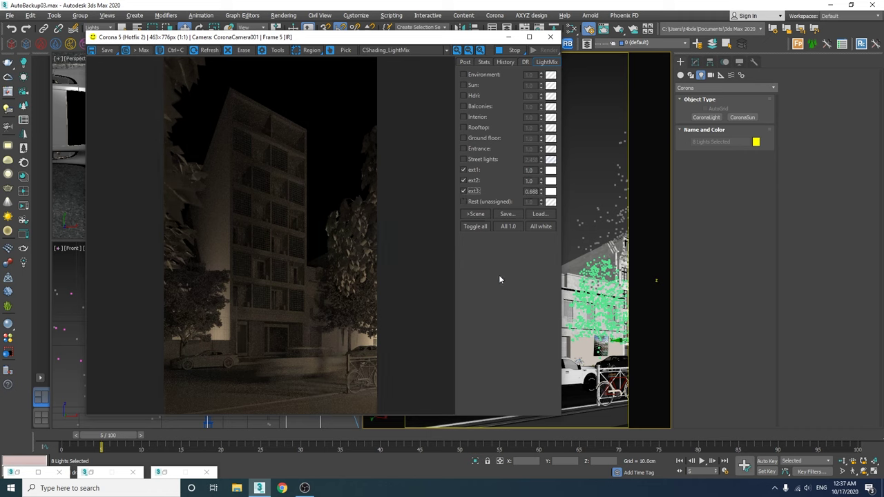
Enable the Rest (unassigned), Street lights, Entrance, Ground floor, Rooftop, Interior, Balconies and Hdri layers in LightMix
click(464, 202)
click(464, 159)
click(463, 149)
click(464, 138)
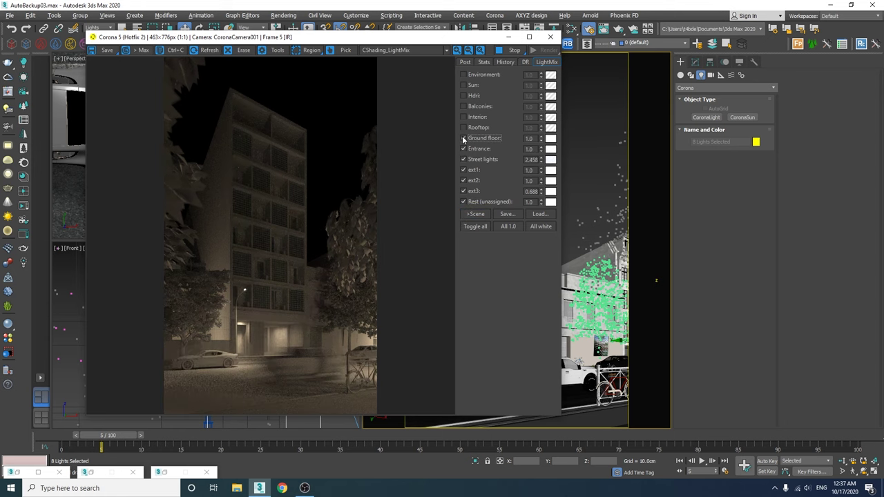
click(463, 128)
click(463, 116)
click(464, 106)
click(463, 96)
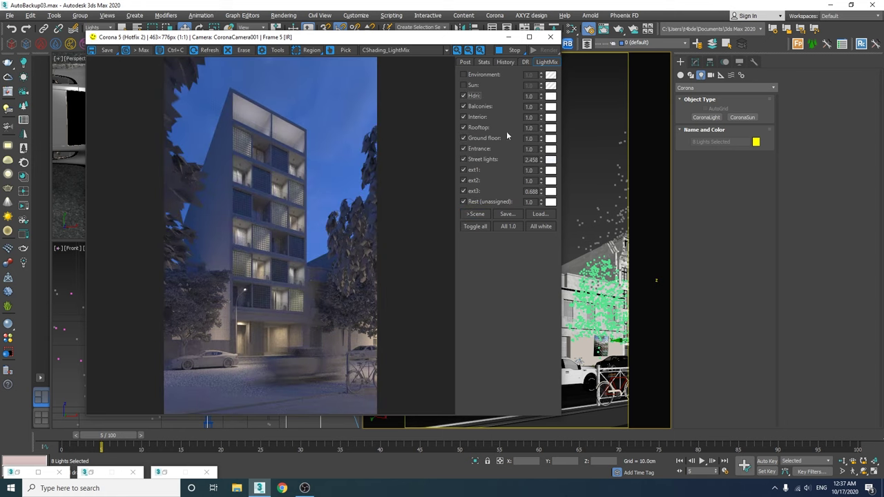
Compare the render with Rooftop and Balconies switched off and on, and enable the Sun and Environment layers
click(464, 128)
click(464, 127)
click(464, 106)
click(463, 106)
click(463, 85)
click(463, 75)
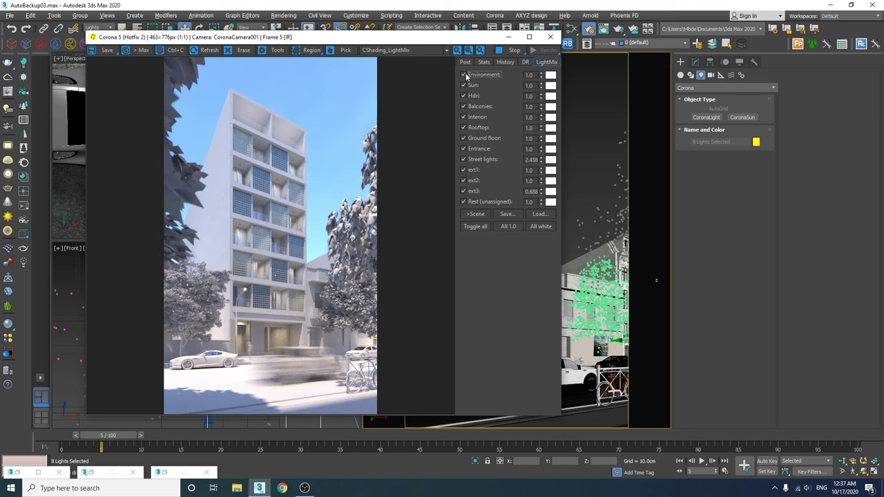
Stop the interactive render and transfer the LightMix settings to the scene
click(511, 49)
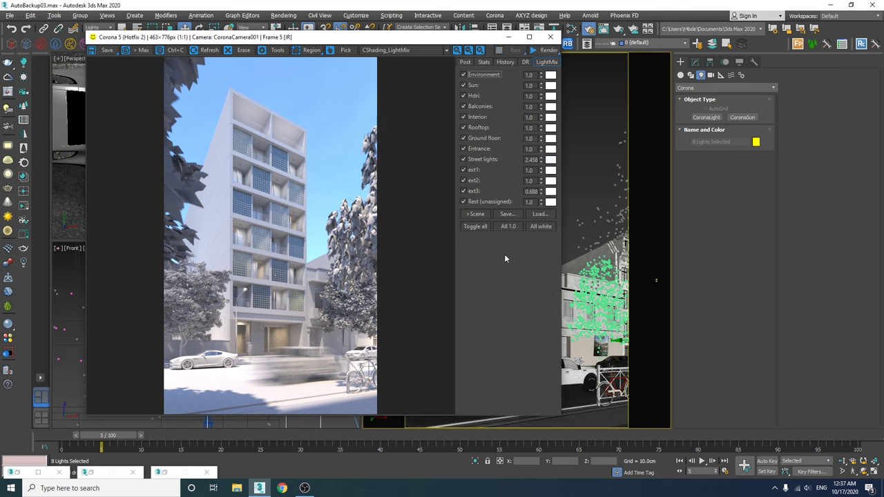
click(475, 213)
click(565, 262)
Disable the material override and set the denoising mode to Corona High Quality in the render setup
click(590, 28)
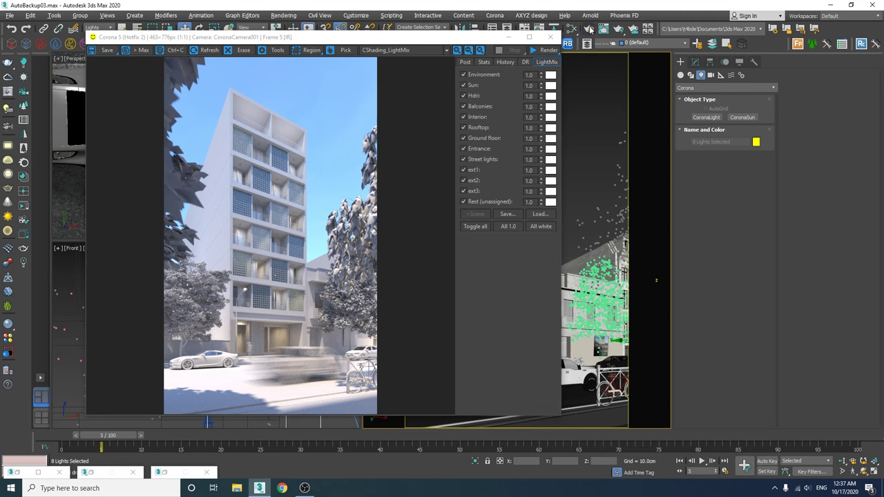
click(457, 97)
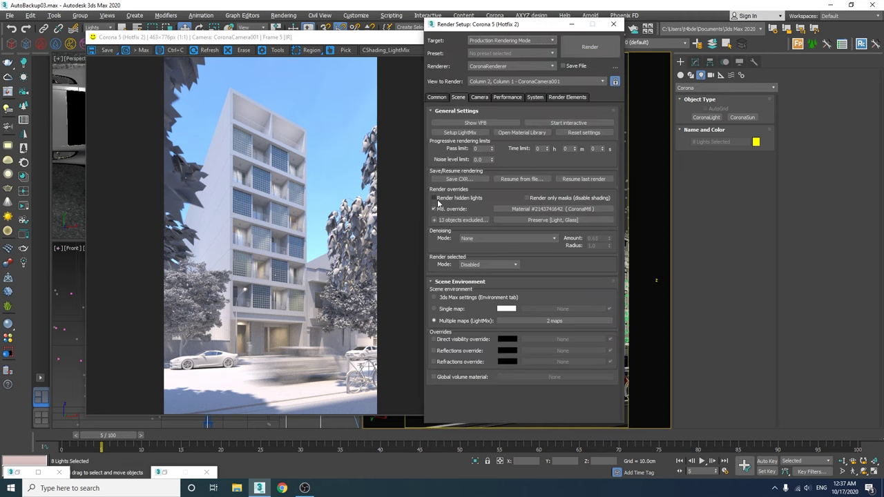
click(435, 208)
click(474, 239)
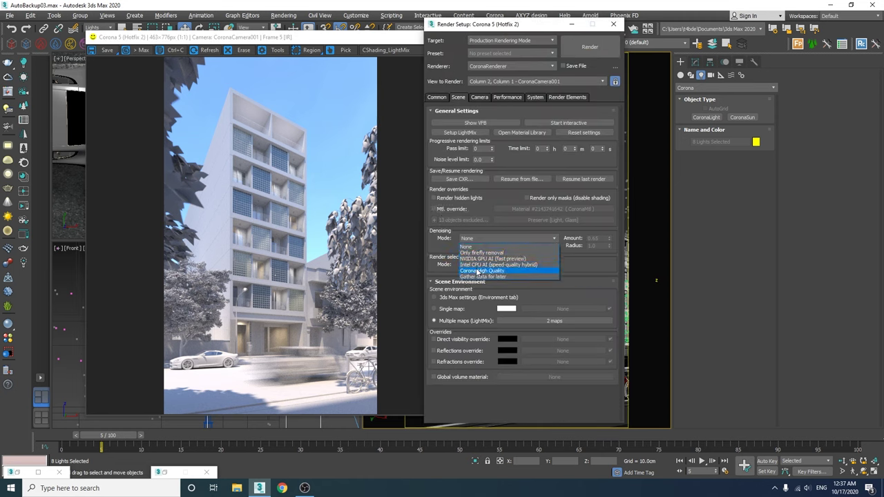
click(477, 271)
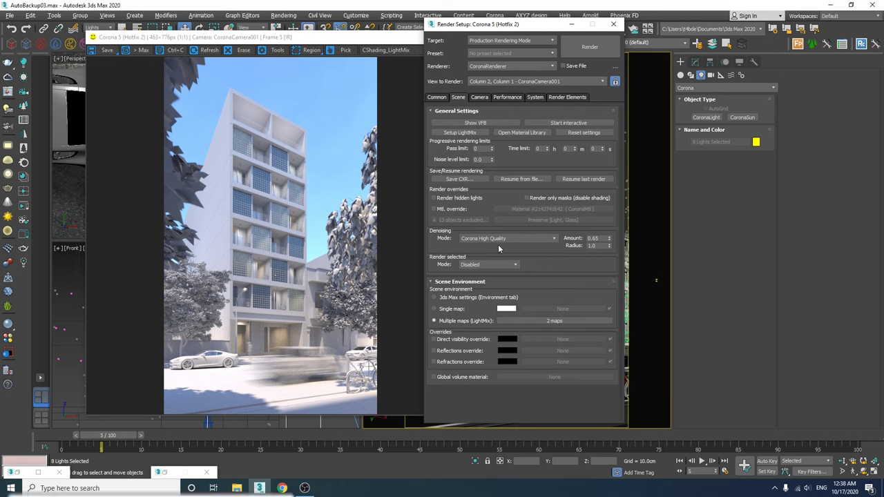
Lock the image aspect ratio in the render setup and enter 3000 for the output size
click(437, 97)
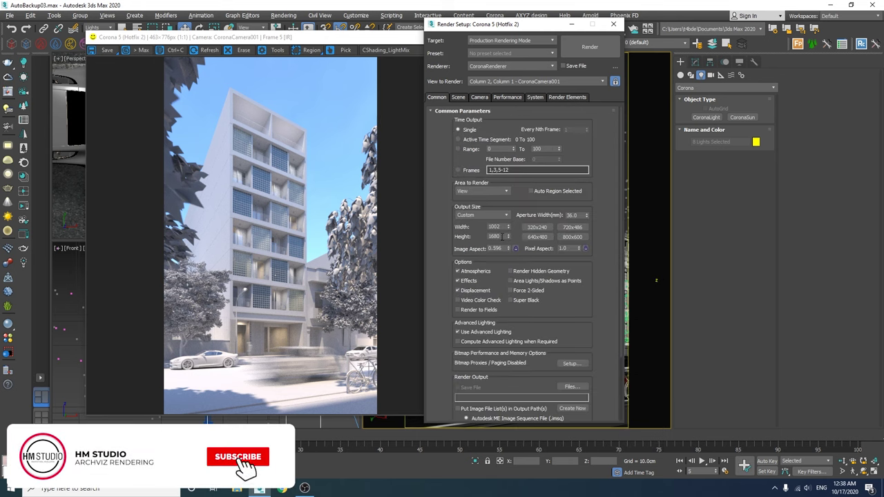
drag(502, 236, 474, 236)
click(516, 248)
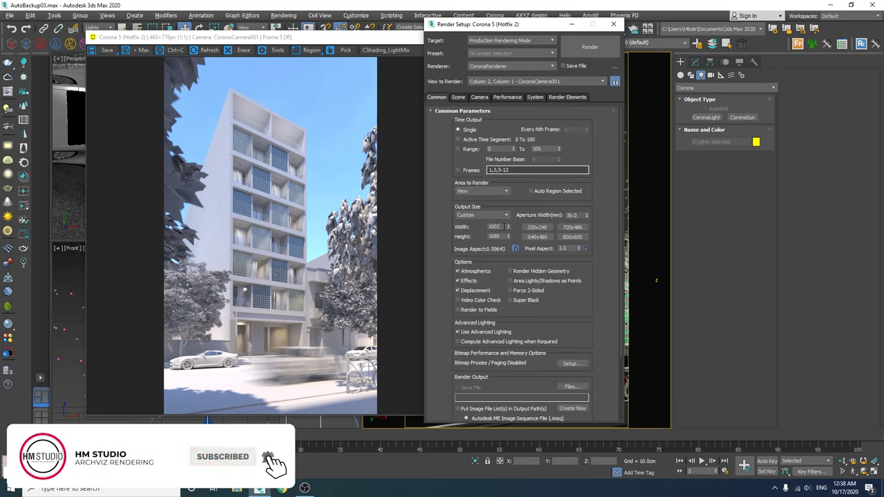
text(3000)
key(Return)
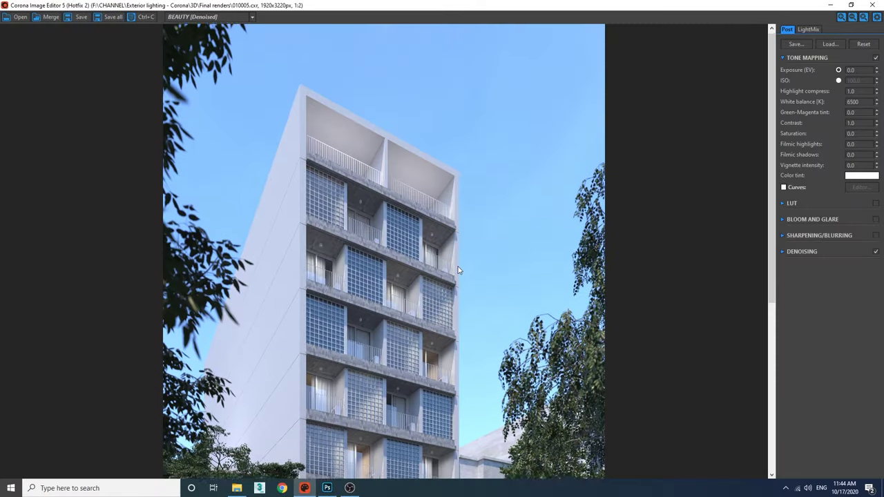
Look over the final render 010005.cxr in Corona Image Editor and switch off all its LightMix layers
scroll(452, 262, down, 5)
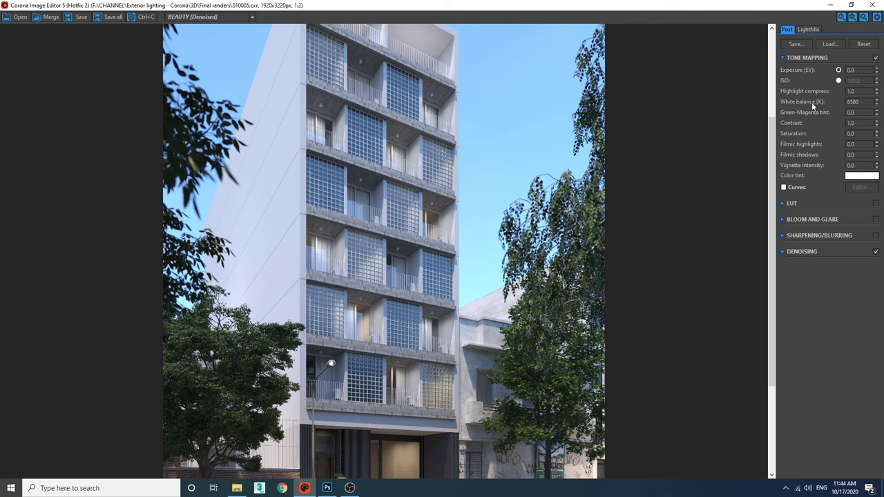
scroll(486, 248, down, 2)
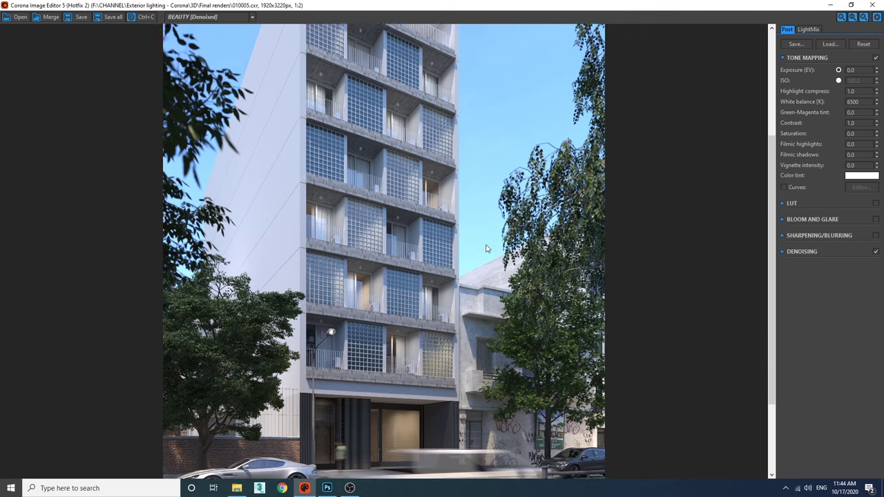
scroll(486, 249, down, 2)
scroll(482, 297, up, 8)
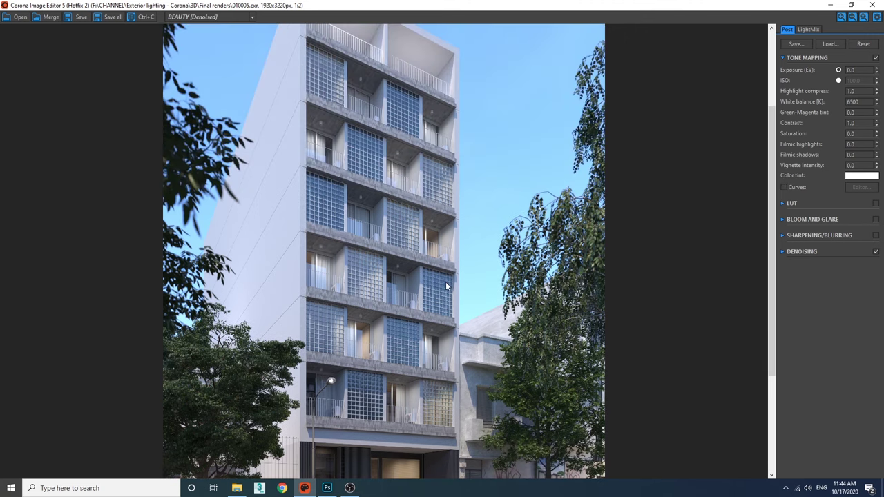
scroll(450, 259, down, 1)
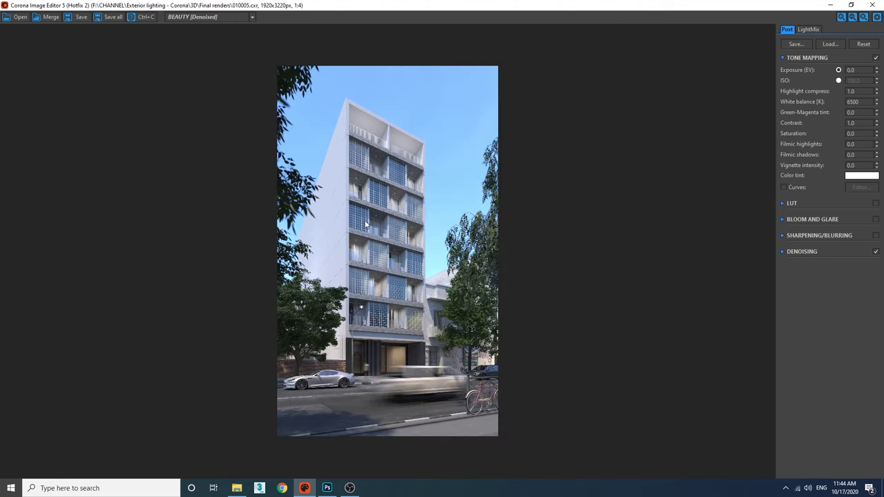
click(815, 30)
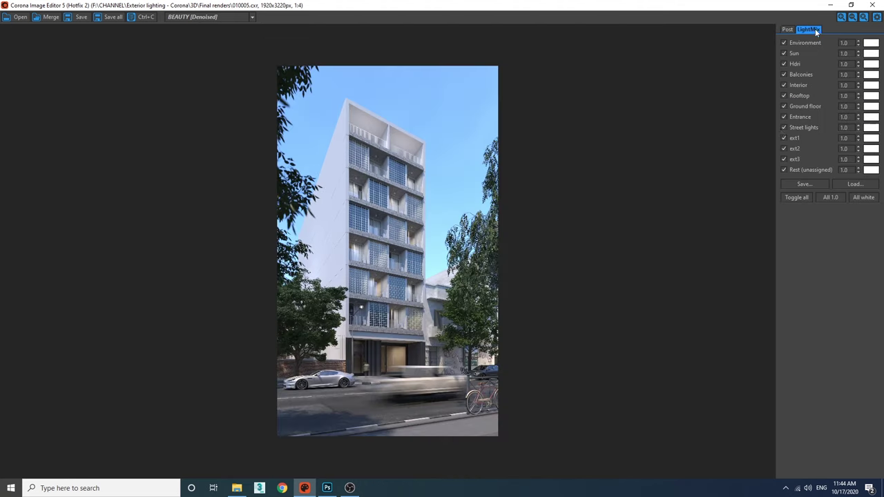
click(788, 197)
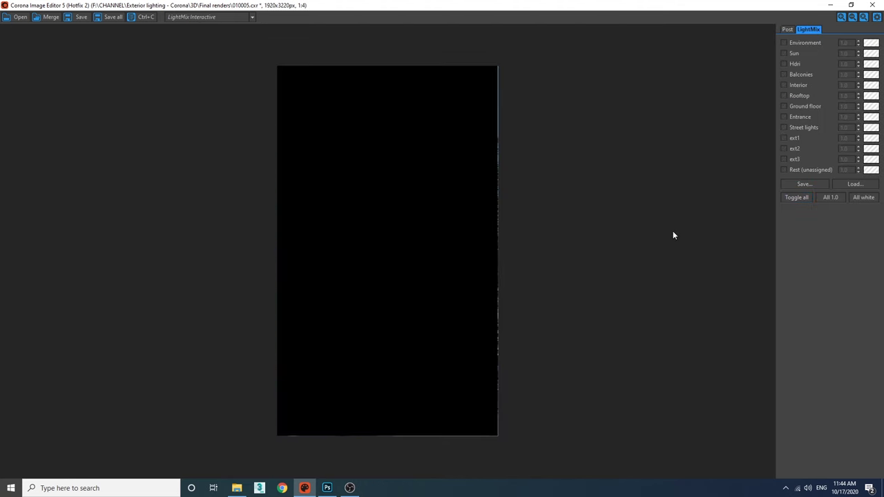
Enable the Environment and Sun layers in LightMix and raise the Sun intensity to about 2.05
click(783, 43)
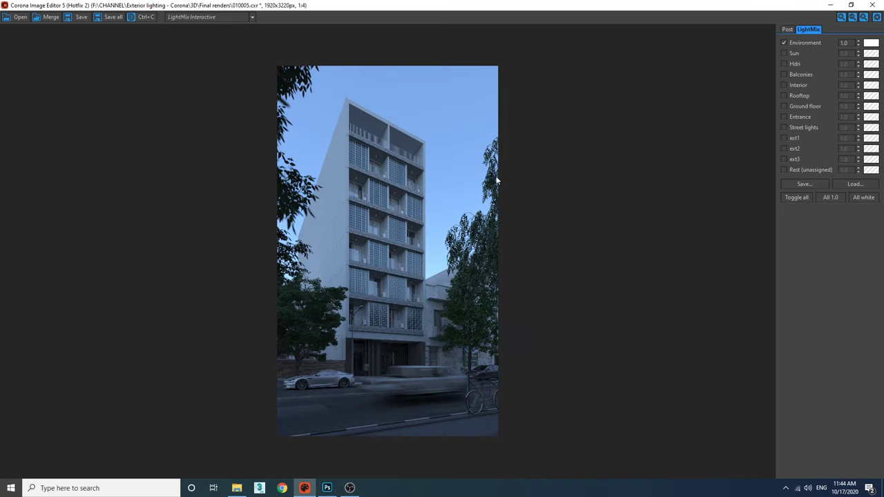
scroll(368, 268, up, 1)
middle_drag(431, 104, 449, 91)
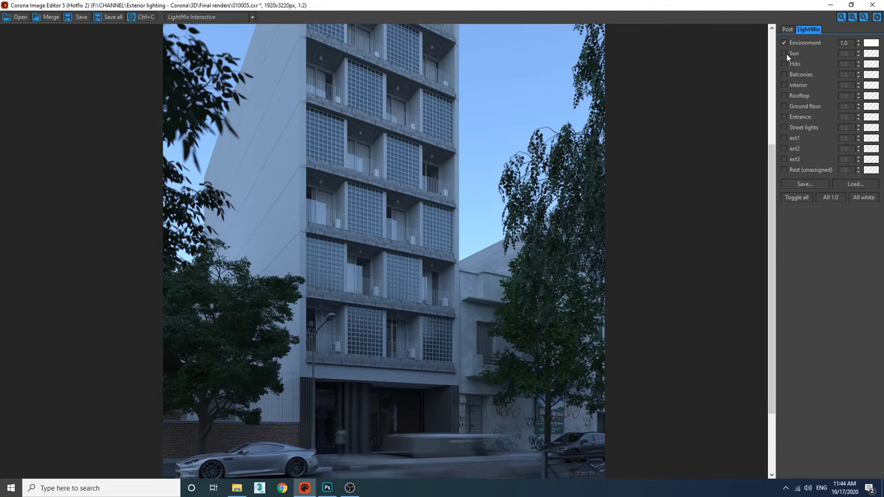
click(783, 53)
drag(444, 287, 469, 238)
scroll(469, 241, down, 1)
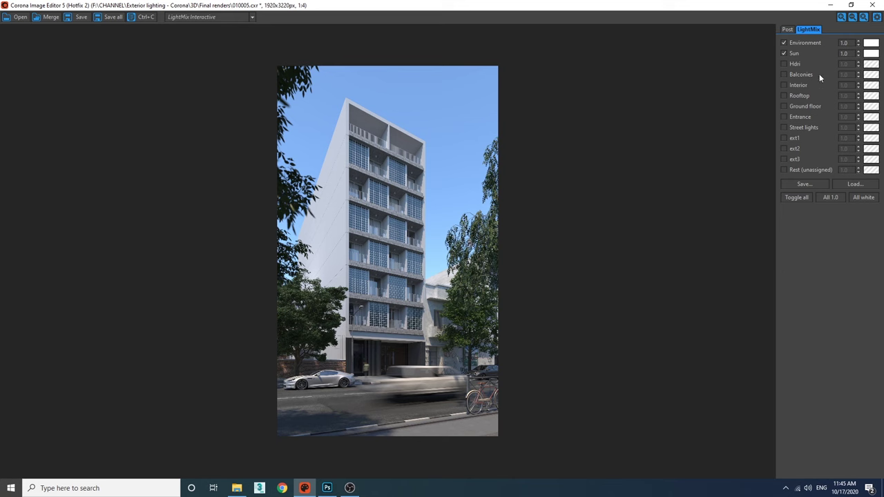
drag(859, 55, 805, 454)
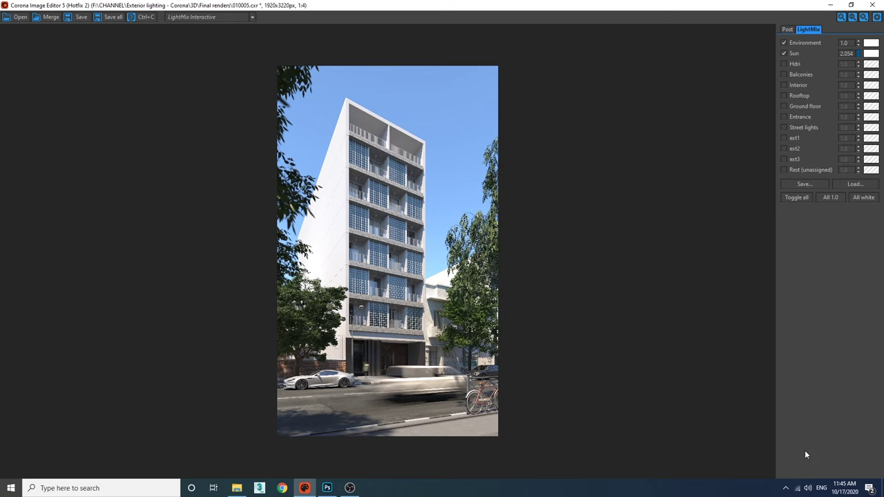
Set the tone mapping highlight compression to 1.50 to tame the sunlit facade
click(787, 29)
scroll(496, 270, up, 1)
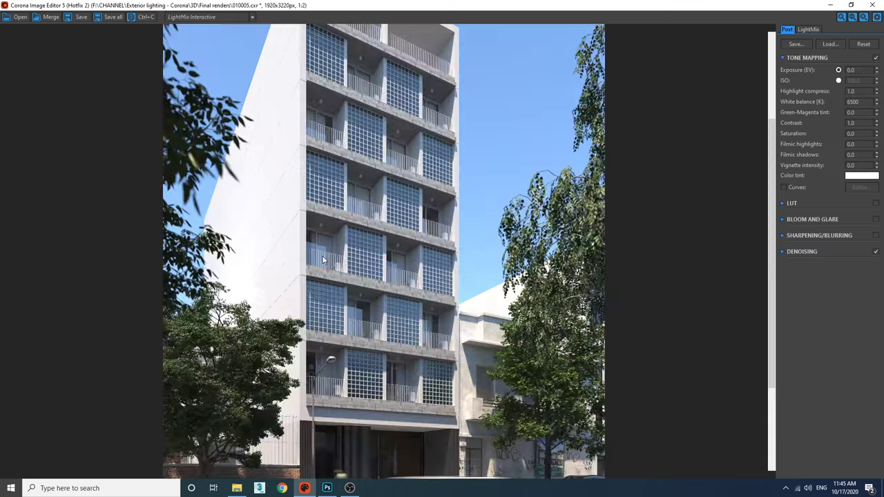
scroll(474, 228, up, 1)
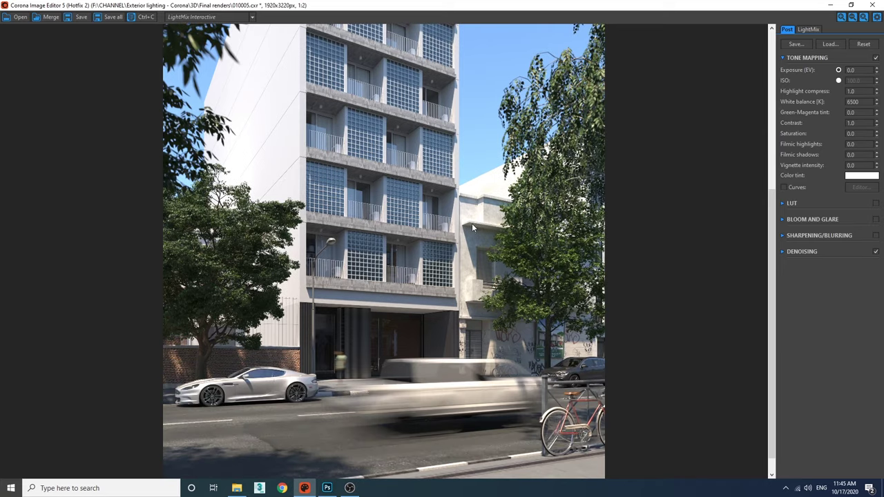
double_click(860, 91)
text(1.50)
key(Return)
drag(627, 134, 393, 160)
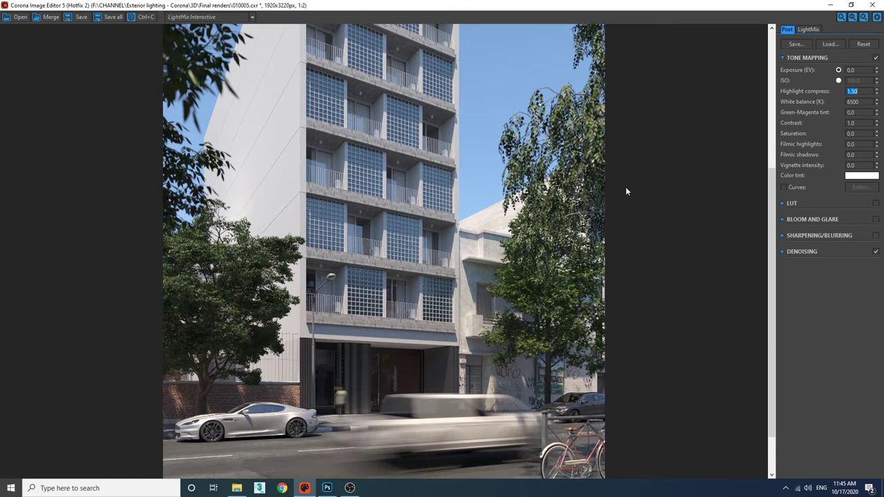
Set the tone mapping contrast of the render to 3.0
scroll(577, 221, down, 1)
double_click(852, 123)
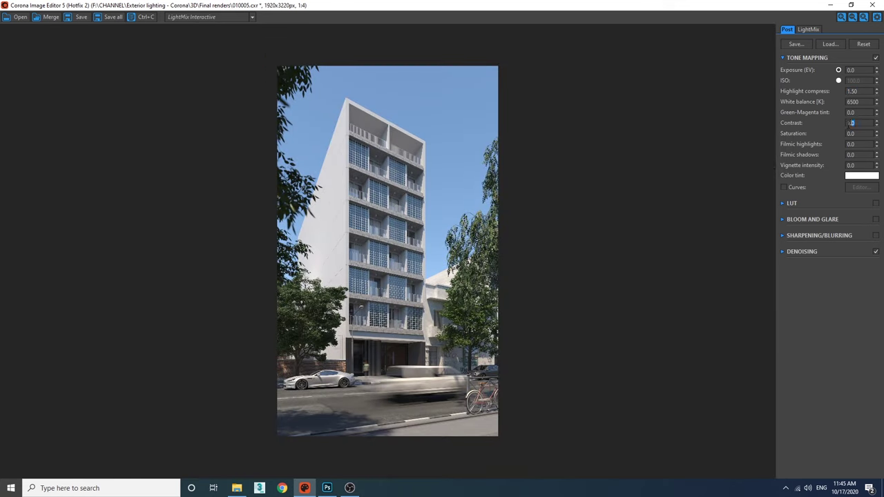
drag(848, 125, 801, 129)
text(2)
key(Return)
text(3.0)
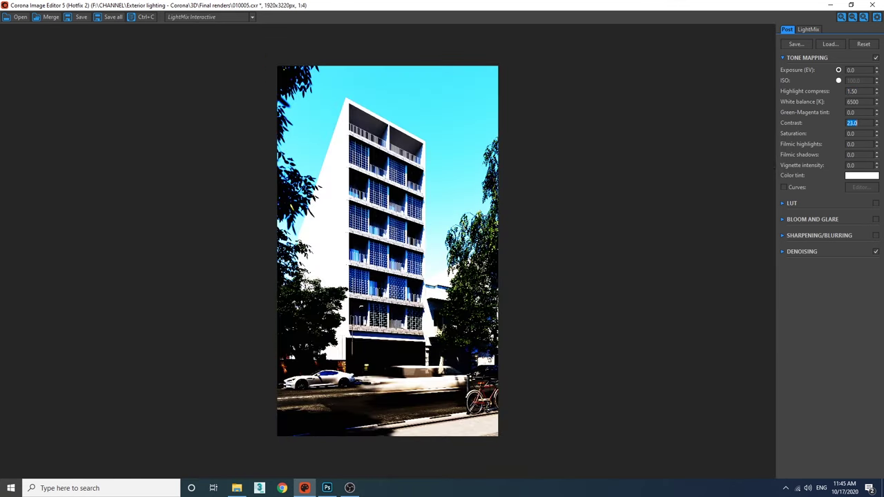
key(Return)
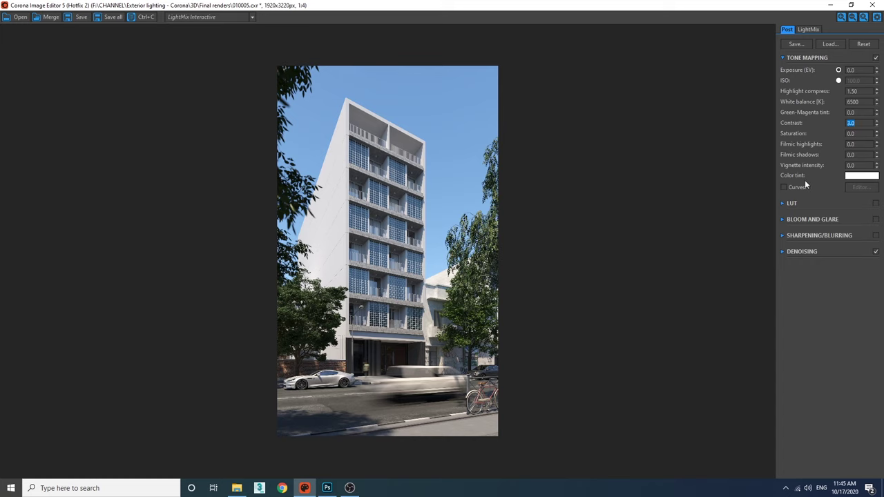
Try a vignette intensity of 0.5 on the render, and settle on 1.0
click(854, 166)
text(0.5)
key(Return)
text(1)
key(Return)
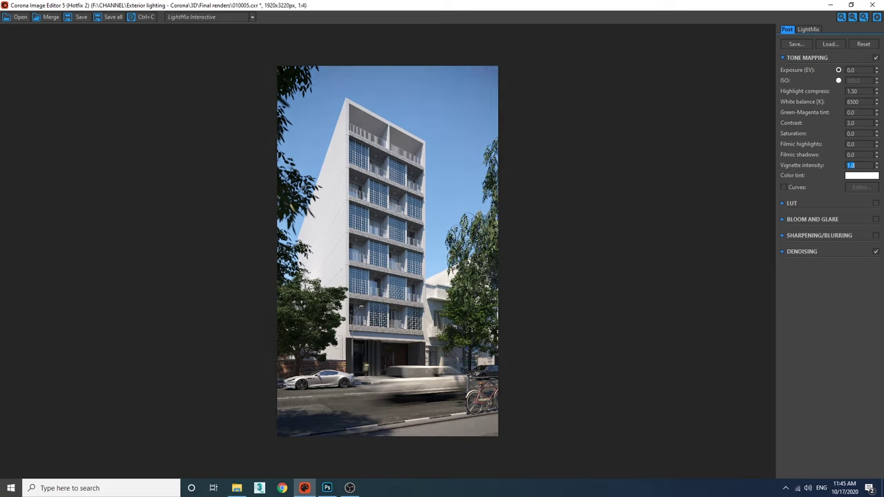
Enable the LUT, try several of the available files and choose Adanmq_AgfaC...r_Vista_100
click(783, 203)
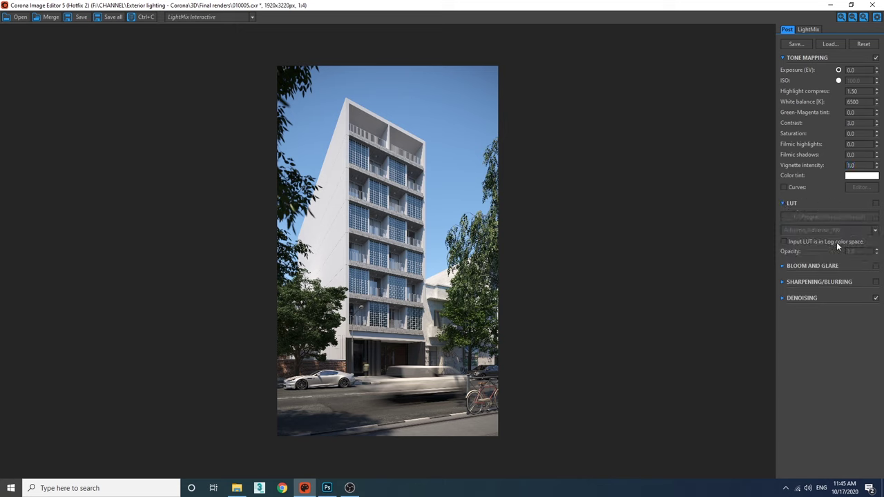
click(876, 203)
click(852, 234)
click(853, 235)
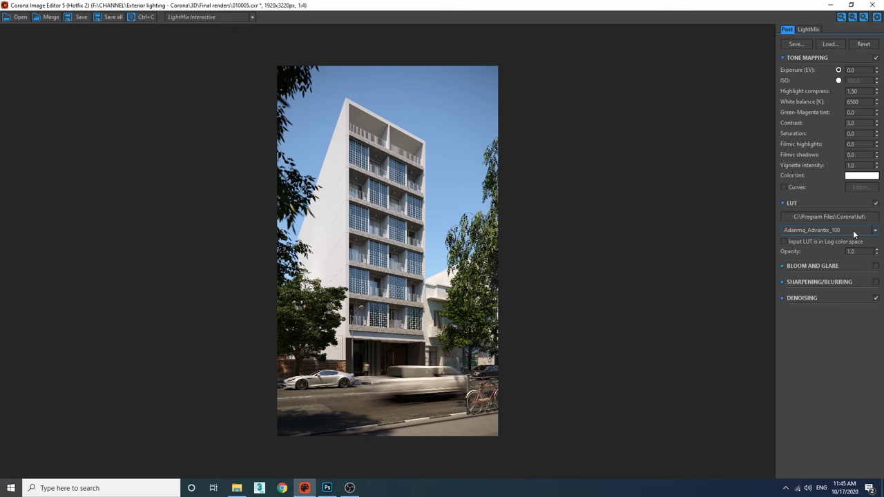
scroll(853, 235, down, 3)
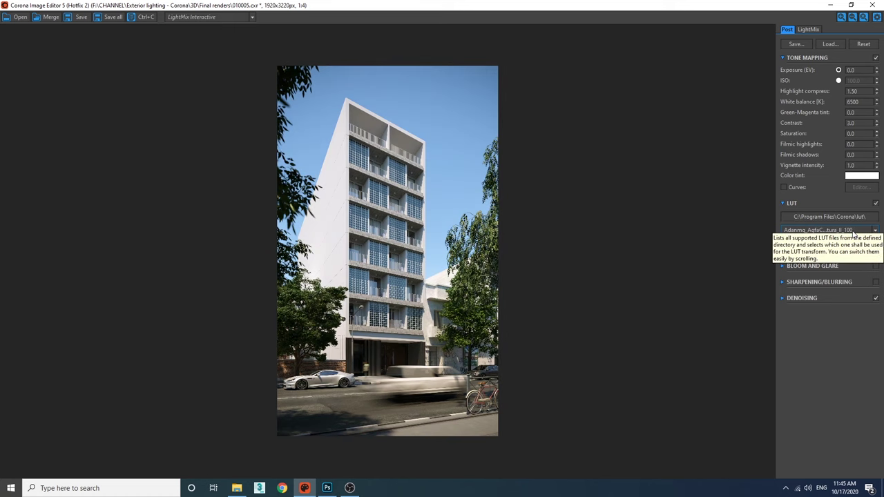
scroll(854, 234, down, 2)
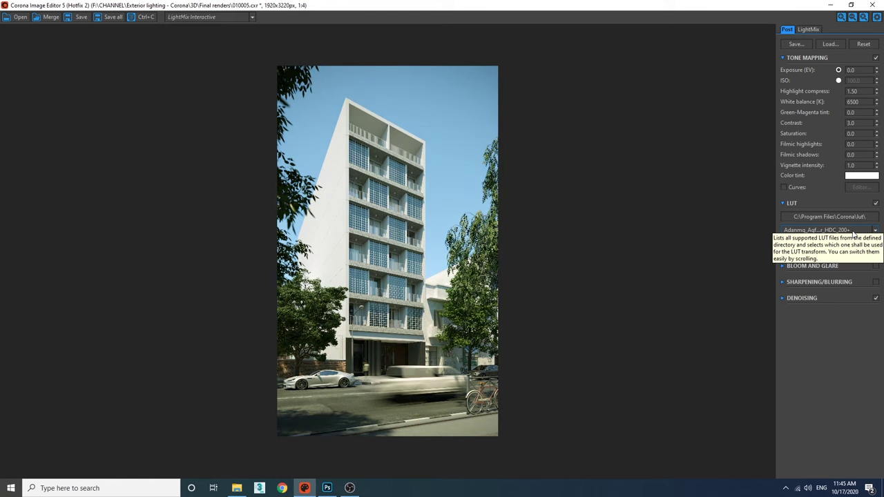
scroll(853, 234, down, 3)
scroll(853, 235, down, 1)
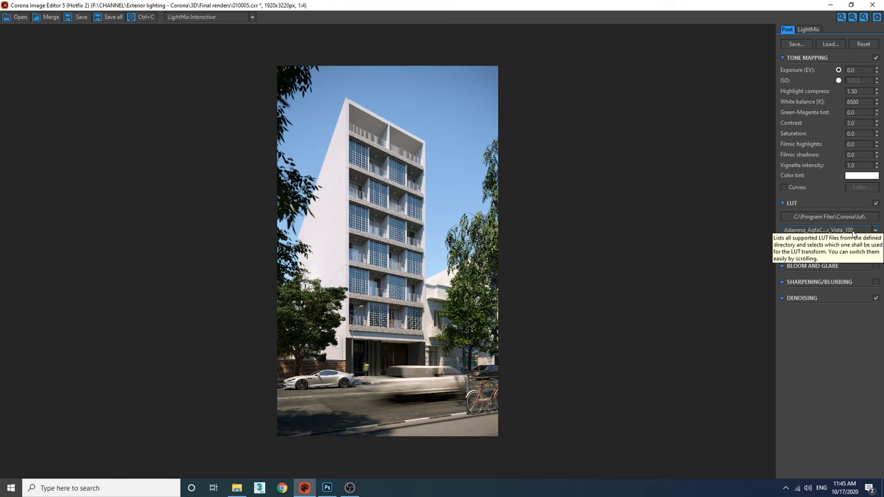
Compare the render with the LUT off and on, and set the LUT opacity to 0.50
scroll(332, 344, up, 1)
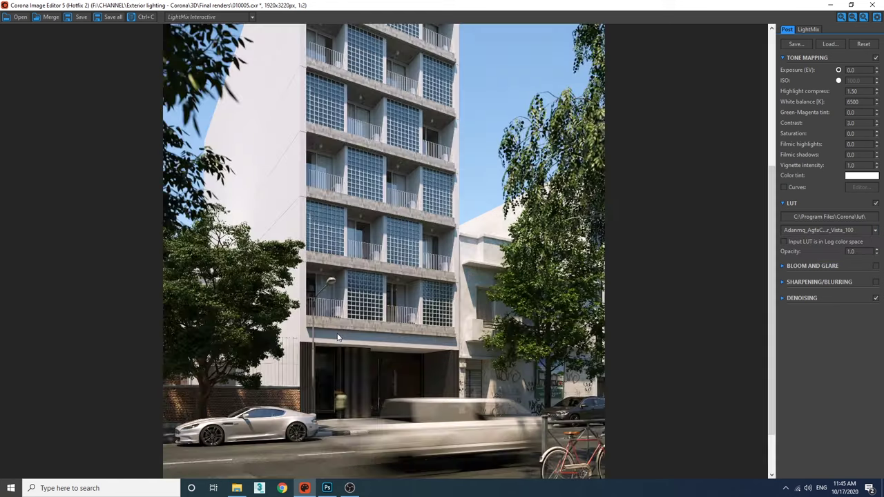
click(875, 203)
click(875, 204)
drag(856, 252, 801, 254)
key(Return)
Examine the facade and street with the LUT switched off and on, leaving the LUT enabled
scroll(522, 235, down, 2)
scroll(385, 204, up, 2)
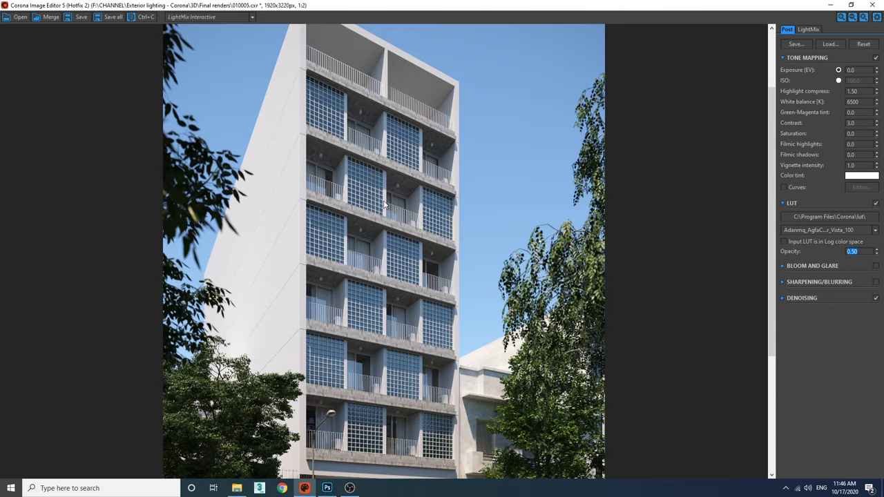
click(876, 203)
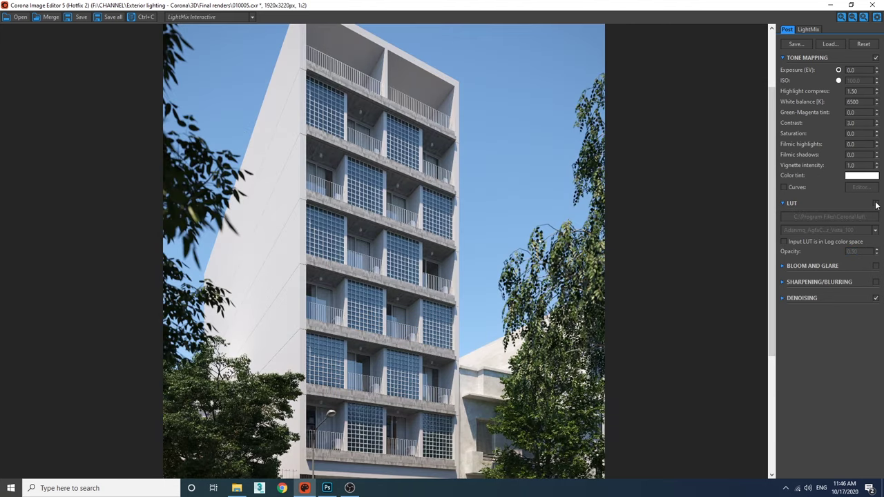
click(875, 203)
click(876, 203)
click(876, 203)
scroll(465, 106, down, 3)
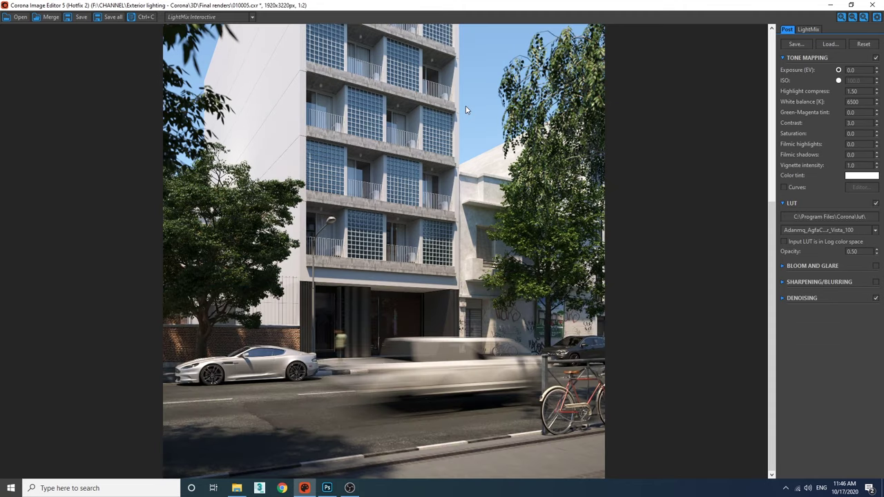
scroll(427, 169, up, 3)
scroll(468, 195, down, 4)
scroll(469, 196, up, 1)
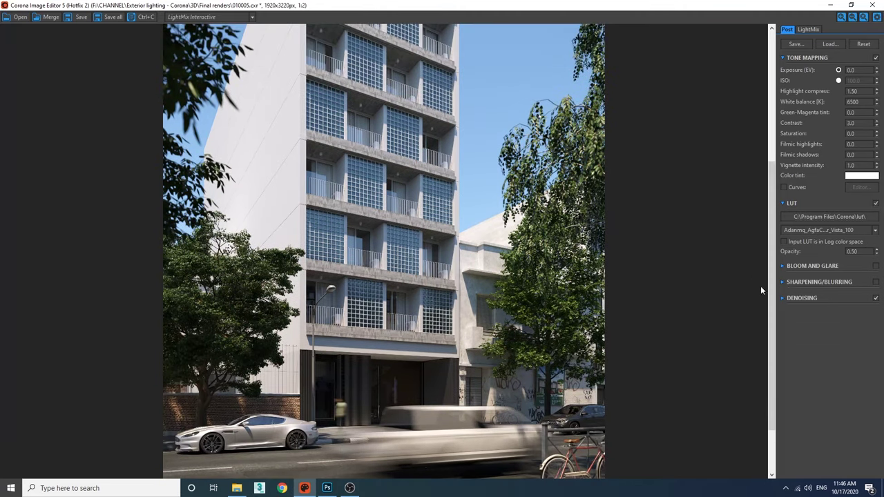
Show the denoising settings and examine the noise and detail on the moving car, street lamp and facade up close
click(796, 298)
scroll(352, 301, up, 3)
middle_drag(622, 376, 184, 217)
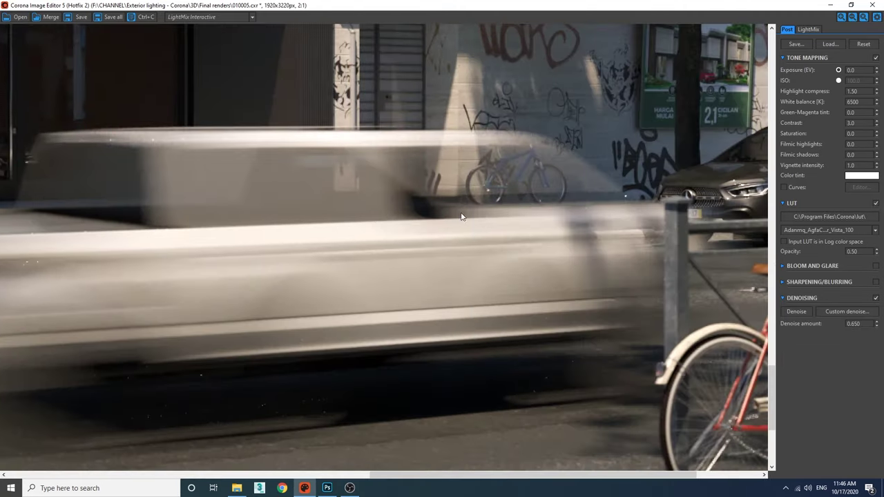
middle_drag(404, 159, 666, 422)
middle_drag(468, 126, 790, 370)
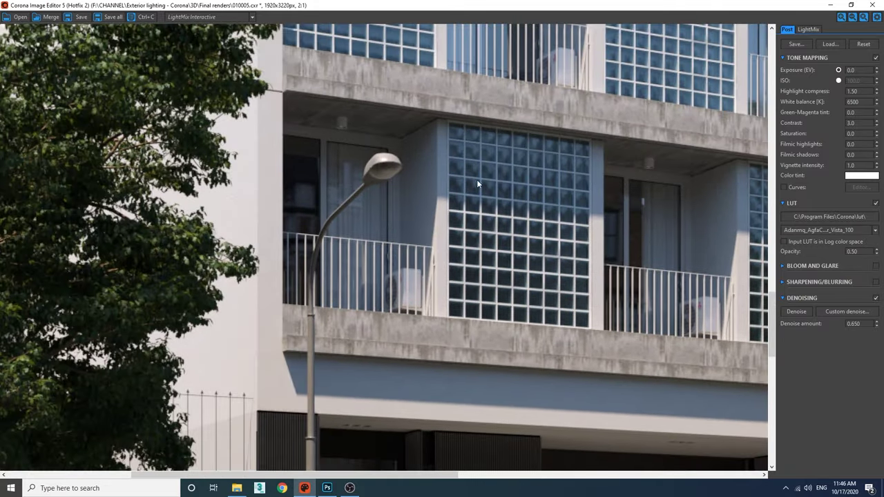
middle_drag(477, 180, 374, 402)
middle_drag(475, 63, 385, 208)
scroll(386, 208, down, 2)
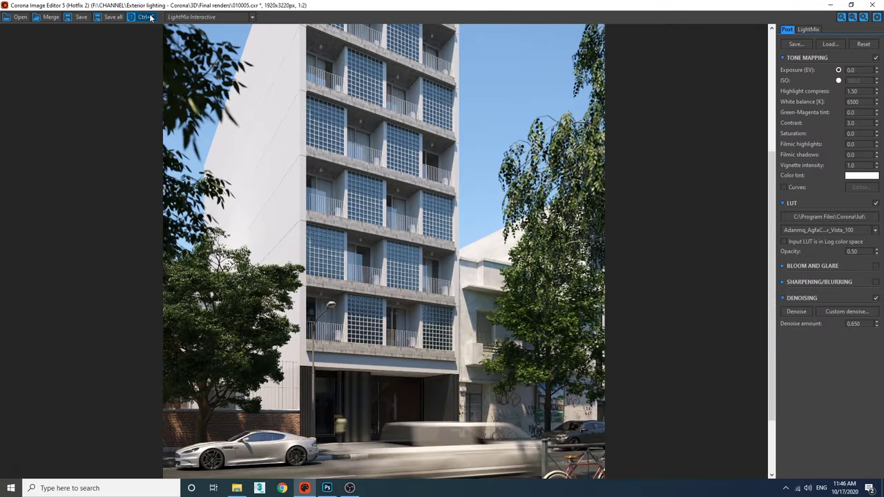
Copy the graded render, switch to Photoshop, paste it into a new 1920 × 3220 pixel document and delete the placed _MG_9622 layer
click(146, 16)
mouse_move(327, 488)
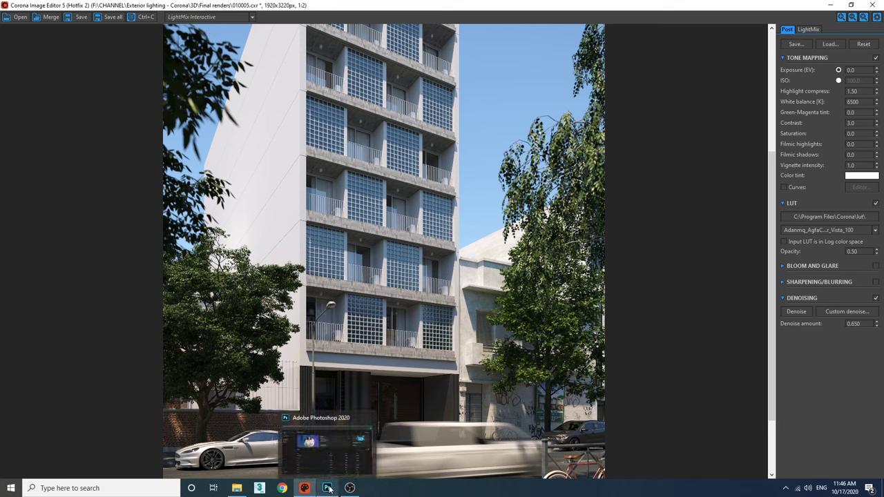
click(327, 458)
key(ctrl+n)
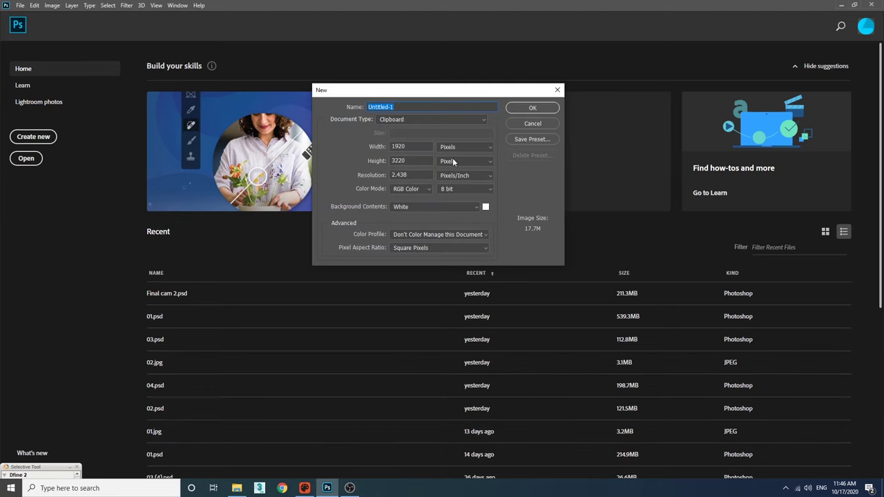
click(532, 108)
key(ctrl+v)
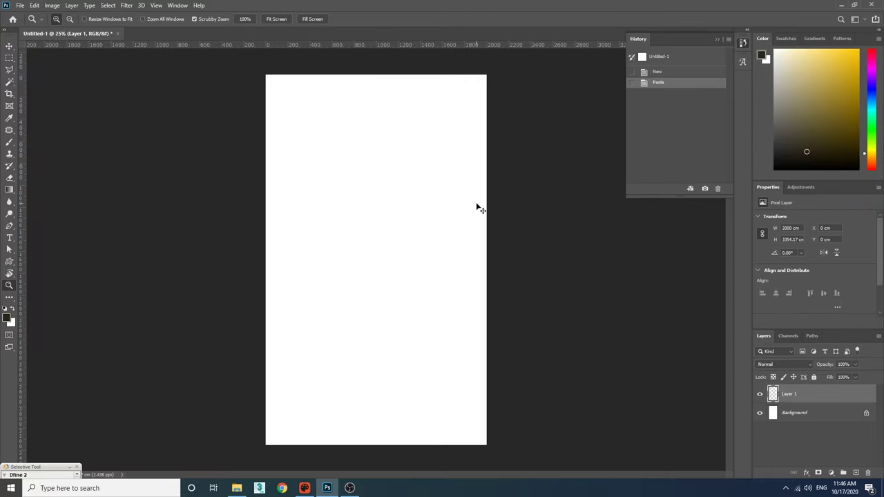
click(390, 197)
drag(386, 213, 382, 264)
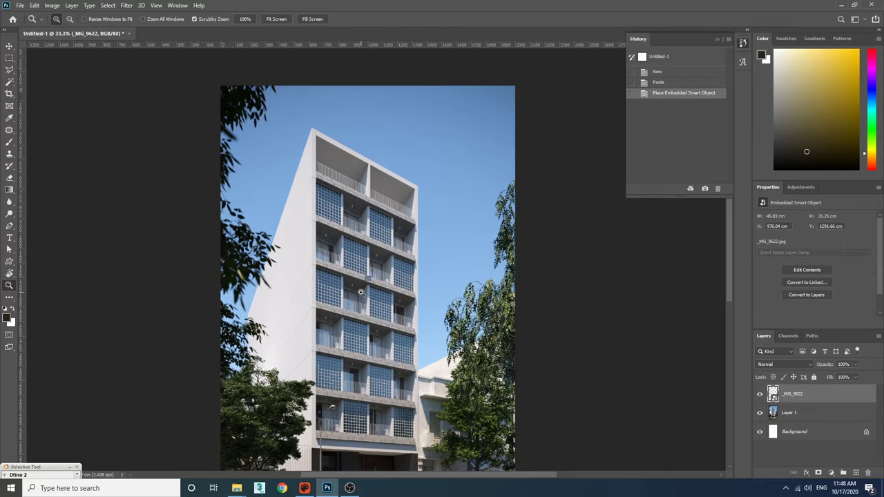
key(Delete)
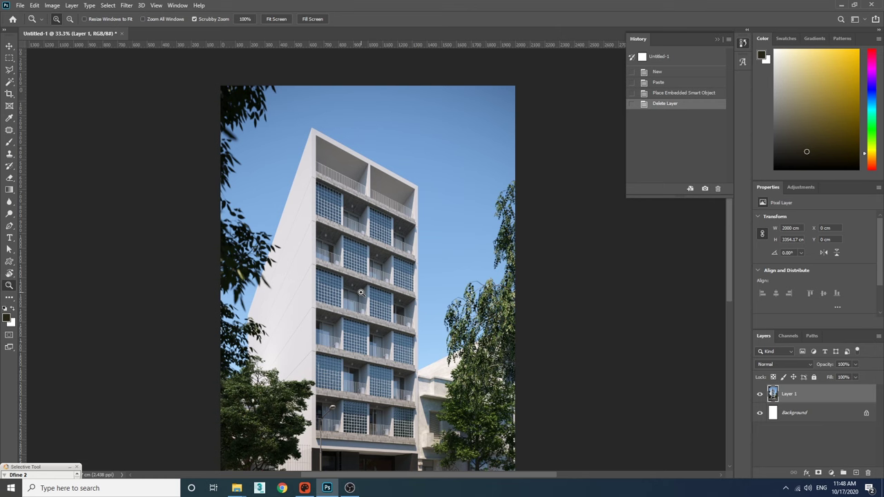
scroll(361, 293, down, 3)
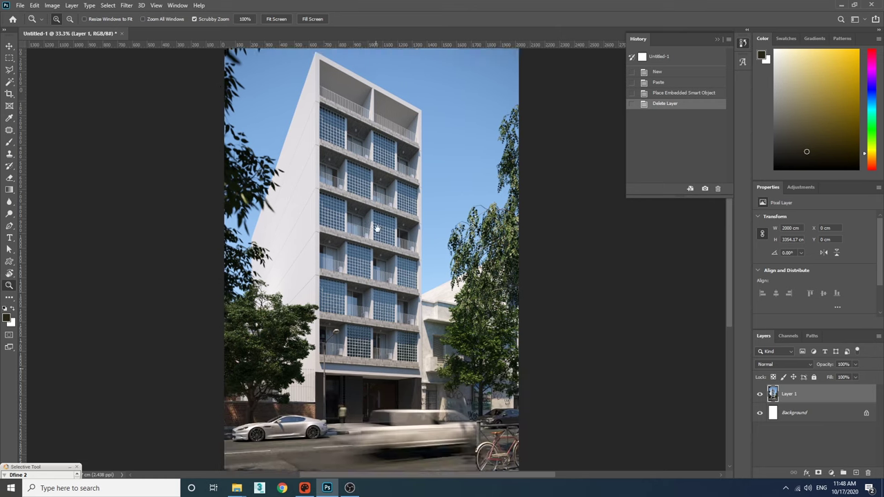
Switch to Corona Image Editor, display the Alpha pass of the render and copy it to the clipboard
key(alt+Tab)
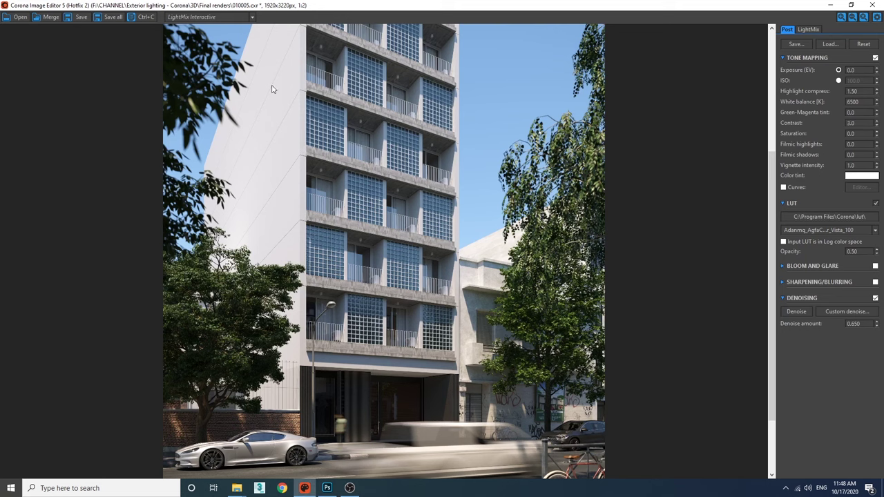
click(207, 17)
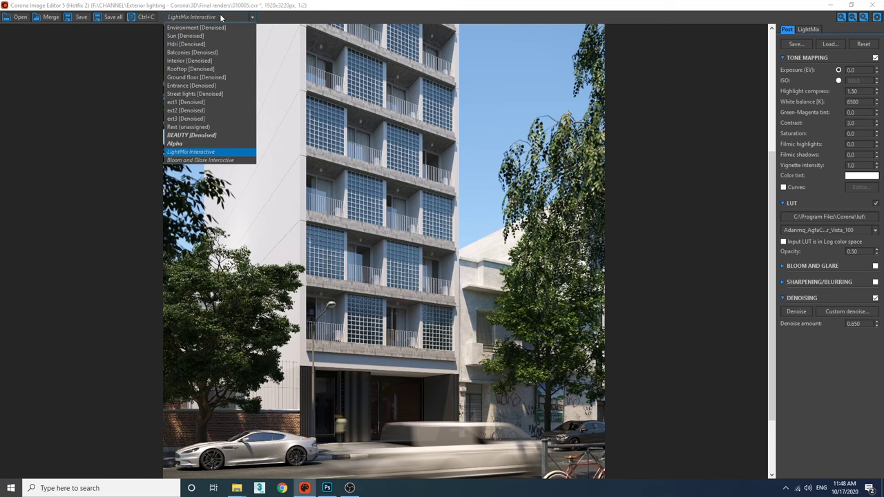
click(187, 144)
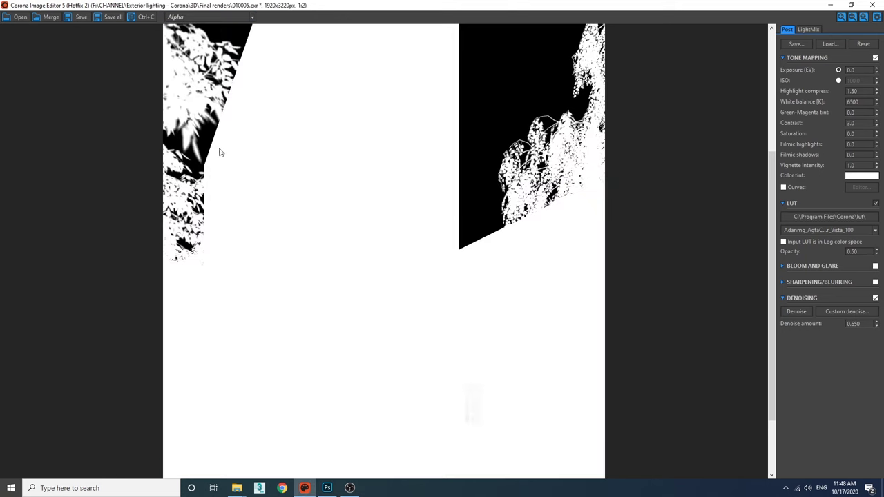
click(135, 19)
Return to Photoshop and paste the copied alpha image into a new channel of the render document
key(alt+Tab)
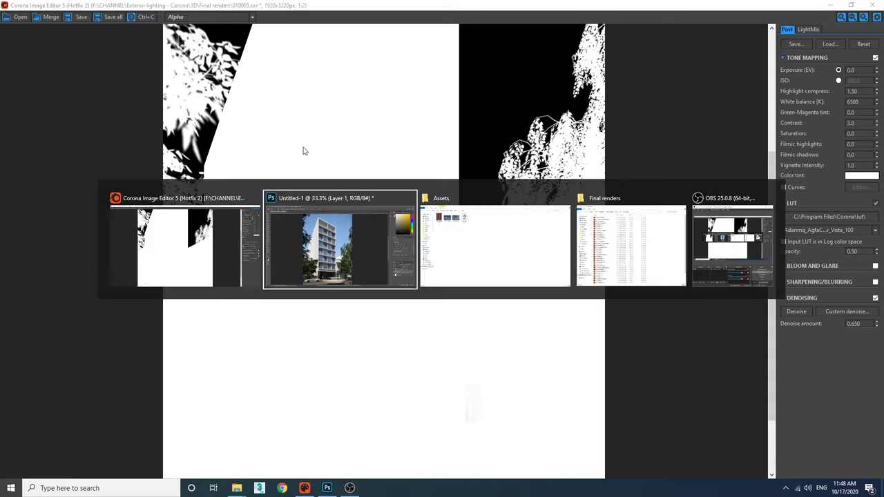
click(788, 336)
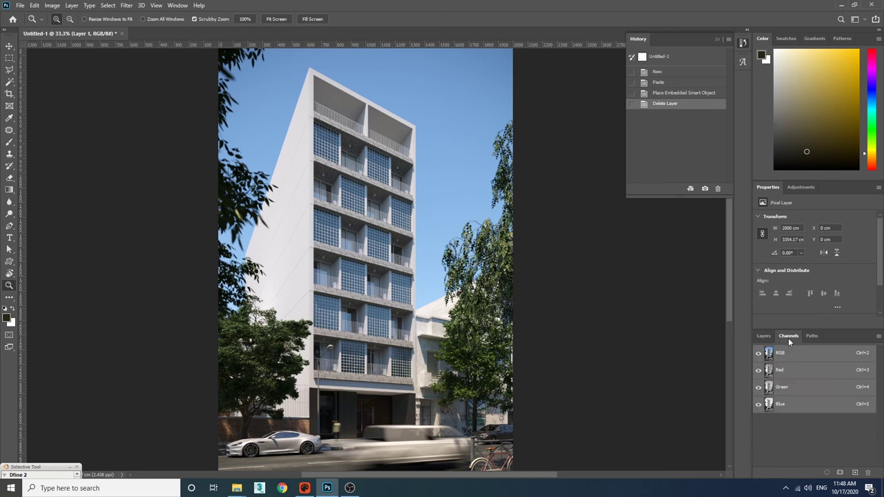
click(854, 473)
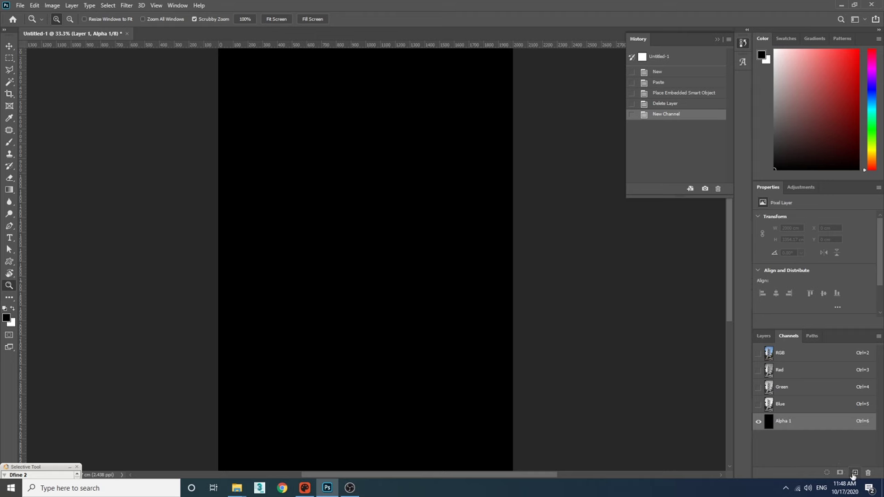
key(ctrl+v)
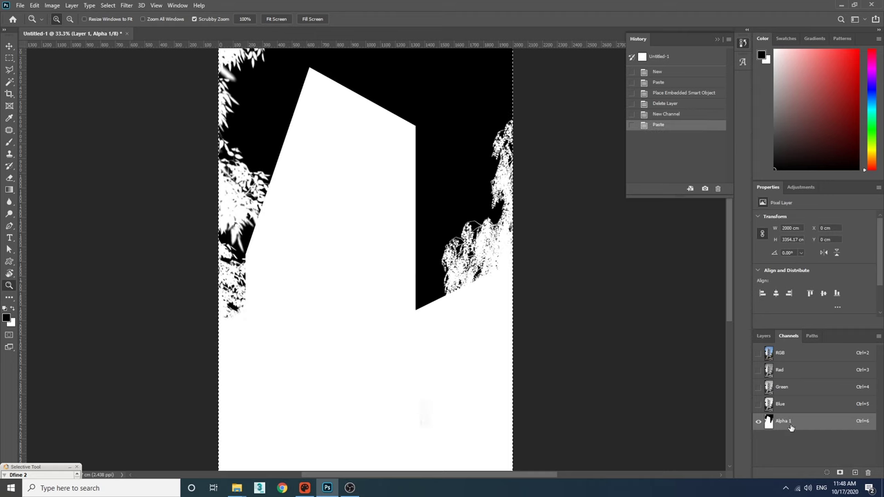
Load the Alpha 1 channel as a selection and copy the selected building and trees from Layer 1 to a new layer
click(782, 352)
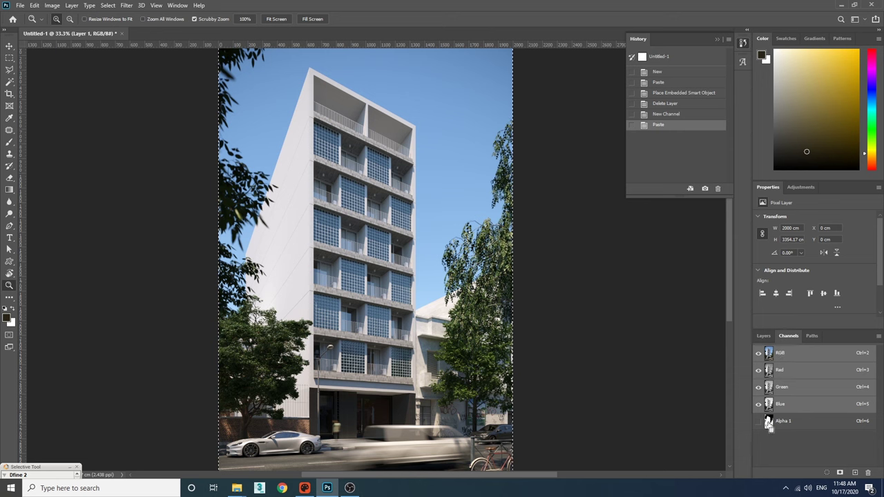
ctrl+click(768, 423)
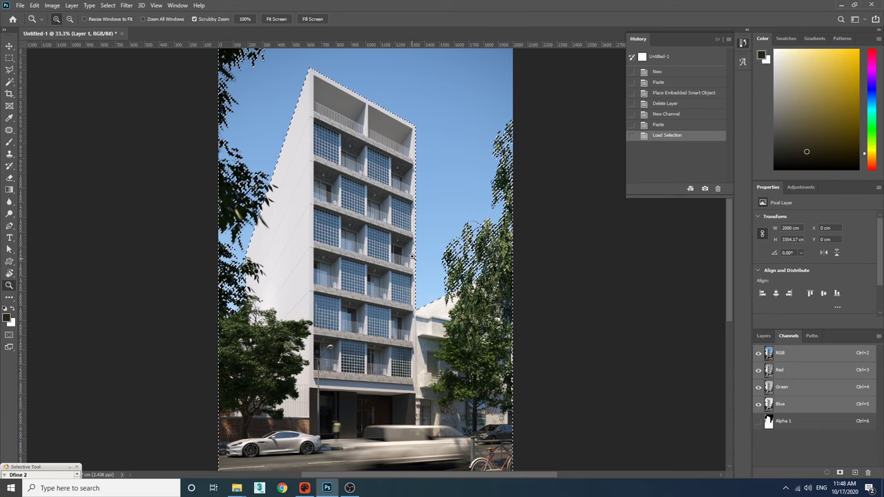
click(764, 336)
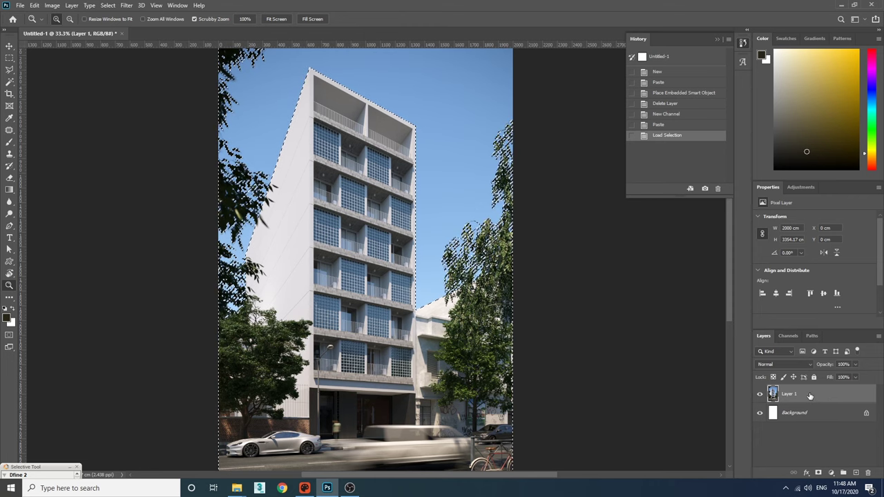
key(ctrl+j)
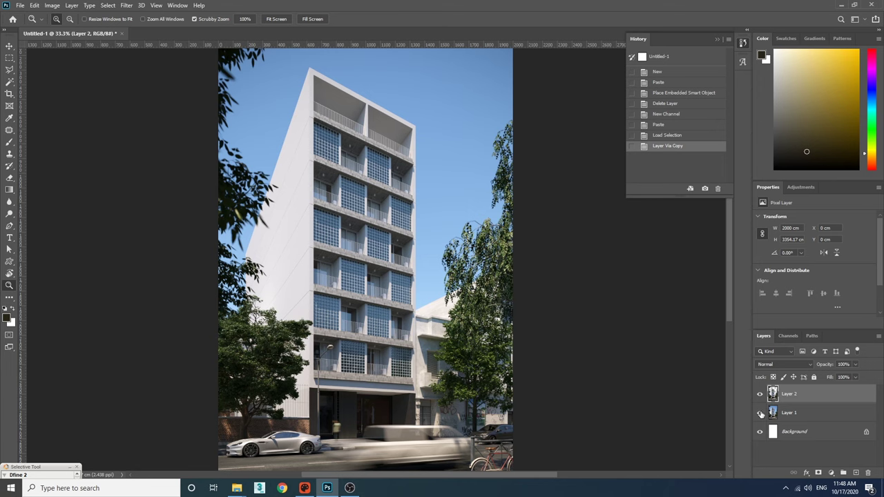
Compare the cut-out building and trees with Layer 1 hidden and shown, leaving Layer 1 visible
click(759, 412)
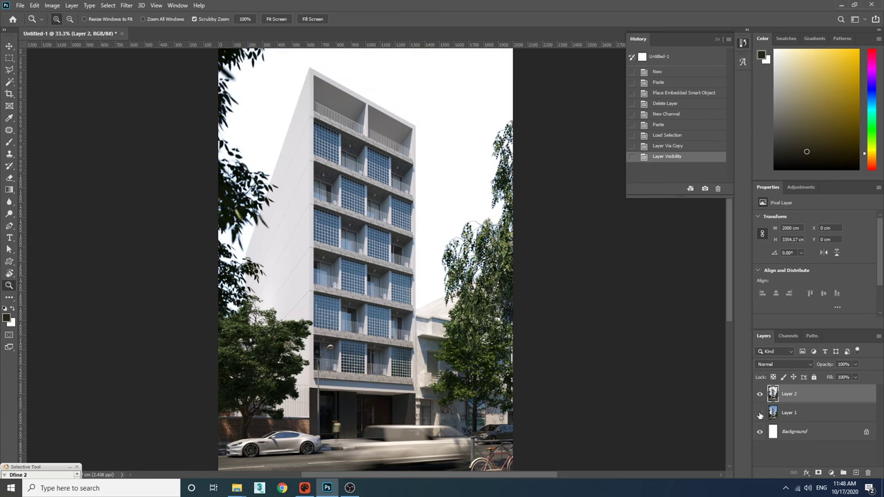
click(760, 413)
click(760, 413)
click(760, 413)
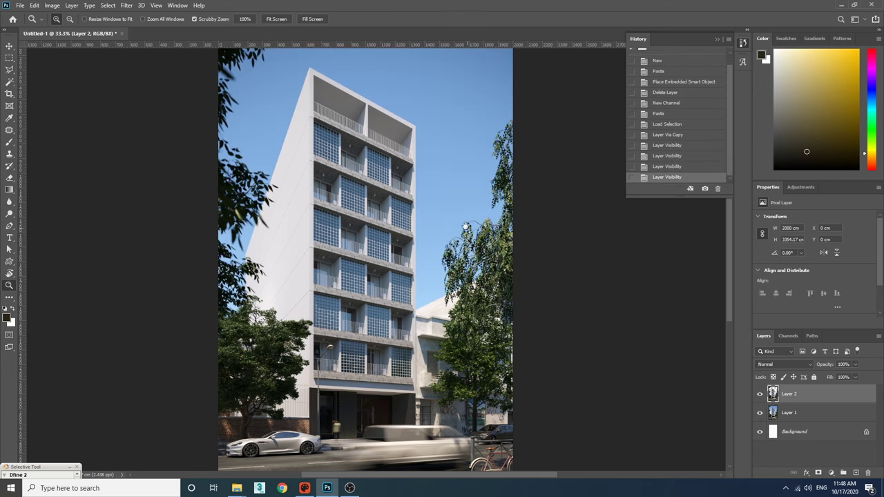
Place the sky photo _MG_9631.jpg from the Assets folder into the Photoshop document as an embedded object
drag(458, 236, 467, 267)
key(alt+Tab)
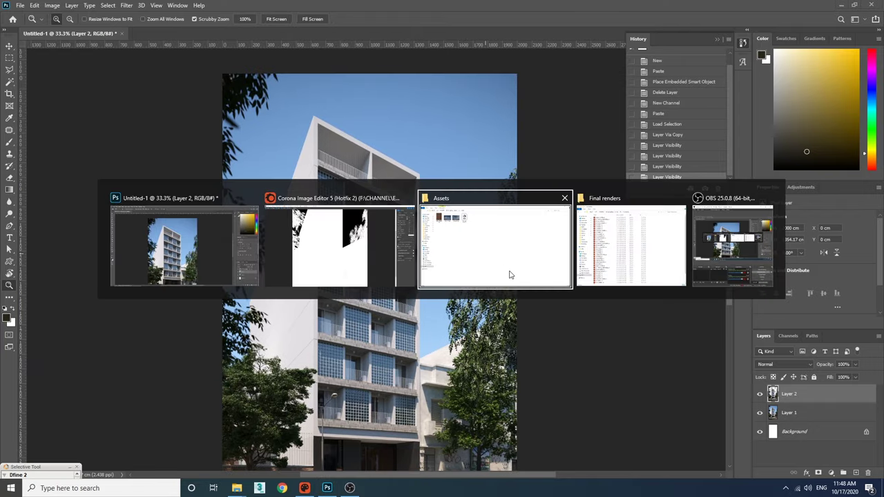
click(509, 274)
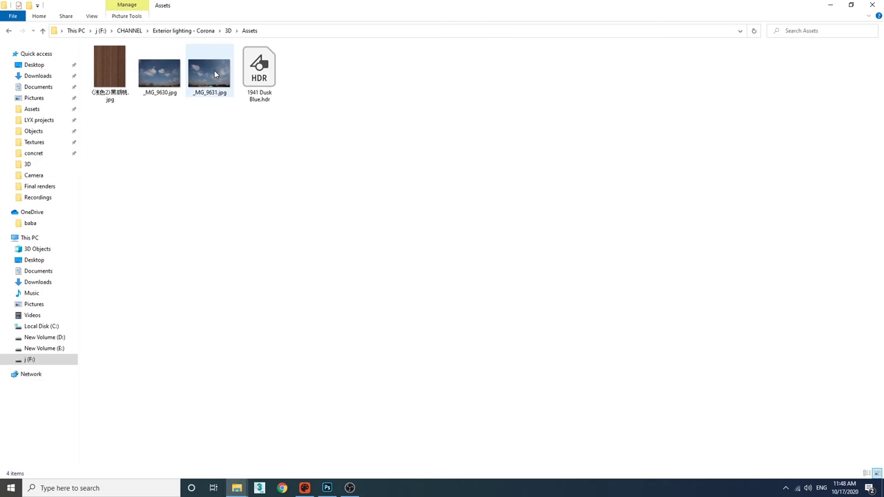
drag(214, 70, 352, 248)
key(alt+Tab)
drag(421, 264, 401, 230)
alt+scroll(389, 273, down, 4)
key(Return)
Order the _MG_9631 sky layer below Layer 2, reposition it behind the building, and compare the image with and without it
drag(800, 399, 795, 422)
key(v)
drag(465, 285, 445, 214)
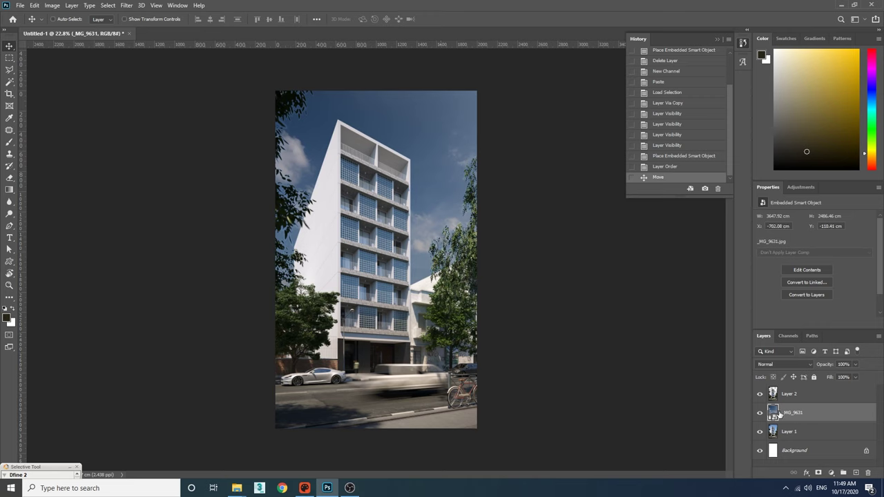
click(760, 413)
click(760, 413)
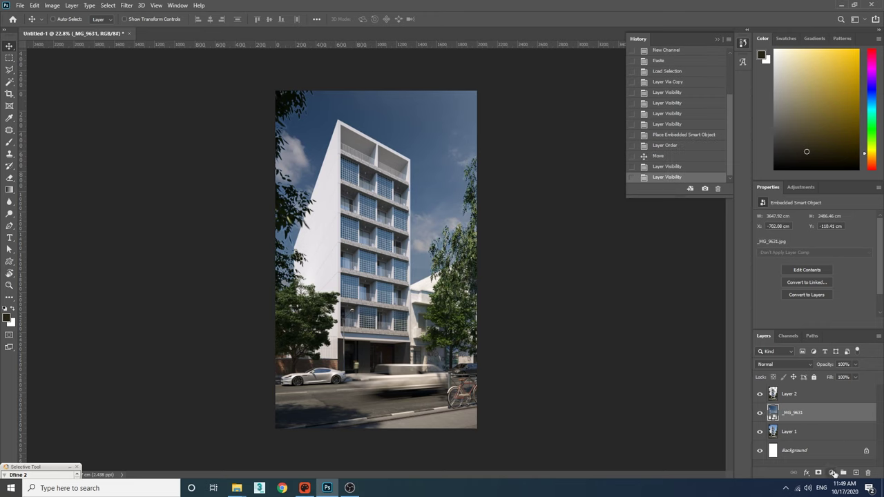
Add a Curves adjustment above the sky photo and raise its midtones to brighten the sky
click(833, 473)
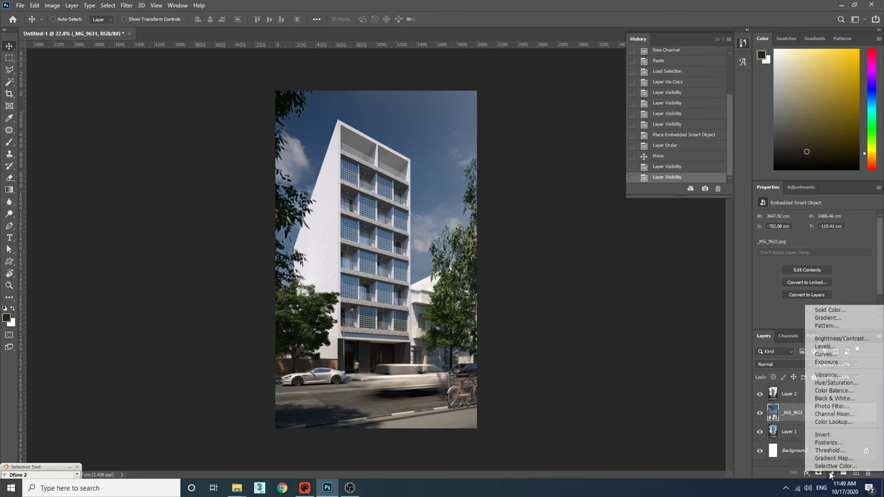
click(834, 355)
drag(820, 283, 803, 277)
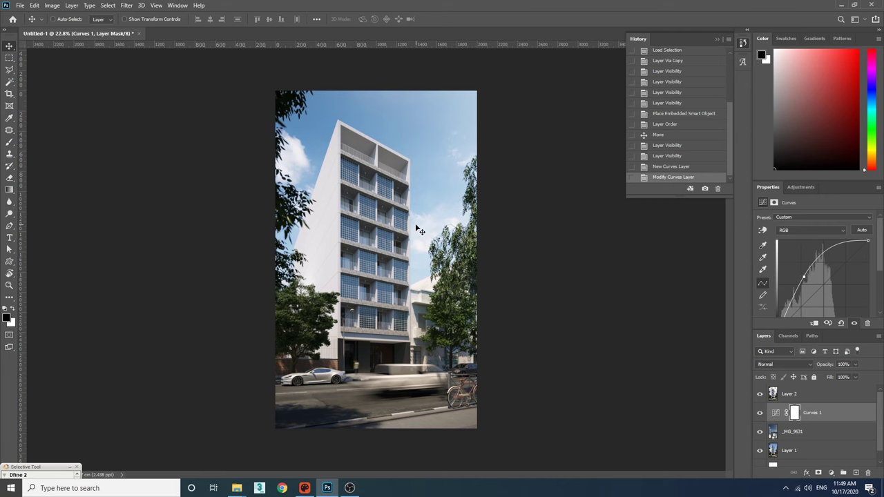
Stamp all visible layers into a new merged layer above Layer 2
key(z)
drag(409, 207, 430, 94)
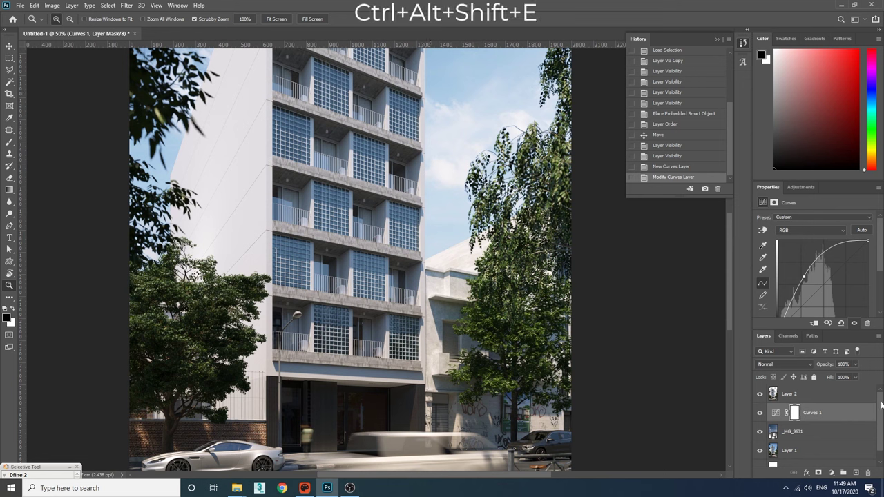
click(857, 395)
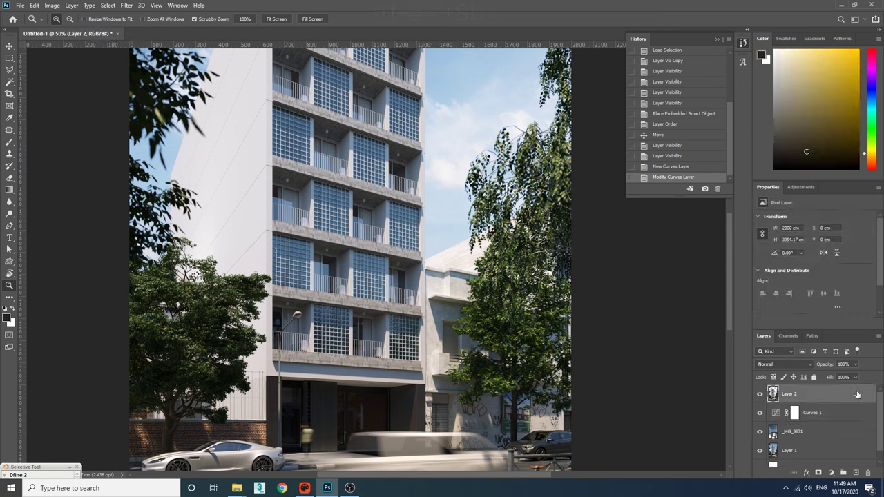
key(ctrl+alt+shift+e)
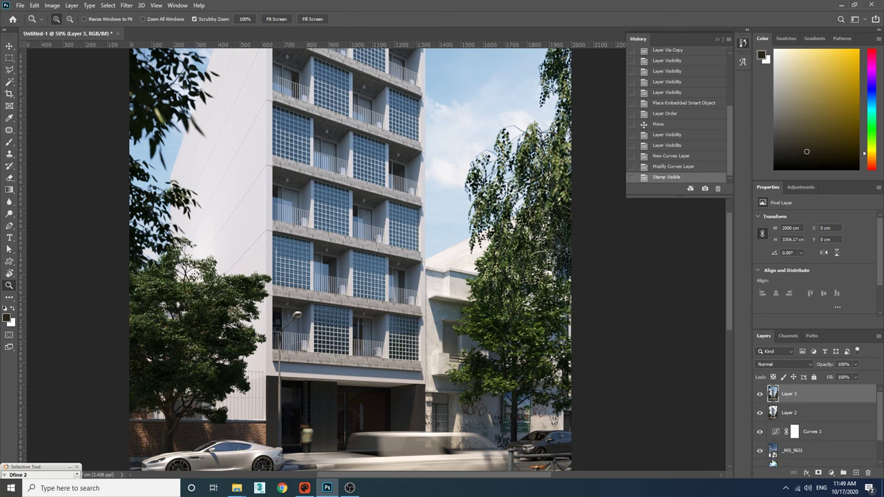
Open the Camera Raw Filter on the merged layer and enlarge the preview to 50% on the street and trees
key(ctrl+minus)
click(126, 5)
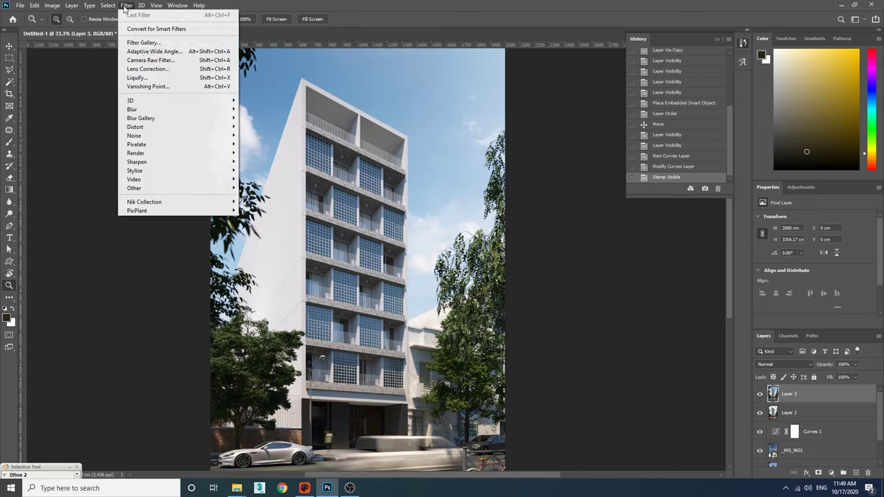
click(146, 61)
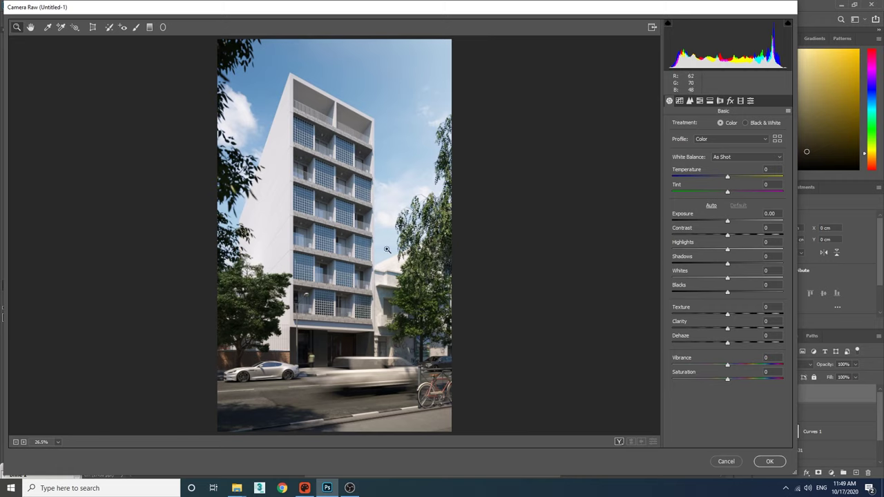
click(336, 272)
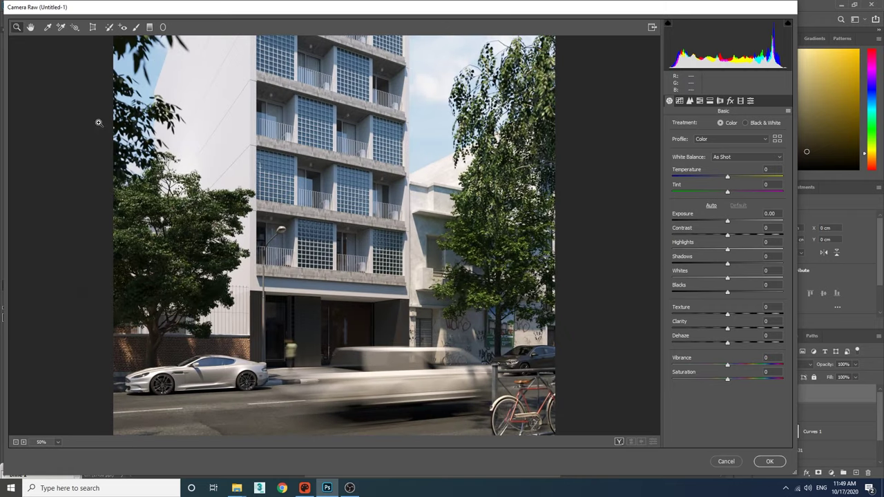
In the HSL adjustments, set the Greens hue to -26 and adjust the Yellows hue of the foliage
click(710, 102)
click(700, 102)
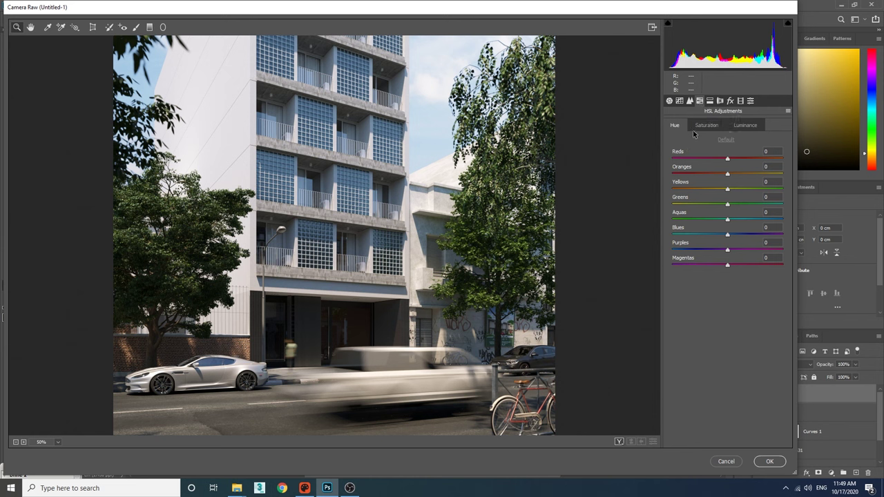
mouse_move(727, 190)
mouse_down()
mouse_move(705, 190)
mouse_move(697, 204)
mouse_move(719, 205)
mouse_up()
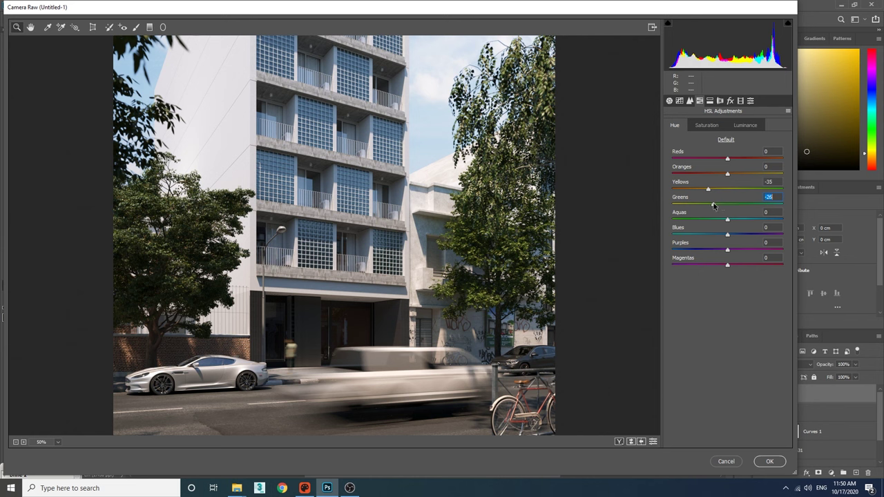
drag(708, 191, 731, 192)
In the HSL adjustments, set saturation to -44 for Greens and -3 for Yellows, and set the Yellows luminance to +27
click(706, 125)
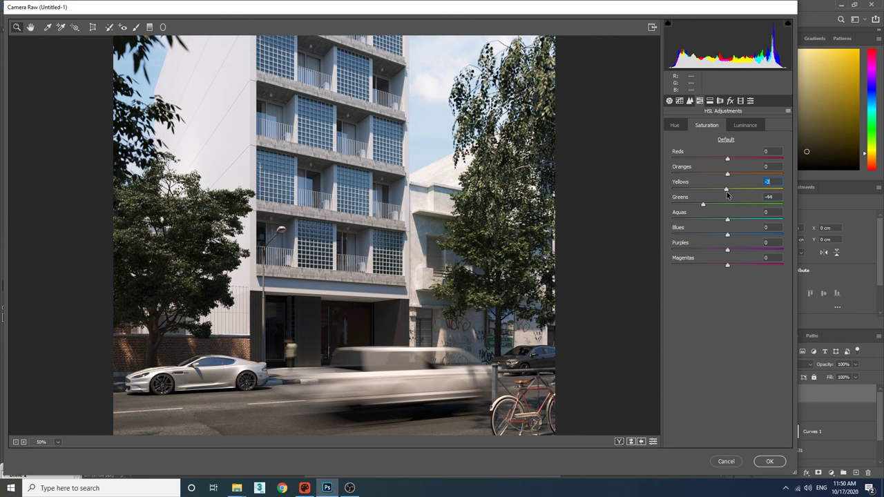
click(741, 126)
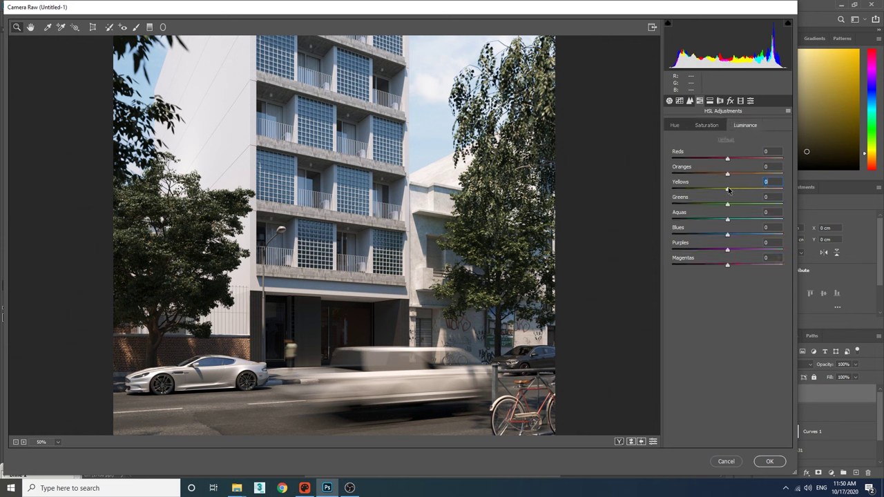
drag(728, 191, 746, 192)
key(alt)
alt+click(436, 208)
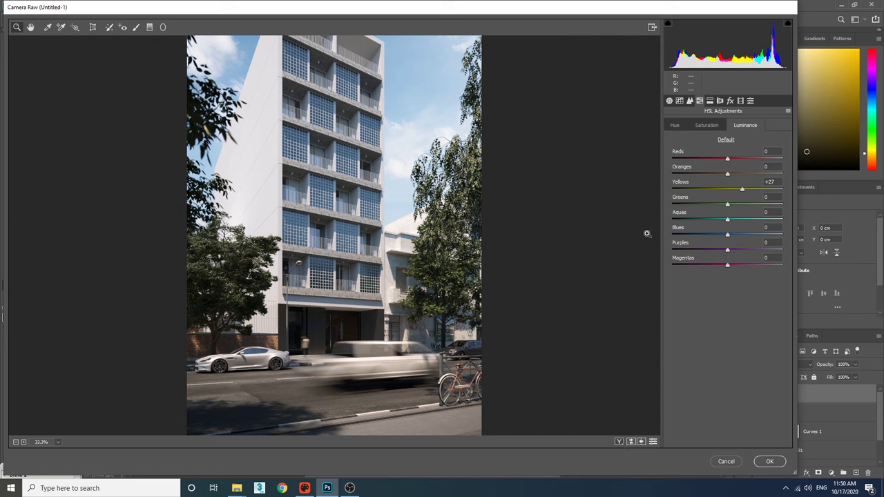
In the basic adjustments, set Texture to +8, Clarity to +1, Exposure to +0.05 and Contrast to -12
click(670, 101)
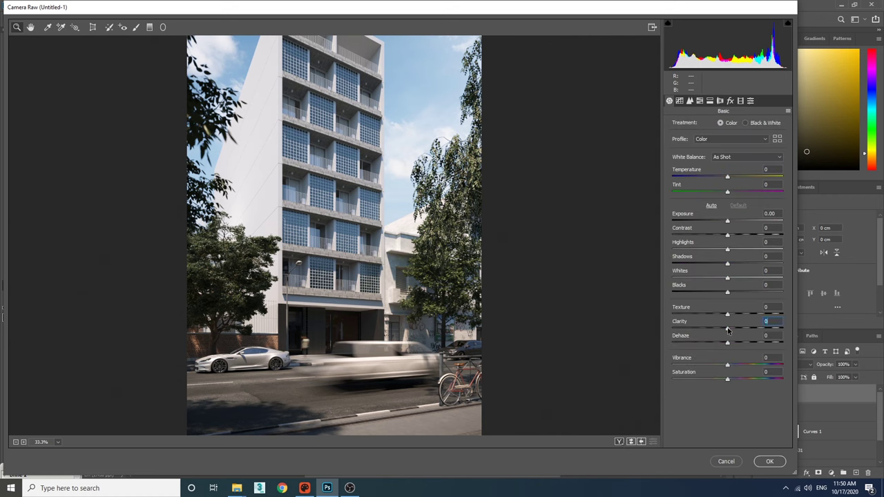
mouse_move(728, 330)
mouse_down()
mouse_move(733, 317)
mouse_move(745, 316)
mouse_move(733, 317)
mouse_up()
drag(727, 221, 725, 252)
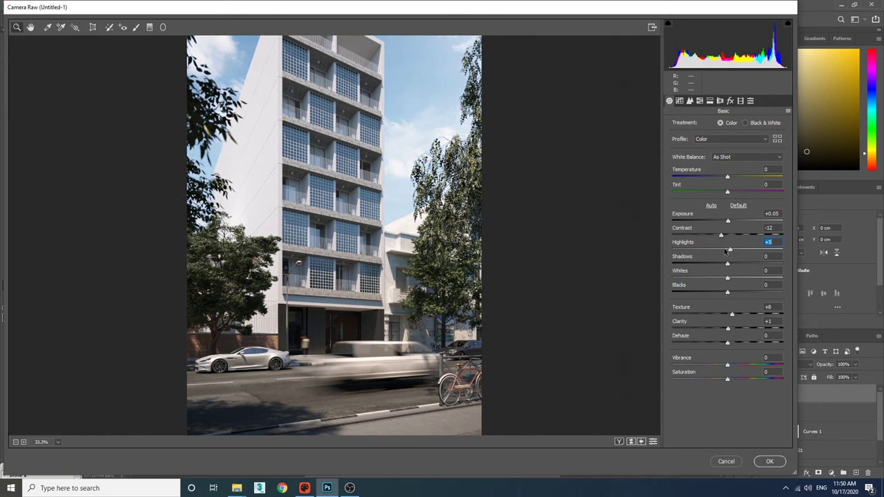
alt+click(323, 221)
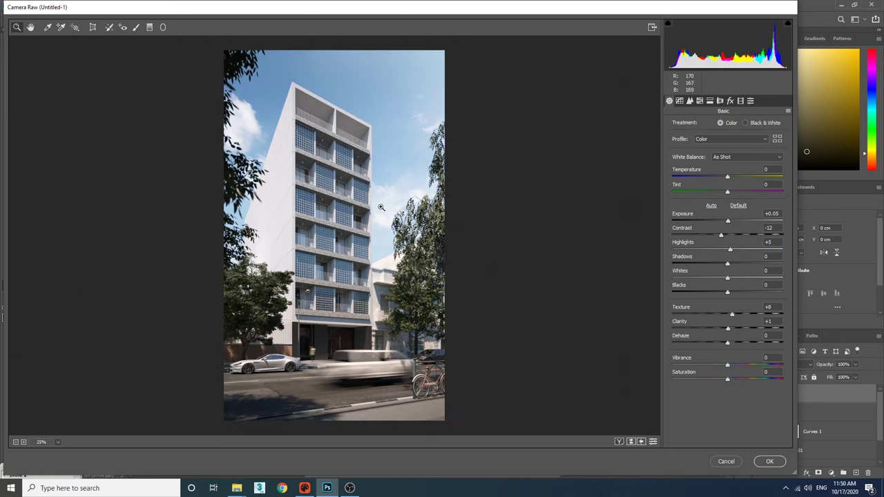
Turn on the shadow and highlight clipping warnings and raise Highlights to +18
drag(729, 250, 732, 268)
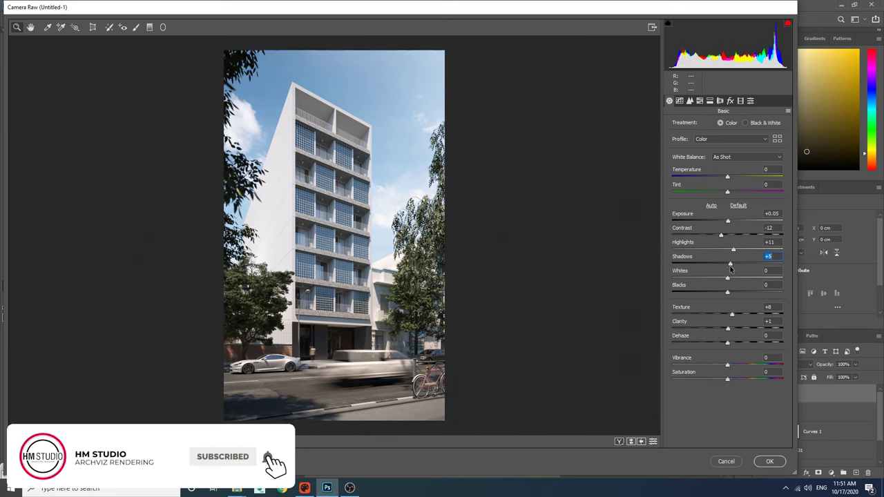
click(667, 23)
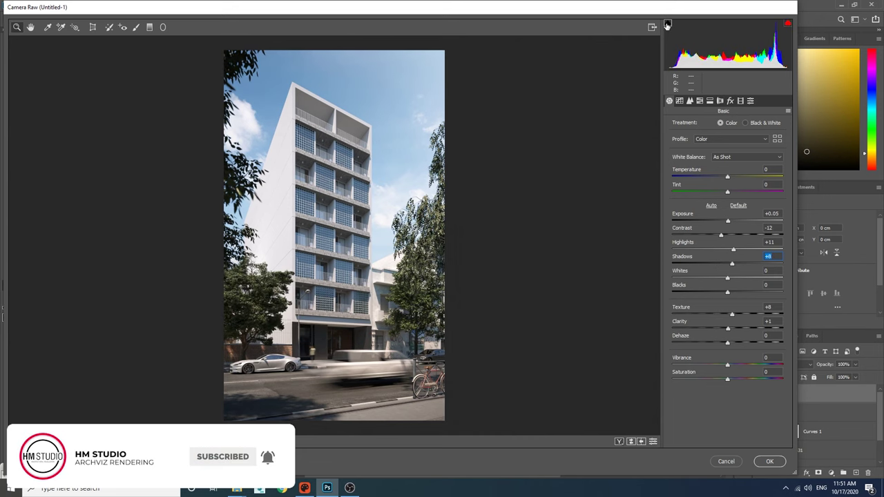
click(788, 24)
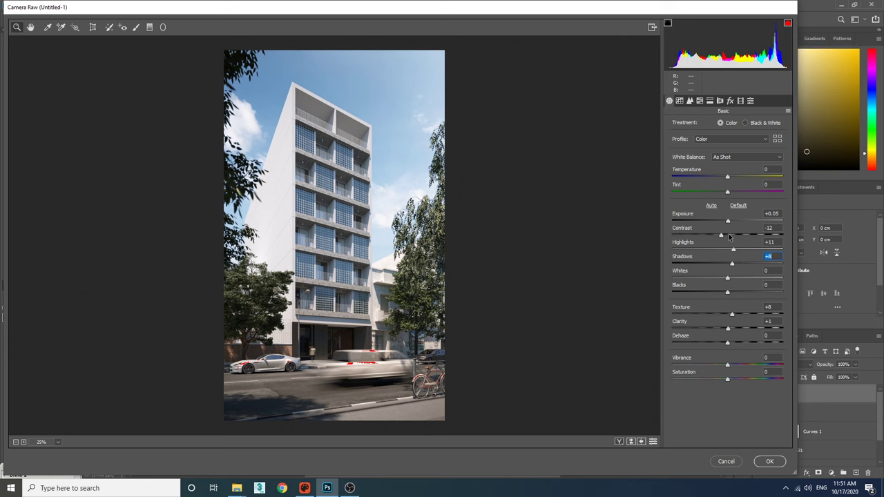
mouse_move(748, 252)
mouse_down()
mouse_move(772, 252)
mouse_move(739, 253)
mouse_up()
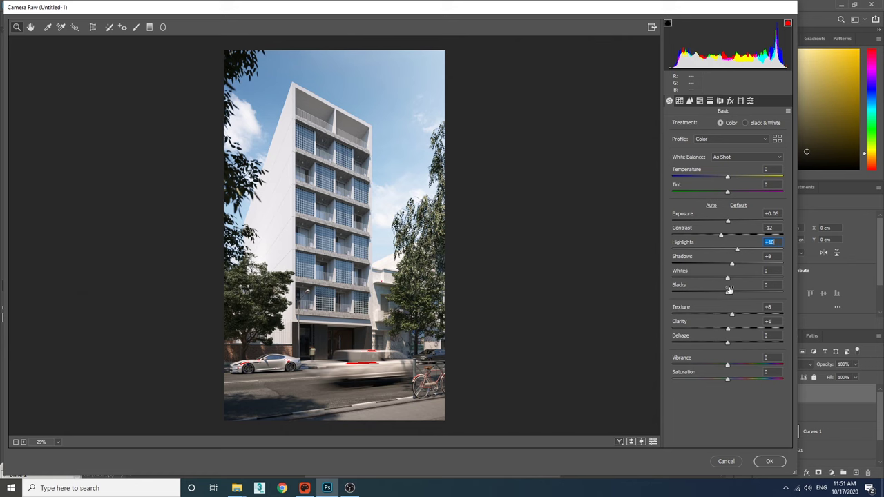
Set Shadows to -13, Blacks to +13 and Whites to -8 while checking the clipping in the dark areas
click(732, 265)
drag(732, 264, 652, 268)
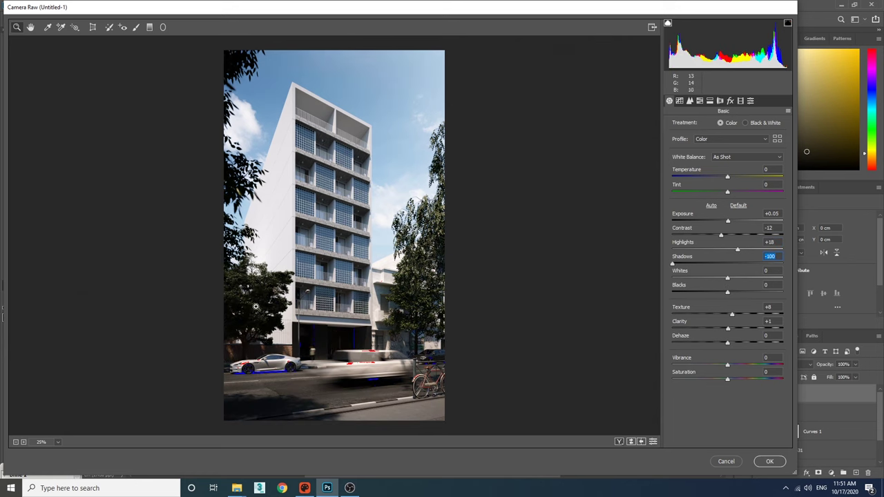
drag(673, 267, 723, 280)
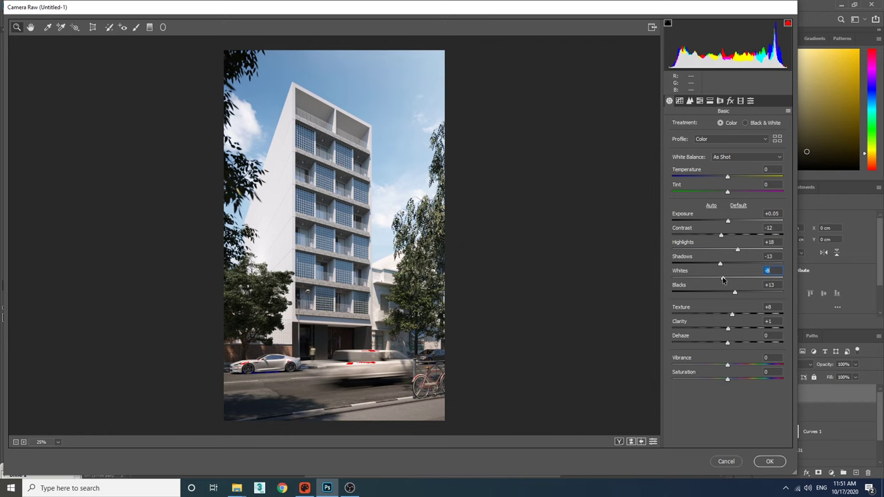
Shape the parametric tone curve with Highlights -25, Lights -1, Darks -3 and Shadows +21
click(678, 100)
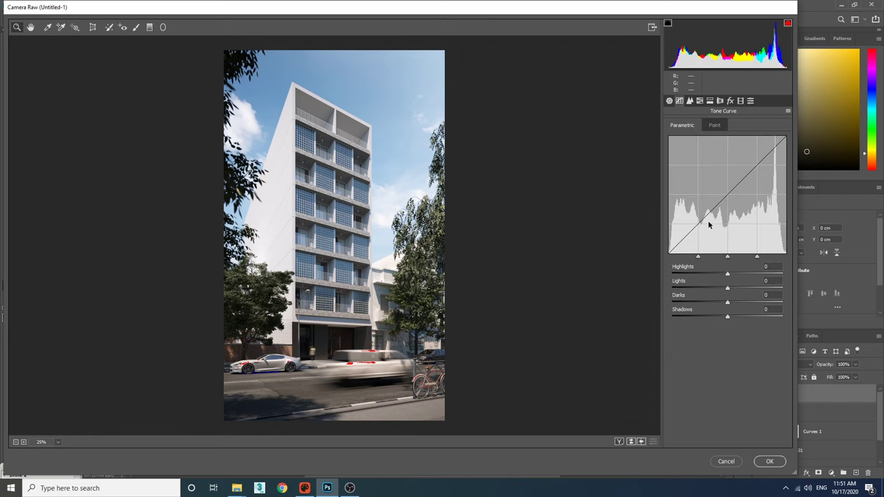
drag(727, 275, 739, 319)
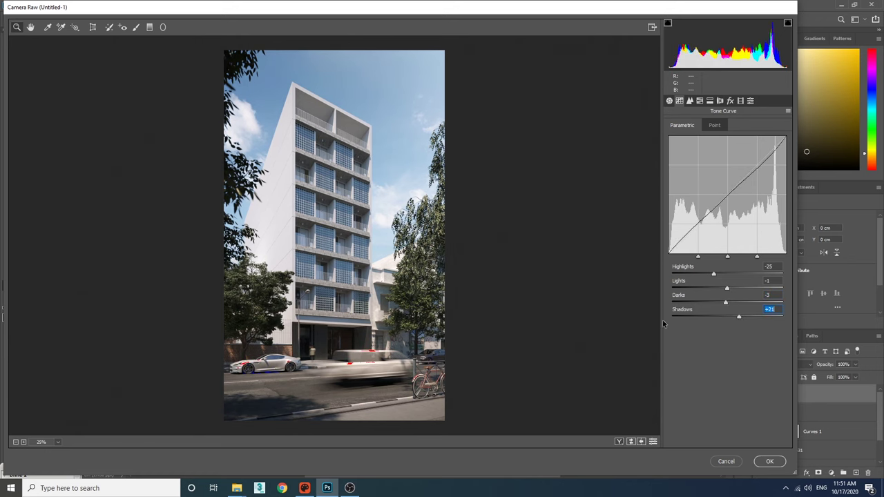
Compare the street, cars and trees at 50% before and after the tone curve adjustments
click(628, 398)
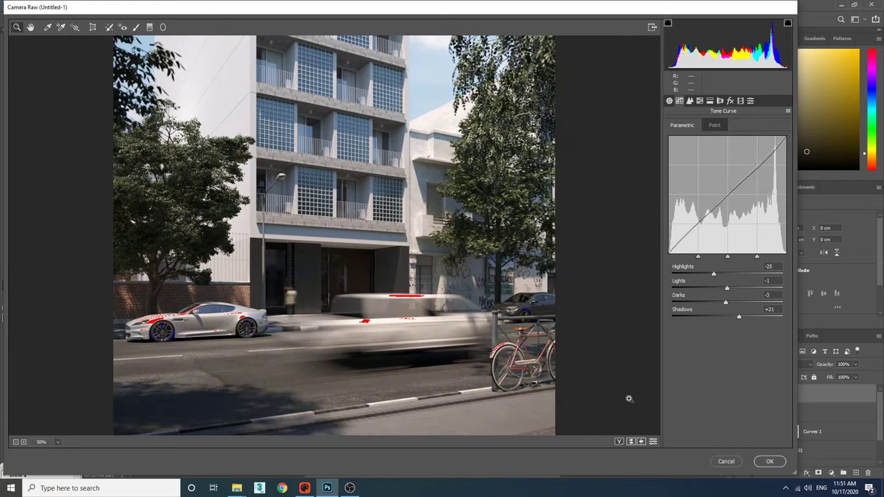
click(631, 442)
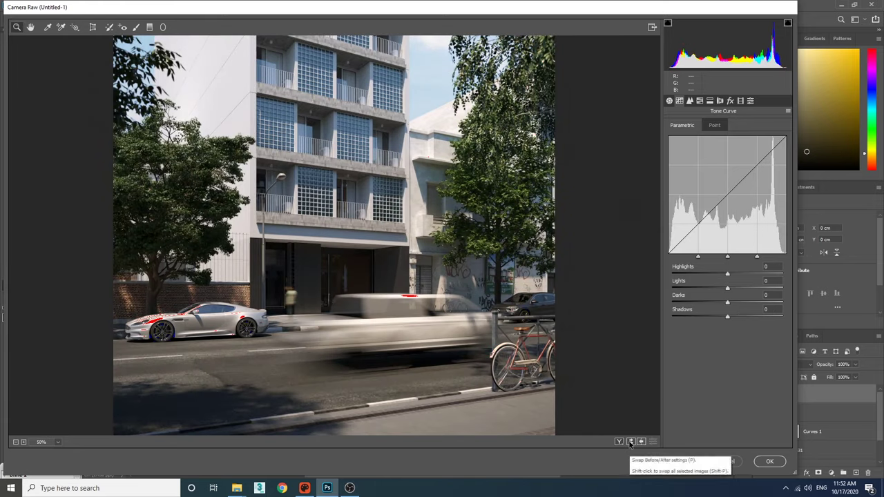
click(631, 442)
click(631, 442)
click(631, 442)
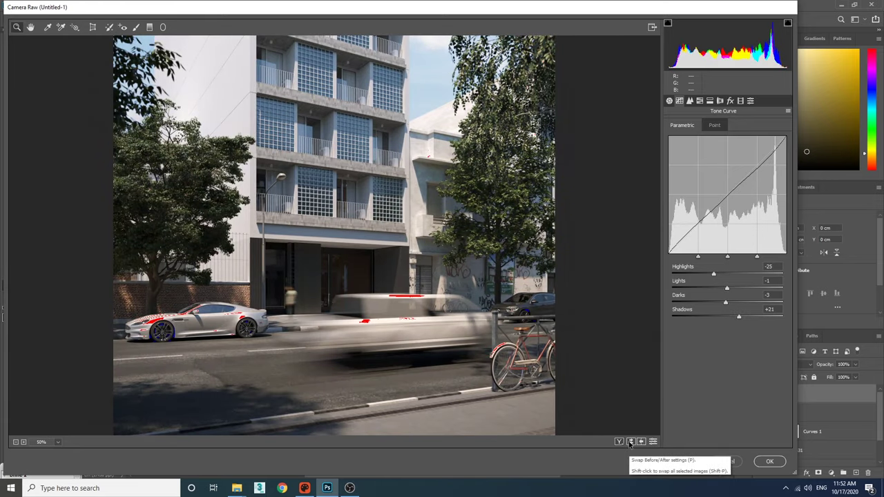
click(630, 442)
click(631, 442)
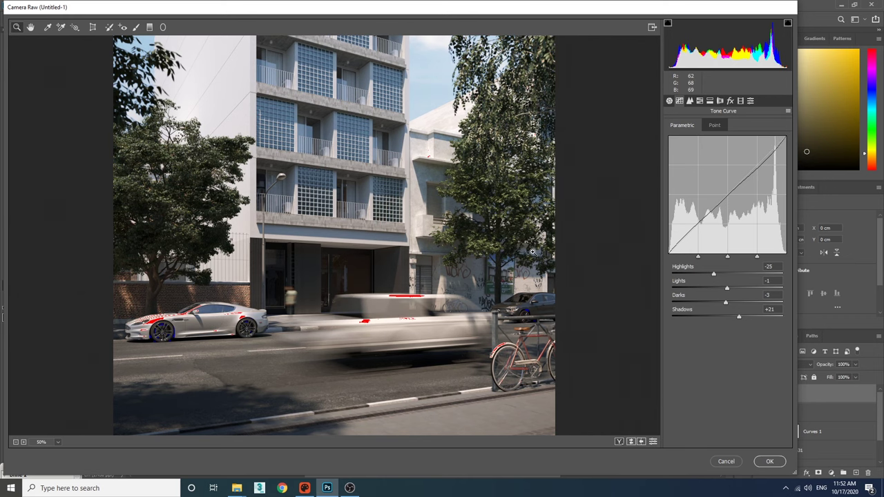
Compare the upper facade and sky before and after the tone curve, and apply the Camera Raw Filter to the merged layer
drag(363, 72, 368, 362)
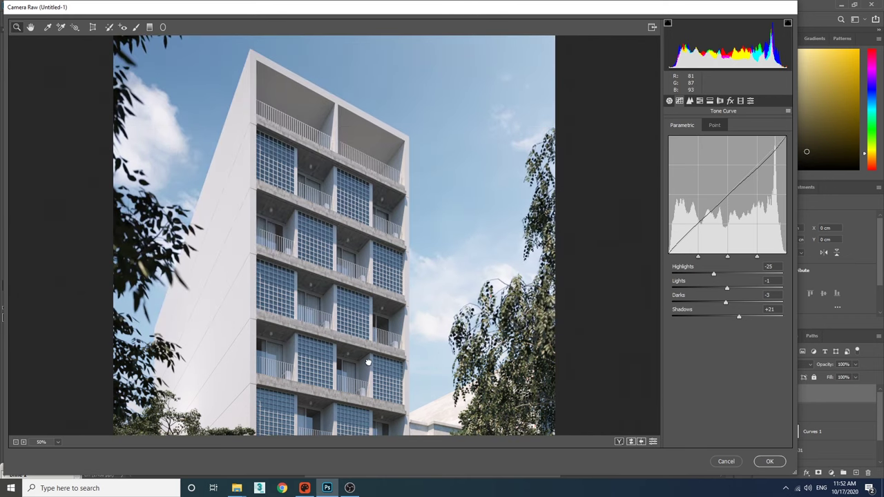
click(631, 442)
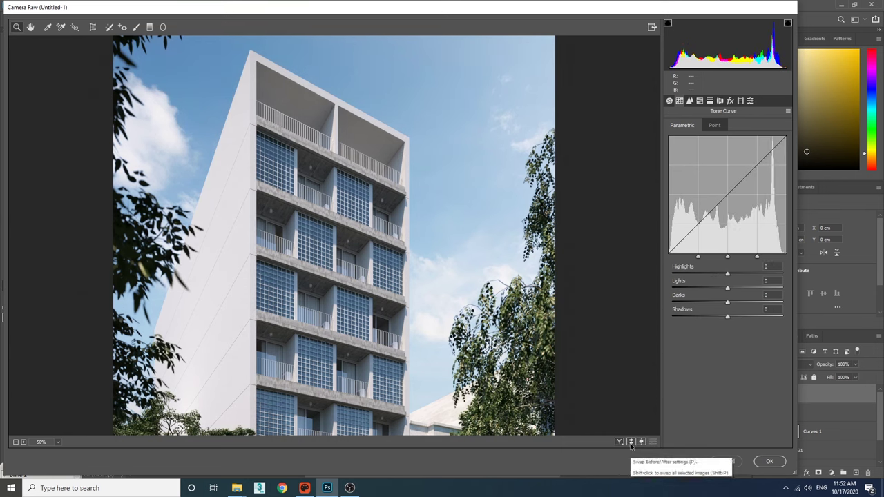
click(631, 442)
click(630, 442)
click(631, 443)
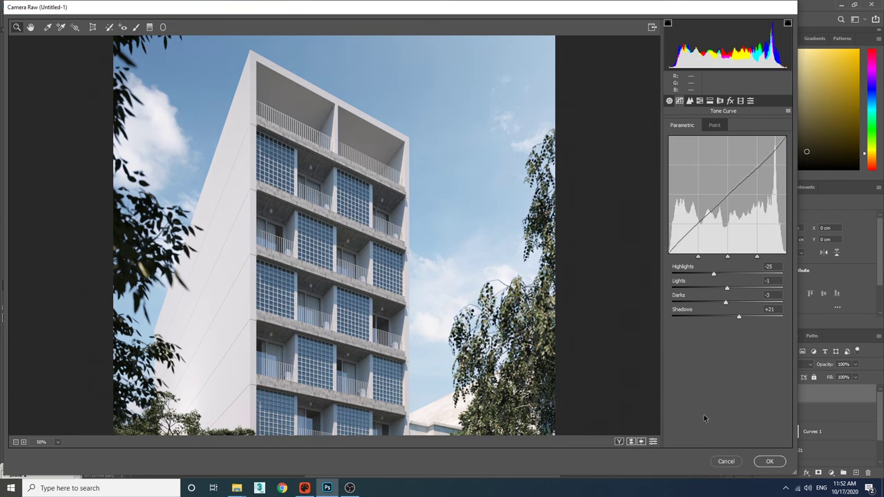
click(768, 461)
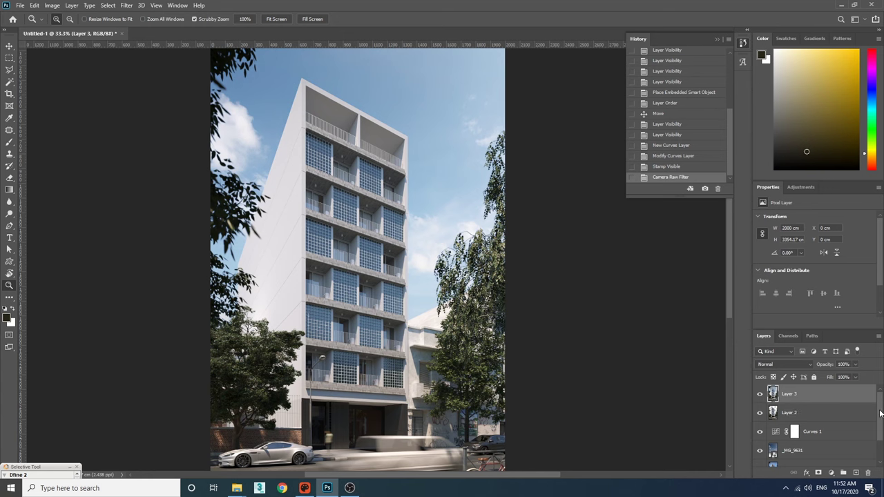
Move Layer 1 with the original render directly below Layer 3 in the layer stack
mouse_move(880, 411)
mouse_down()
mouse_move(882, 435)
mouse_move(882, 409)
mouse_up()
drag(391, 285, 394, 245)
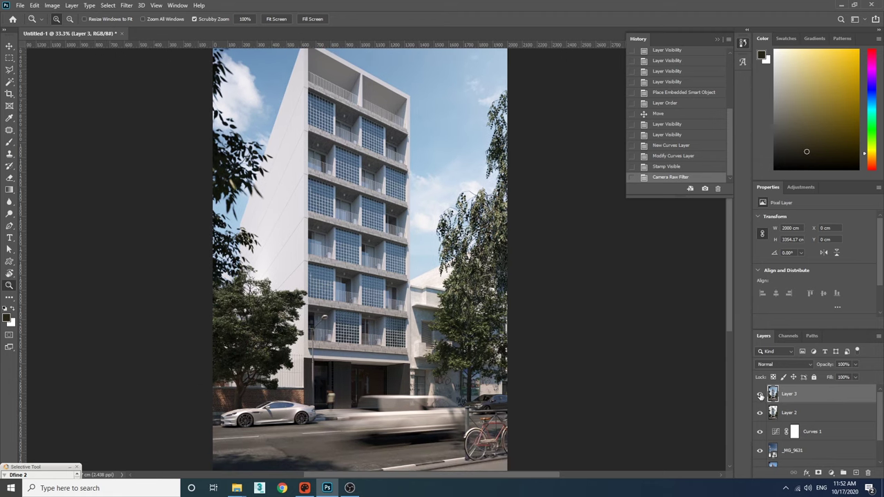
scroll(784, 441, down, 2)
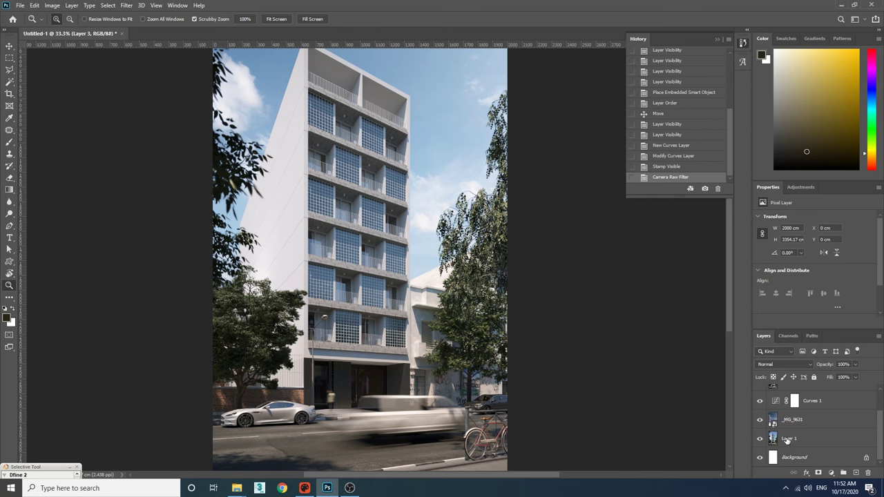
click(787, 439)
scroll(832, 447, up, 2)
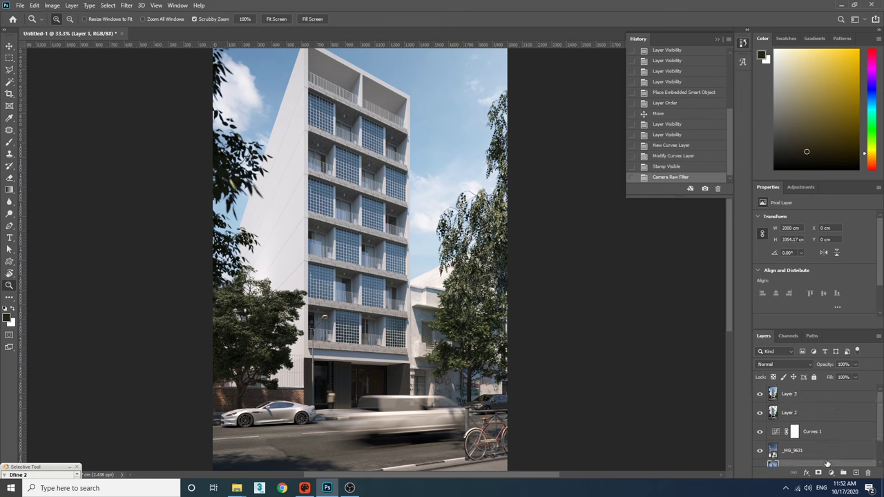
drag(826, 467, 780, 412)
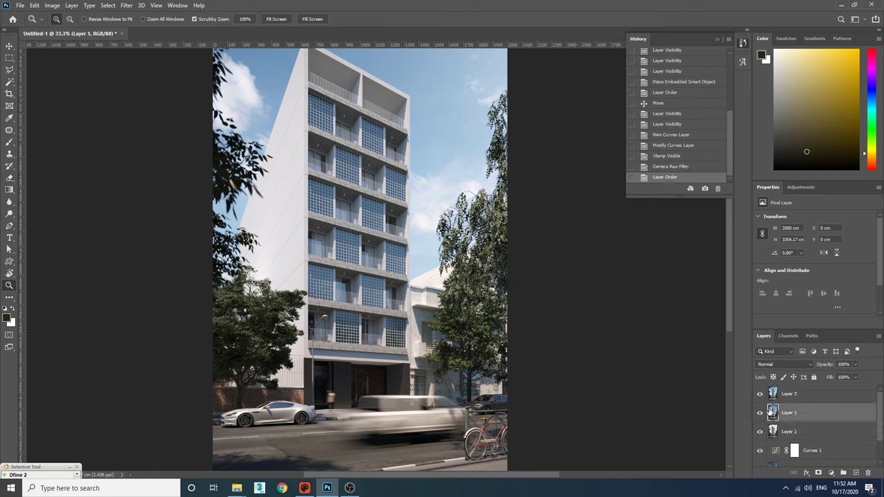
Toggle Layer 3's visibility repeatedly to compare the graded image with the original render
click(759, 394)
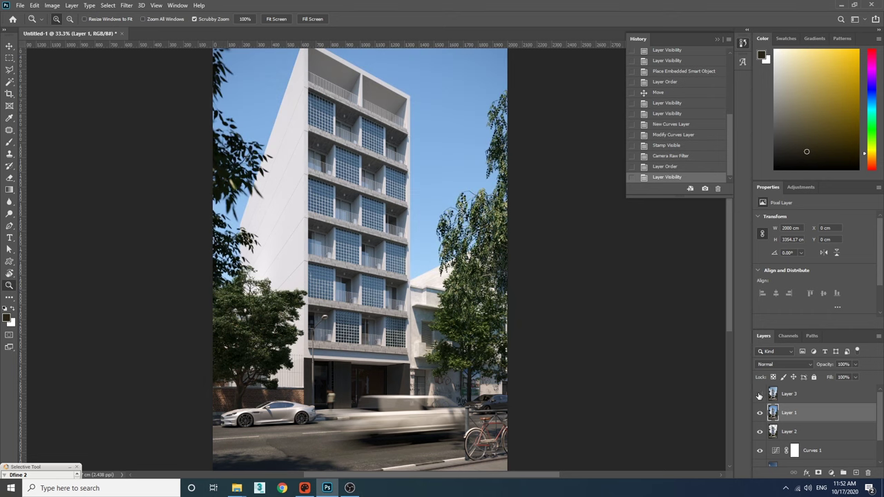
click(759, 394)
click(759, 395)
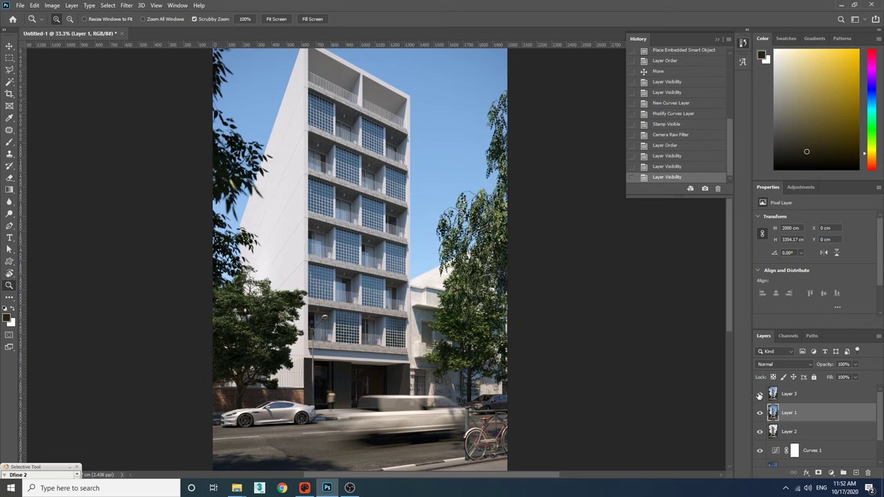
click(760, 395)
click(760, 394)
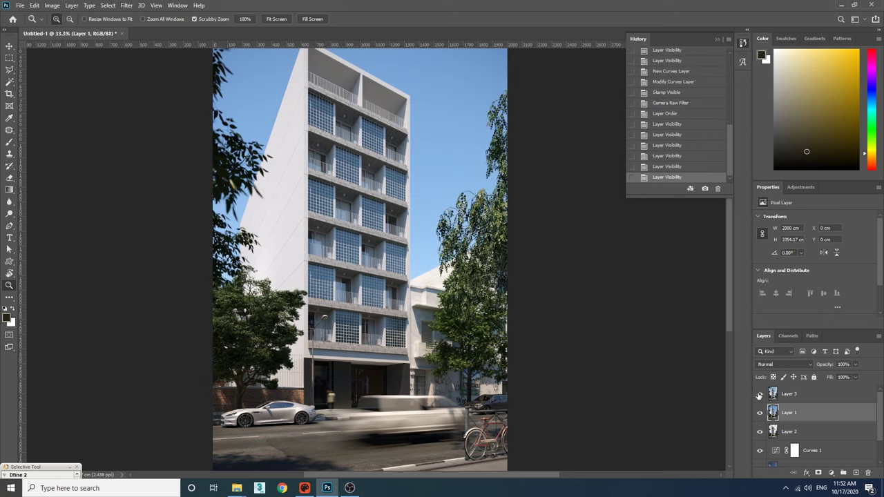
click(760, 395)
click(760, 394)
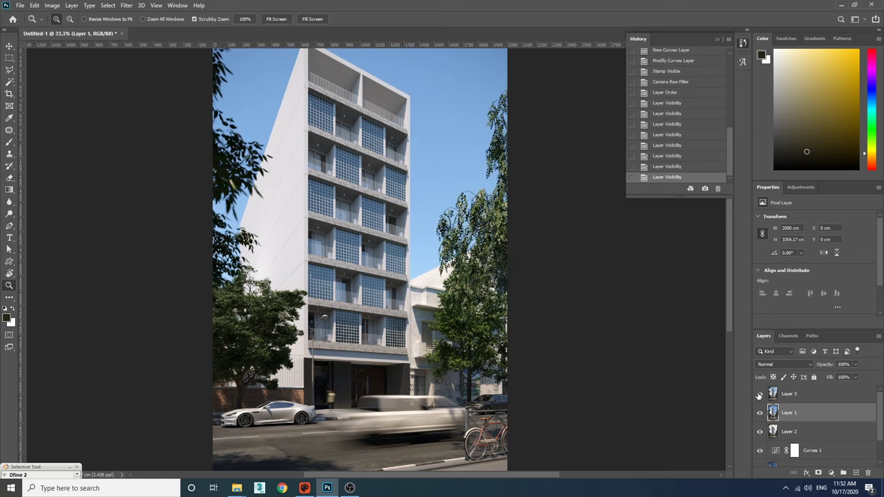
click(759, 394)
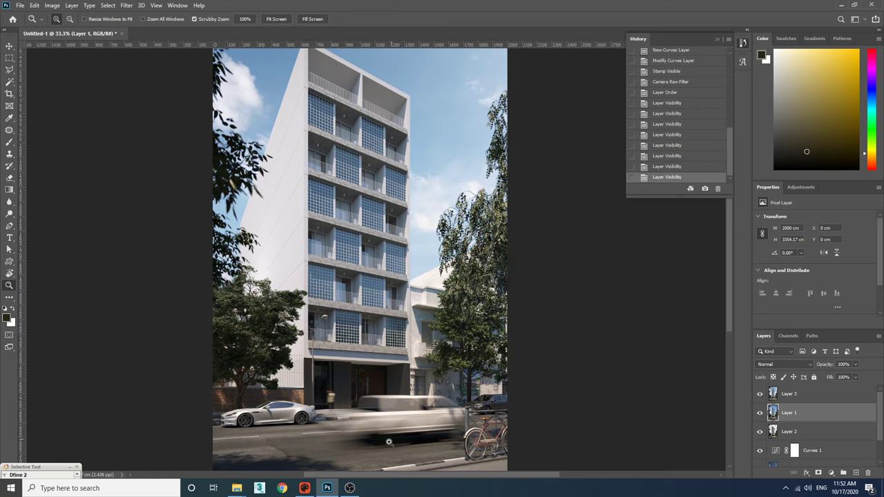
Switch to Corona Image Editor and turn off all lights in the LightMix
click(312, 489)
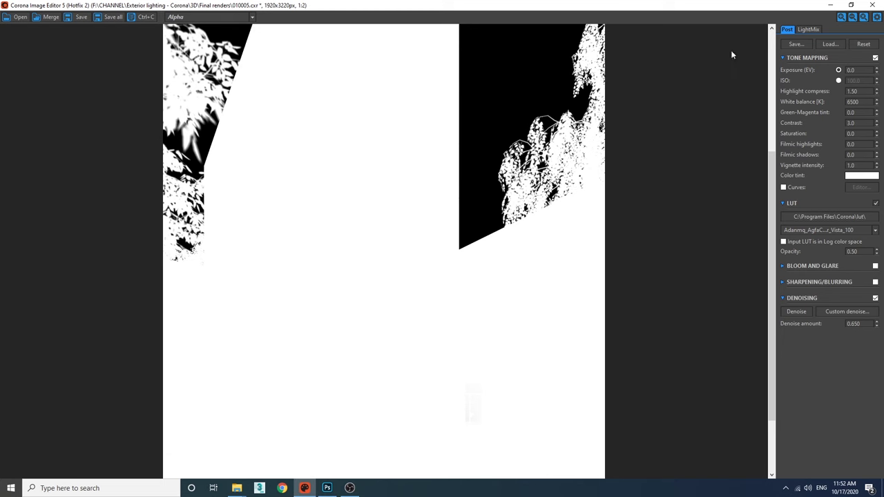
click(807, 29)
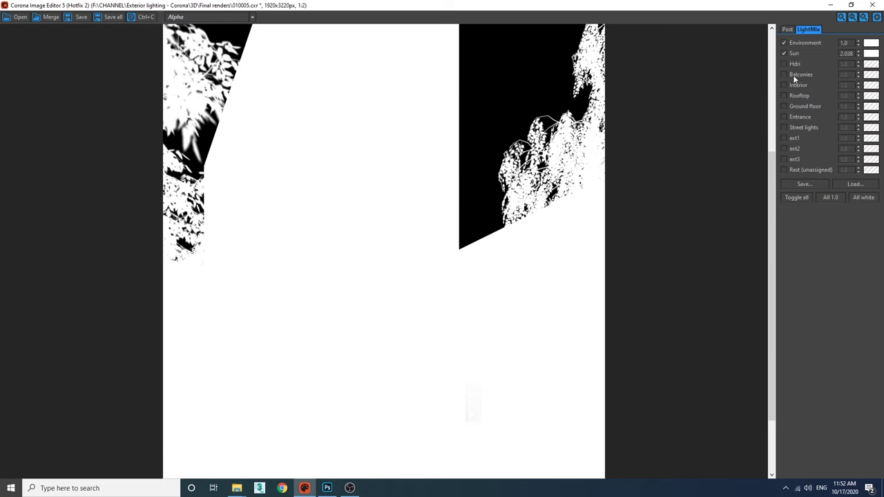
click(788, 199)
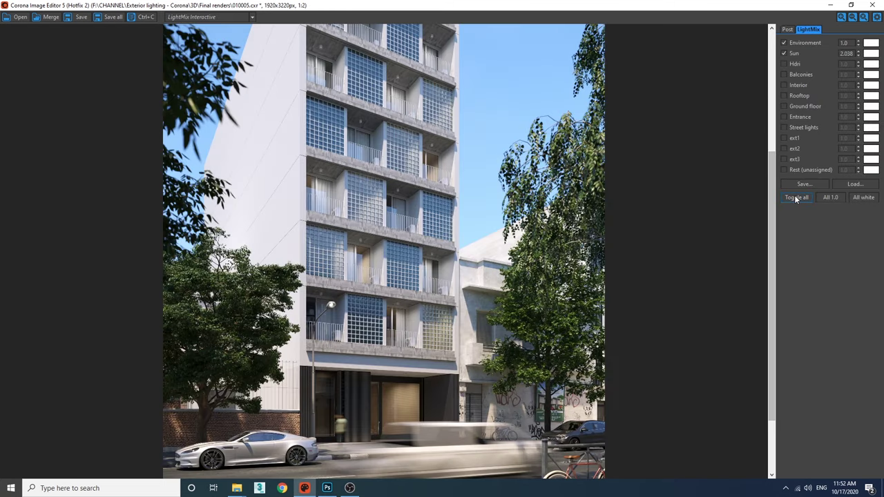
click(794, 198)
click(794, 197)
click(796, 199)
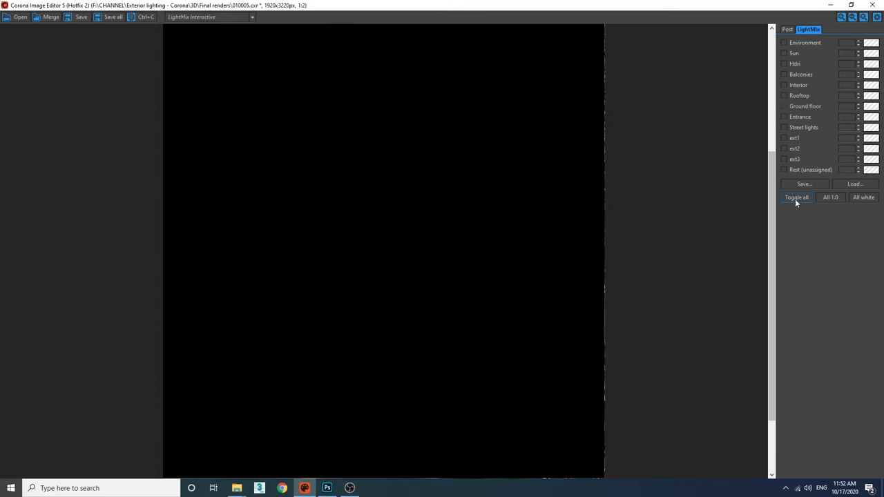
Turn on only the Hdri light in the LightMix and check the whole building in the render
click(784, 64)
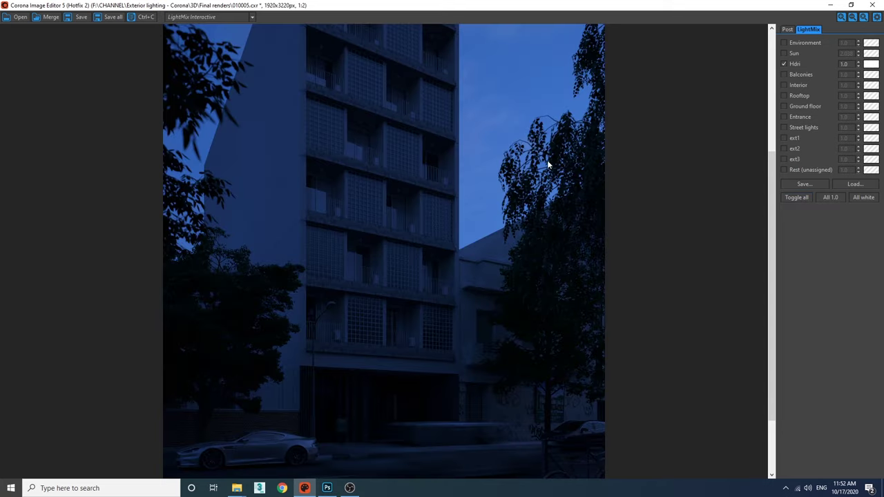
scroll(488, 277, up, 3)
scroll(456, 179, down, 1)
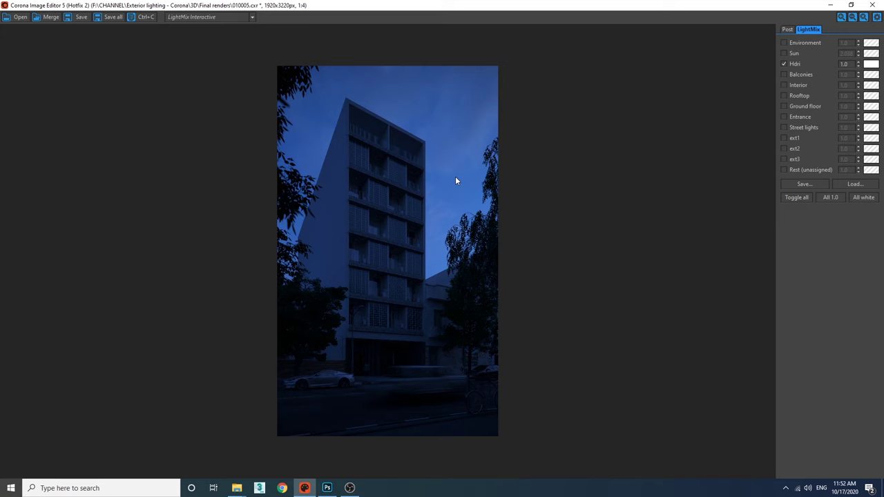
Reset the tone mapping's highlight compression and contrast to 1.0 and disable the LUT
click(787, 29)
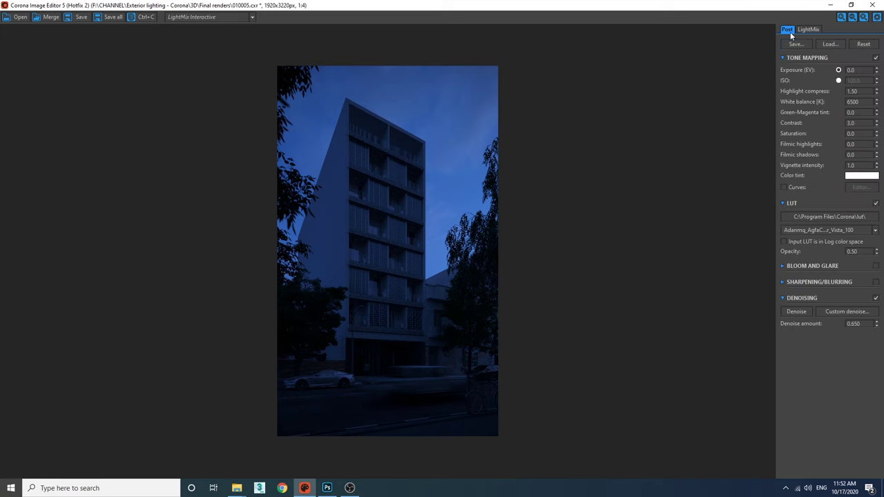
right_click(877, 121)
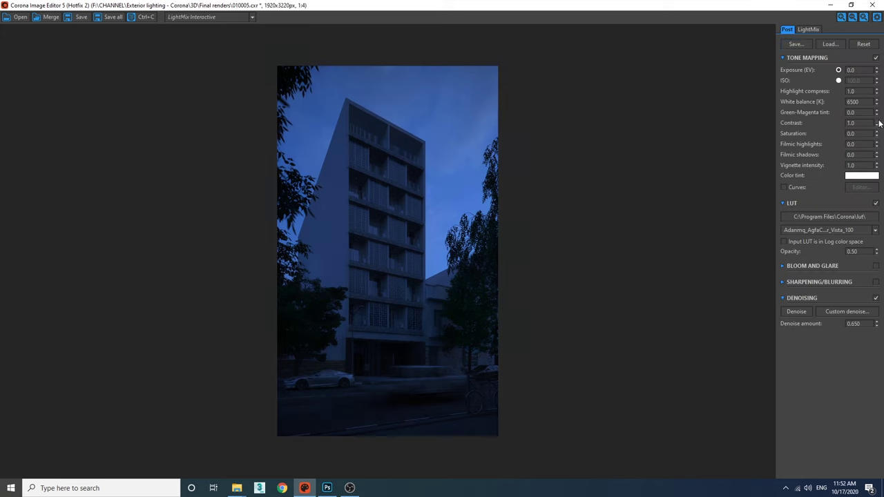
click(875, 231)
click(875, 204)
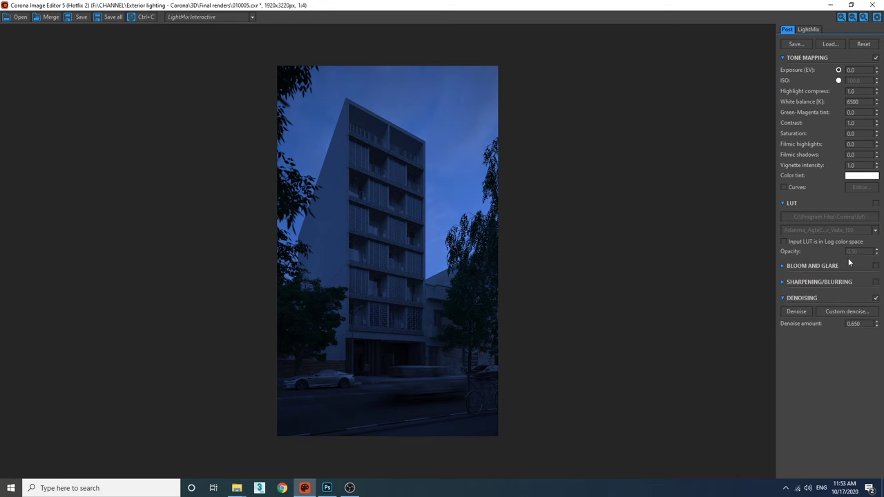
Turn on the Environment light at an intensity of 0.272 and set the Hdri intensity to 0.945
click(810, 29)
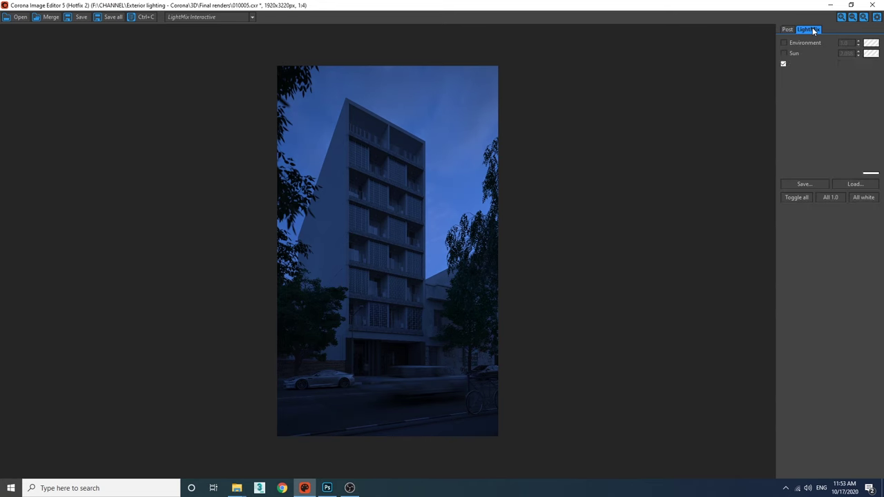
scroll(378, 268, up, 1)
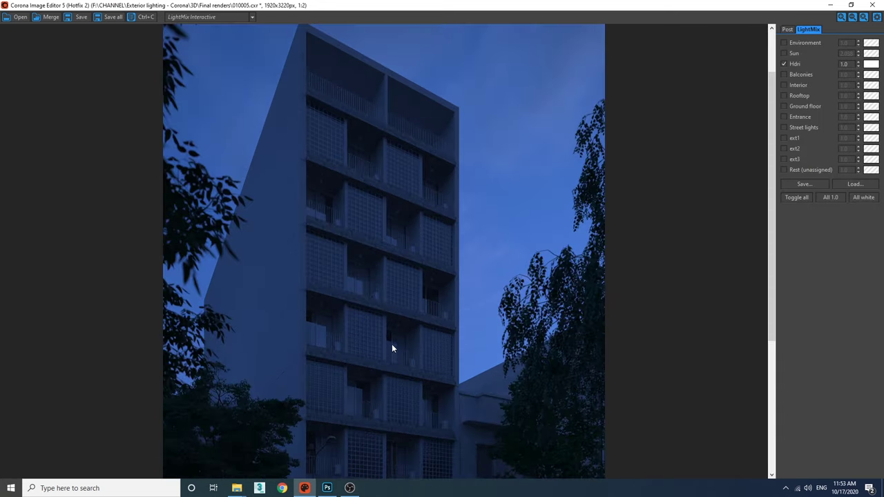
drag(857, 63, 852, 43)
scroll(595, 242, down, 1)
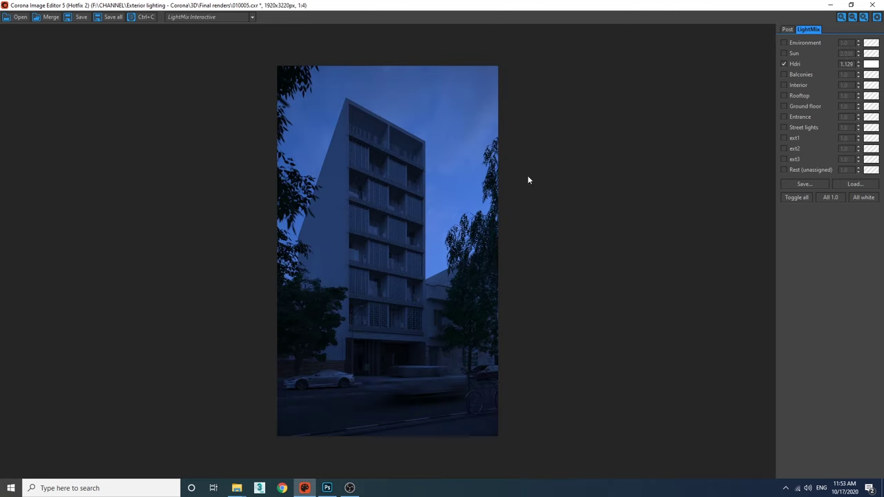
click(785, 43)
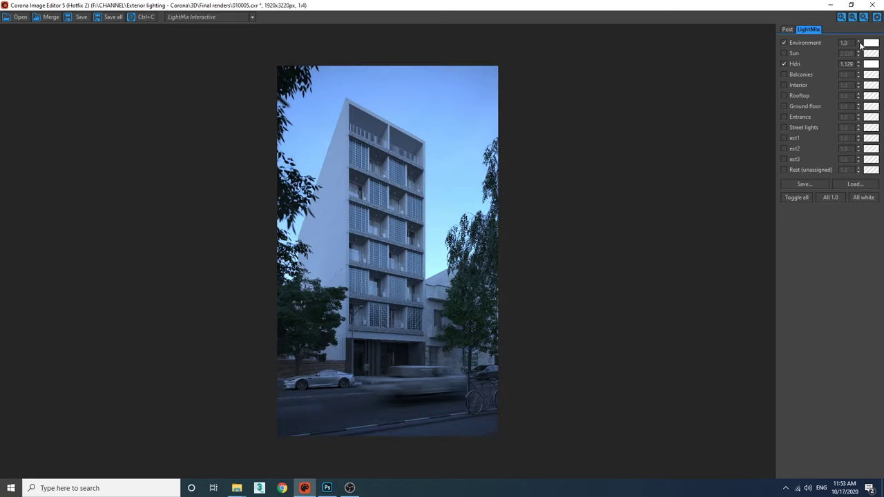
drag(859, 43, 843, 151)
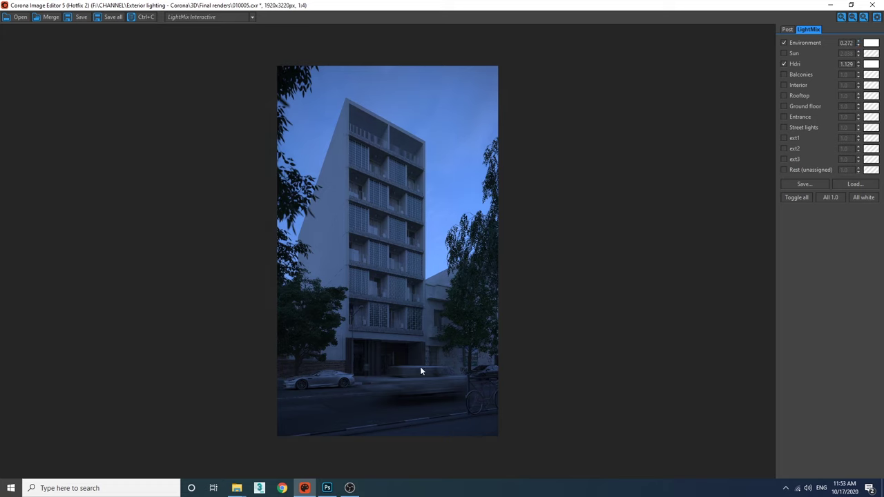
drag(859, 64, 831, 81)
Turn on the Balconies light in the LightMix and inspect the lit balconies up close
click(783, 75)
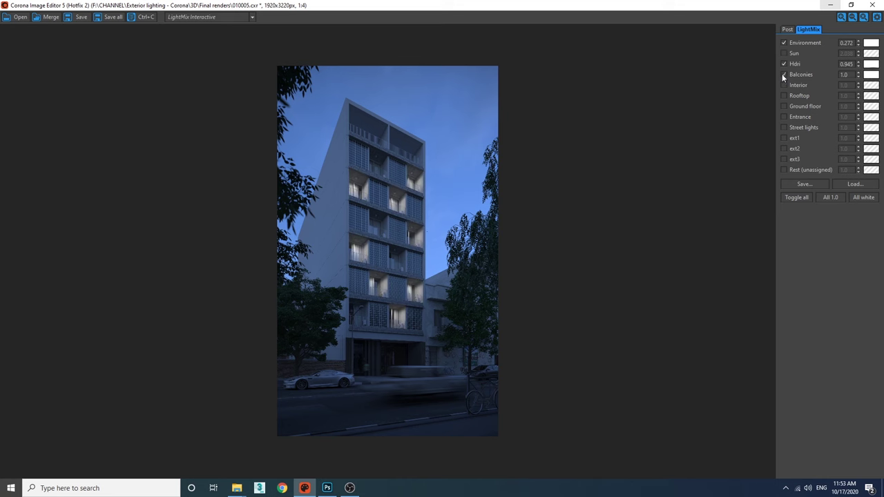
scroll(421, 221, up, 1)
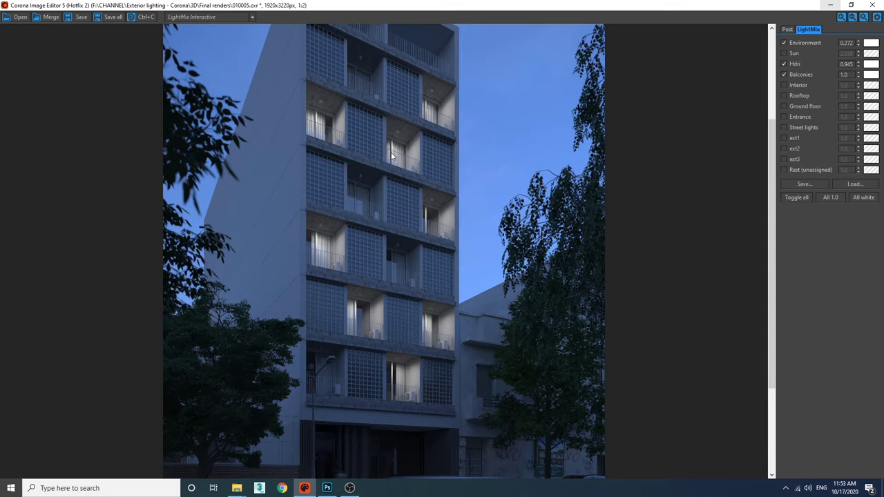
middle_drag(390, 154, 396, 132)
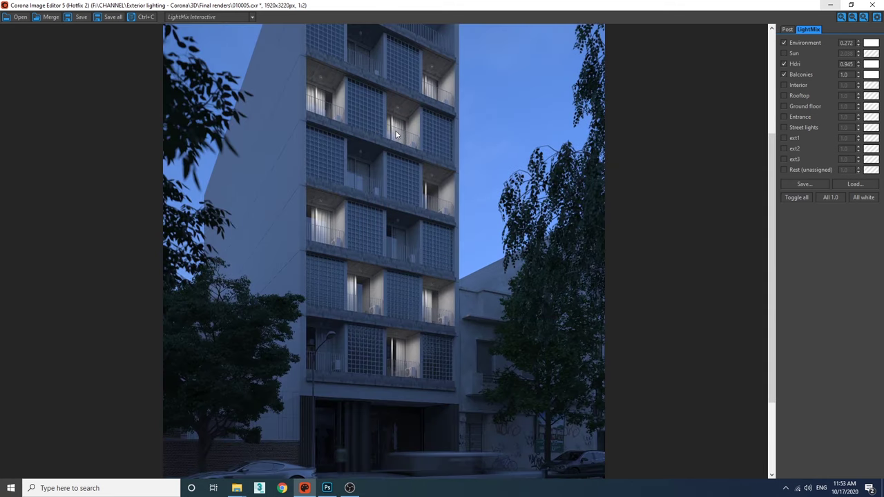
Turn on the Interior light with a warm colour of about 3365 K and an intensity of 1.328
click(784, 85)
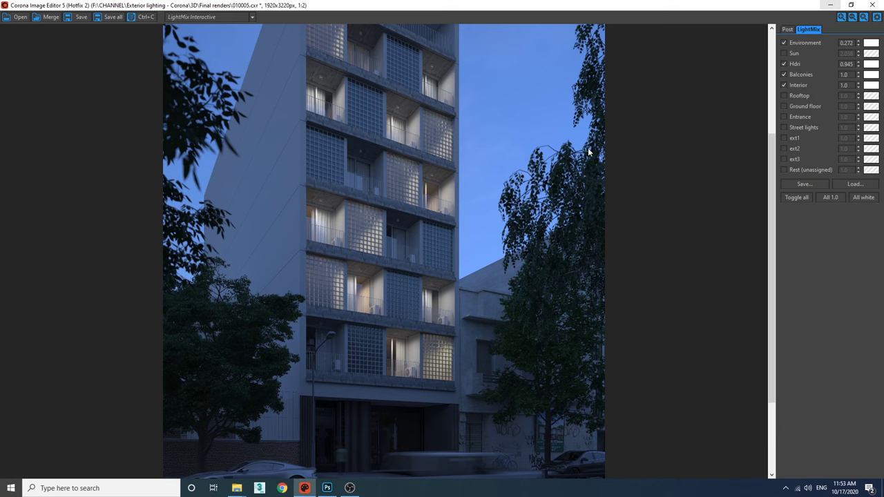
scroll(589, 152, down, 1)
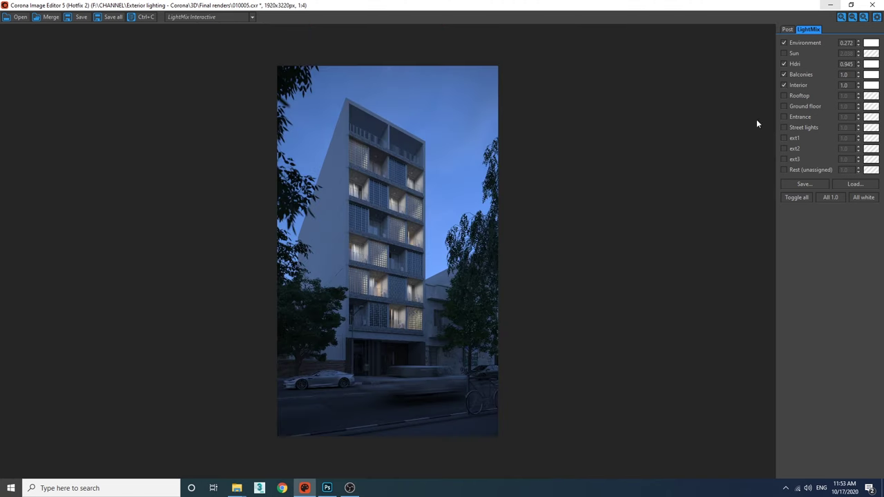
click(871, 85)
drag(210, 118, 216, 119)
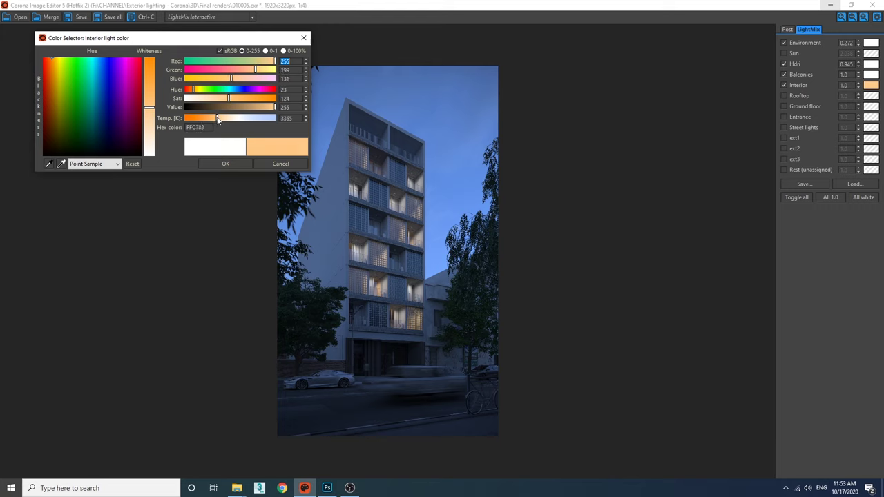
click(228, 164)
drag(857, 85, 775, 73)
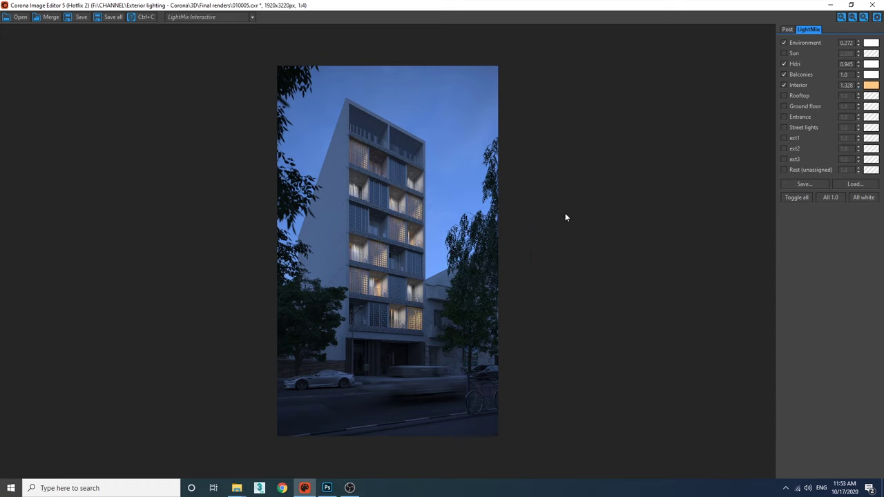
Turn on the Rooftop light with a pale warm colour temperature and an intensity of 0.889
click(783, 95)
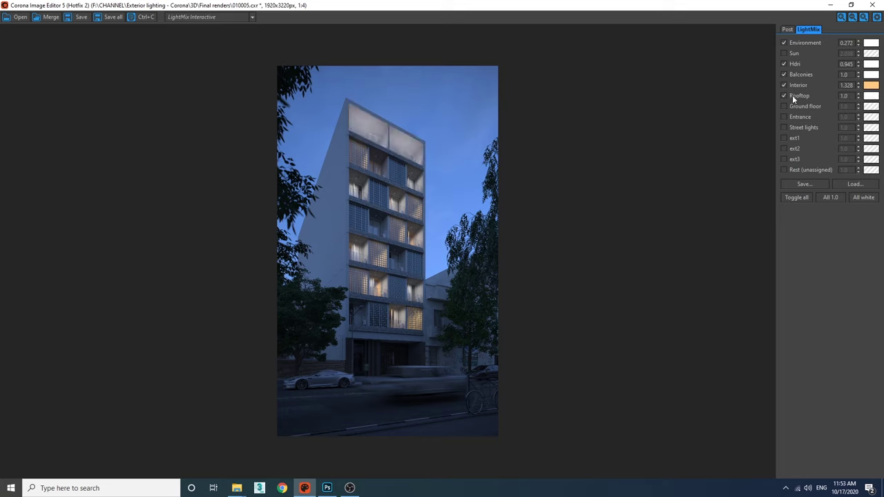
drag(858, 99, 847, 122)
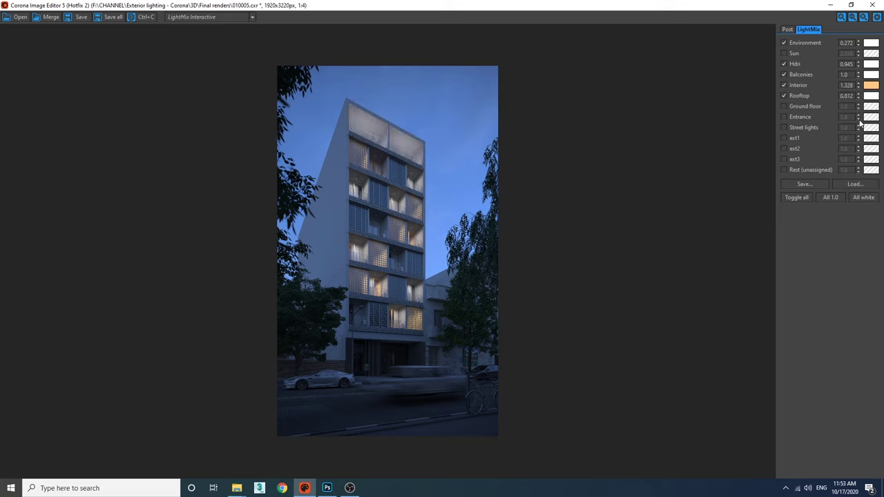
click(870, 95)
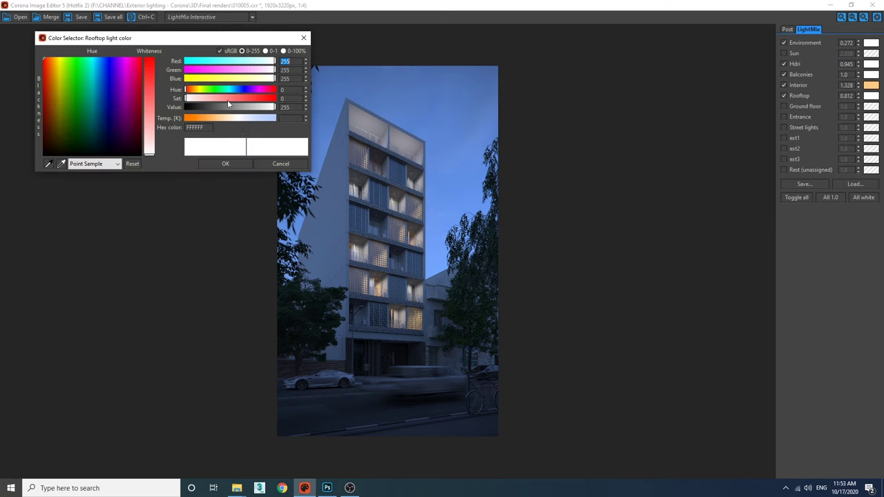
click(275, 118)
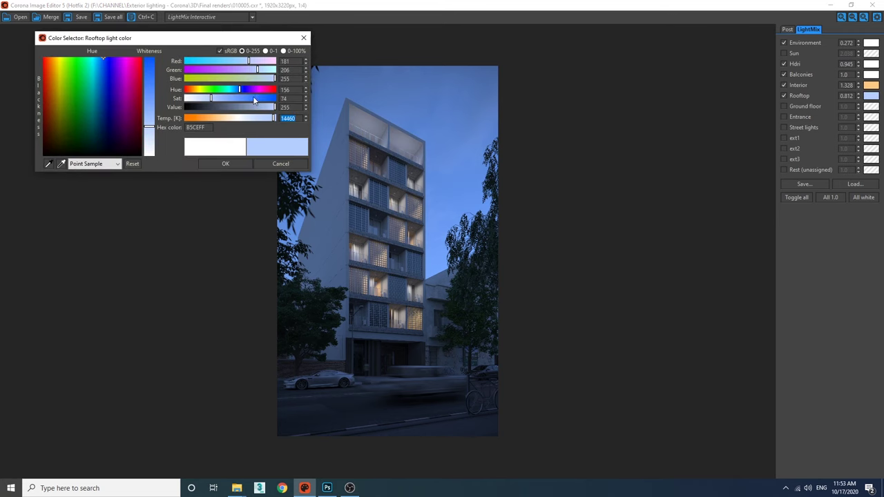
drag(275, 118, 235, 122)
click(241, 163)
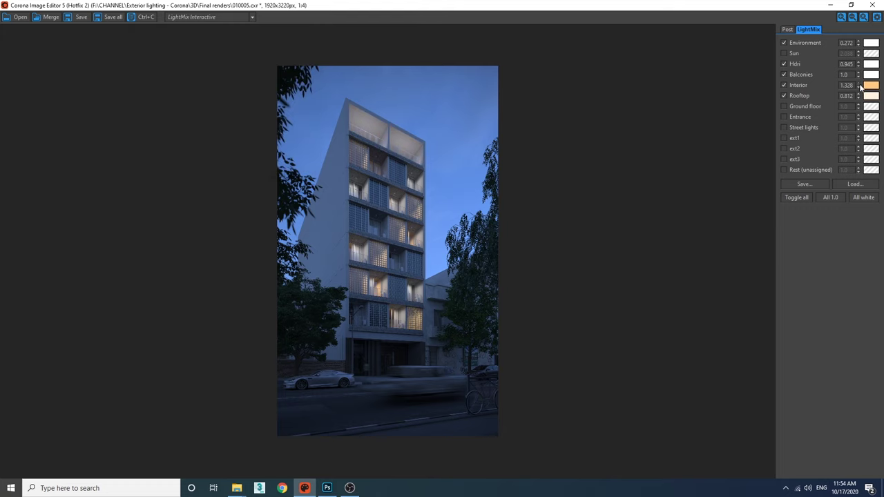
drag(860, 96, 856, 81)
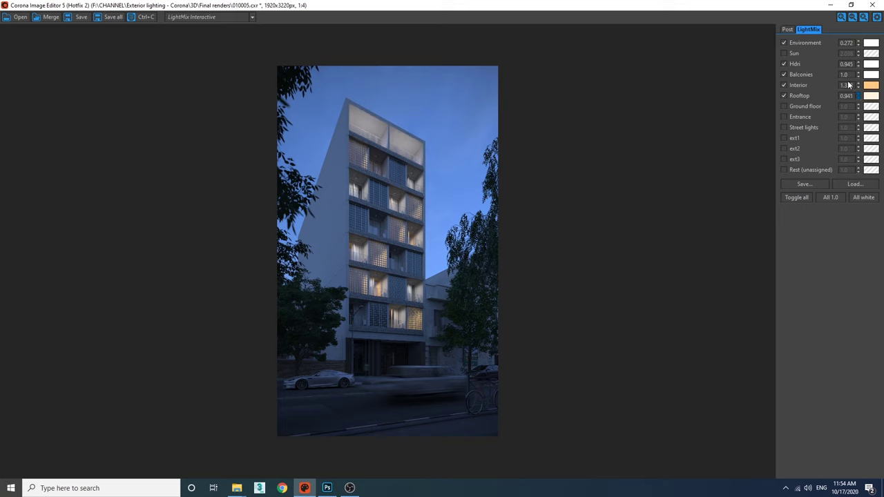
Turn on the Ground floor light at 1.0 and the Entrance light at an intensity of 4.0
click(783, 105)
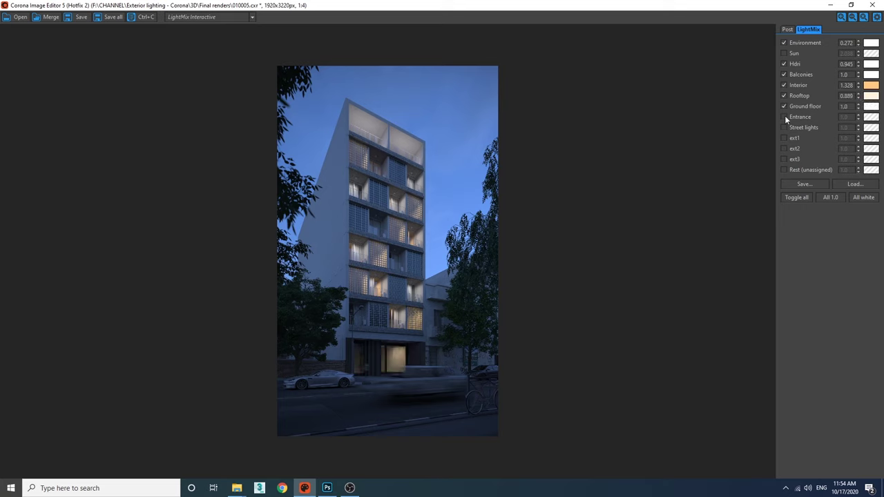
click(785, 117)
text(3)
key(Return)
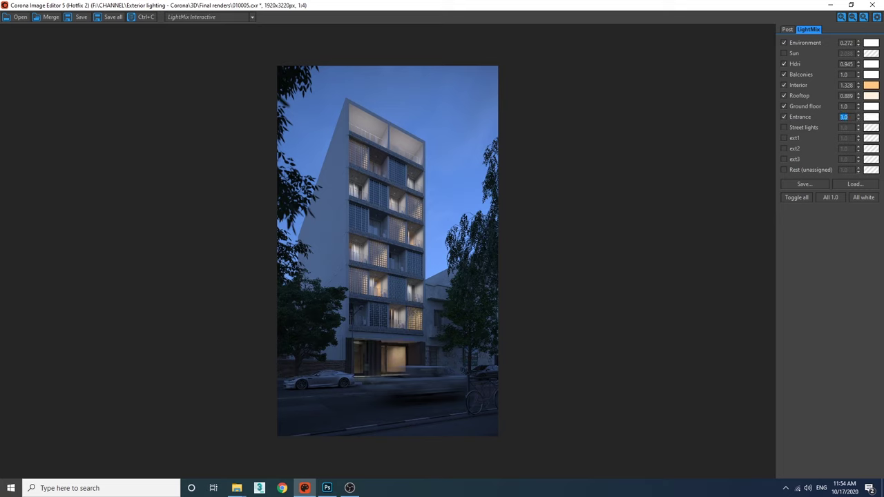
text(4)
key(Return)
Turn on the Street lights in the LightMix at an intensity of 3.0
click(784, 128)
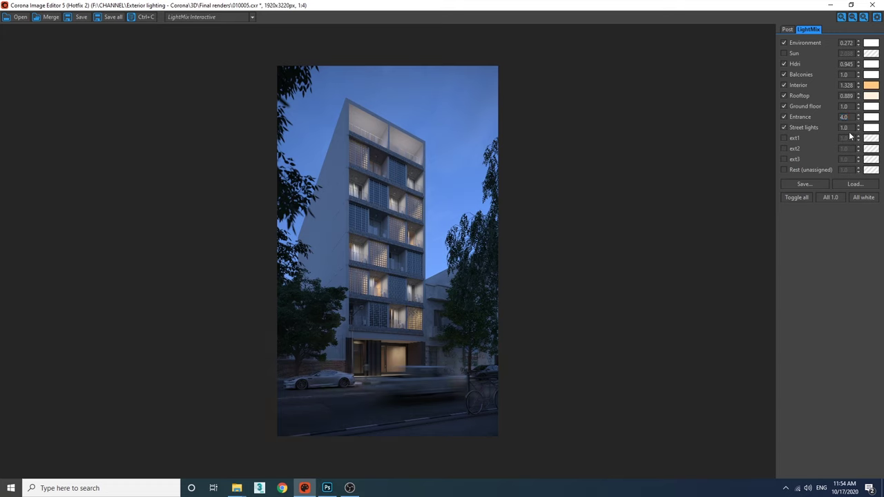
text(3)
key(Return)
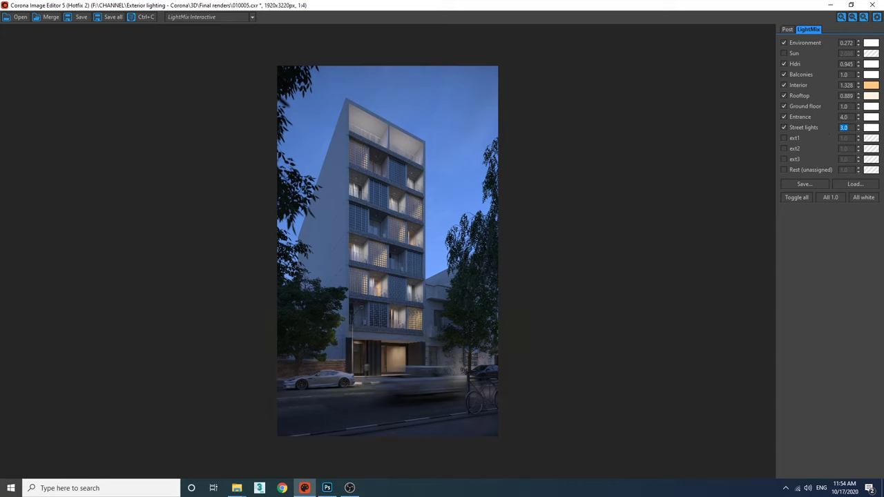
Turn on the exterior fill lights, with ext1 at 1.098, ext2 at 1.093 and ext3 at 2.069
click(784, 138)
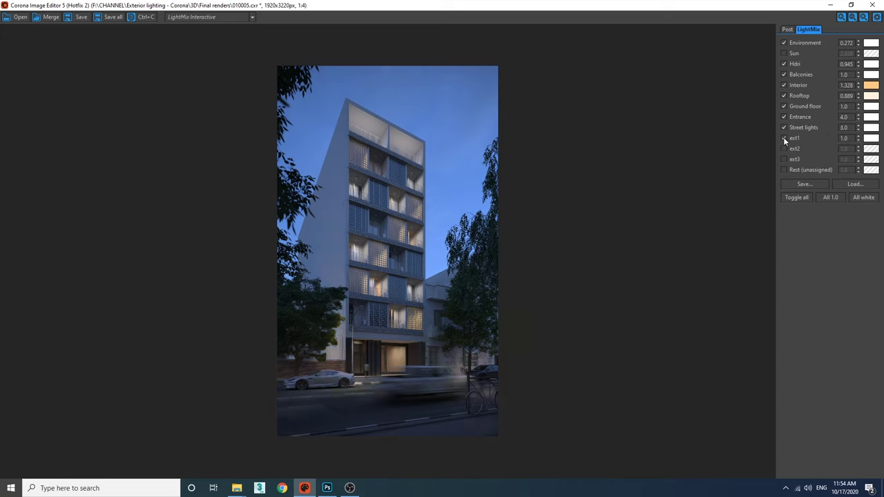
drag(859, 139, 806, 106)
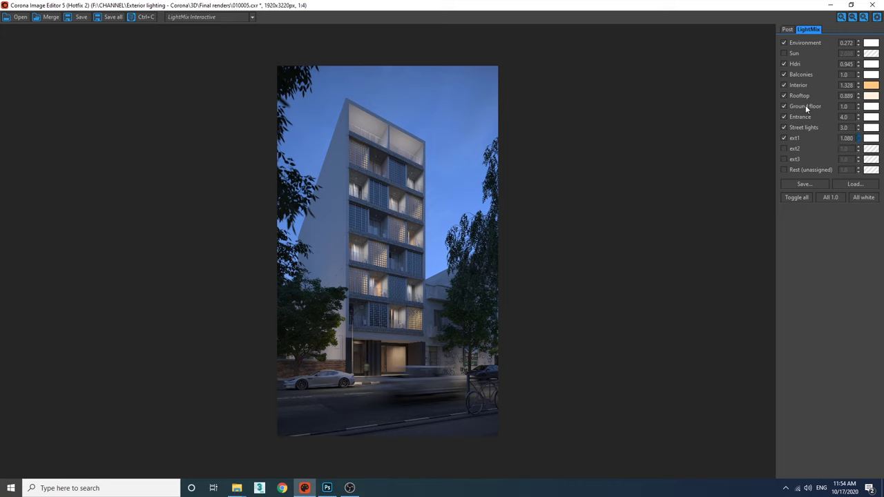
click(784, 149)
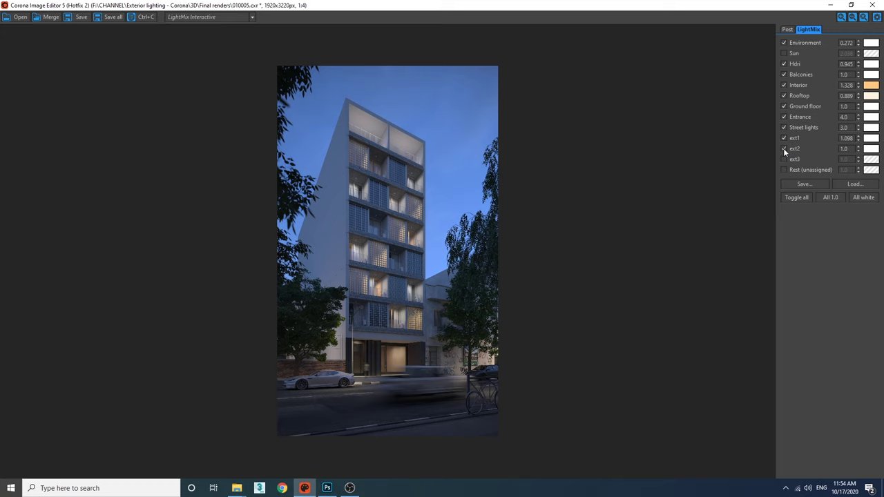
drag(859, 151, 859, 138)
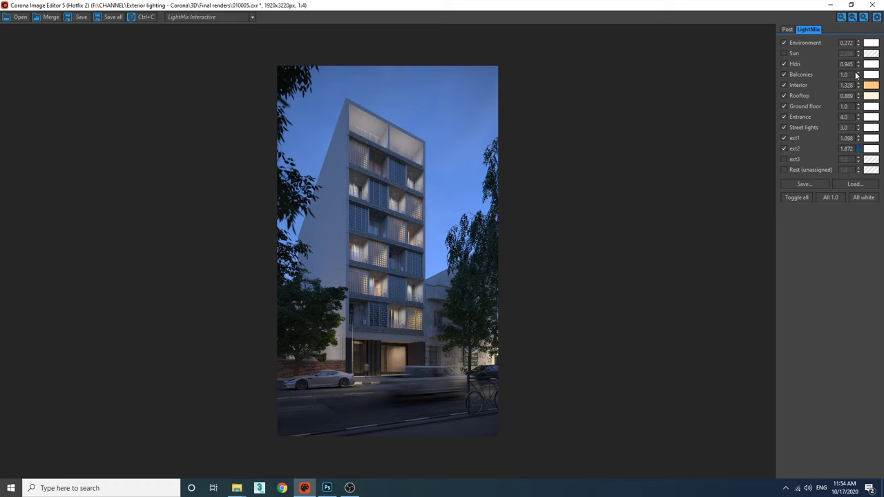
click(784, 159)
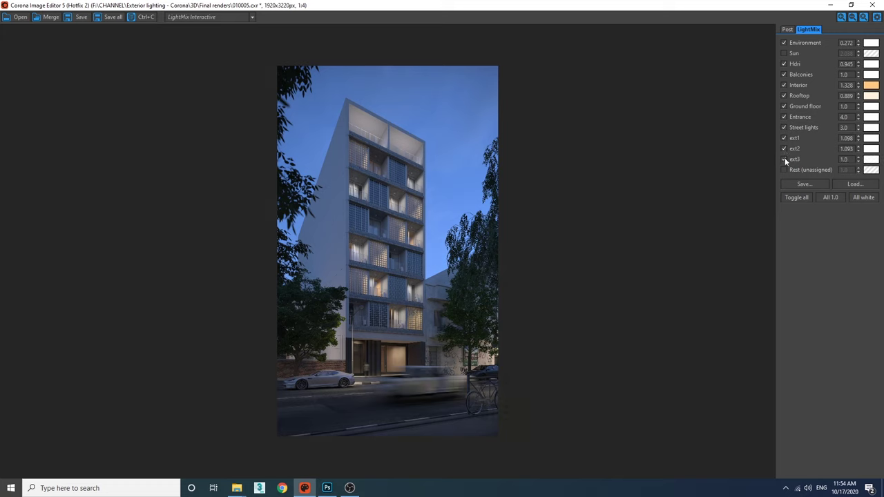
drag(859, 160, 772, 463)
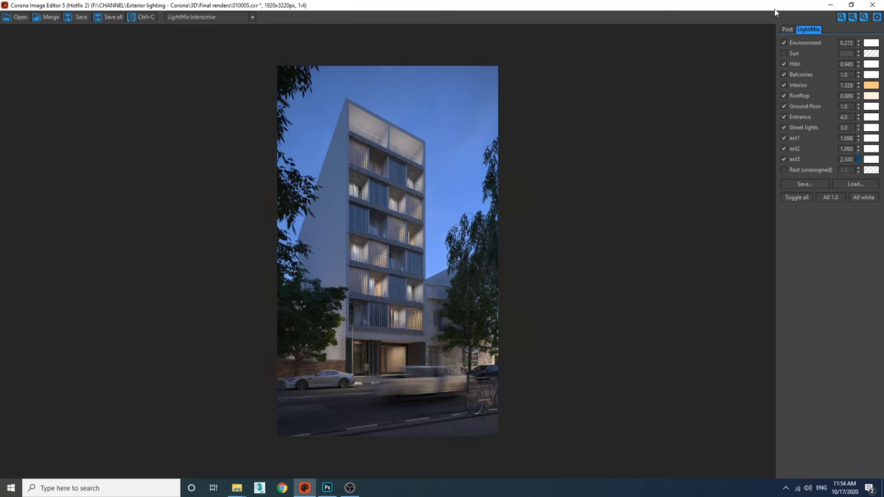
Turn on the Rest (unassigned) light at 1.0 and show the post-processing settings
click(783, 169)
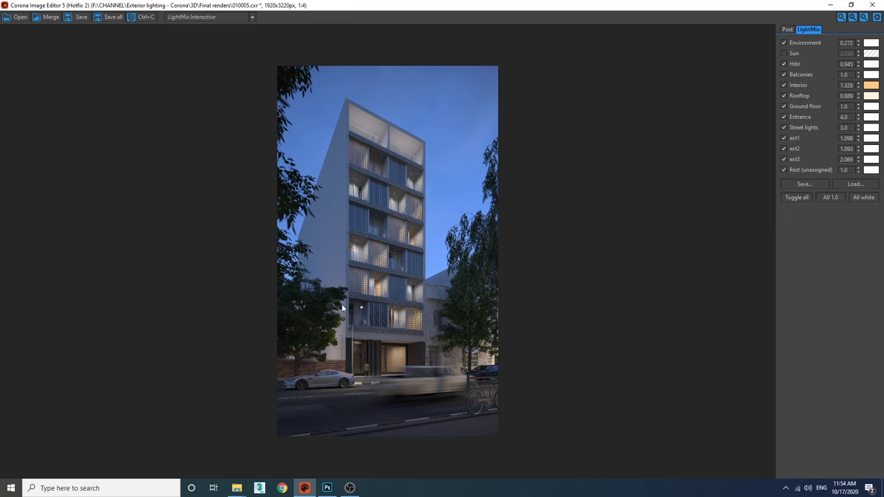
click(788, 30)
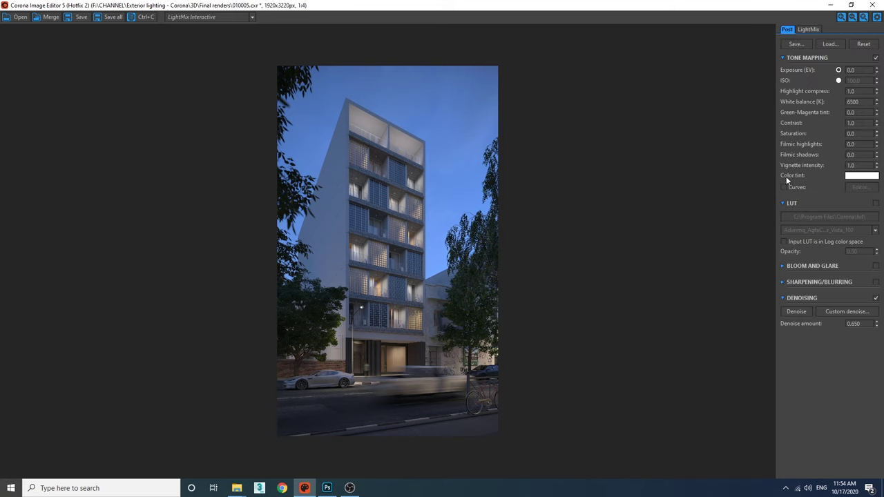
Raise the render's exposure to 0.404 EV and its highlight compression to 1.203 in the tone mapping settings
scroll(296, 289, up, 1)
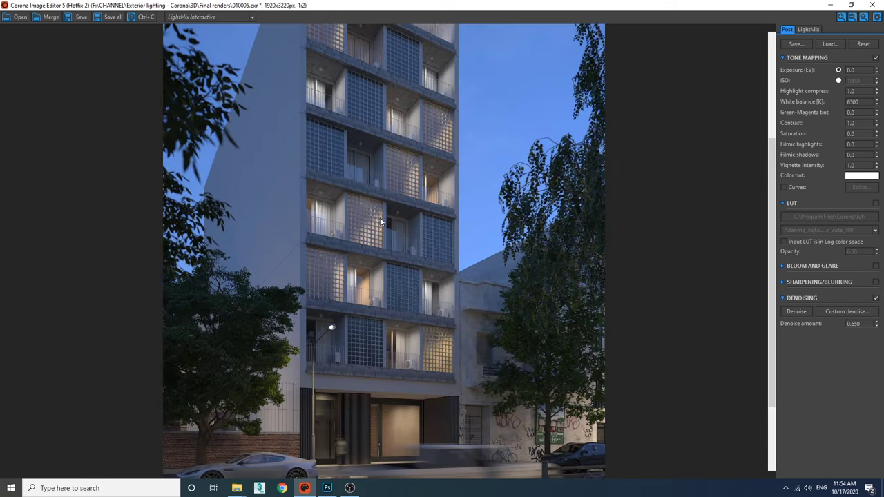
scroll(396, 199, down, 1)
drag(876, 78, 875, 45)
drag(835, 465, 820, 10)
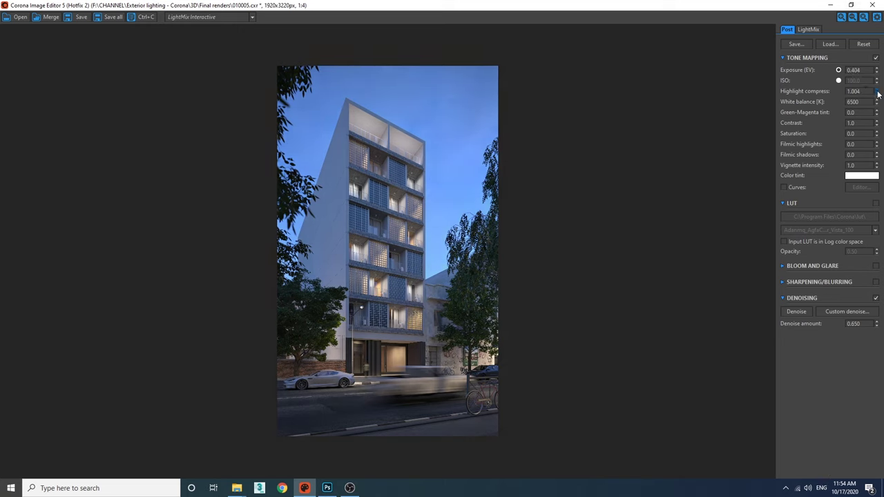
drag(877, 93, 860, 63)
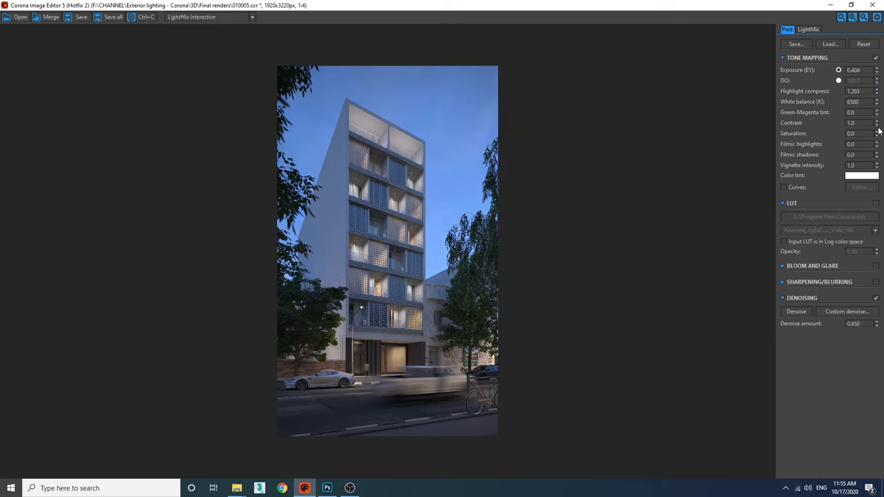
Set the tone mapping contrast to 3.0
drag(861, 123, 827, 122)
text(3)
key(Return)
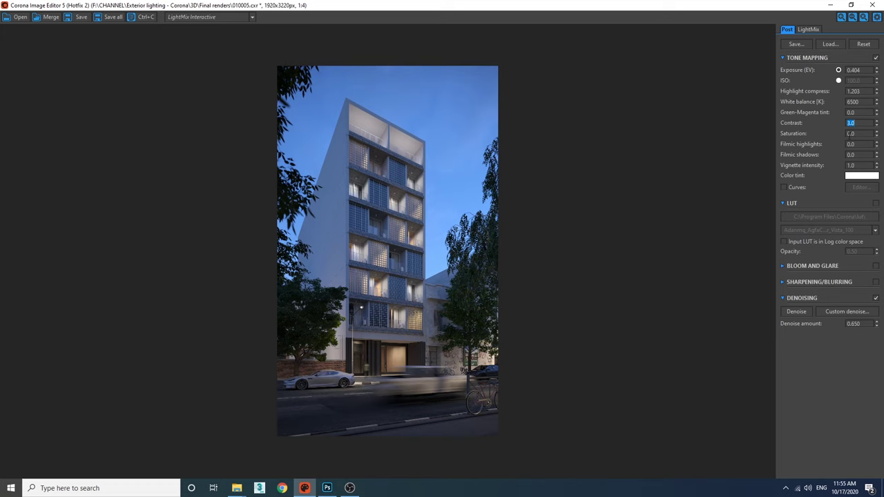
click(857, 165)
Enable curves and add three points to the brightness curve, pulling the highlight point slightly below the diagonal
click(784, 187)
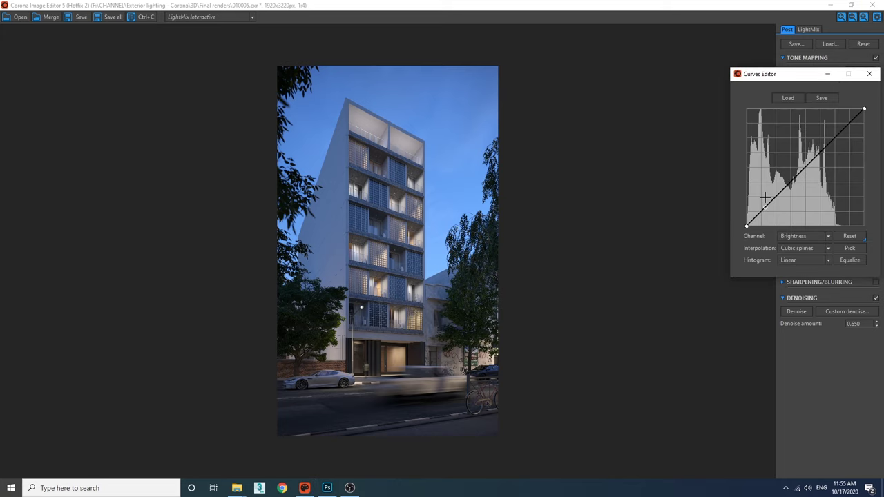
click(803, 169)
click(769, 204)
click(837, 136)
drag(770, 203, 770, 203)
drag(837, 135, 839, 137)
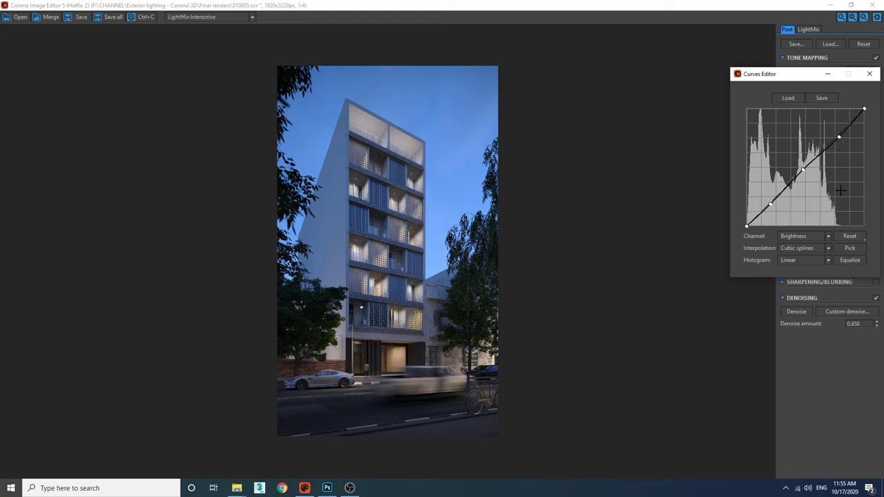
click(868, 73)
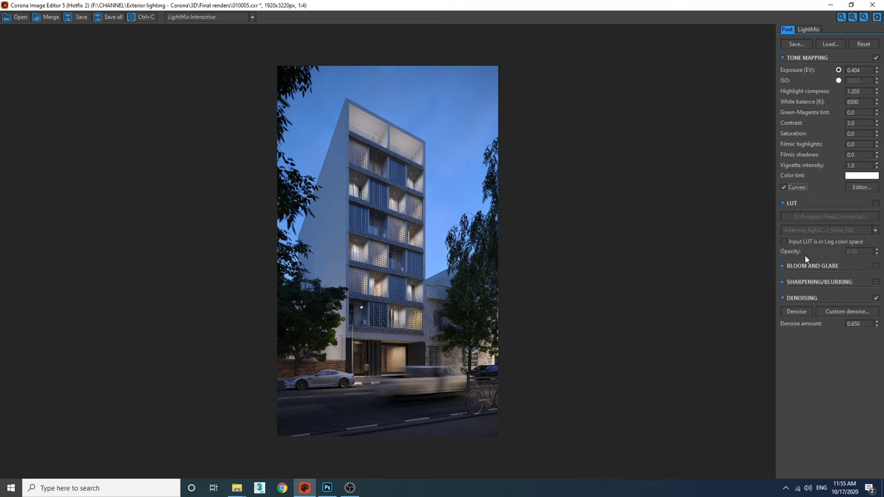
Enable the LUT with Adanmq_Advantix_100 at an opacity of 1.0, and reduce the tone mapping contrast to 2.299
click(875, 204)
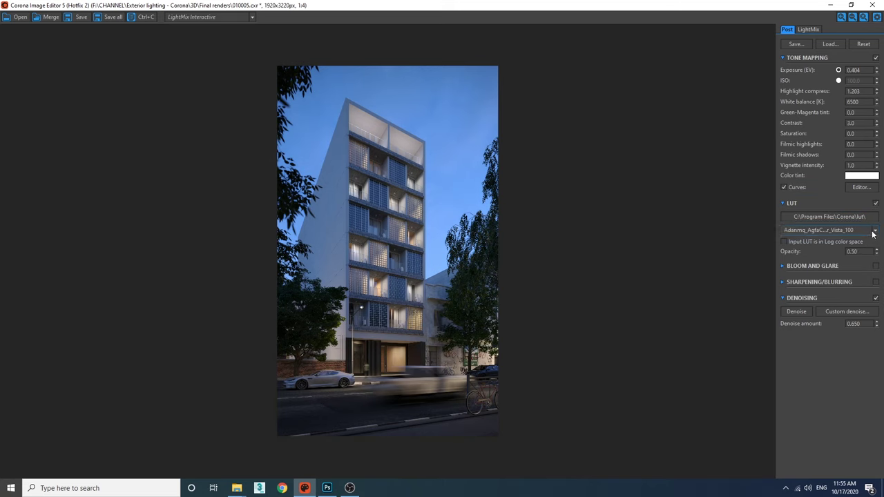
click(874, 231)
click(858, 241)
drag(877, 253, 869, 145)
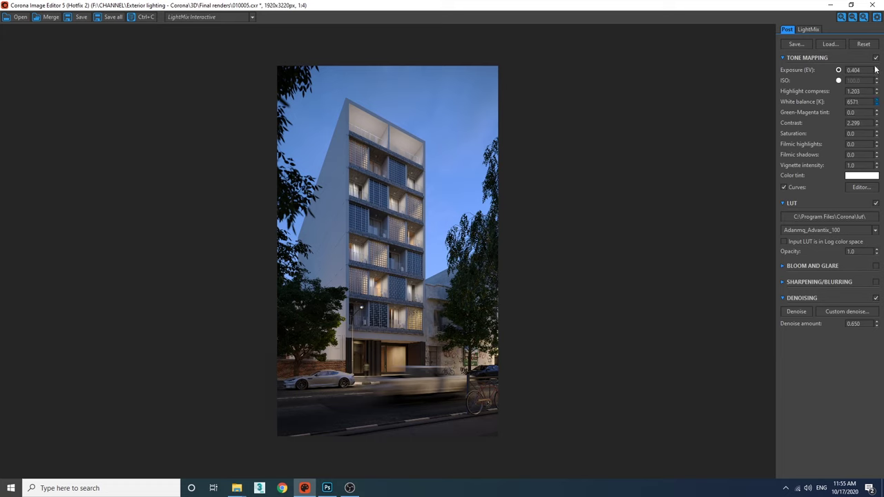
Try white balance values of 4500 and 5500 K, and settle on 6000 K
drag(875, 69, 796, 207)
drag(867, 308, 864, 251)
drag(858, 102, 848, 102)
text(45500)
key(Return)
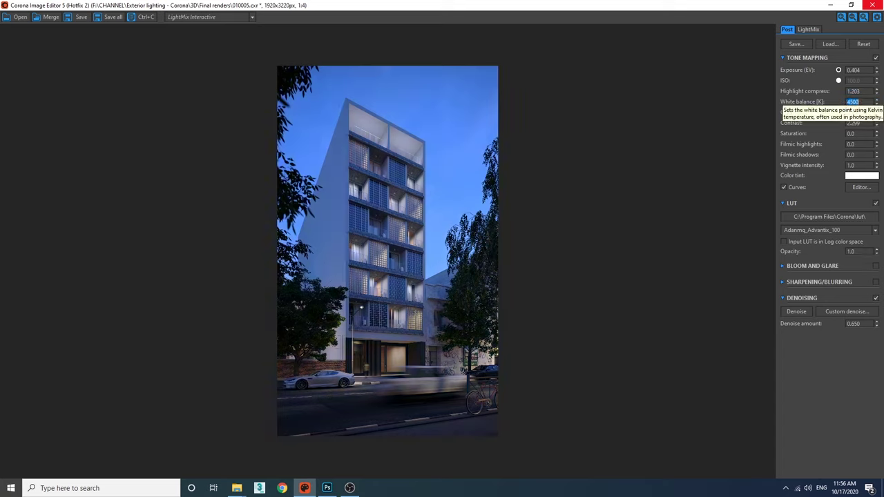
text(5500)
key(Return)
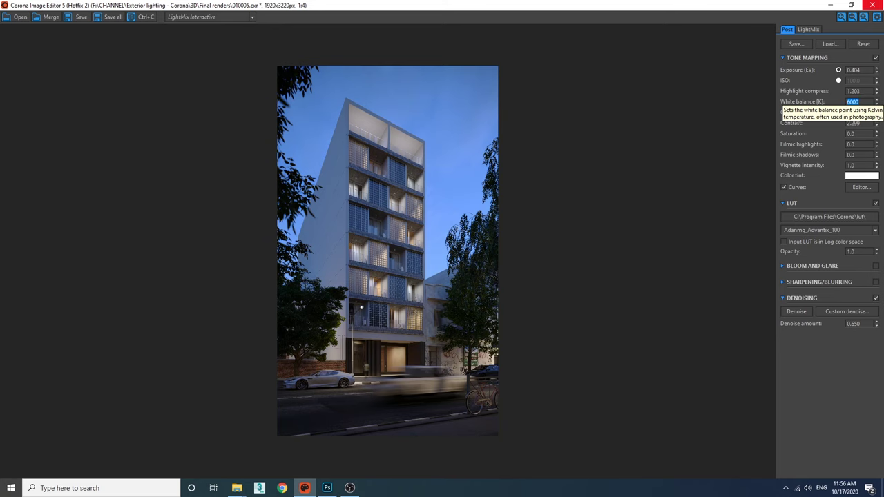
Copy the finished dusk render, switch to Photoshop and paste it into a new document
scroll(382, 248, up, 1)
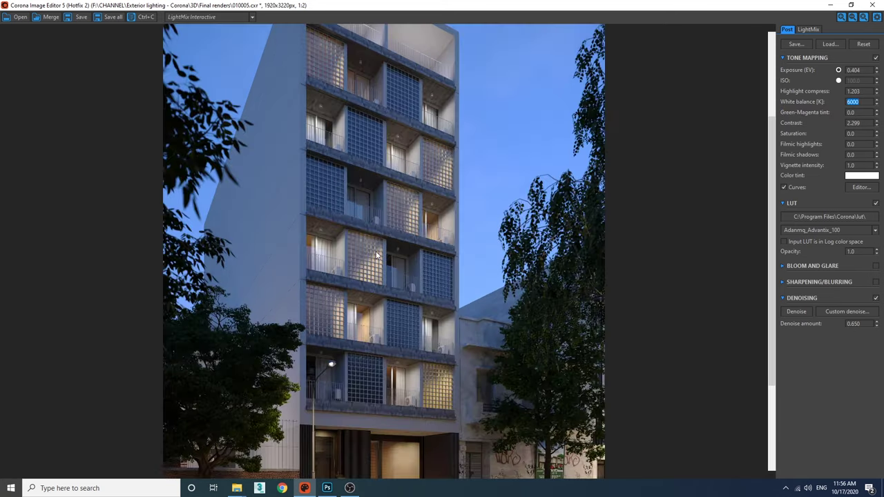
middle_drag(376, 256, 380, 280)
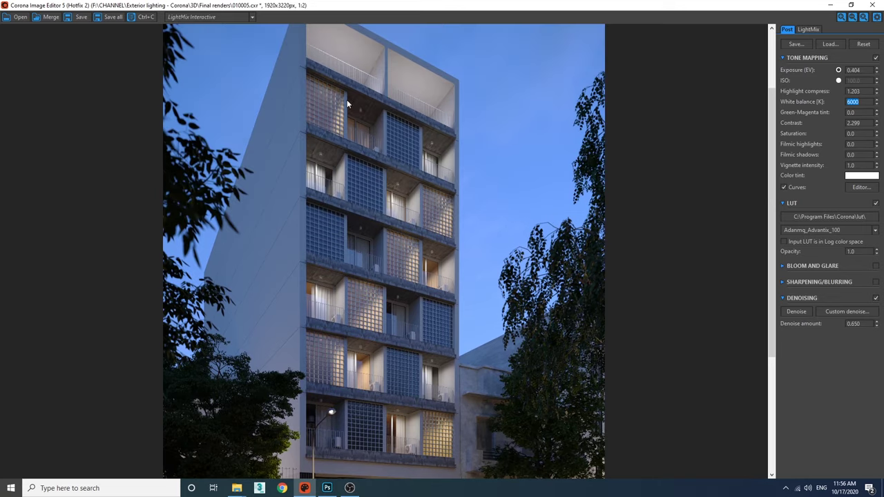
middle_drag(347, 103, 340, 250)
click(140, 17)
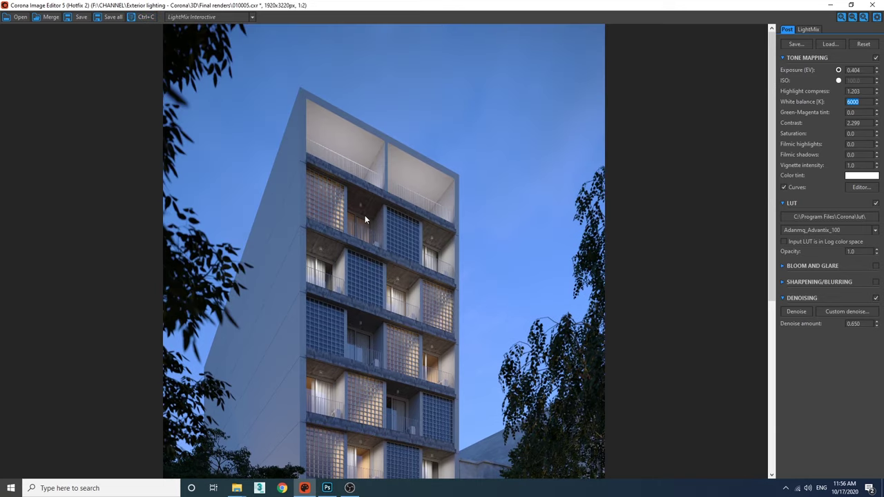
key(alt+Tab)
key(ctrl+n)
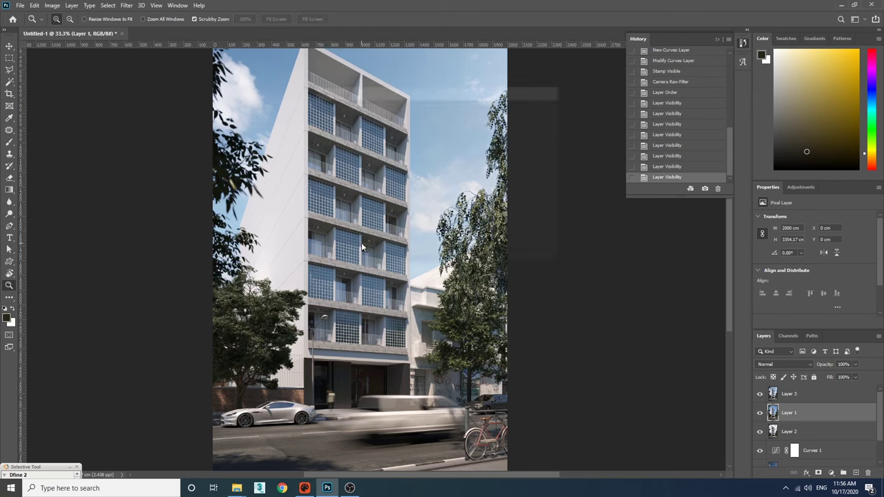
key(Return)
key(ctrl+v)
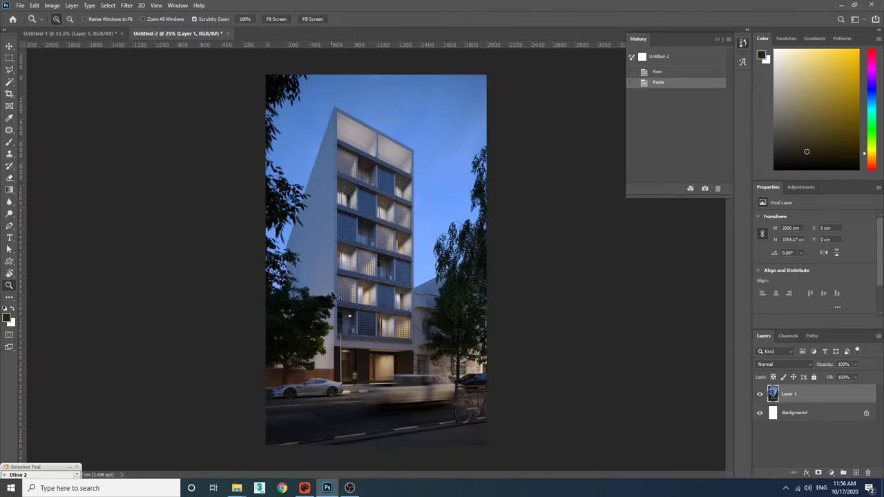
click(386, 271)
drag(404, 193, 405, 142)
click(127, 5)
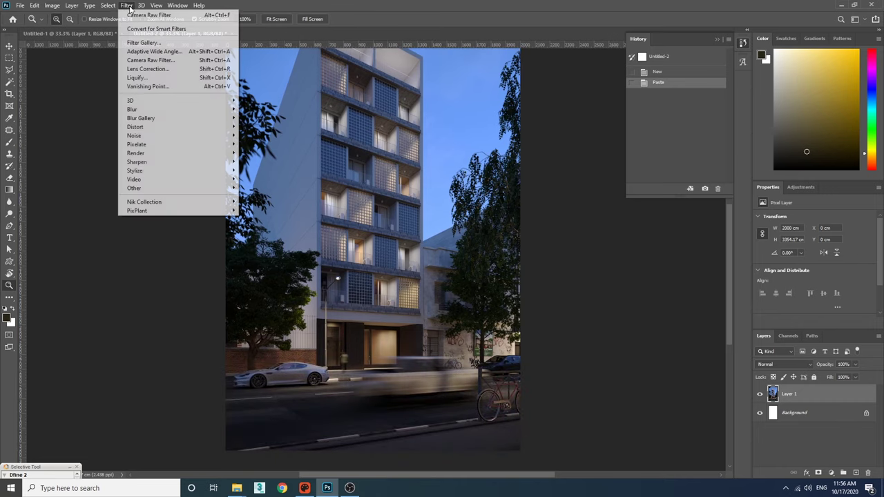
click(154, 61)
key(Escape)
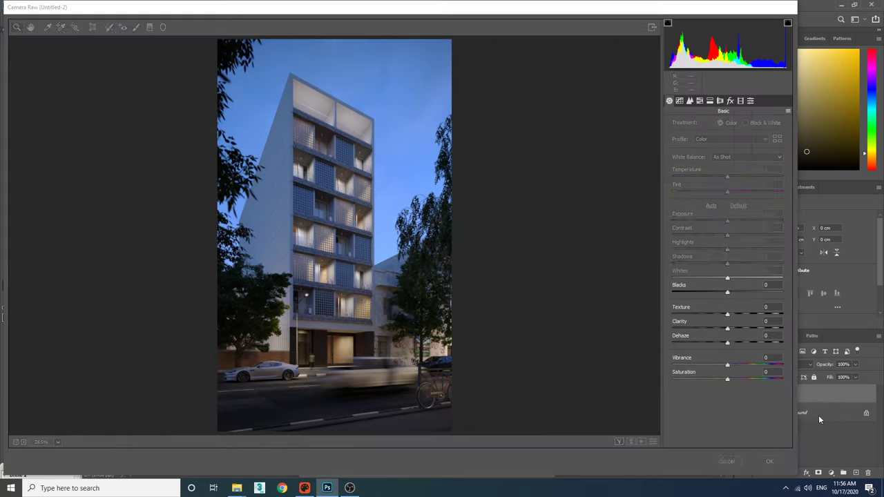
Duplicate the pasted render layer and open the copy in the Camera Raw filter
drag(818, 397, 855, 472)
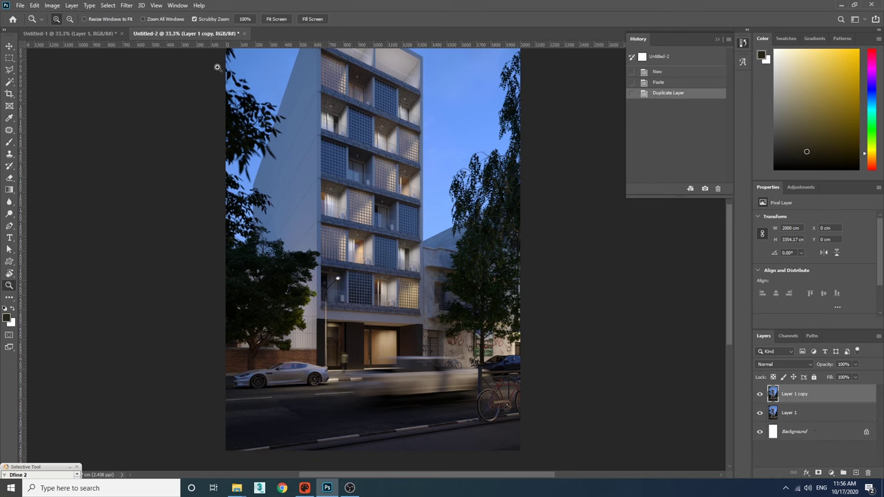
click(135, 6)
click(153, 60)
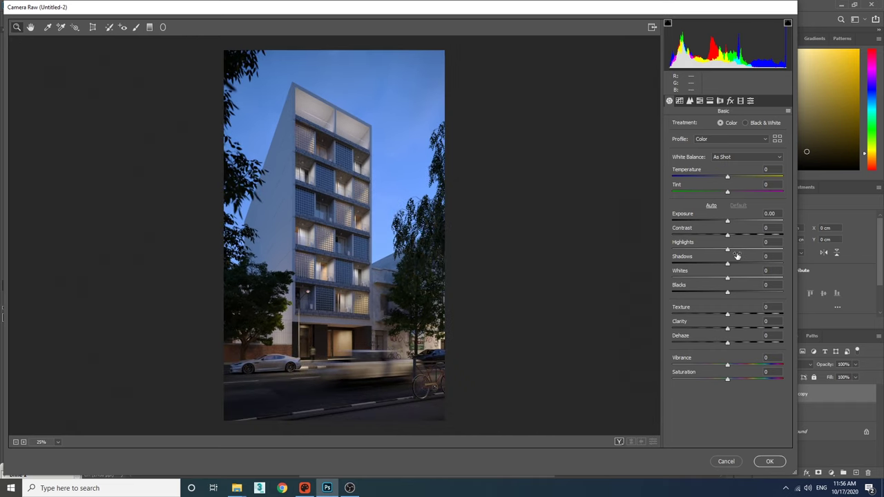
Set exposure to +0.10, contrast to -10, highlights to -7, shadows to +11, whites to +1 and blacks to +2
click(729, 221)
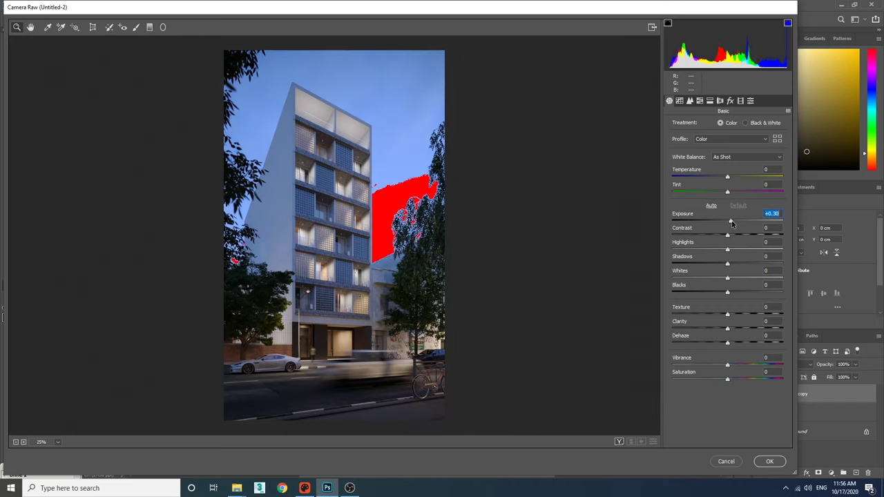
key(Up)
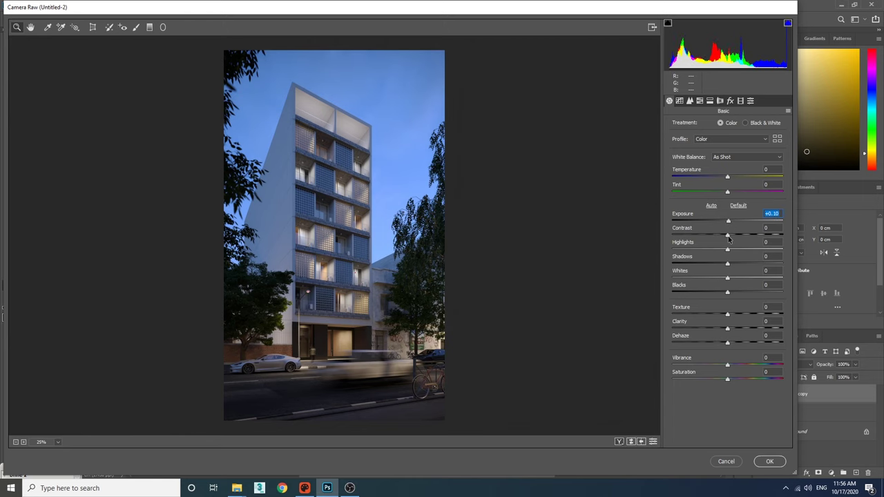
drag(728, 238, 732, 293)
key(o)
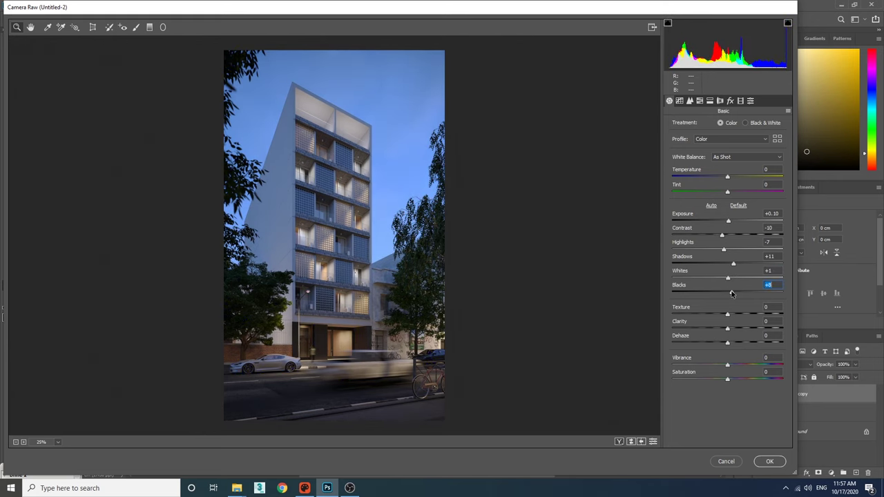
Set the clarity to +14, checking the facade at full size, and lower the saturation to -7
mouse_move(727, 329)
mouse_down()
mouse_move(746, 330)
mouse_move(734, 330)
mouse_up()
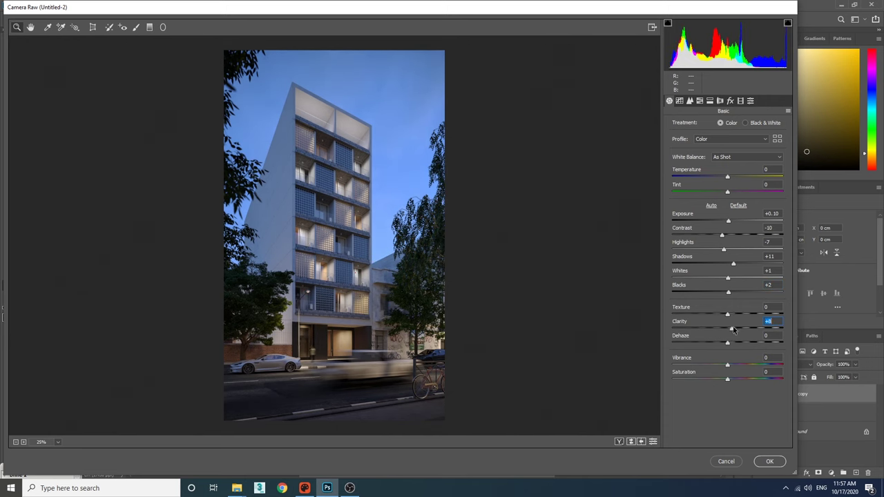
click(340, 349)
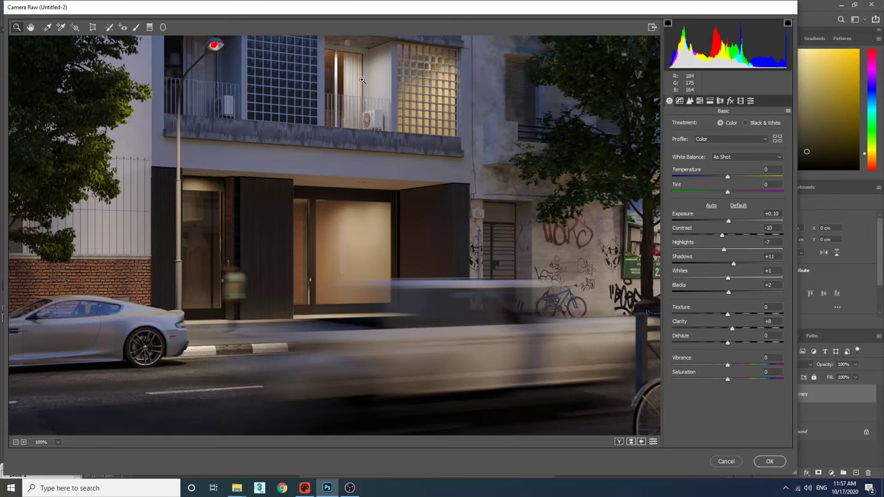
drag(362, 57, 393, 360)
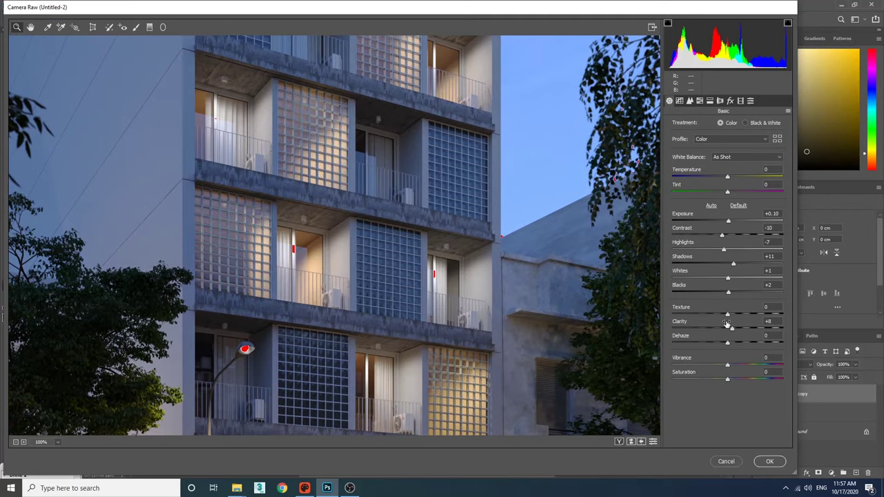
mouse_move(733, 329)
mouse_down()
mouse_move(725, 329)
mouse_move(735, 330)
mouse_up()
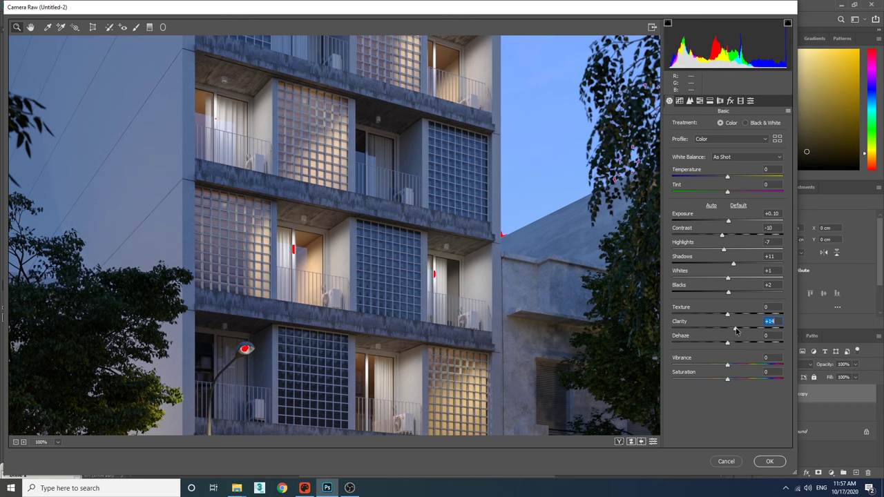
alt+click(445, 217)
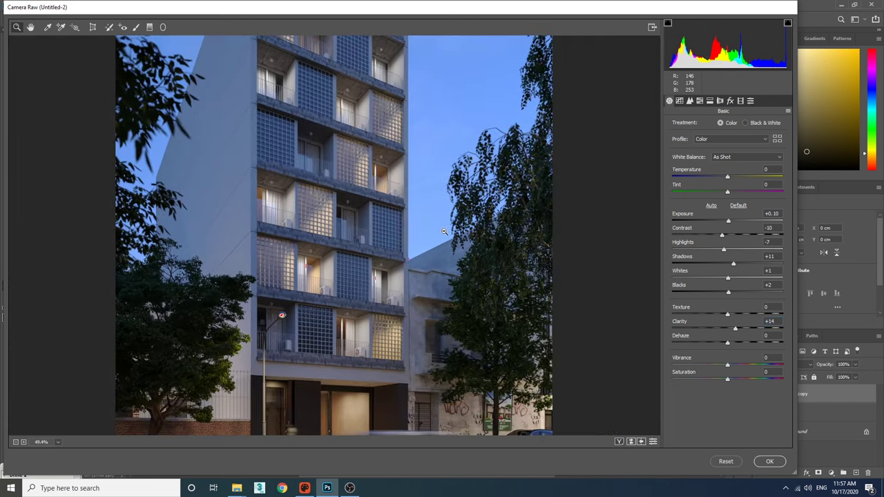
alt+click(445, 232)
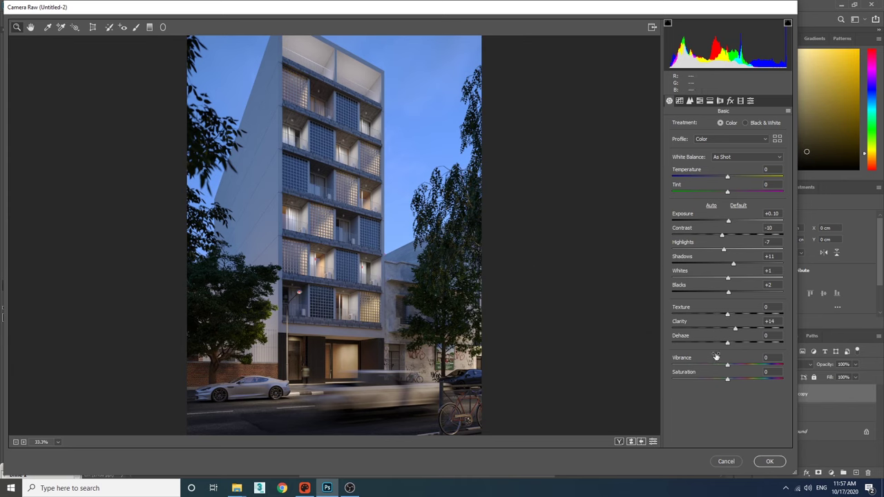
mouse_move(727, 382)
mouse_down()
mouse_move(713, 383)
mouse_move(725, 384)
mouse_up()
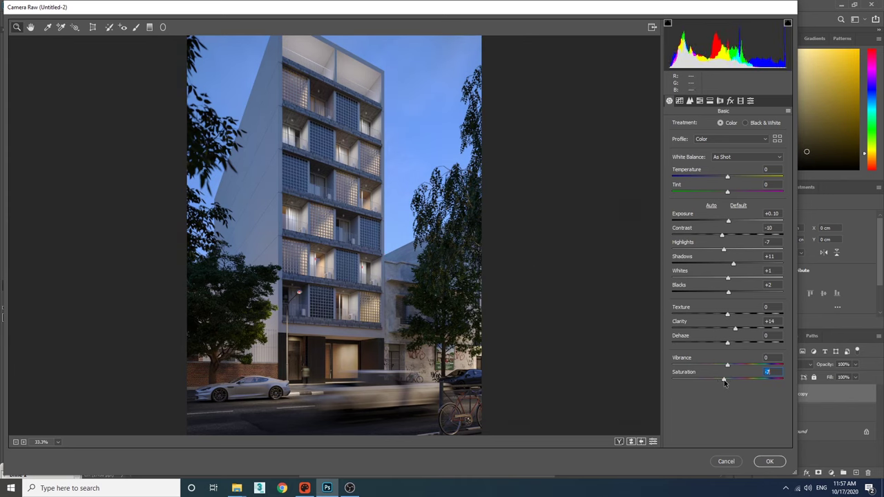
Raise the luminance of the yellows to +29 and the oranges to +3 in the HSL adjustments
click(680, 100)
click(689, 101)
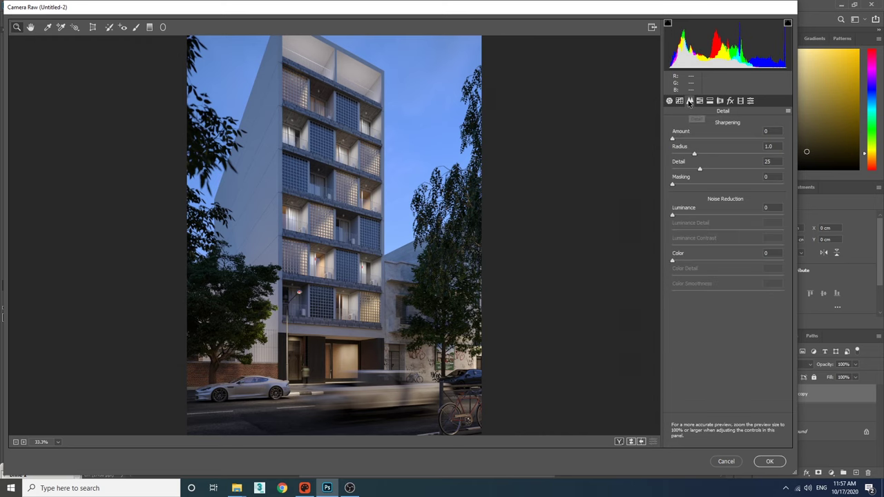
click(700, 101)
click(681, 127)
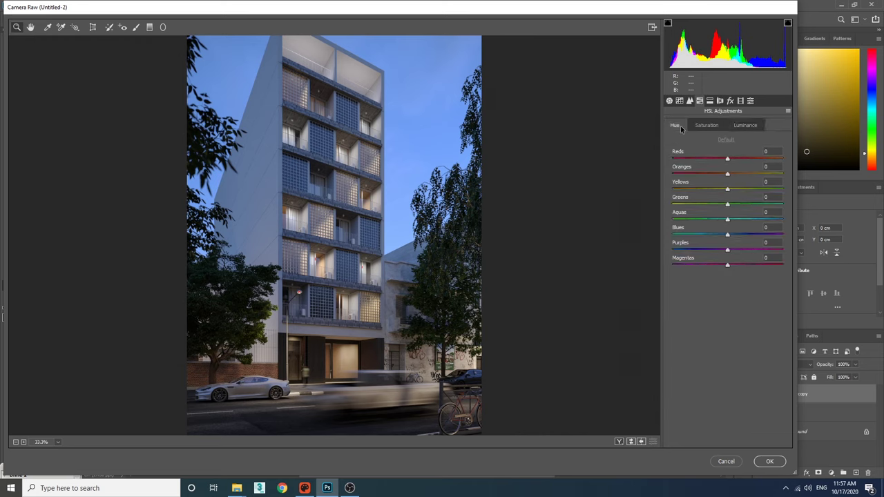
drag(727, 205, 729, 174)
click(706, 125)
click(746, 125)
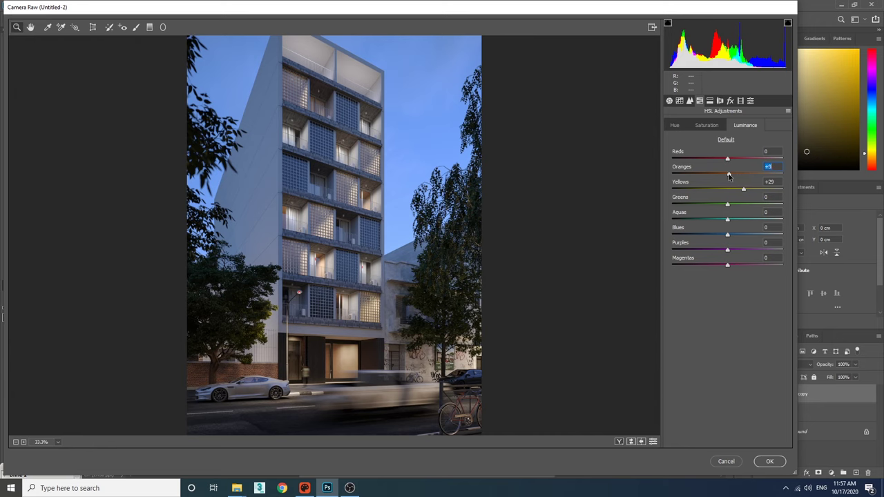
Adjust the parametric tone curve with highlights at +2, lights at +14 and shadows at -8
click(680, 101)
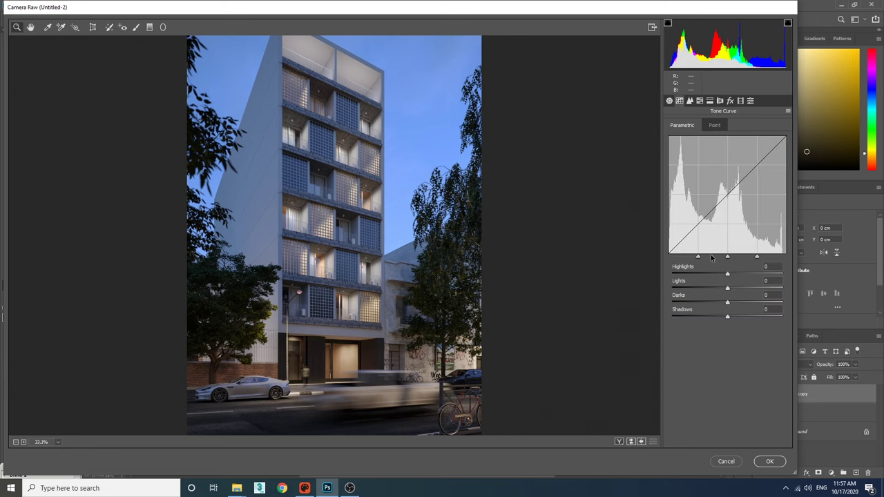
drag(726, 318, 736, 291)
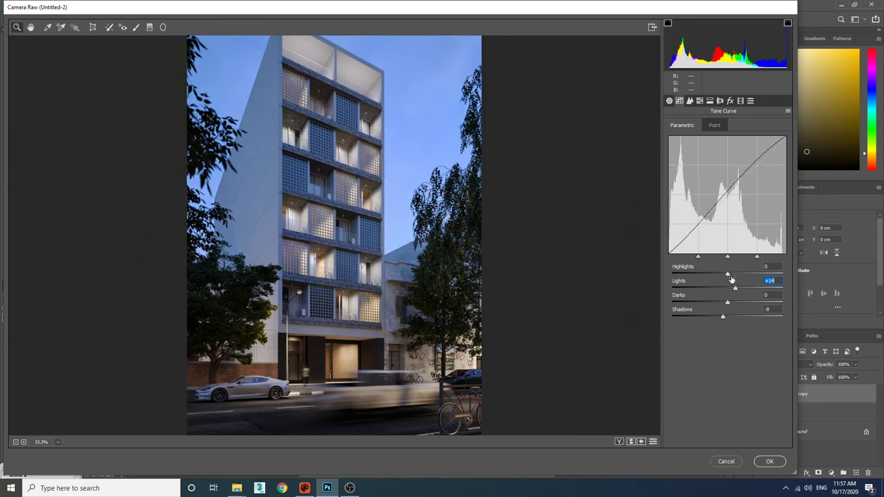
drag(731, 279, 730, 277)
drag(370, 306, 410, 265)
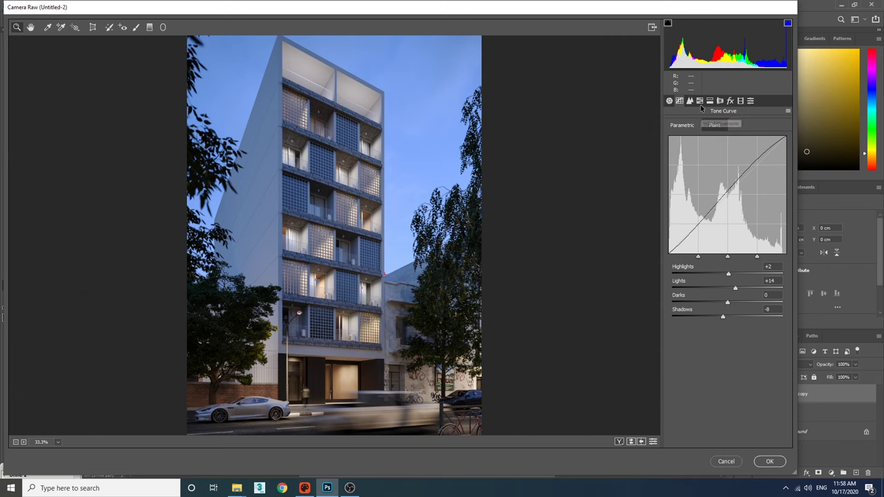
Add post-crop vignetting with an amount of -21 and apply the Camera Raw filter to the layer copy
click(730, 101)
mouse_move(727, 221)
mouse_down()
mouse_move(701, 221)
mouse_move(716, 222)
mouse_up()
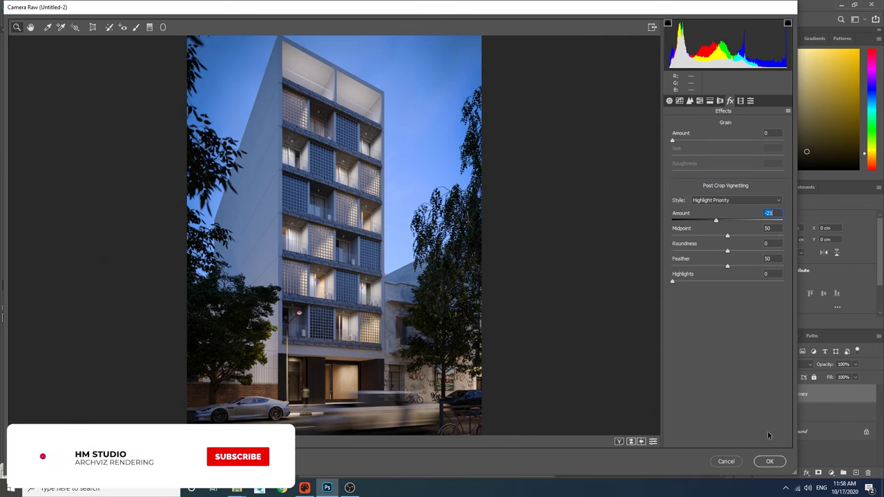
click(770, 461)
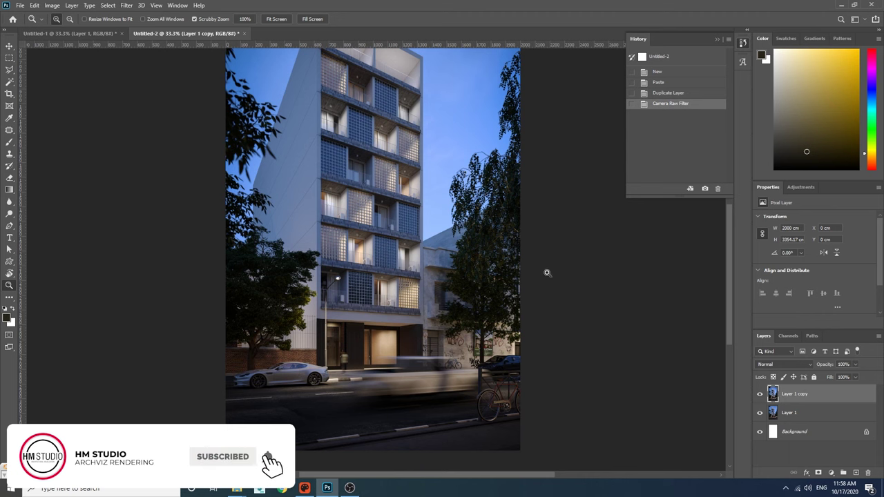
Toggle the filtered layer copy's visibility to compare the dusk image before and after the Camera Raw edits
click(760, 394)
click(759, 393)
click(760, 393)
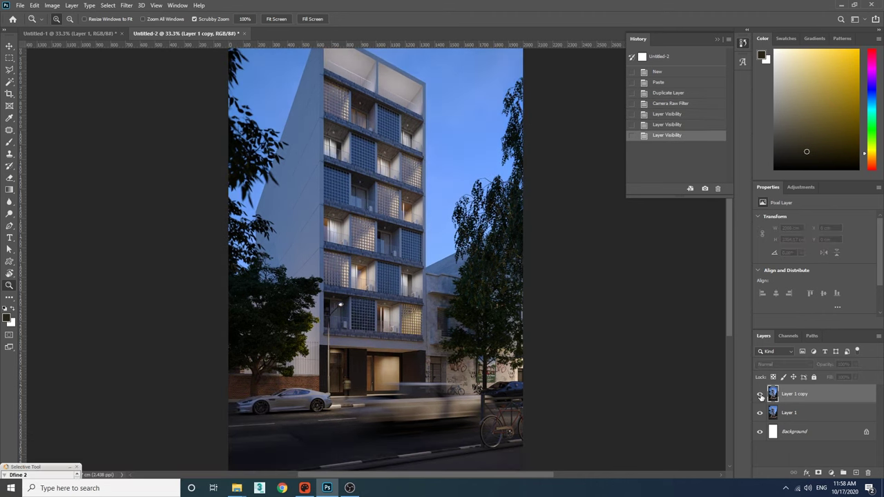
click(760, 393)
click(759, 394)
click(759, 394)
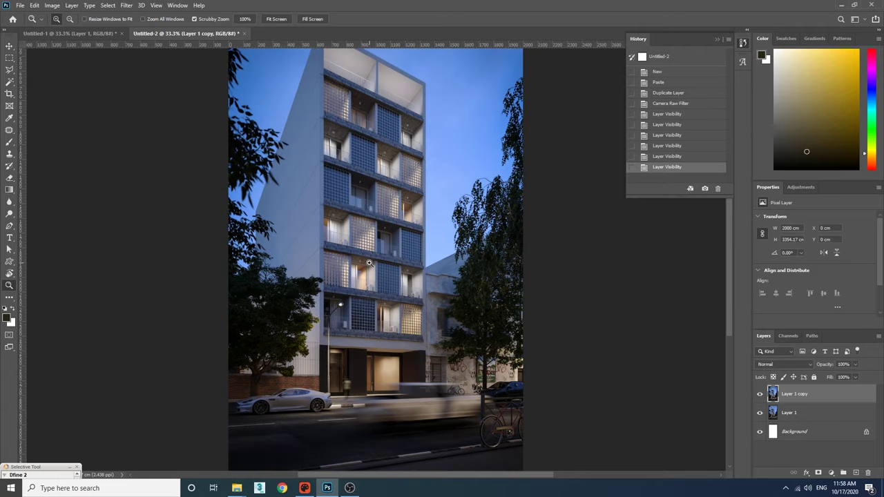